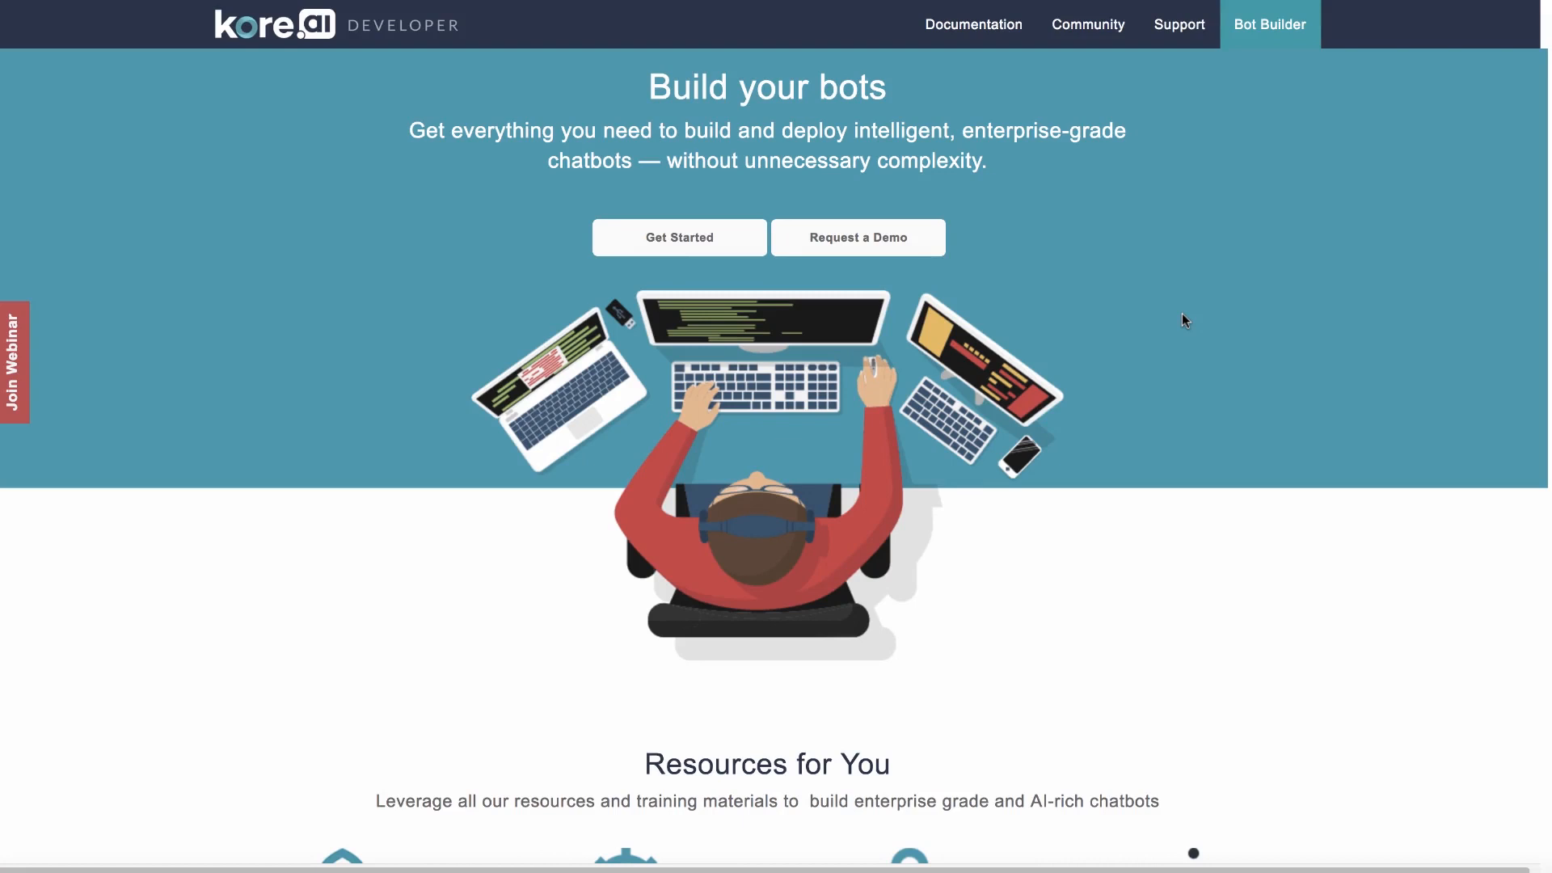
# Go to the Bot Builder and open Bank Bot from the recently used bots
pyautogui.click(1270, 32)
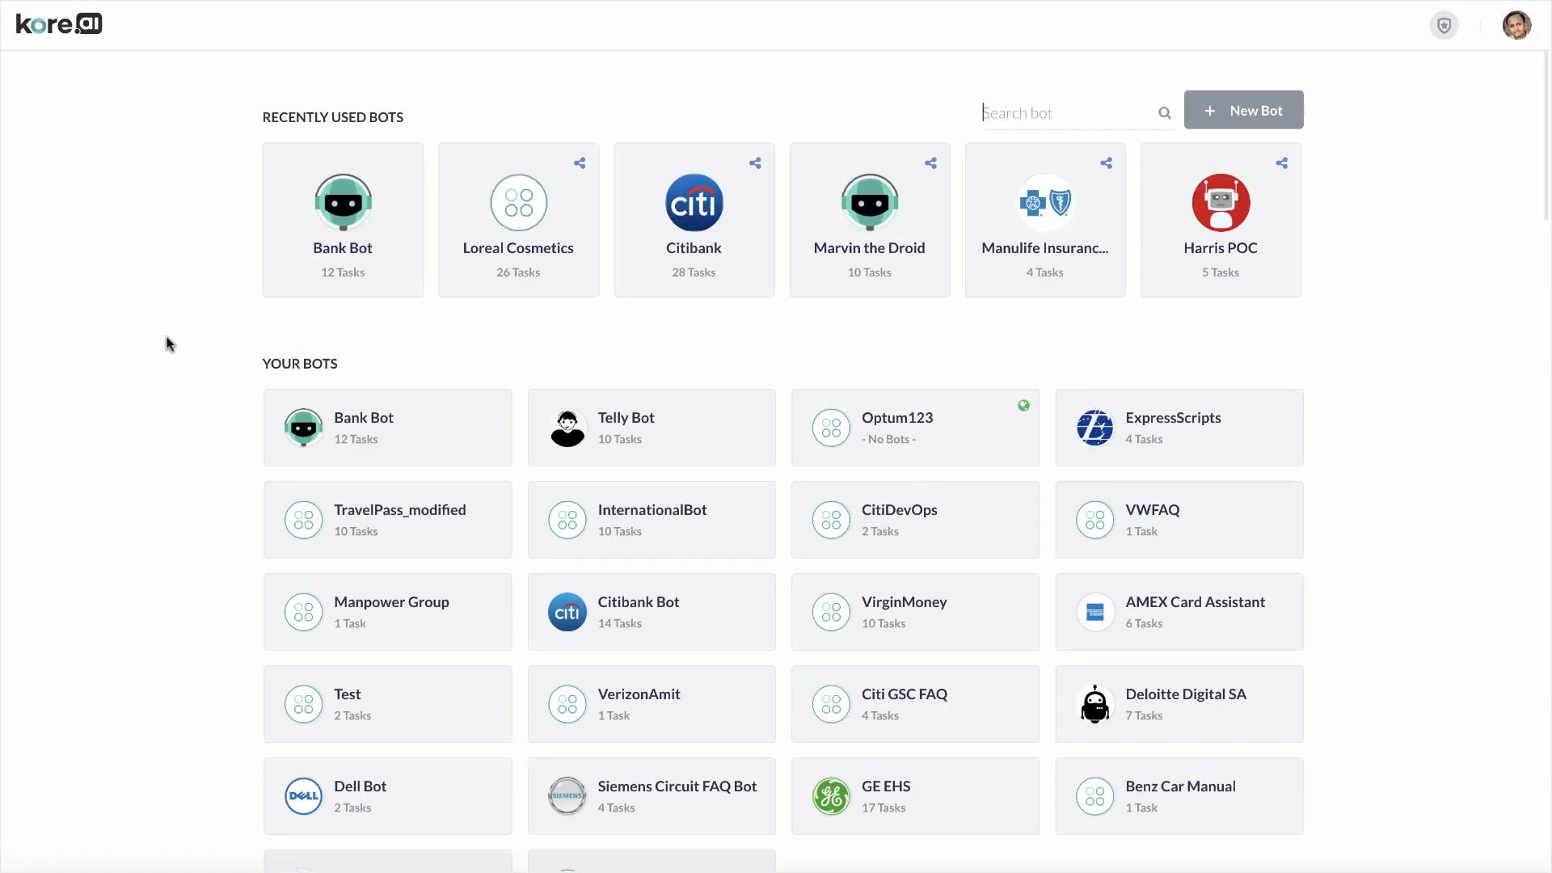
pyautogui.scroll(-5, 167, 344)
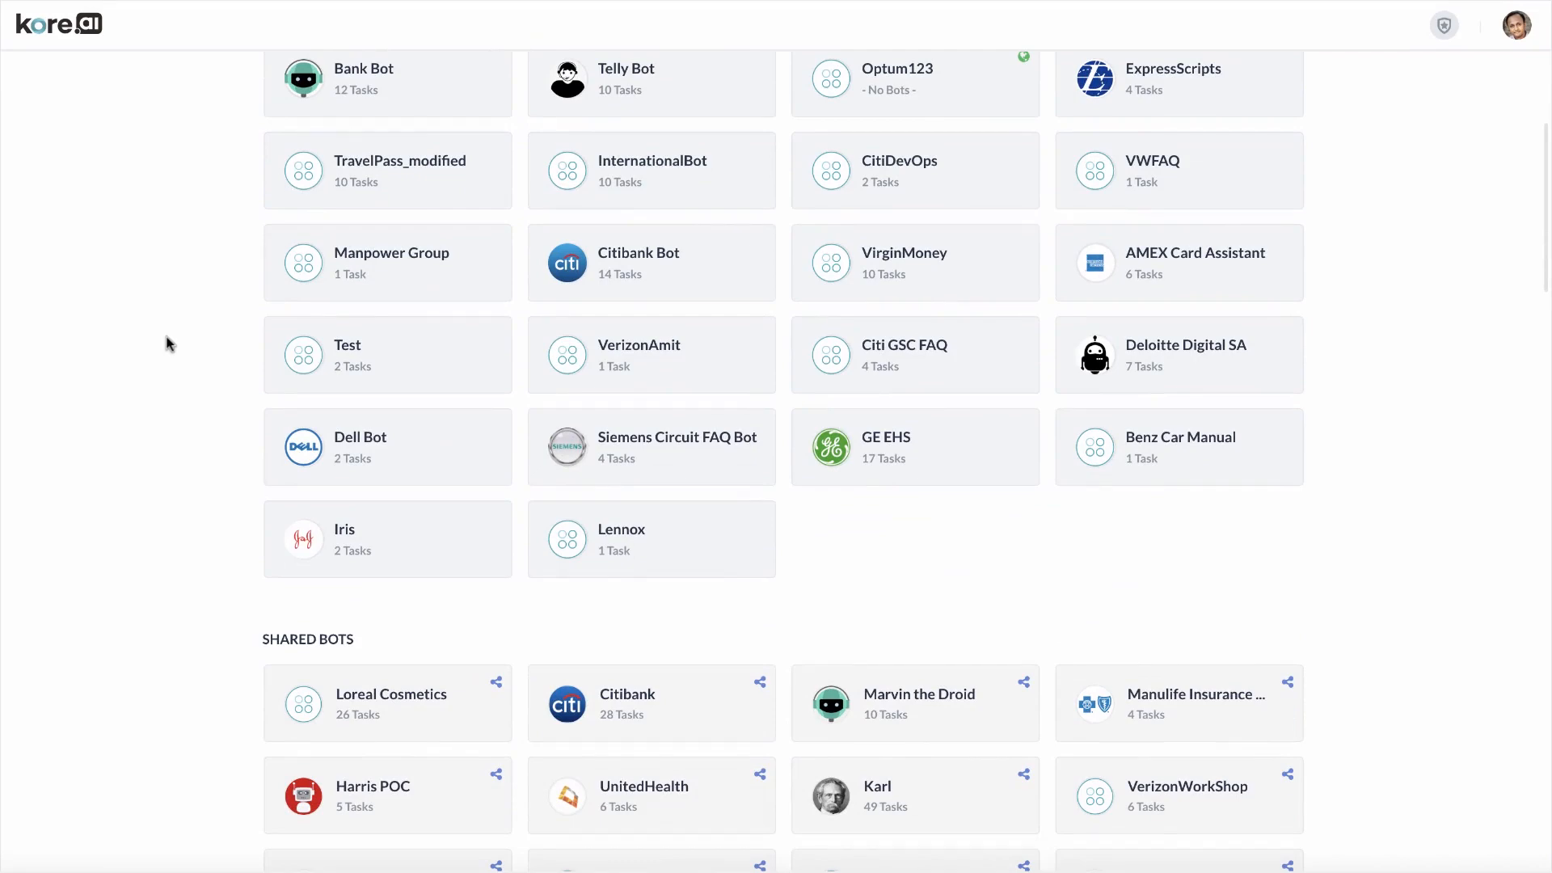
pyautogui.scroll(4, 167, 343)
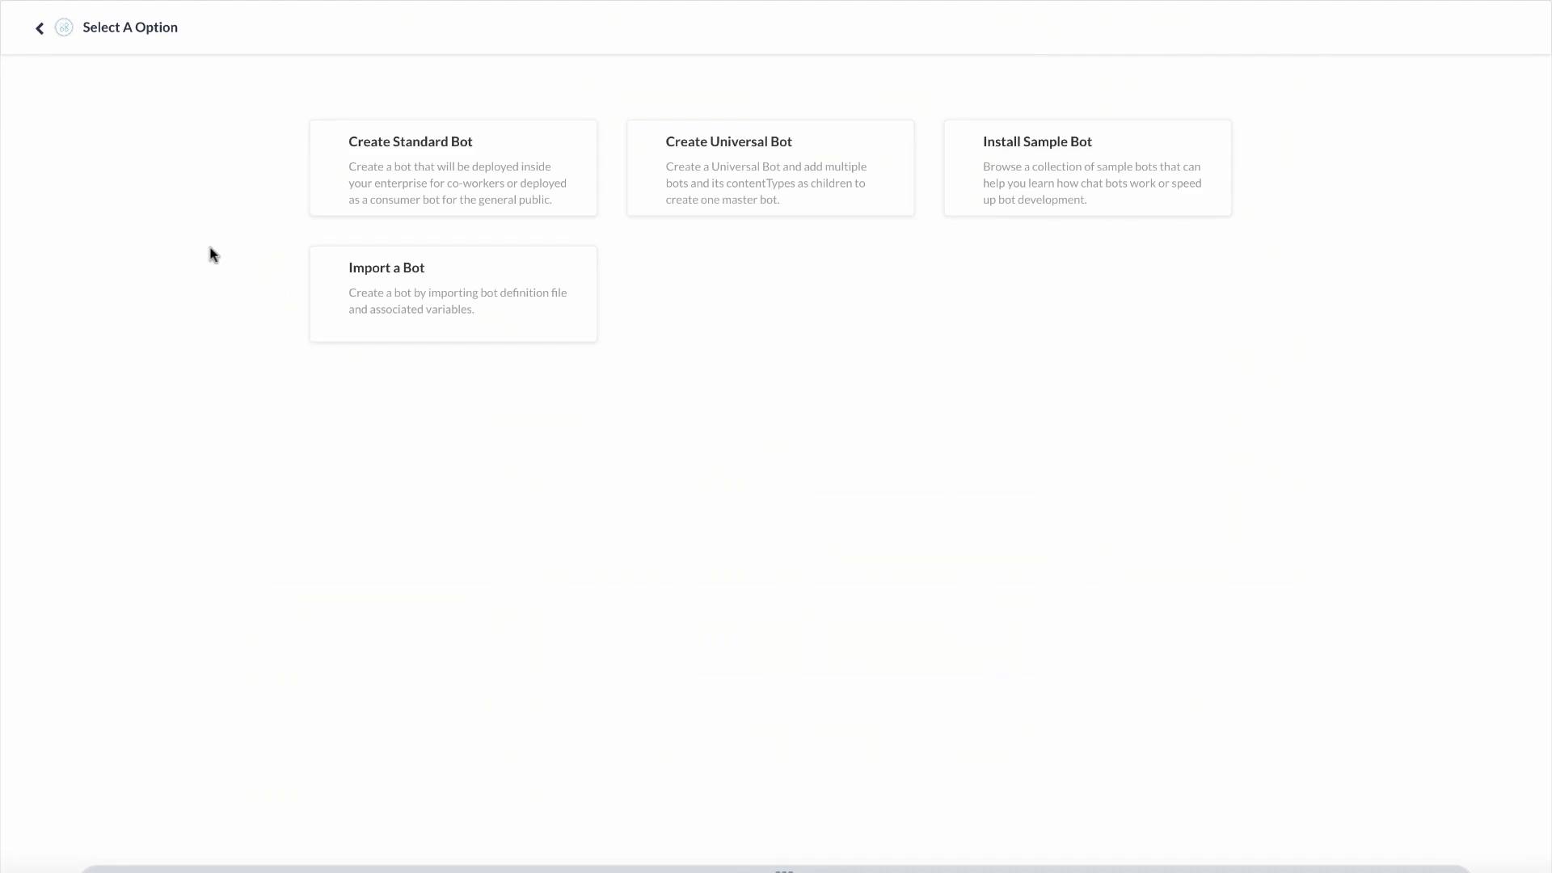
pyautogui.click(39, 29)
pyautogui.click(386, 253)
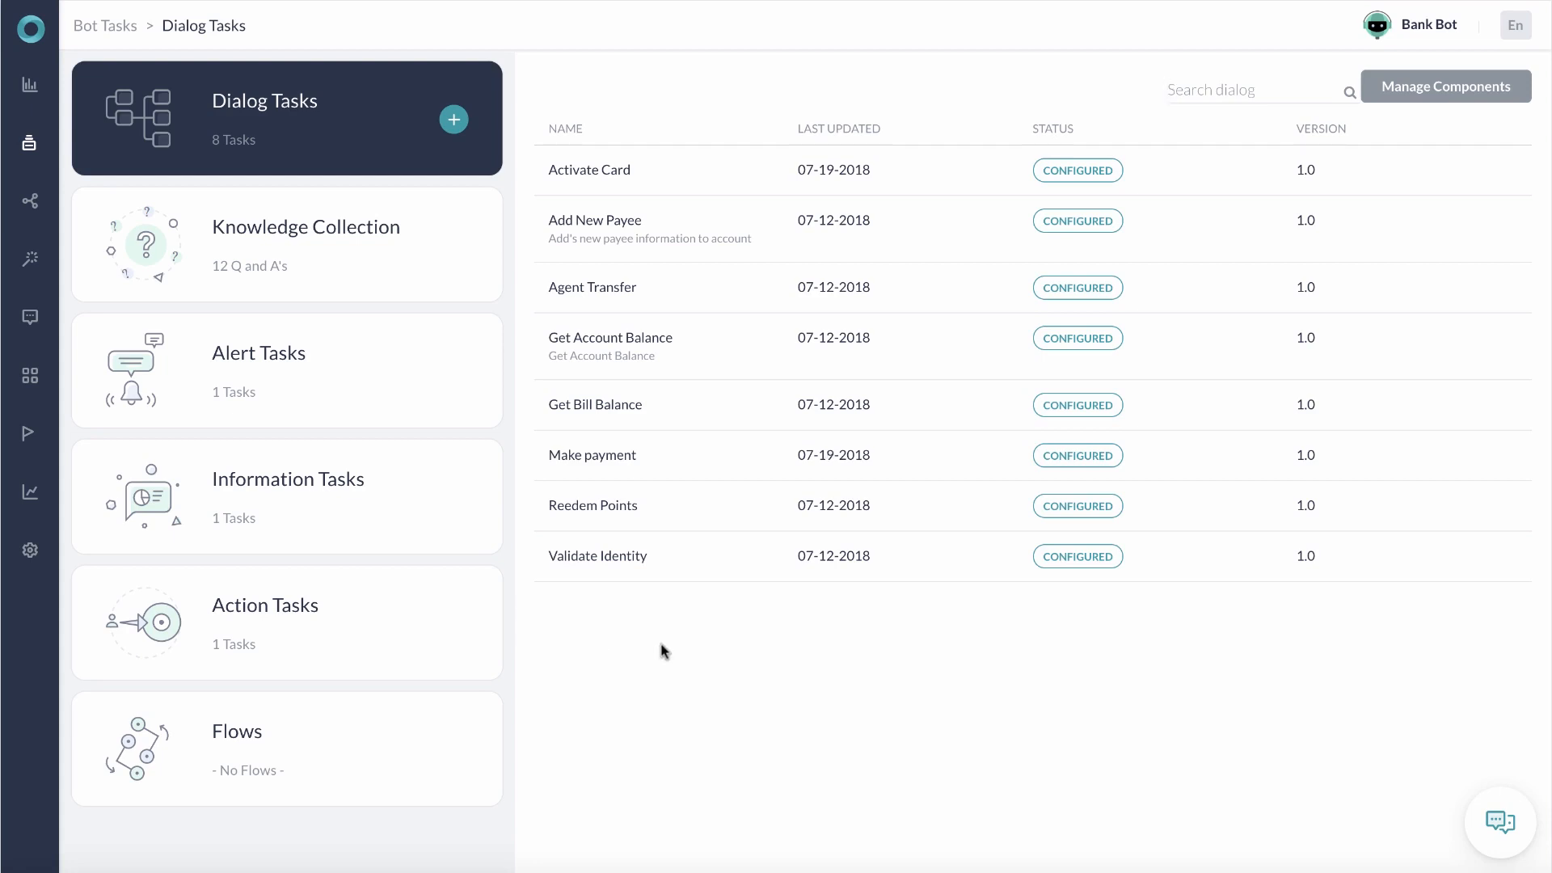
# Review Bank Bot's Knowledge Collection, Alert Tasks, Information Tasks and Action Tasks
pyautogui.click(299, 253)
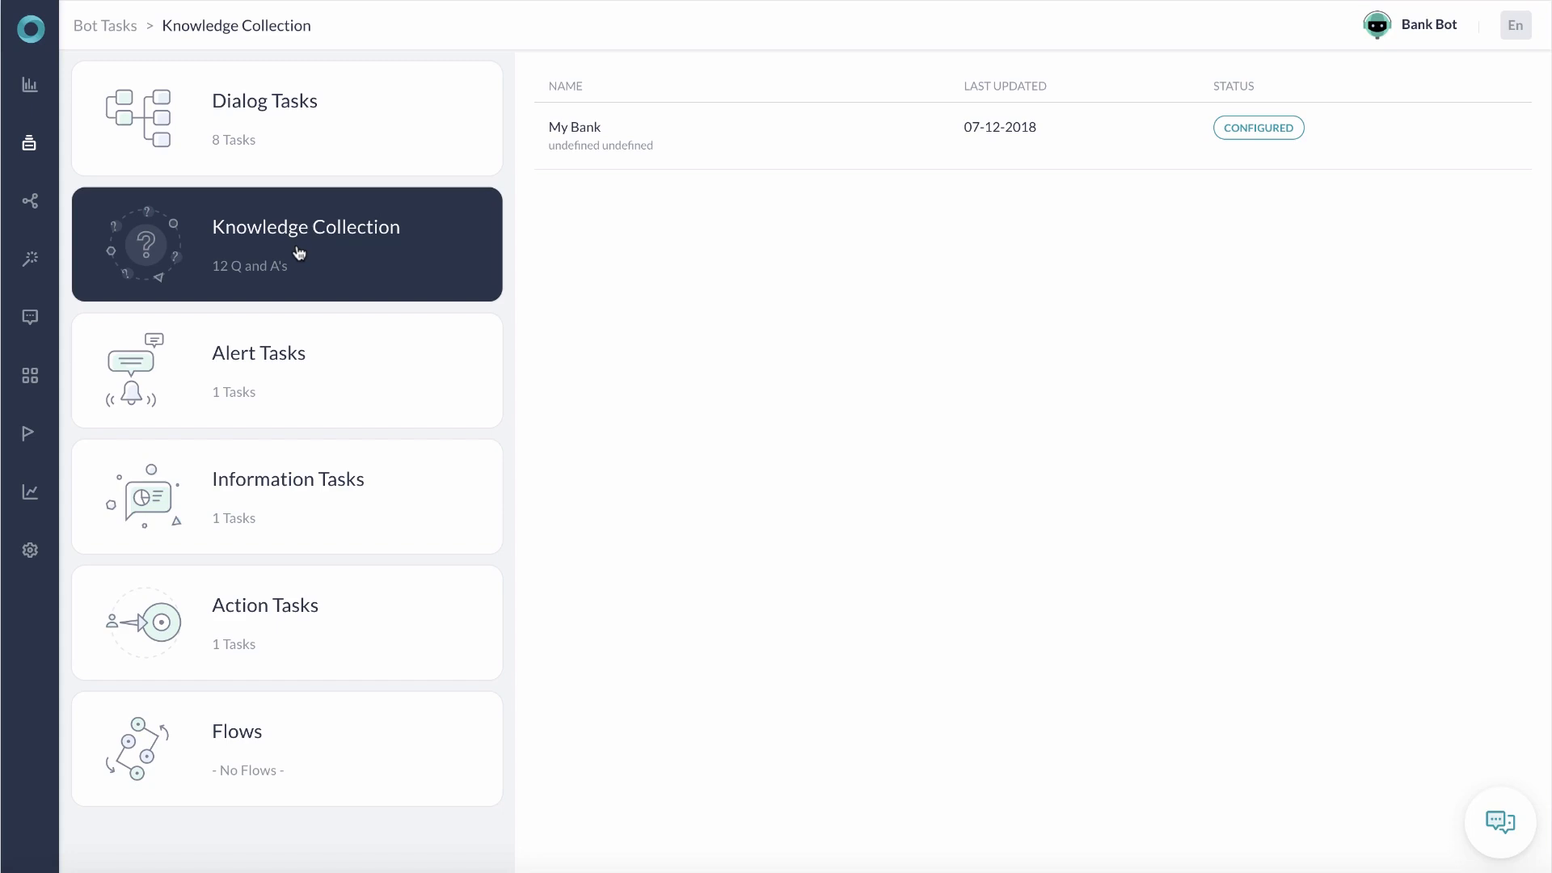
pyautogui.click(312, 370)
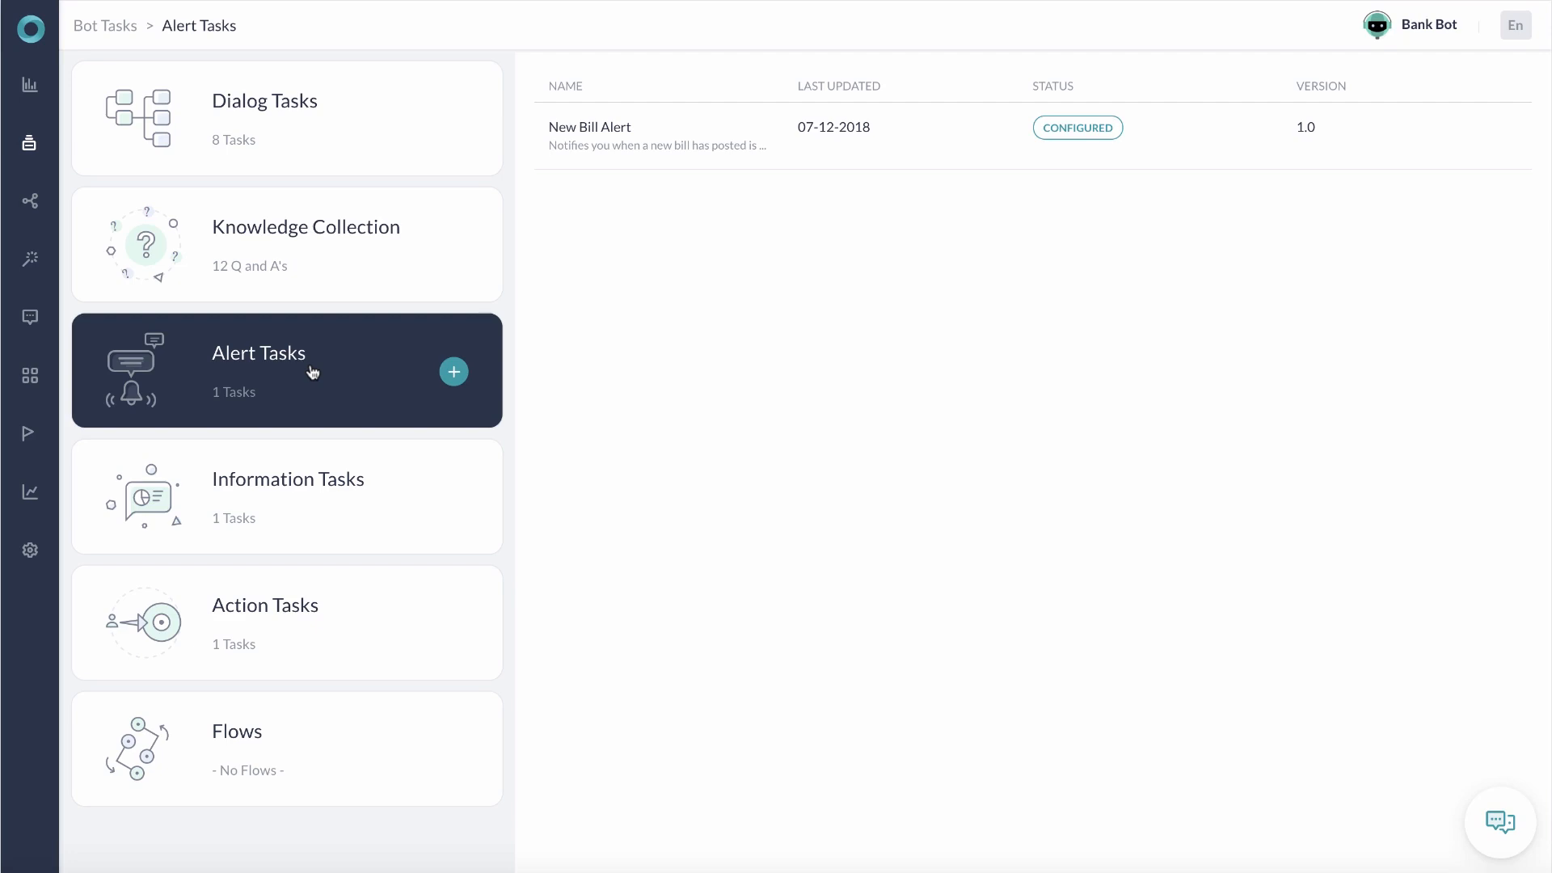
pyautogui.click(345, 508)
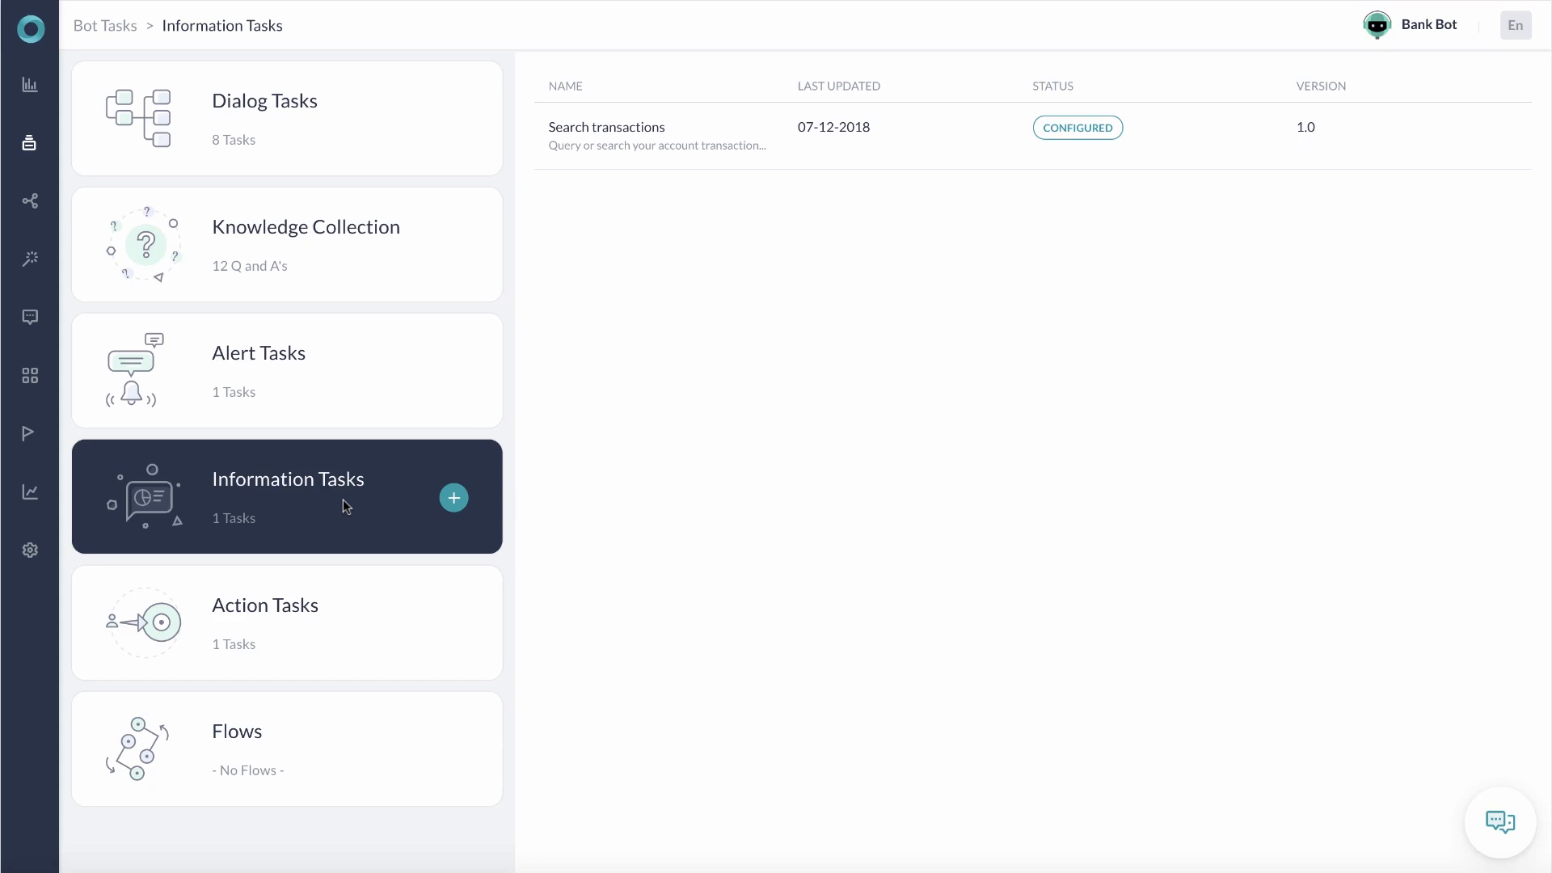
pyautogui.click(353, 604)
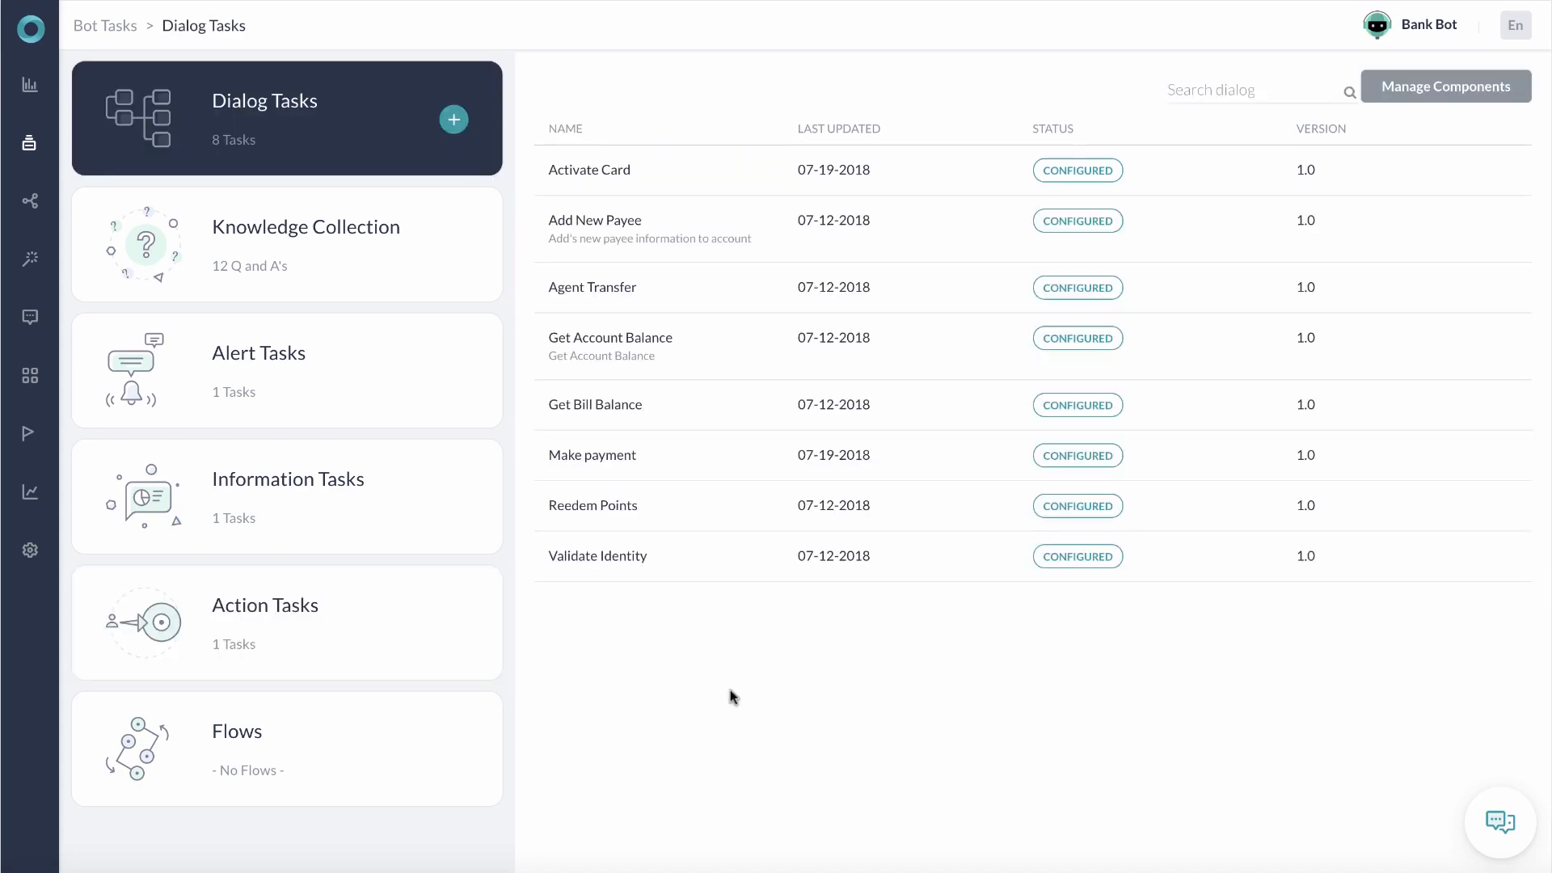
# Open the Make payment dialog task and review its user intent's component properties, training utterances and bot synonyms
pyautogui.click(700, 467)
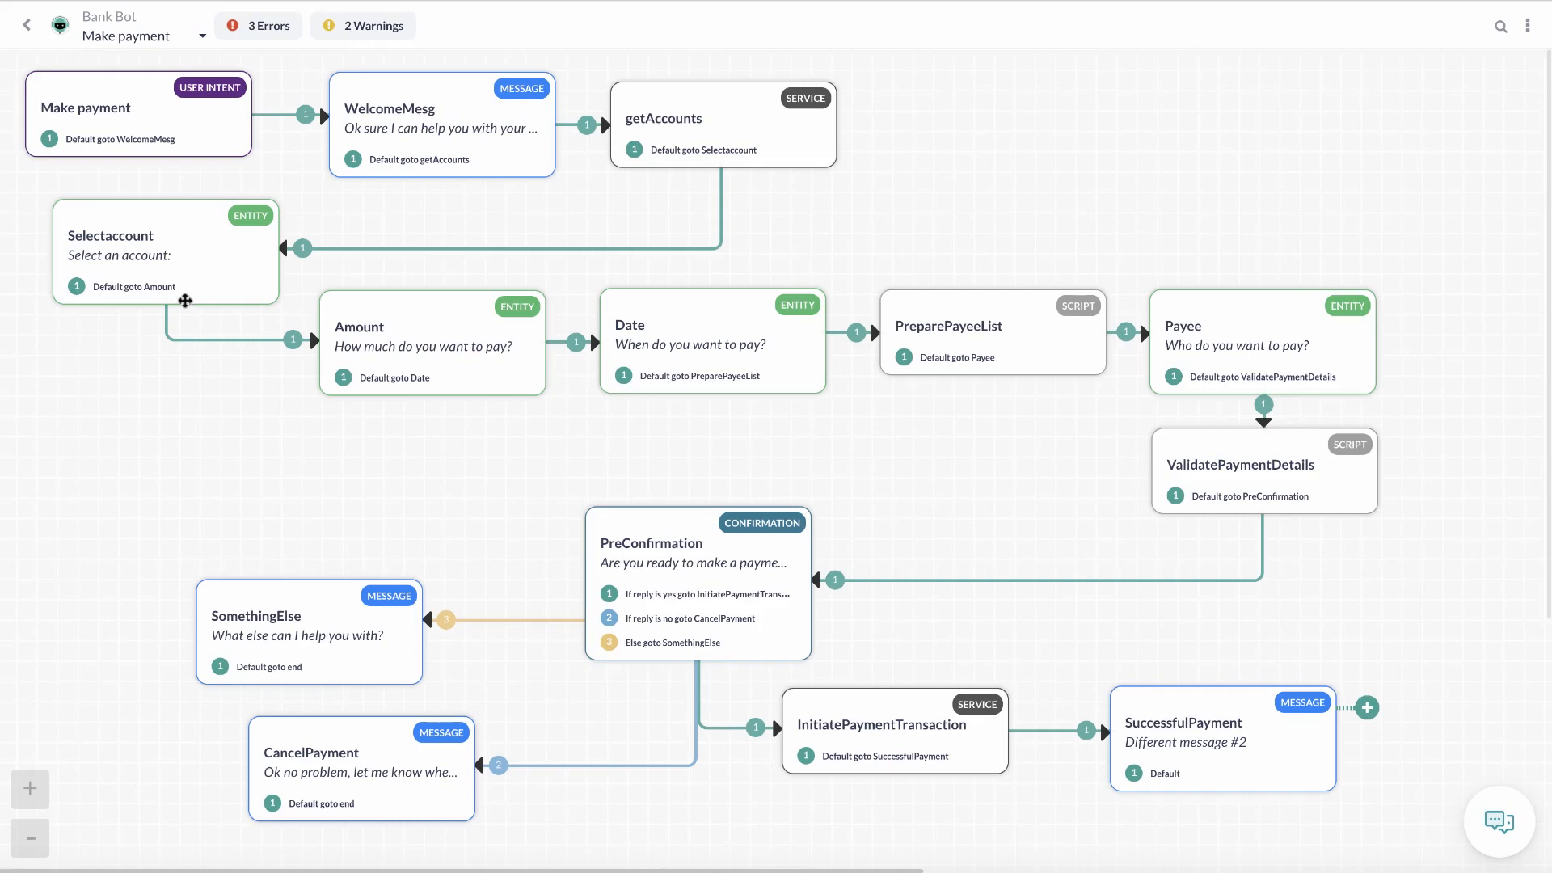
pyautogui.moveTo(175, 132)
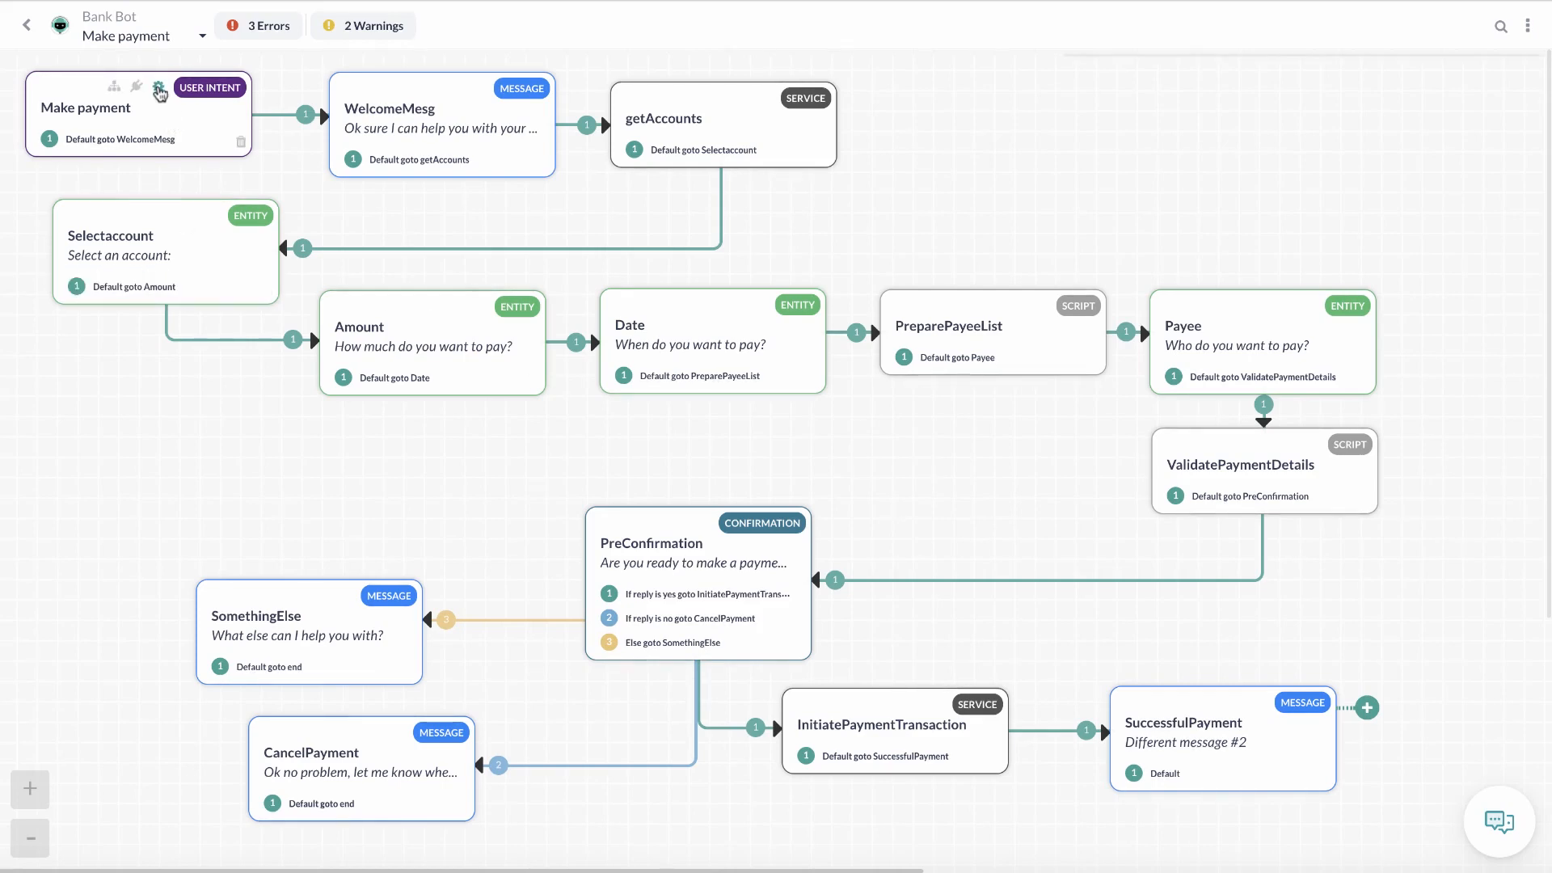
pyautogui.click(159, 89)
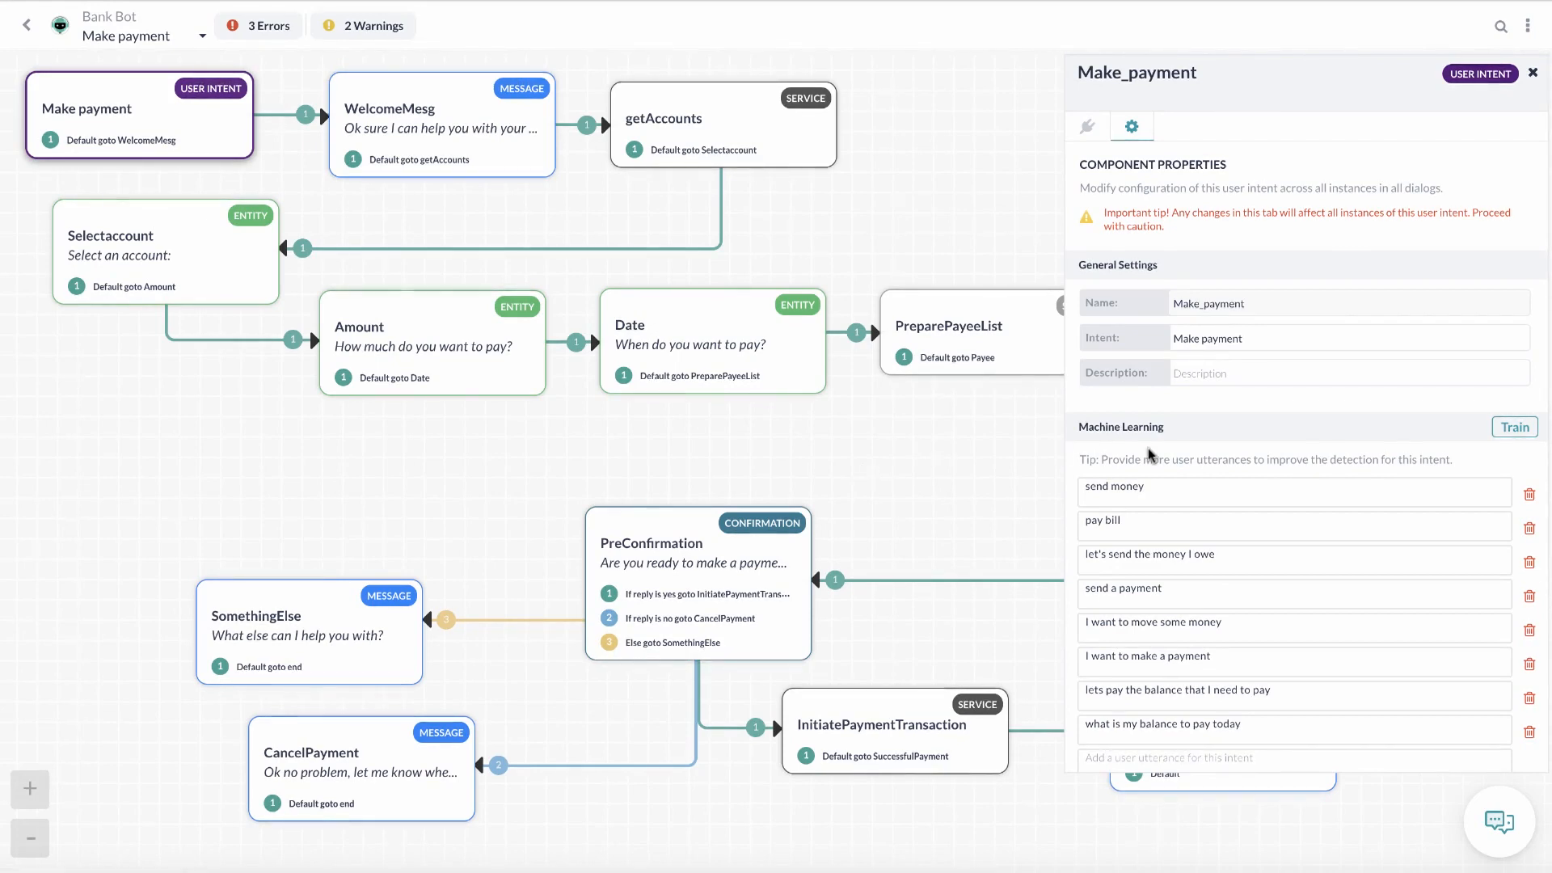
pyautogui.scroll(-1, 1189, 459)
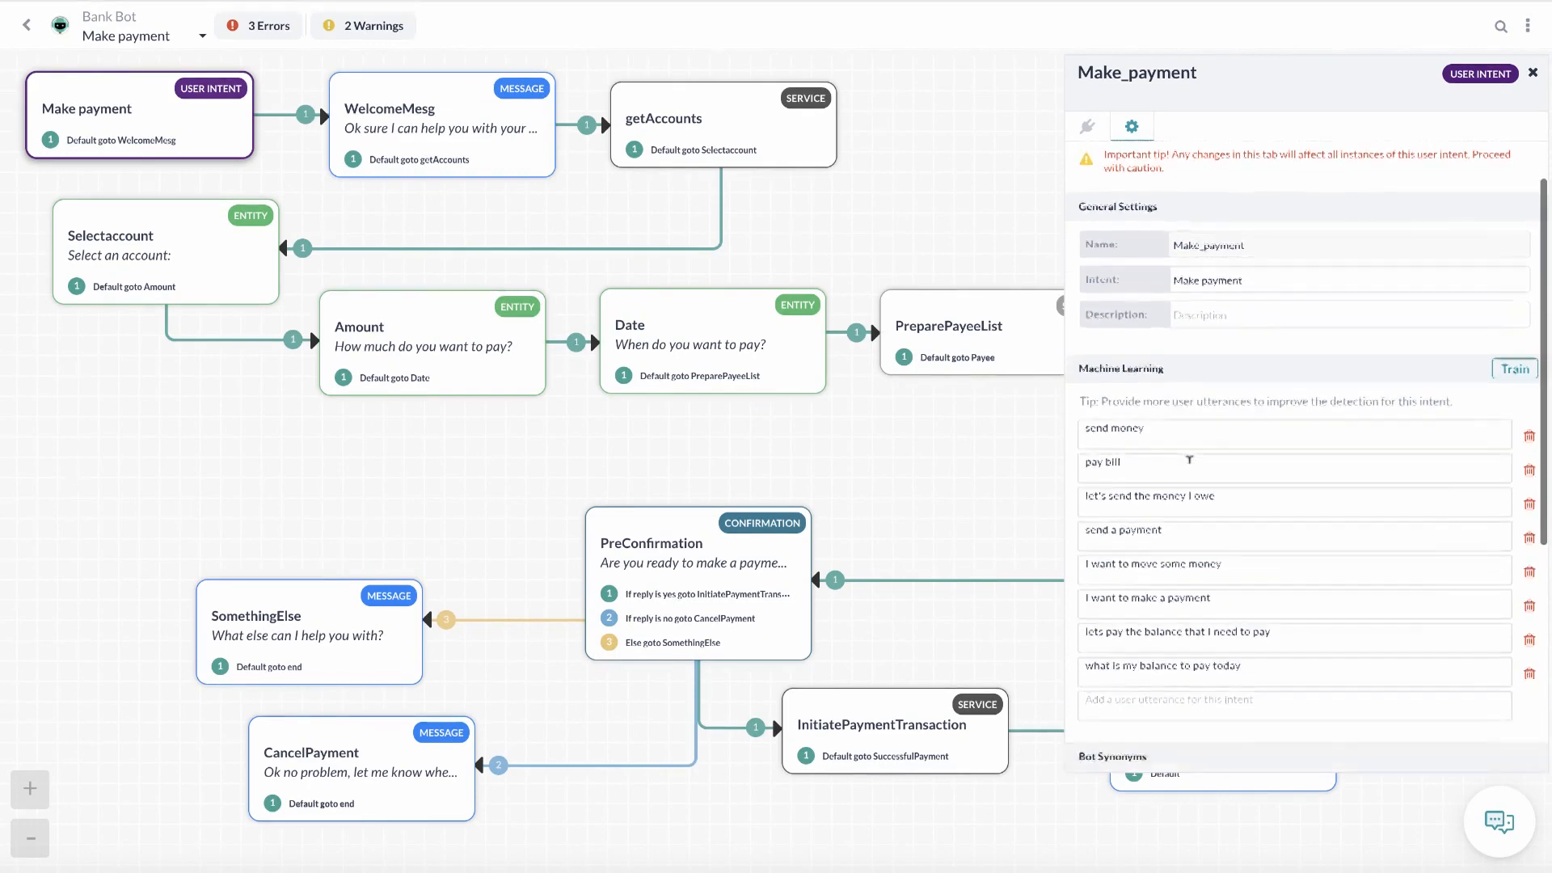
pyautogui.scroll(-3, 1189, 459)
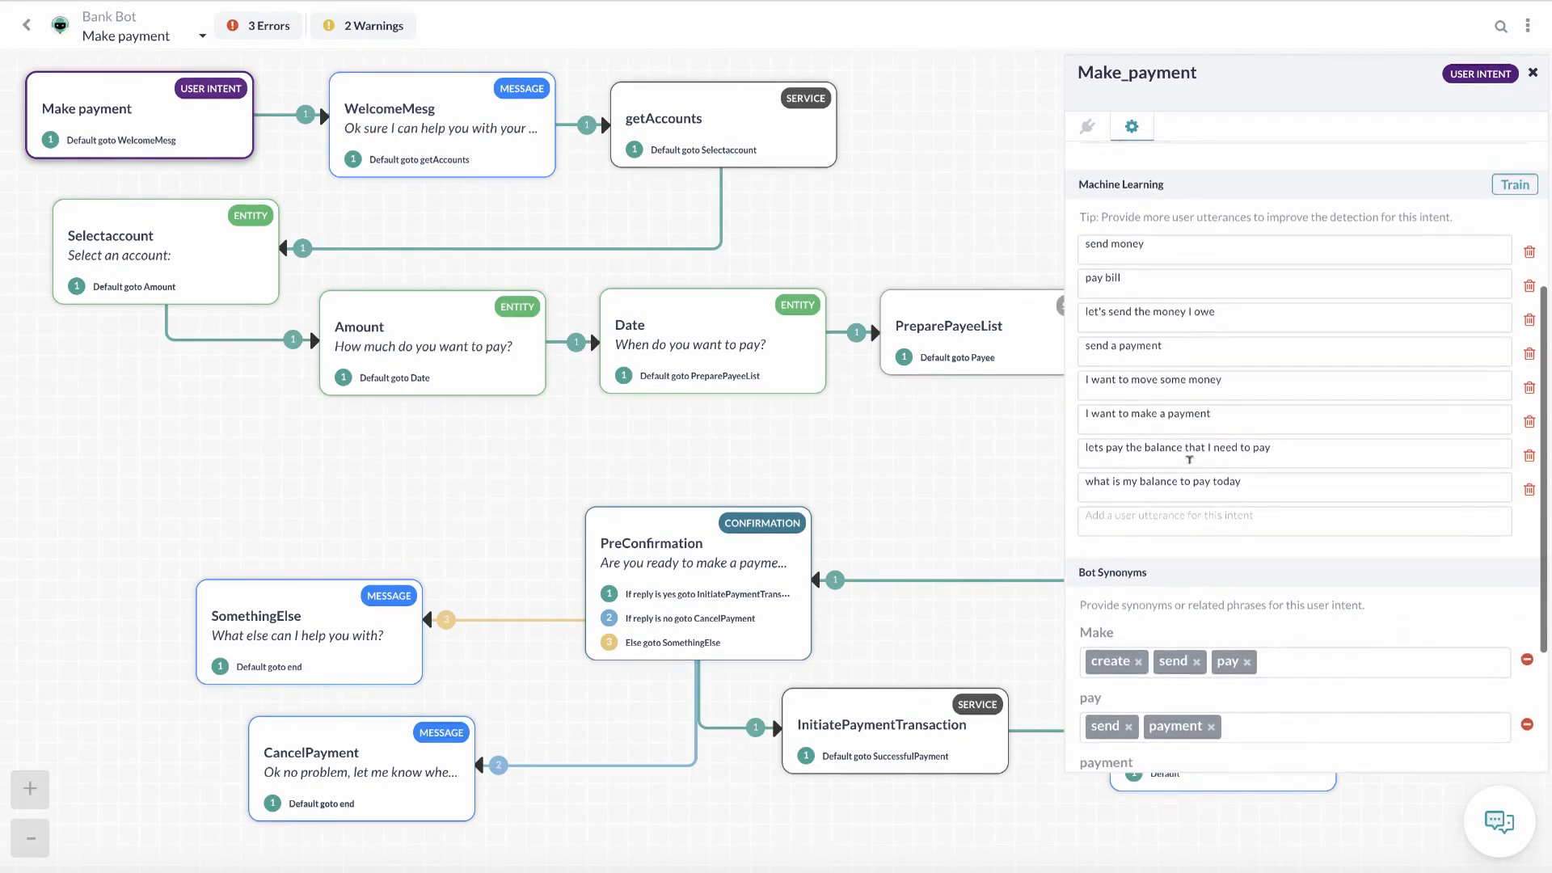
pyautogui.scroll(4, 1189, 459)
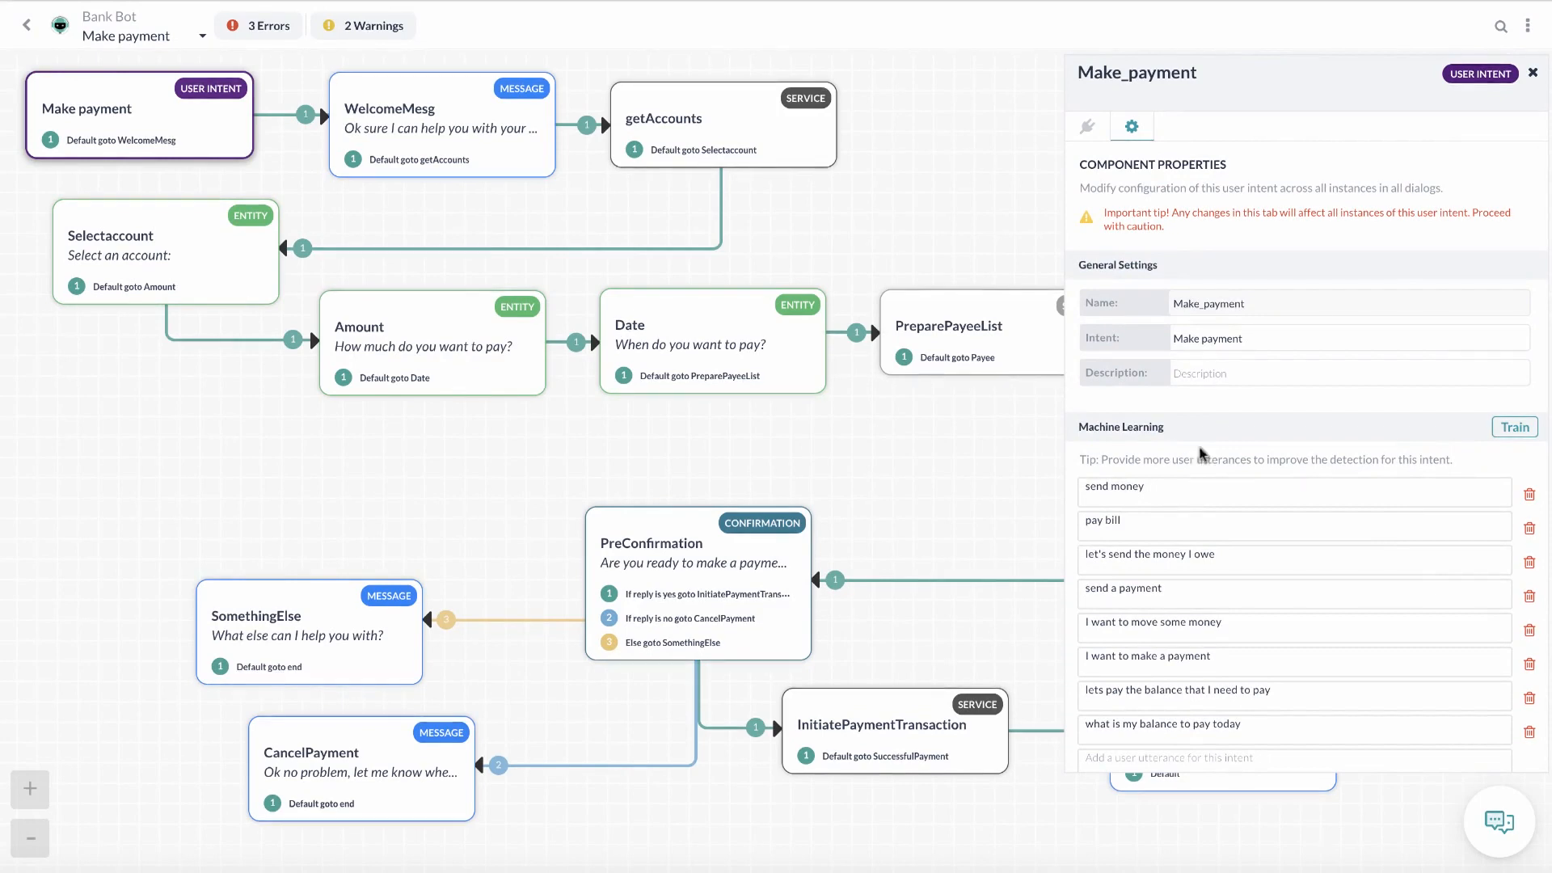
pyautogui.click(1535, 77)
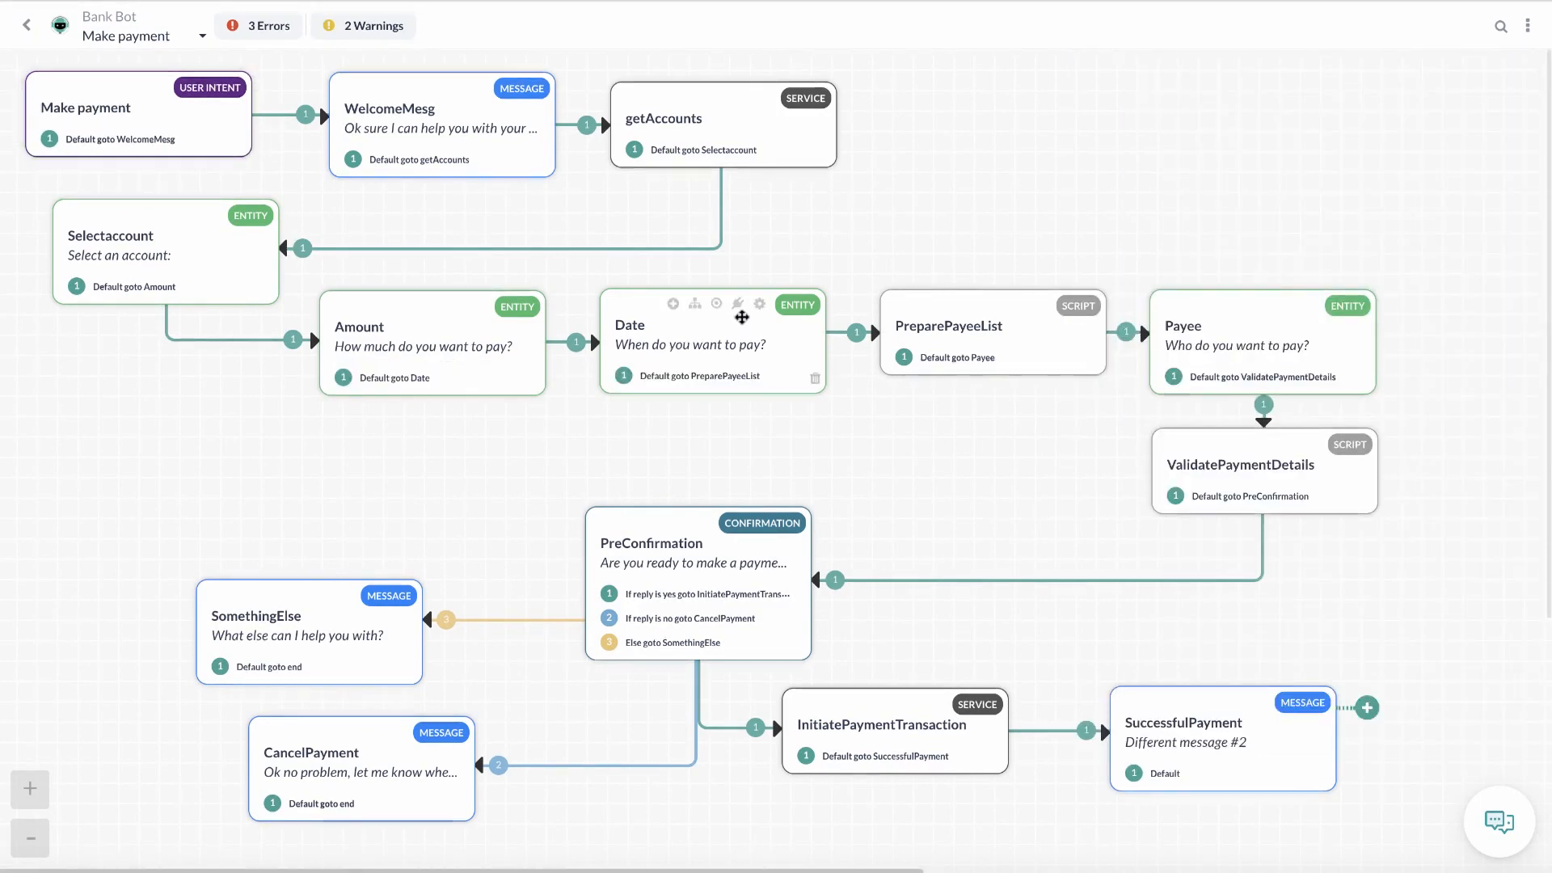
# Examine the Date entity's component properties and the entity types available for it
pyautogui.click(762, 307)
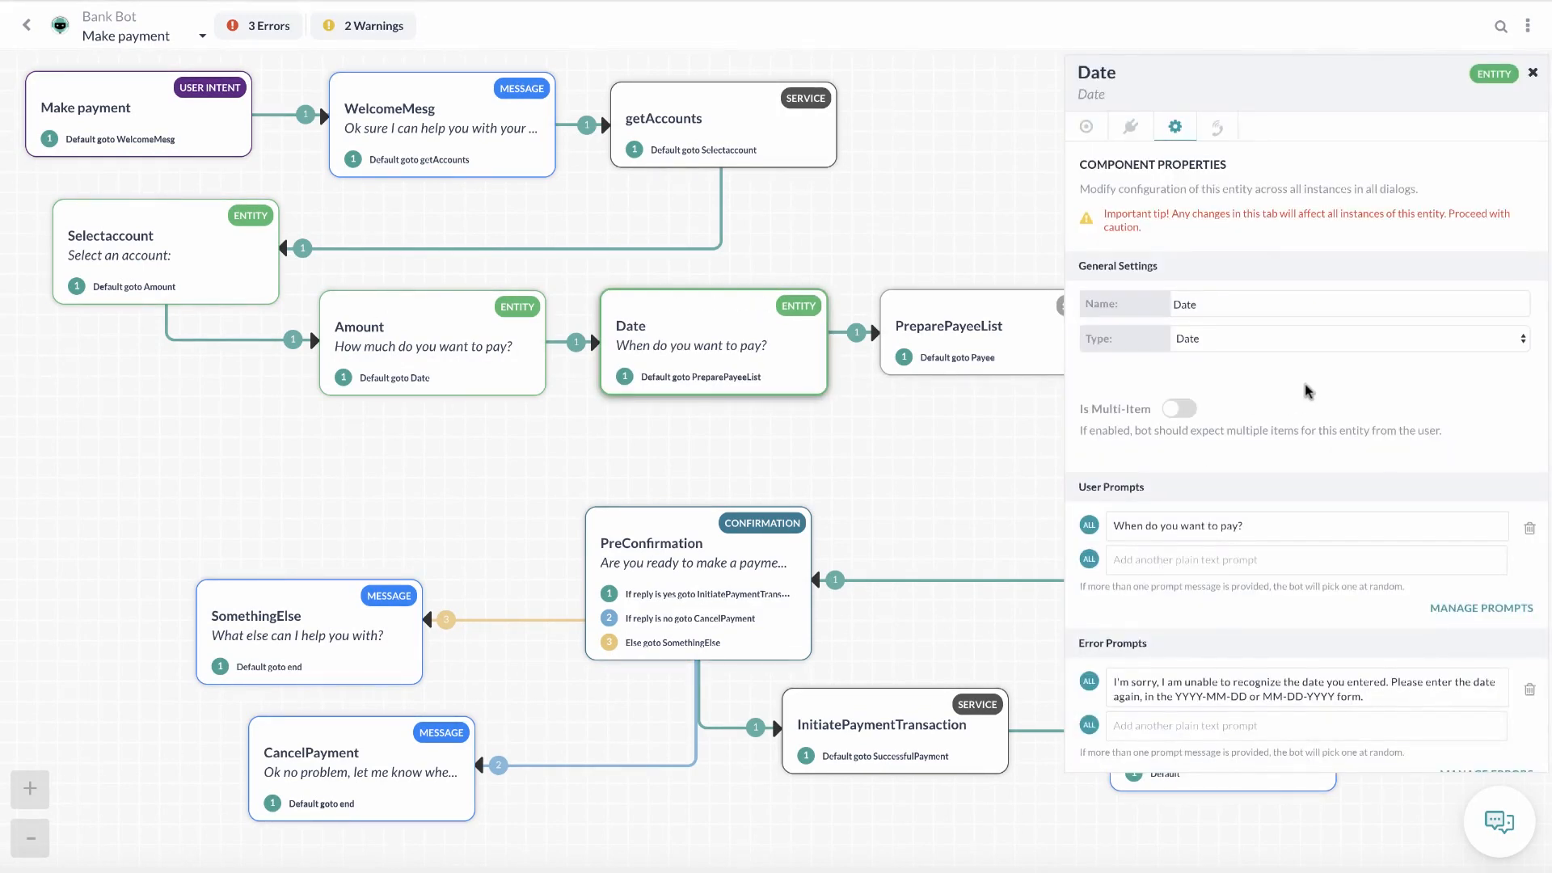
pyautogui.click(1267, 337)
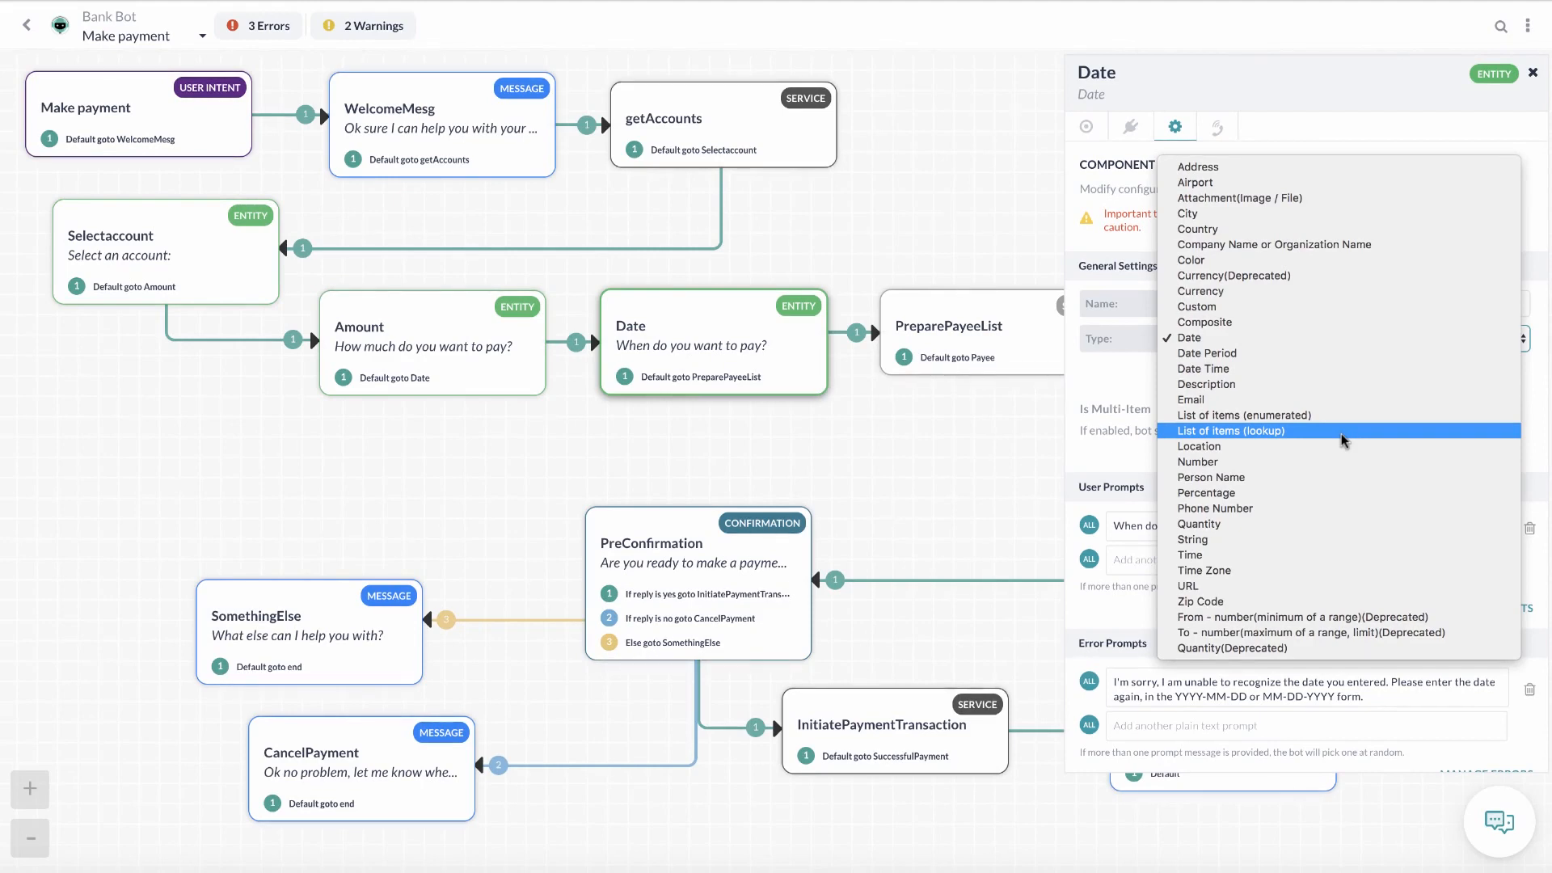
pyautogui.click(1122, 387)
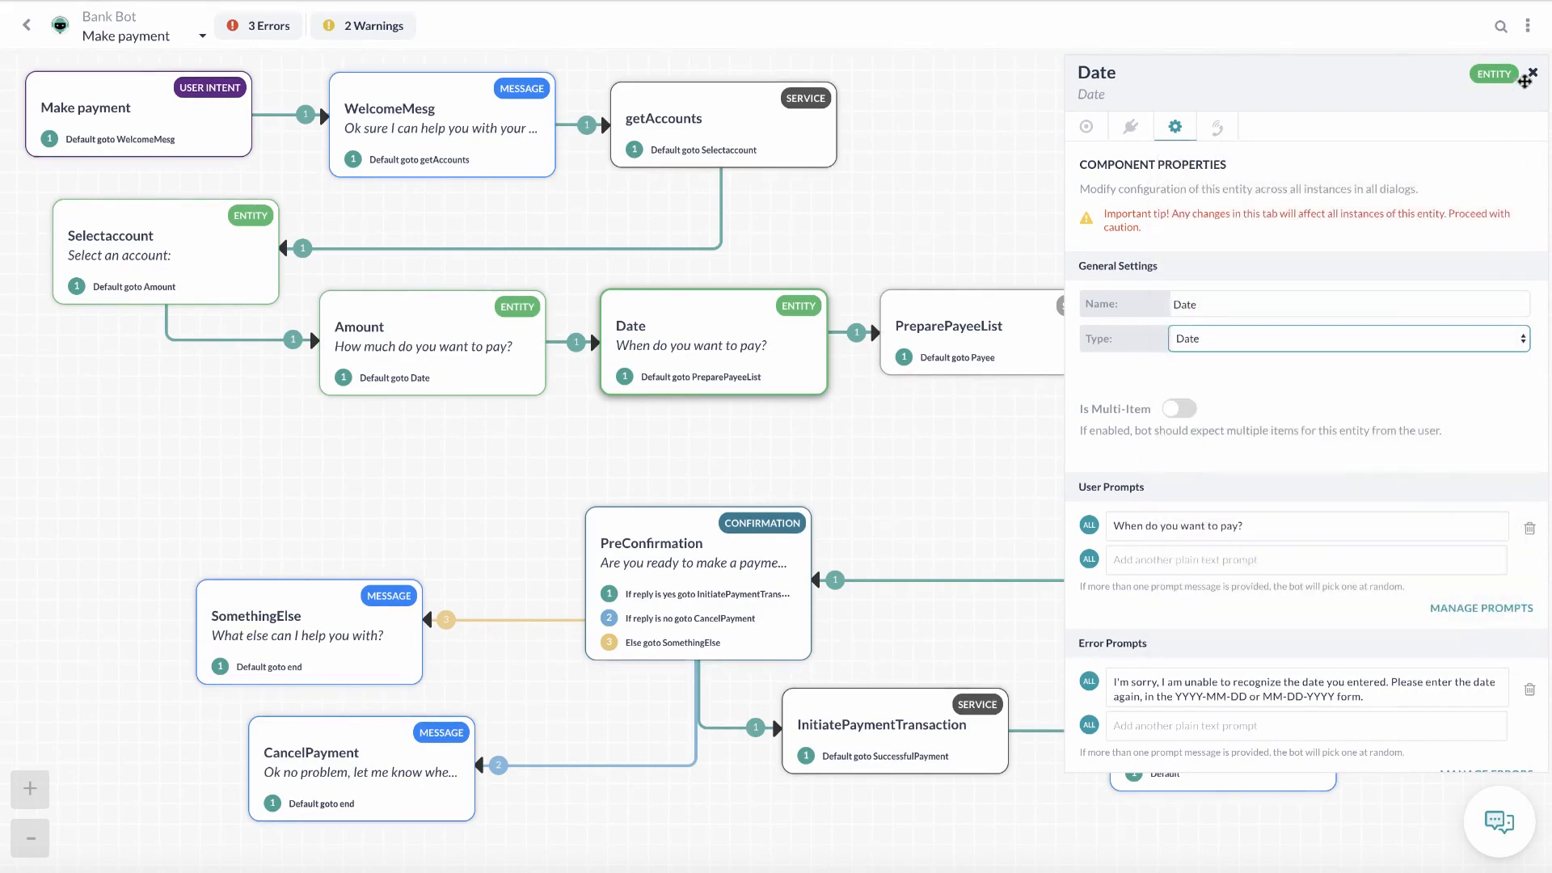
pyautogui.click(1533, 73)
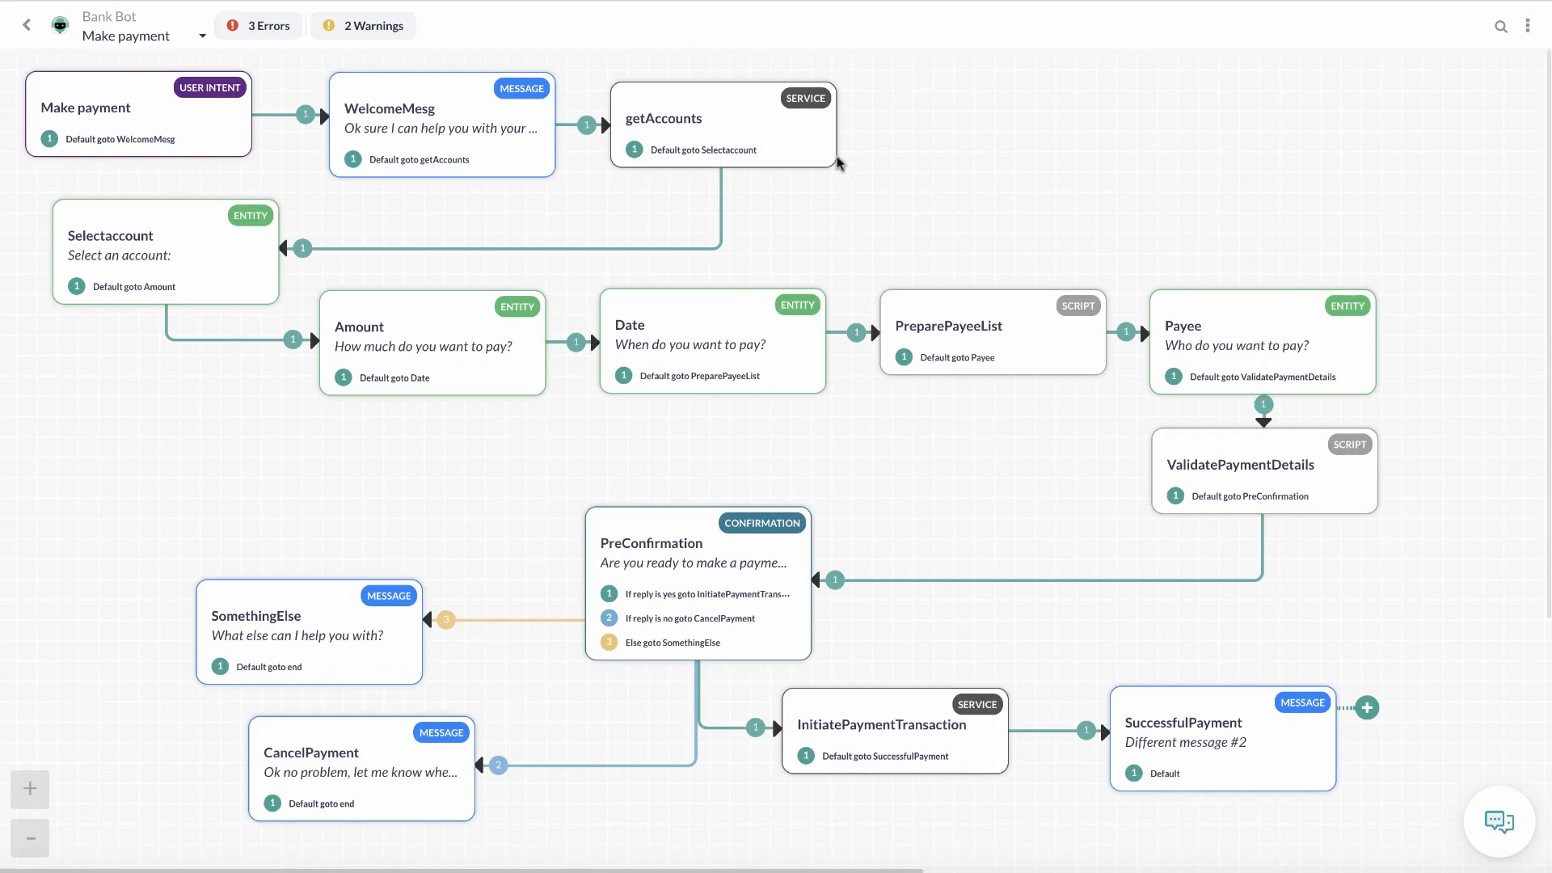
# Examine the getAccounts service's request definition, including its authorization, headers and test request
pyautogui.click(766, 99)
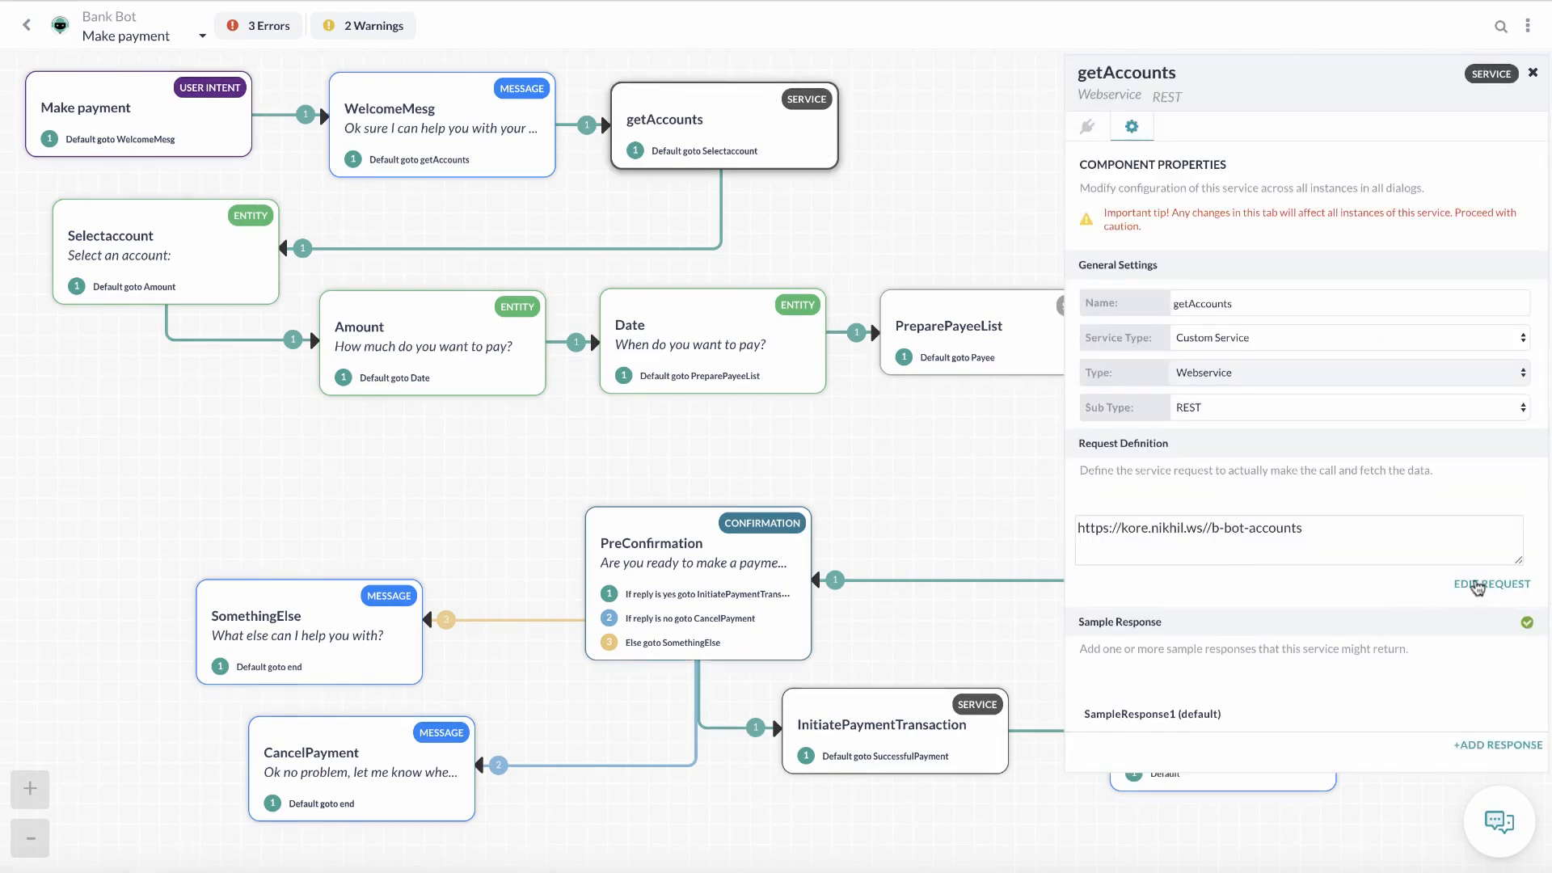
pyautogui.click(1478, 585)
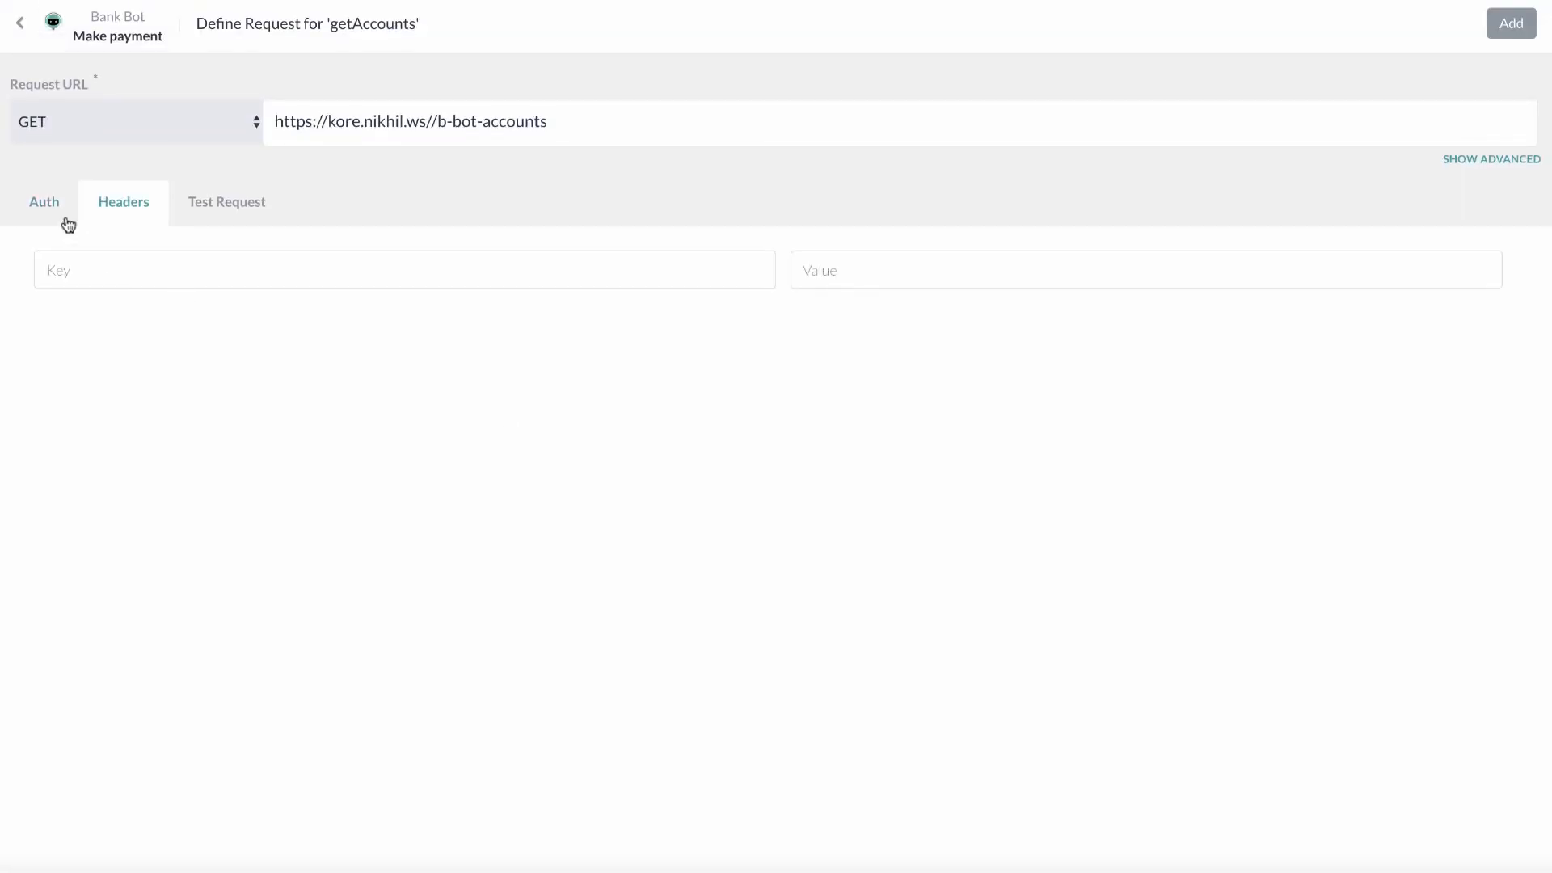
pyautogui.click(42, 202)
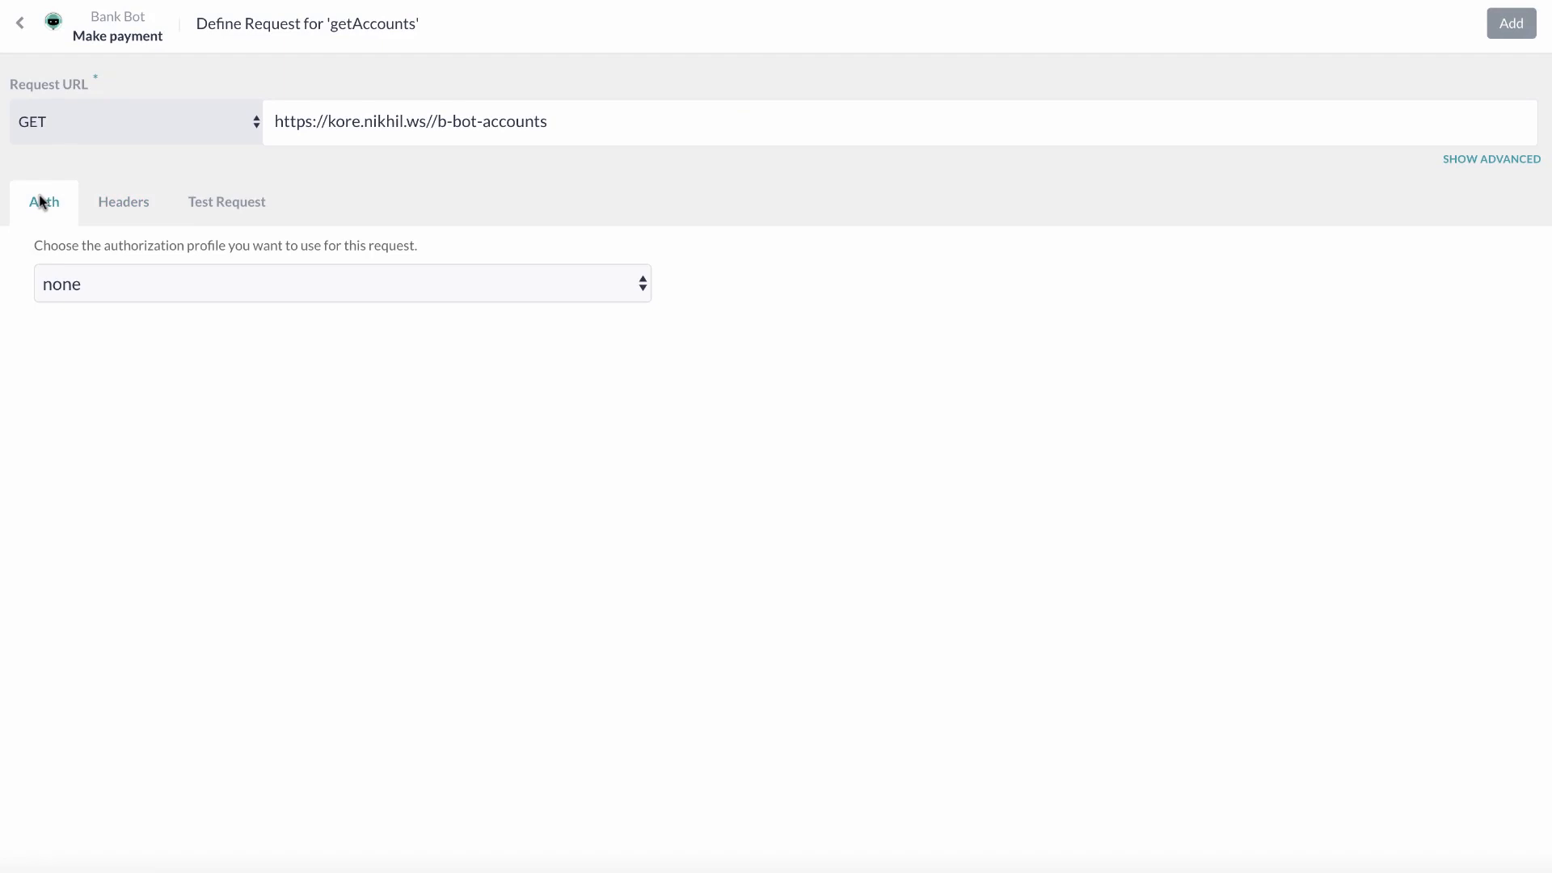
pyautogui.click(127, 208)
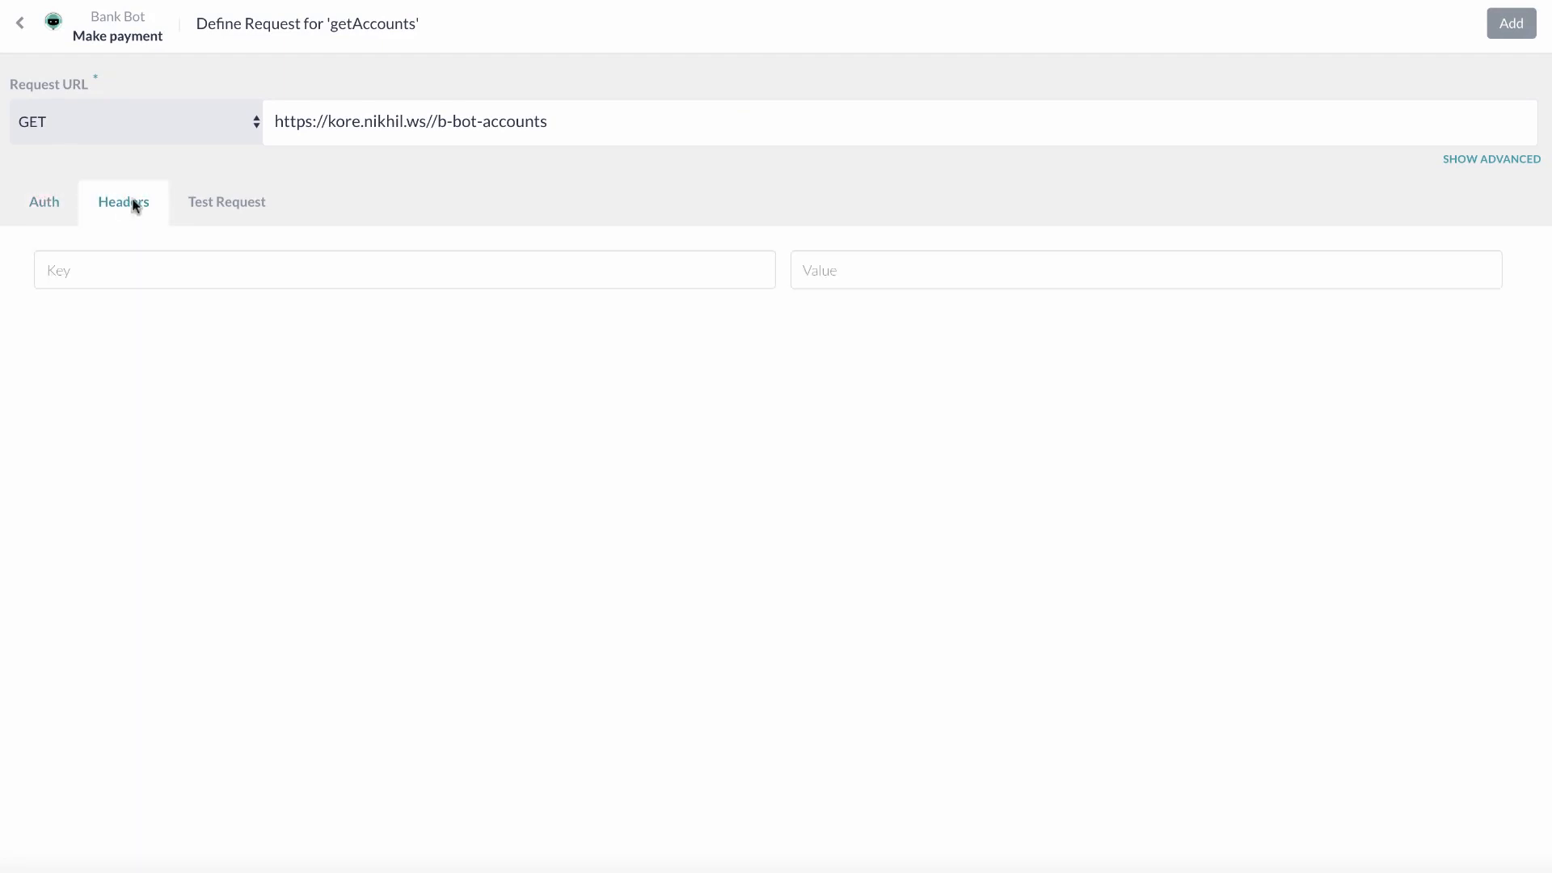
pyautogui.click(207, 204)
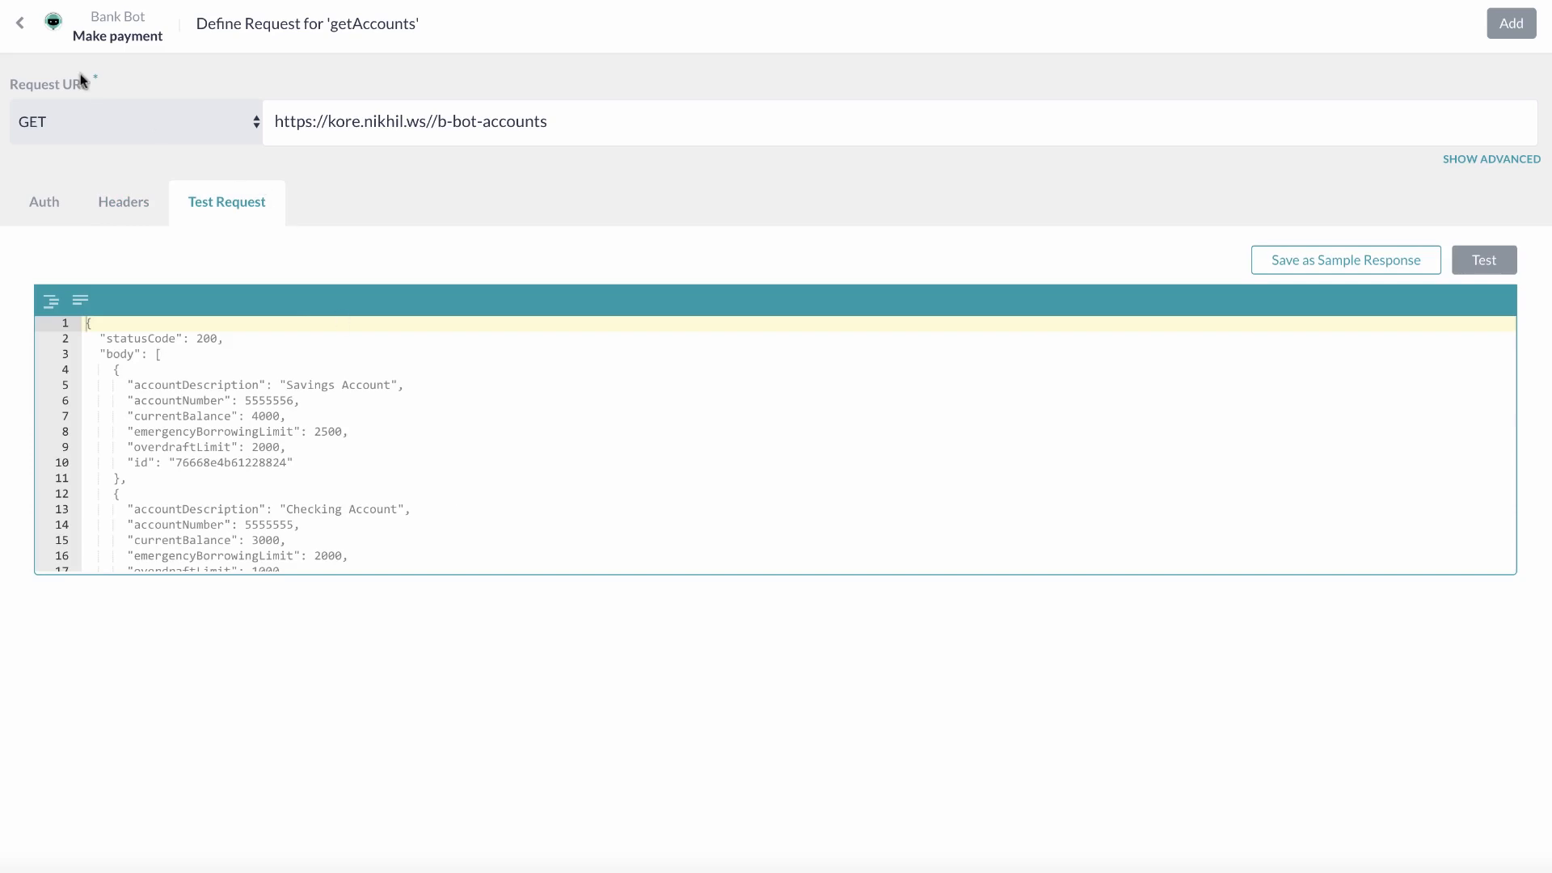
pyautogui.click(22, 30)
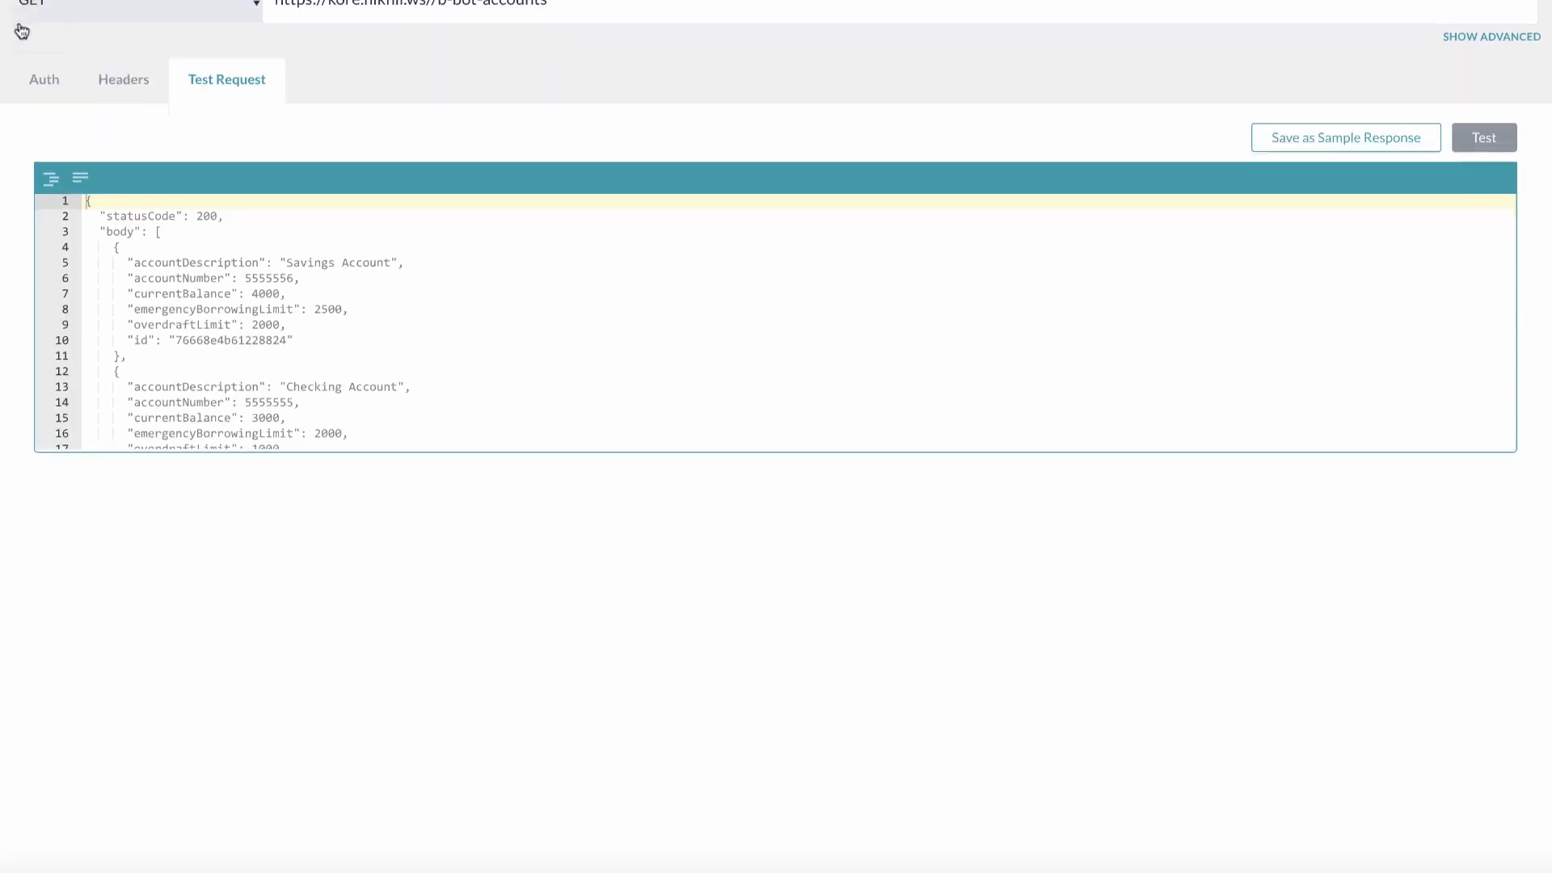
pyautogui.click(1536, 75)
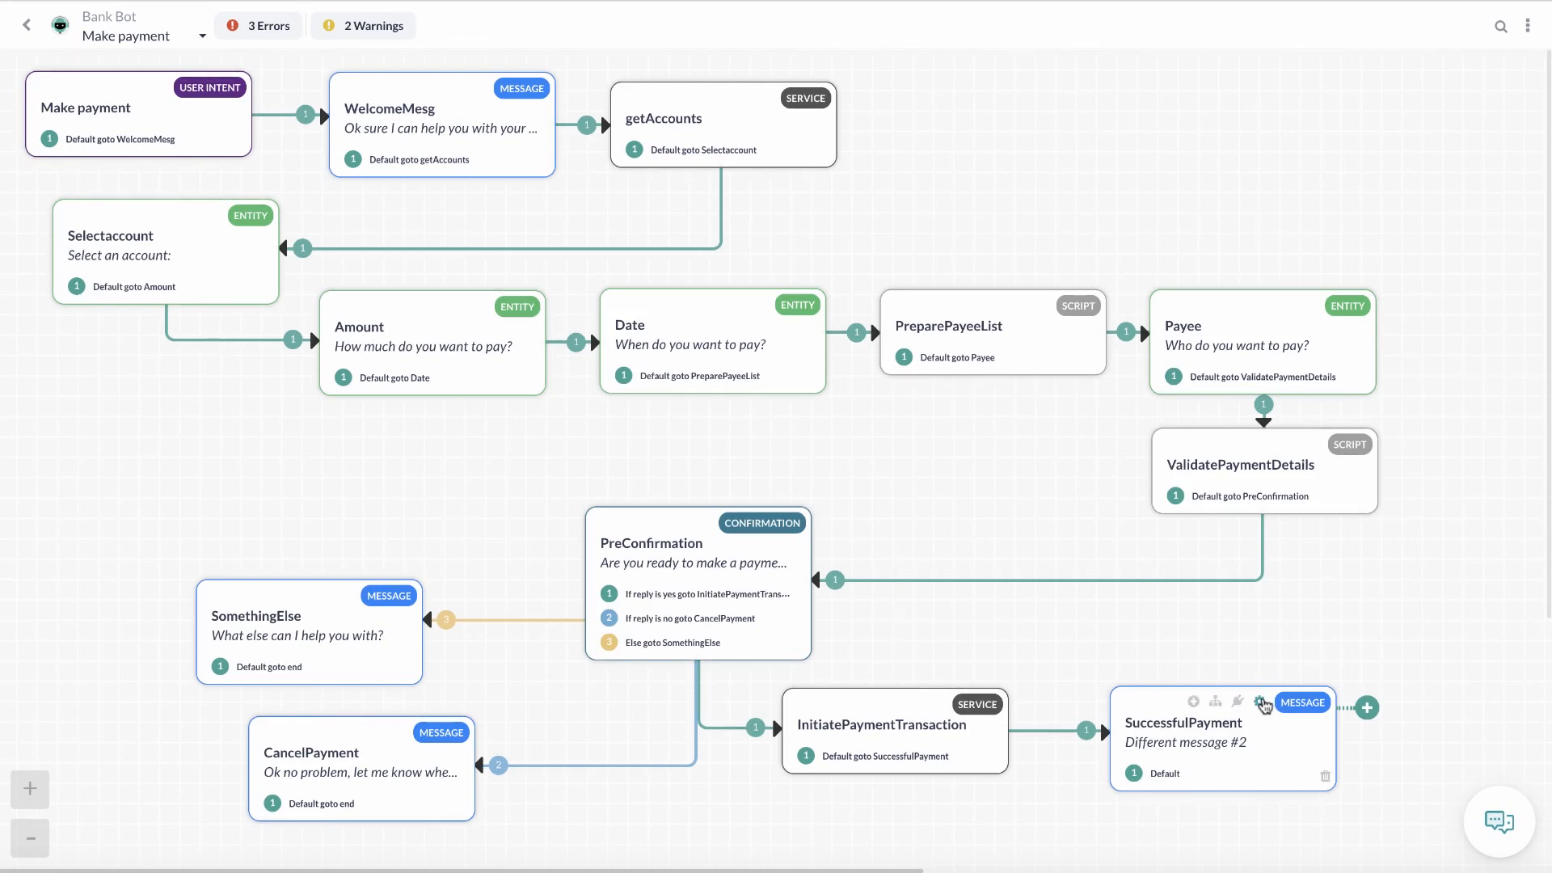
# Open the managed bot responses of the SuccessfulPayment message and expand the all-channels response thanking the customer for the payment
pyautogui.click(1261, 702)
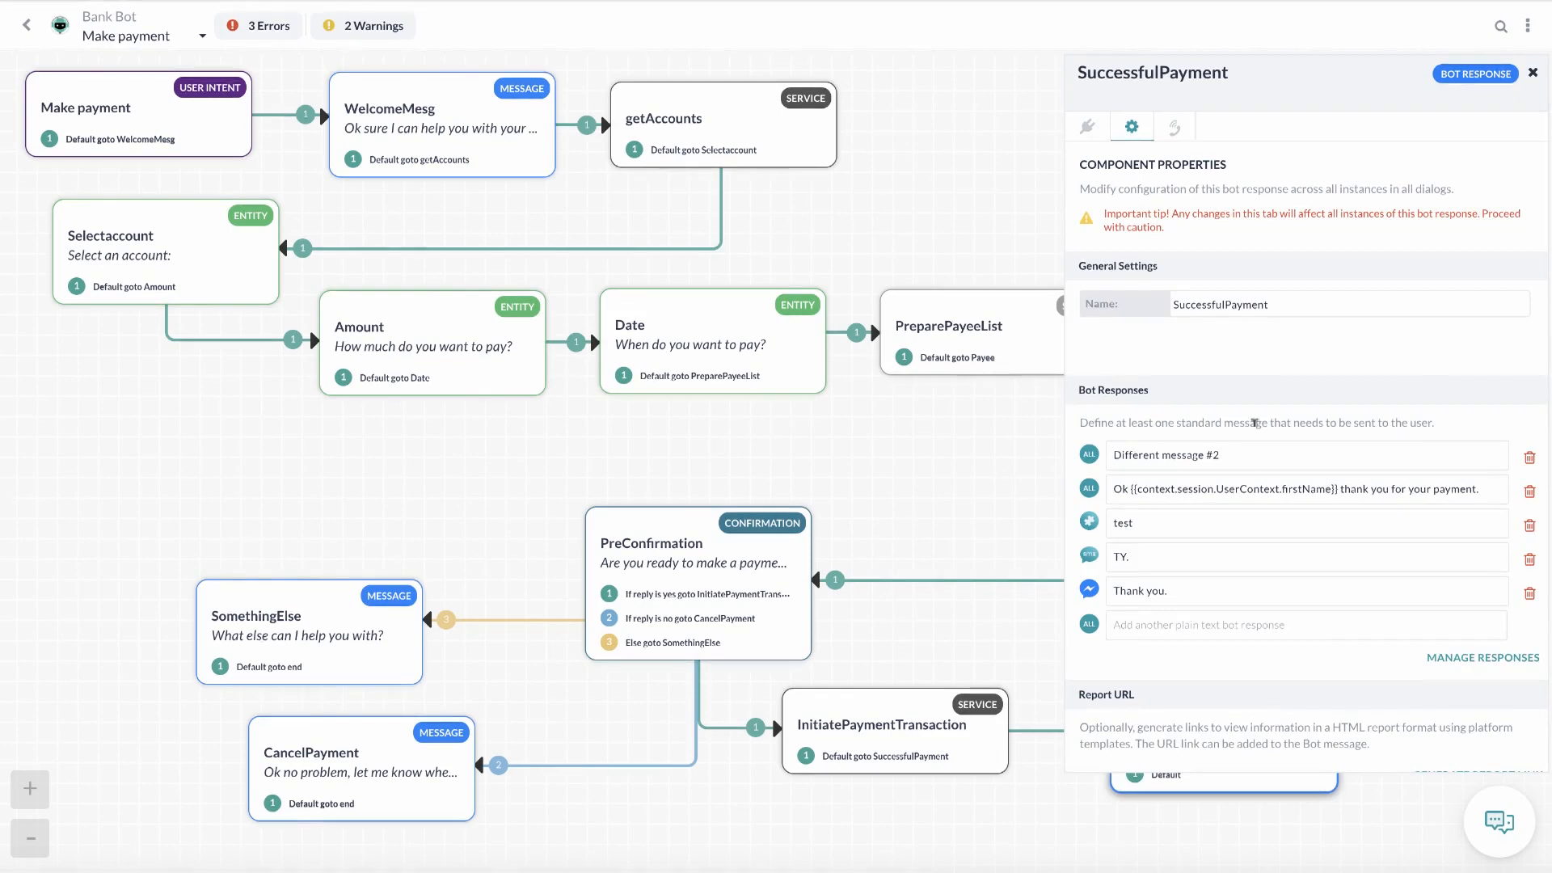
pyautogui.click(1483, 657)
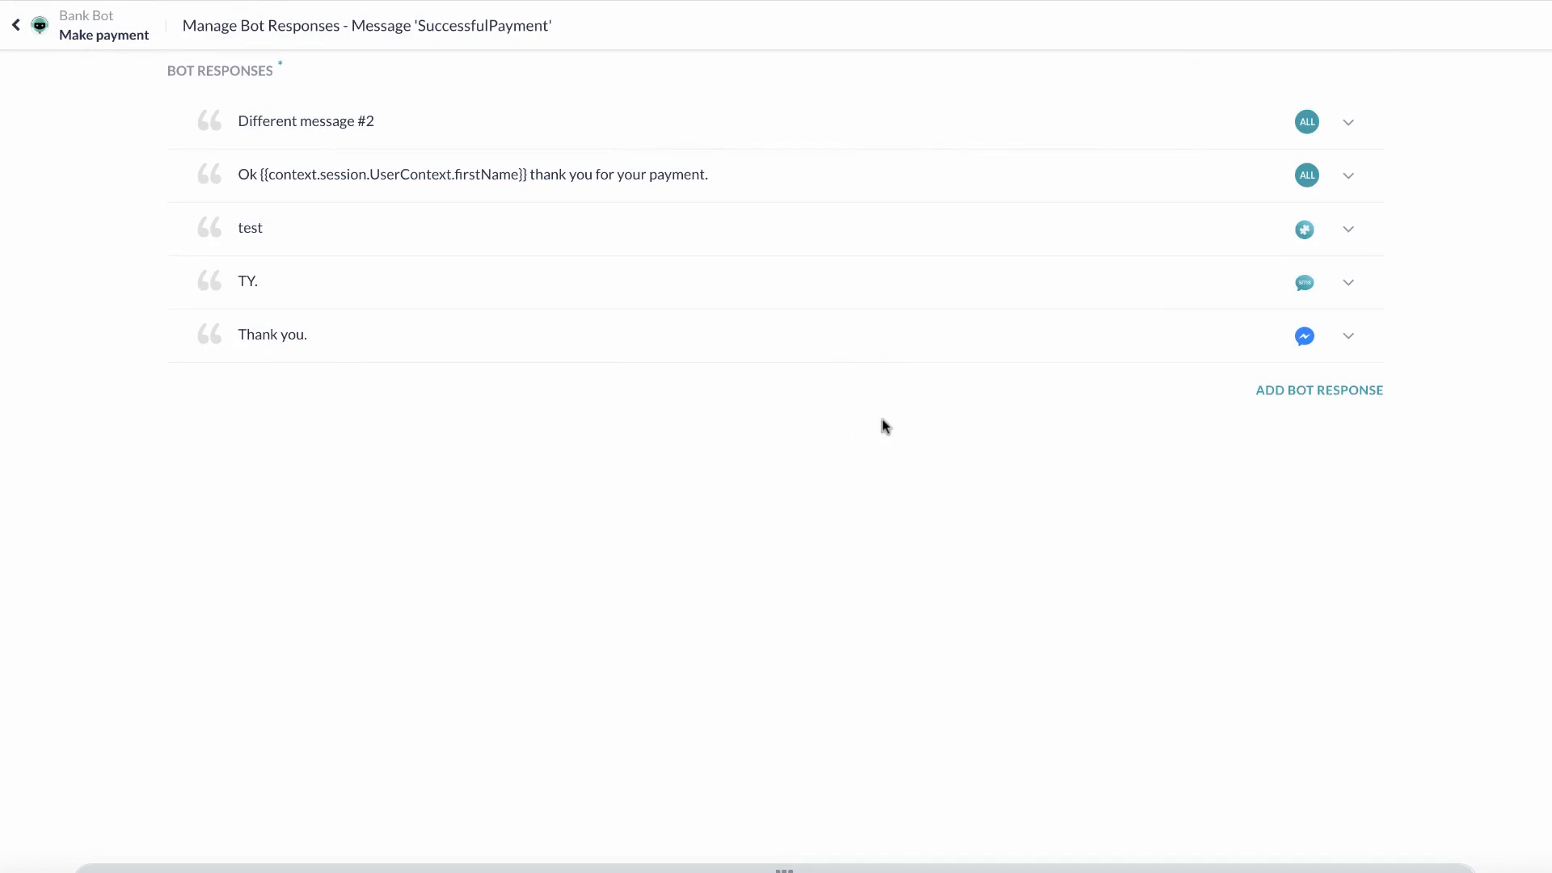
pyautogui.click(886, 183)
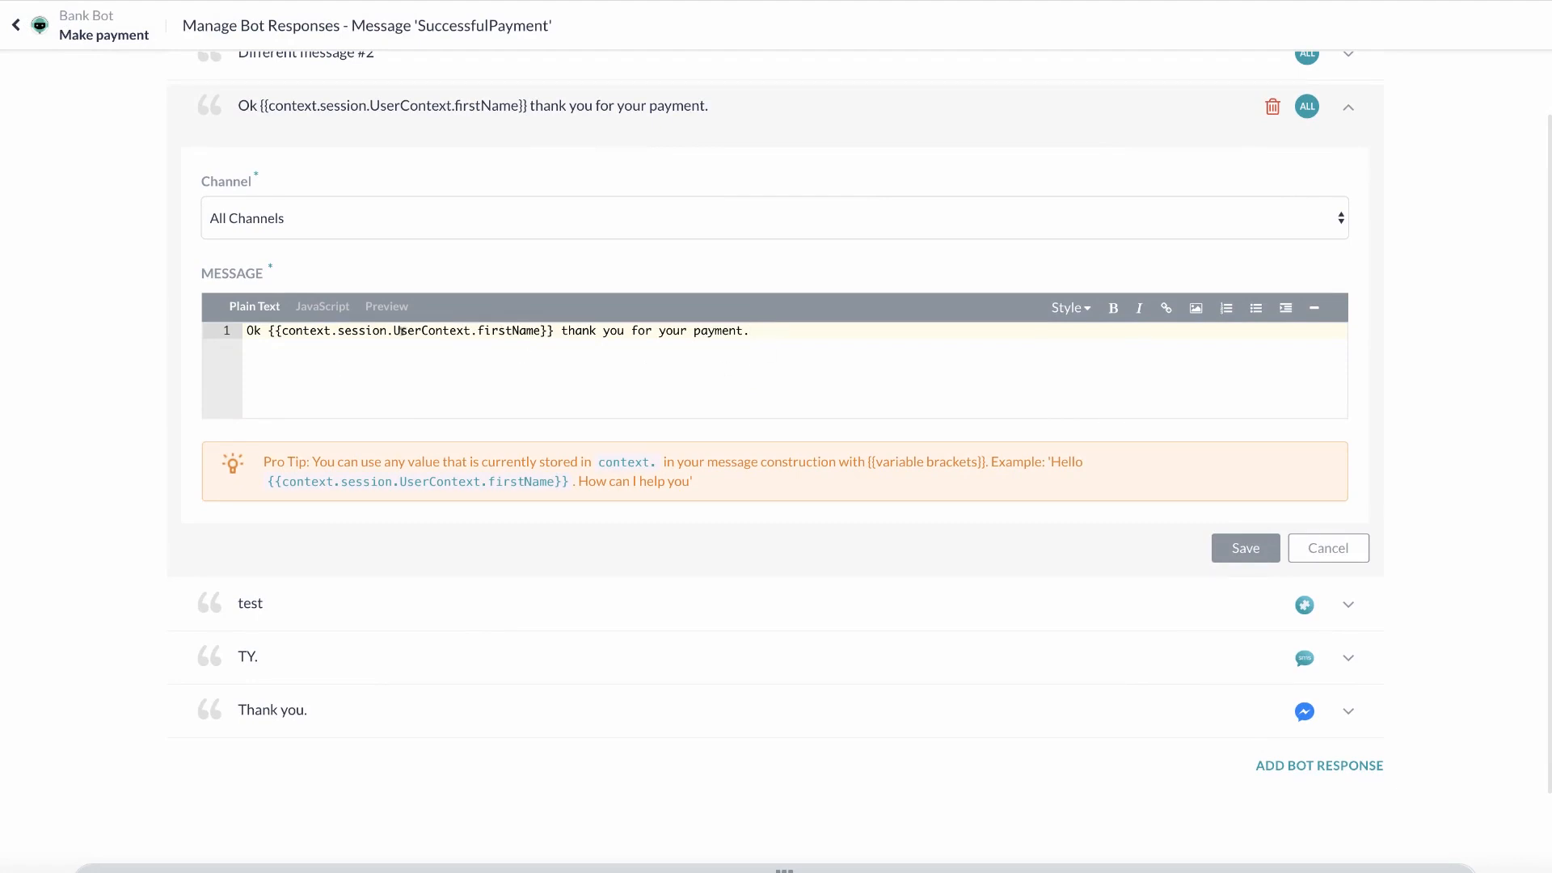
# Try clearing the thank-you response's plain text and switching its message to JavaScript, and discard the edit
pyautogui.moveTo(750, 330); pyautogui.dragTo(229, 329)
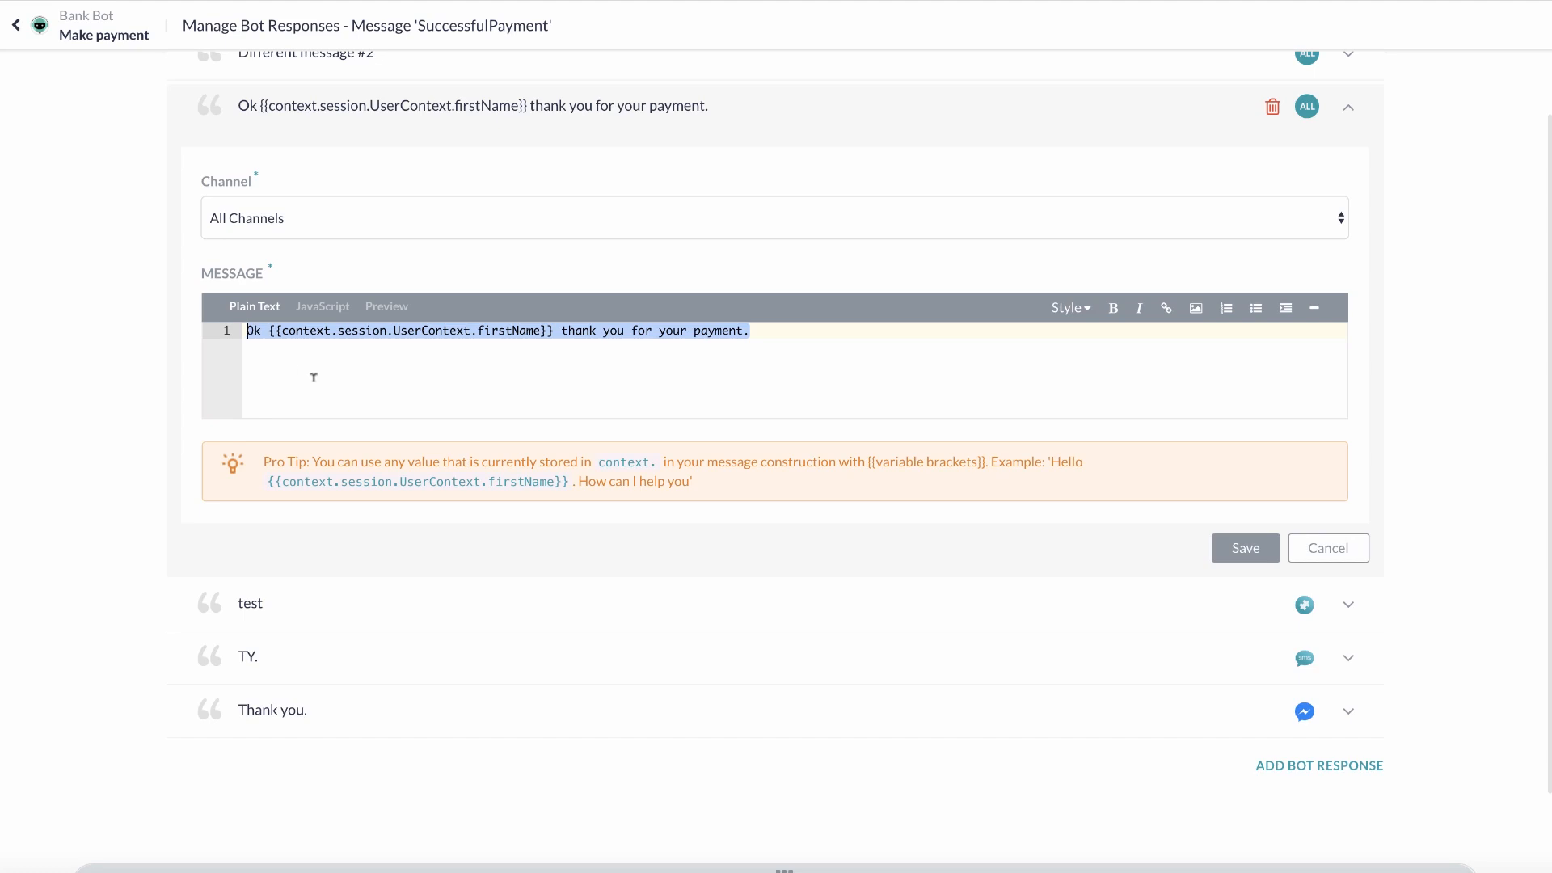
pyautogui.press('BackSpace')
pyautogui.click(320, 310)
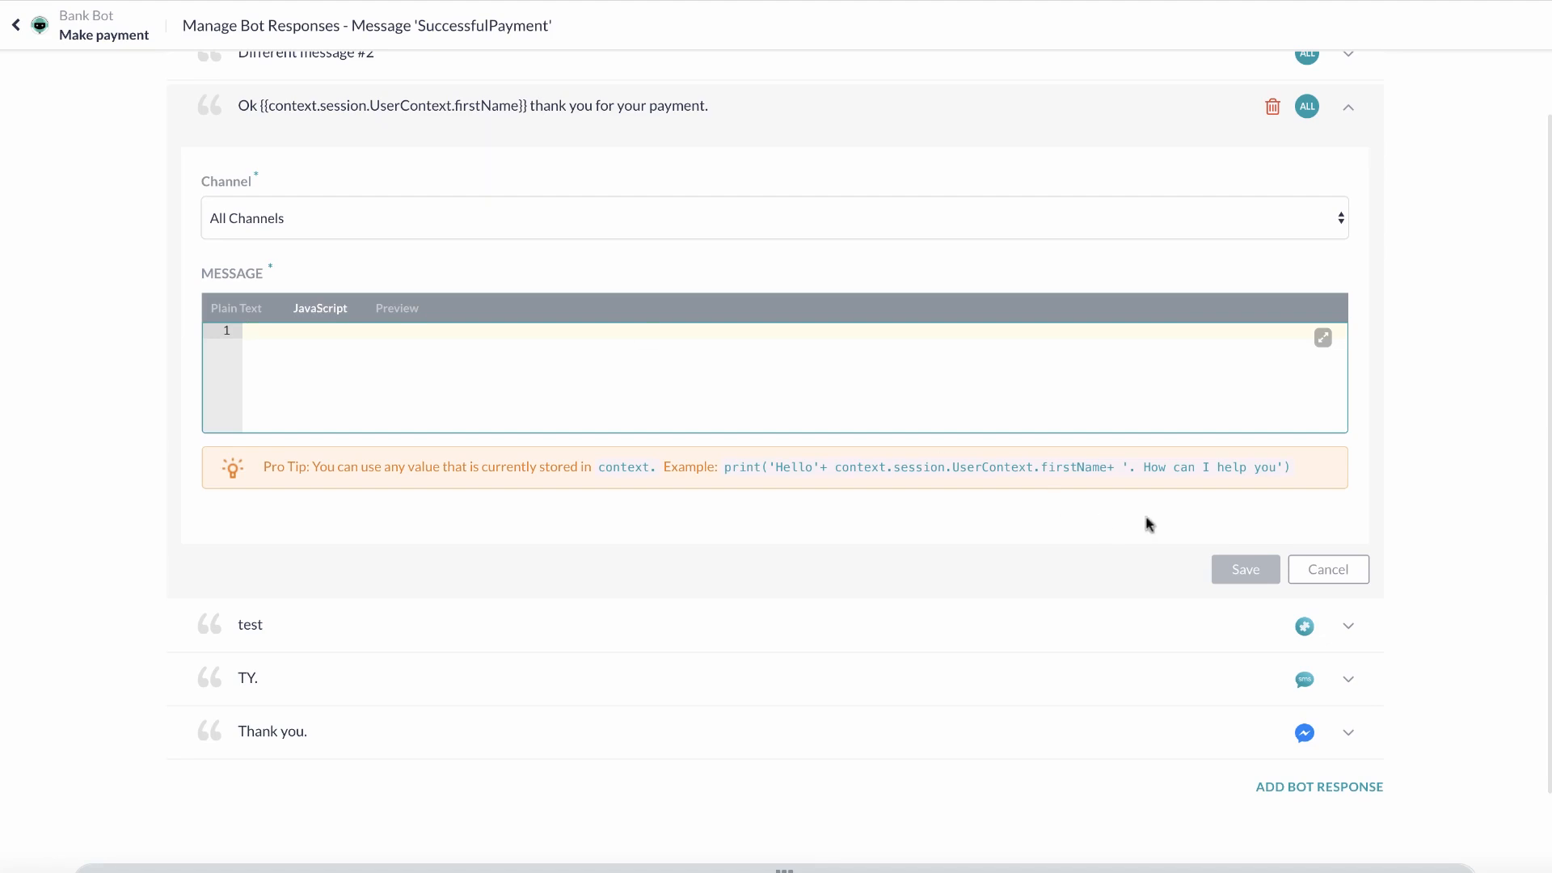
pyautogui.click(1324, 571)
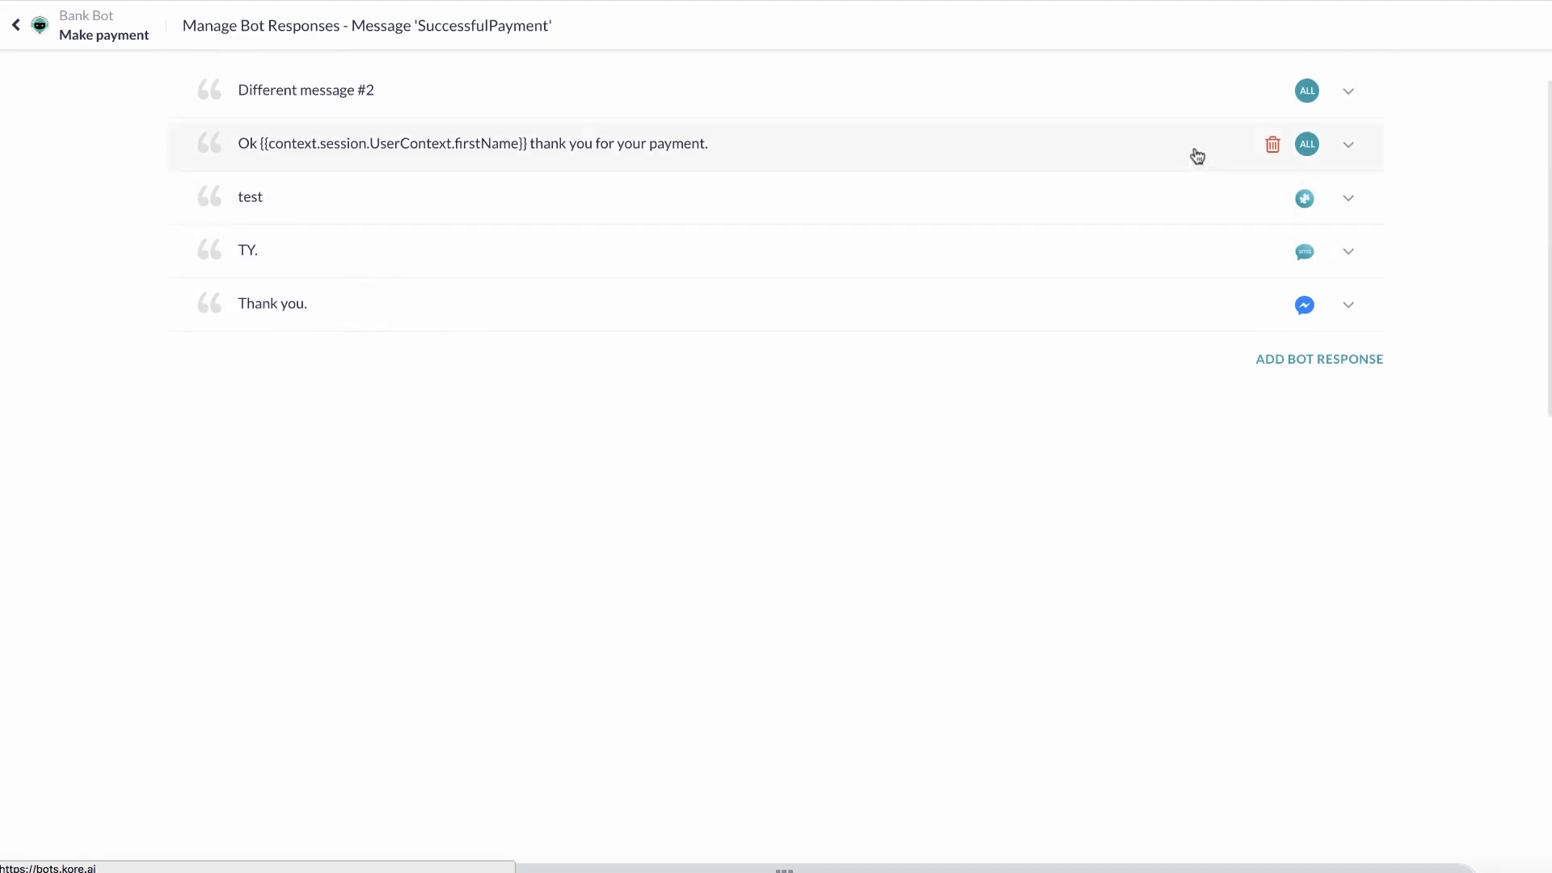
# Review the thank-you response's plain-text message once more and return to the Make payment flow without saving
pyautogui.click(1197, 156)
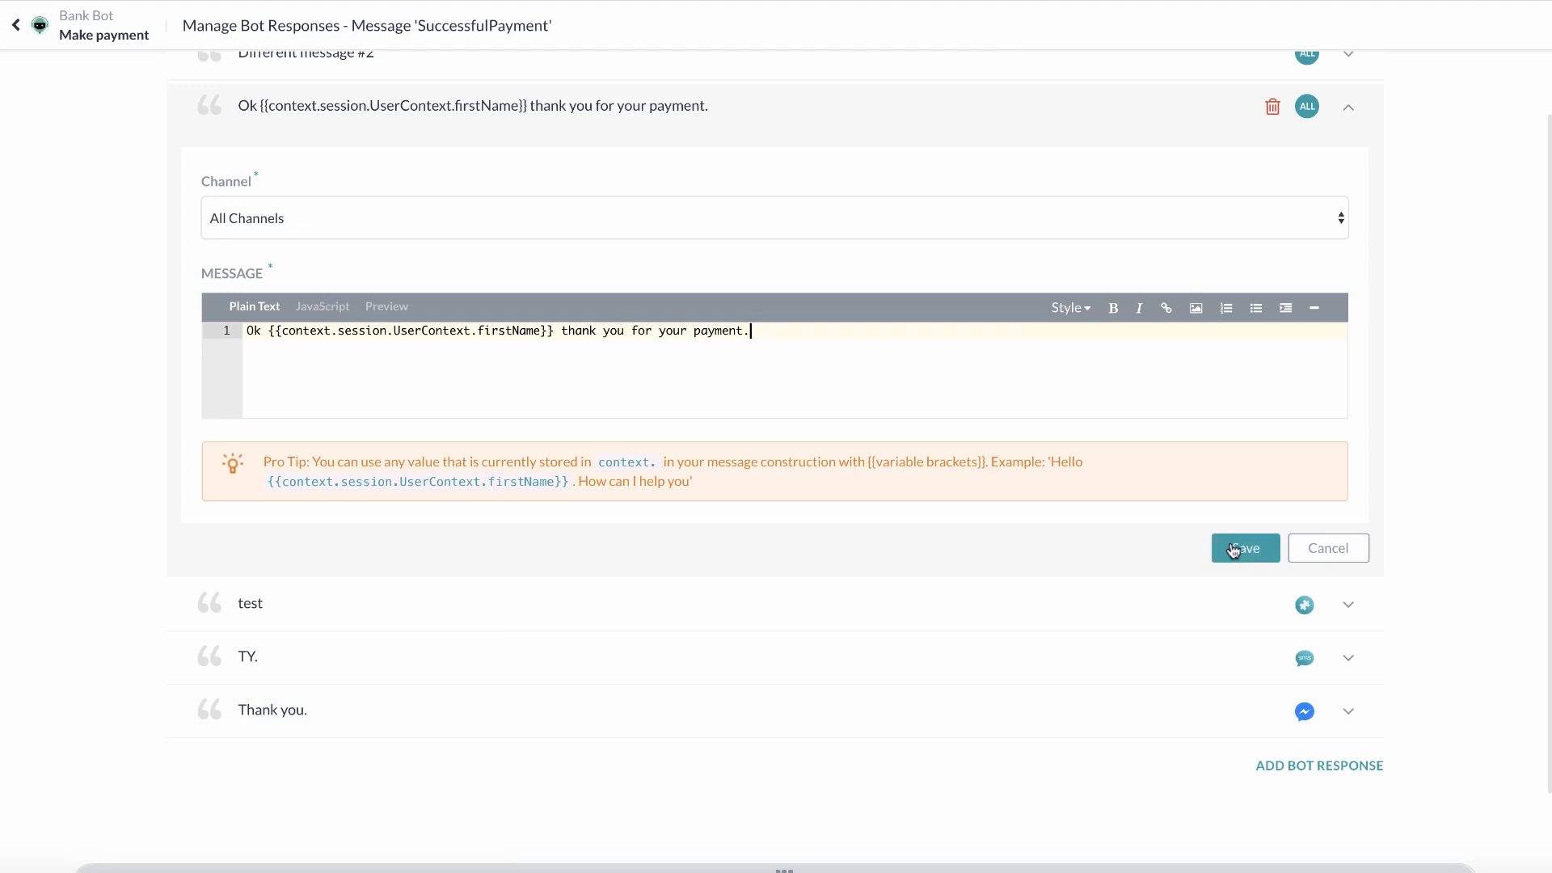
pyautogui.click(1327, 550)
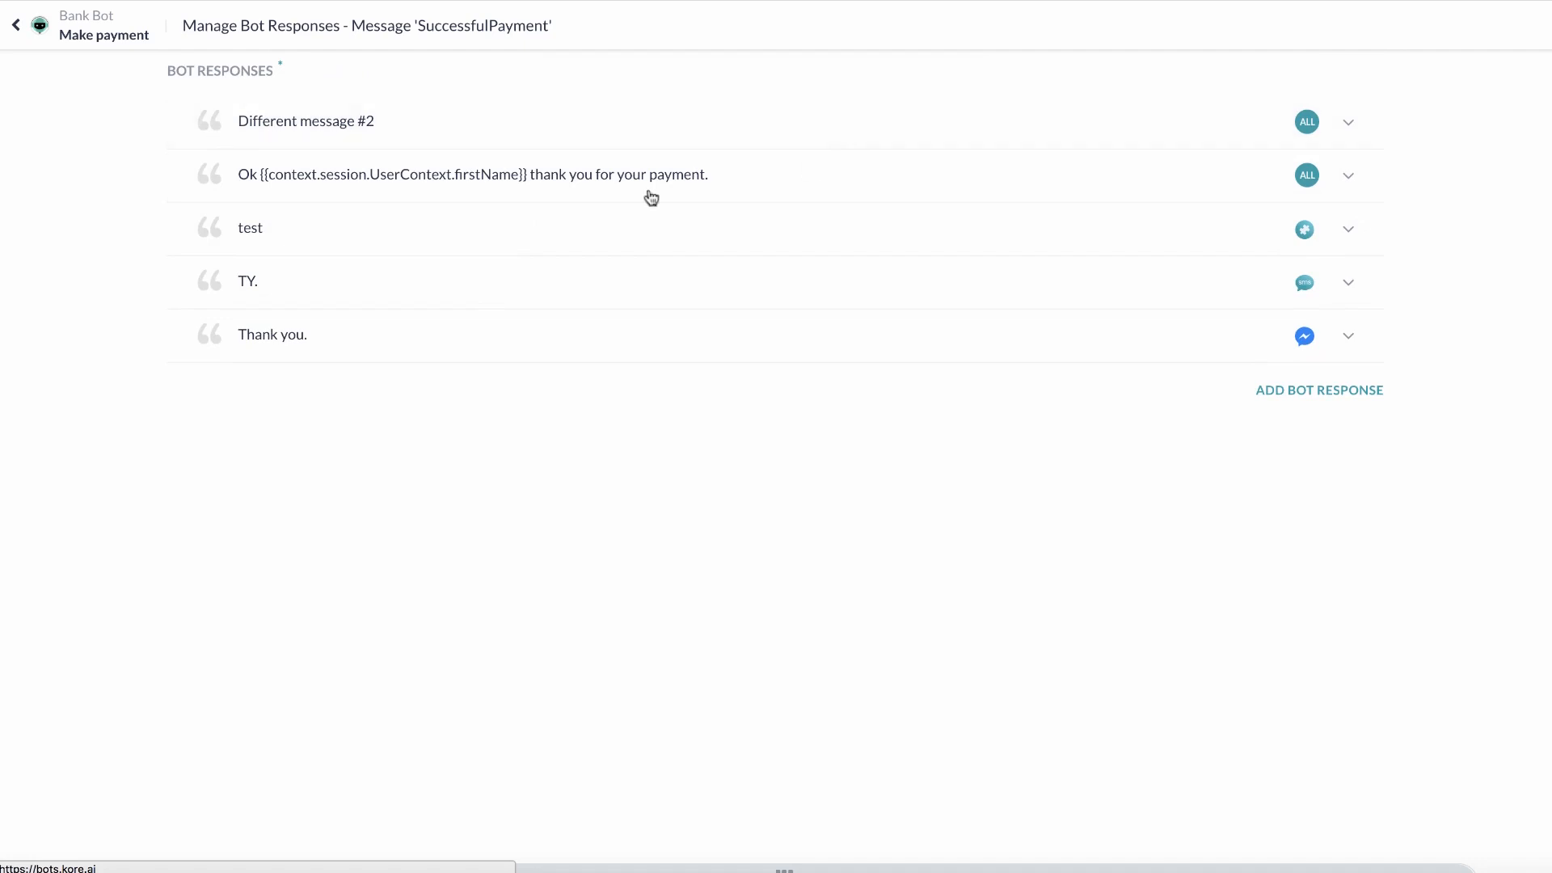
pyautogui.click(16, 25)
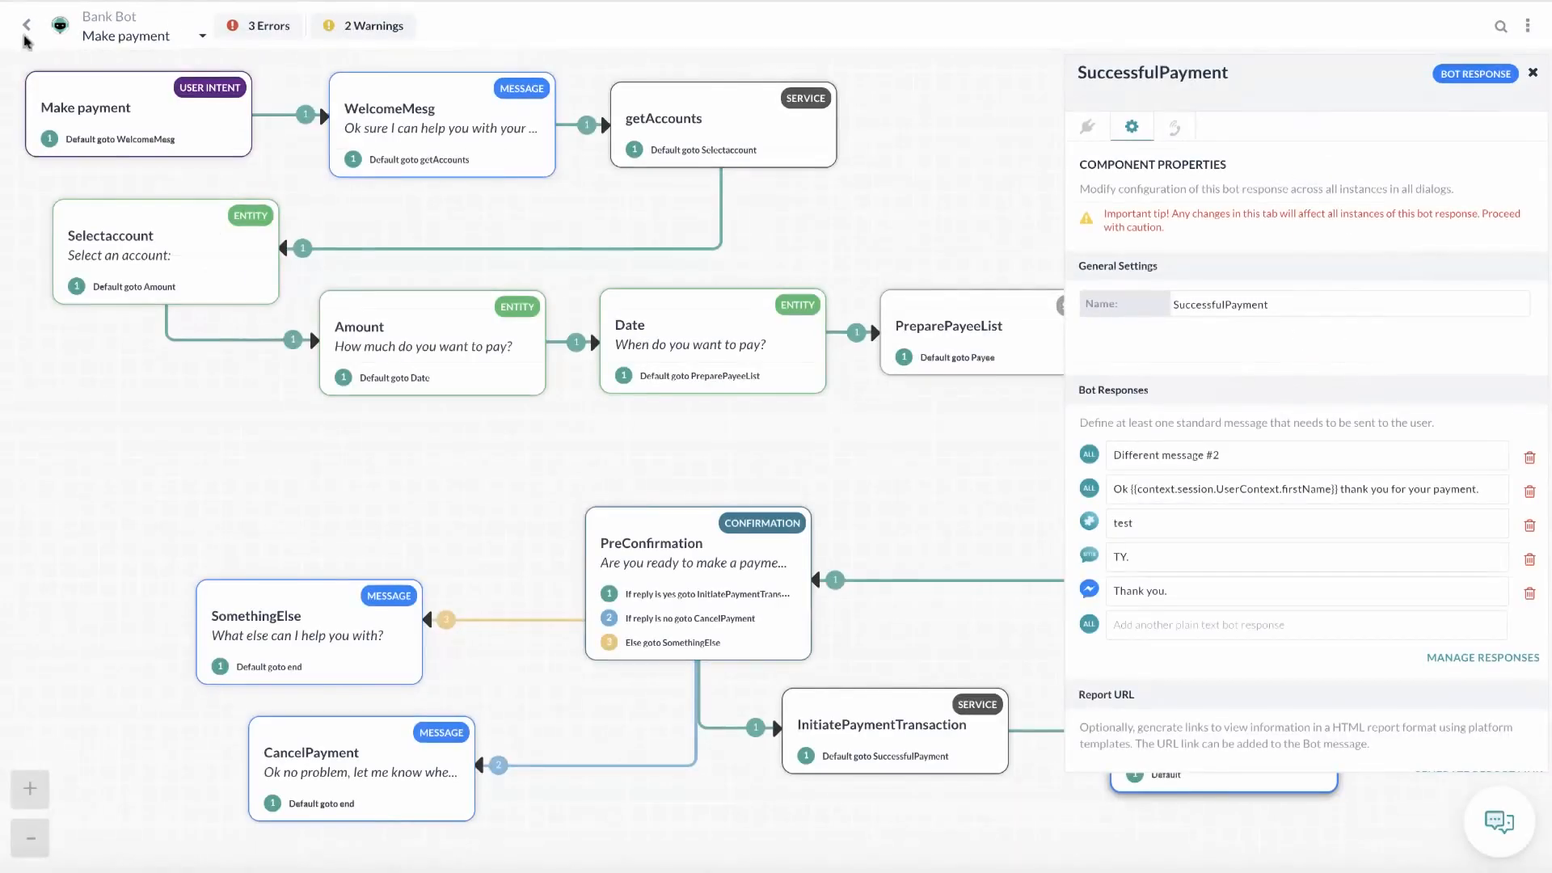
# Close the SuccessfulPayment properties and open the Bank Bot test chat together with its debug log
pyautogui.click(1533, 73)
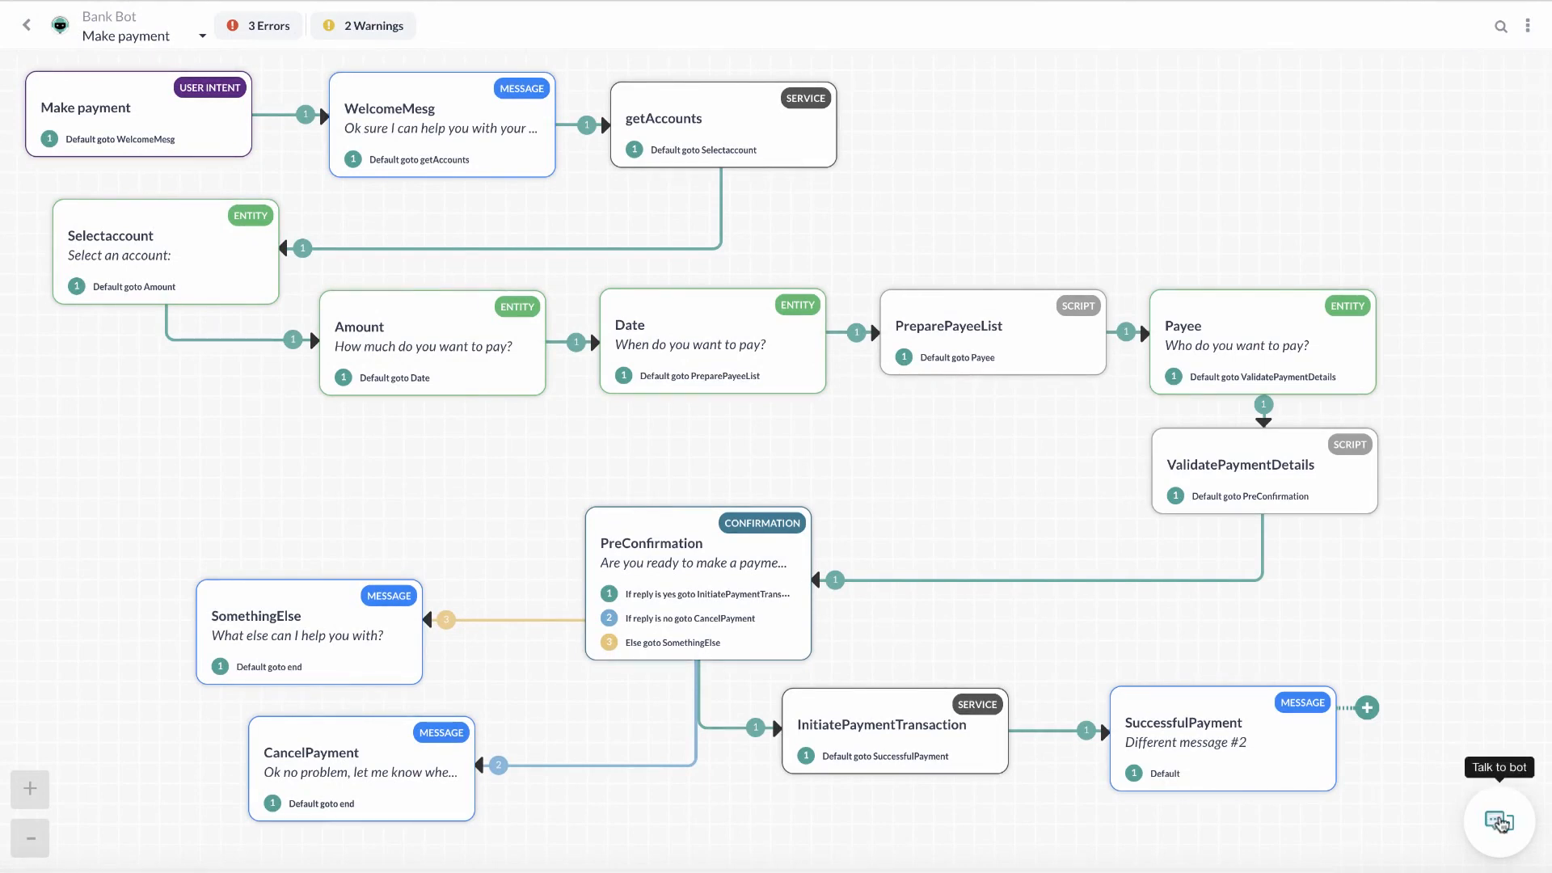
pyautogui.click(1500, 821)
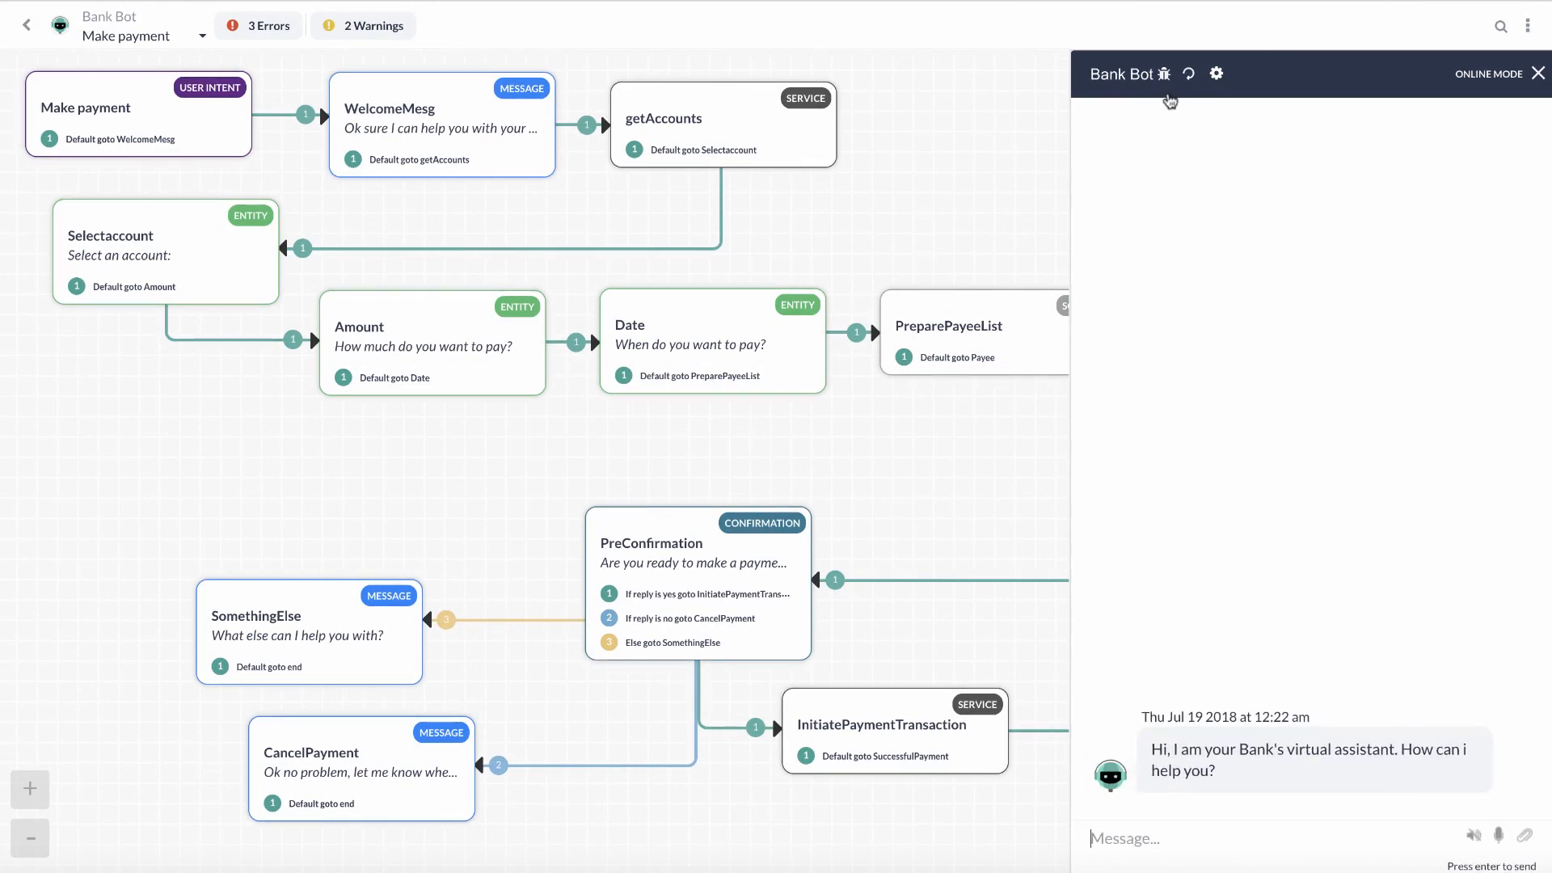
pyautogui.click(1165, 75)
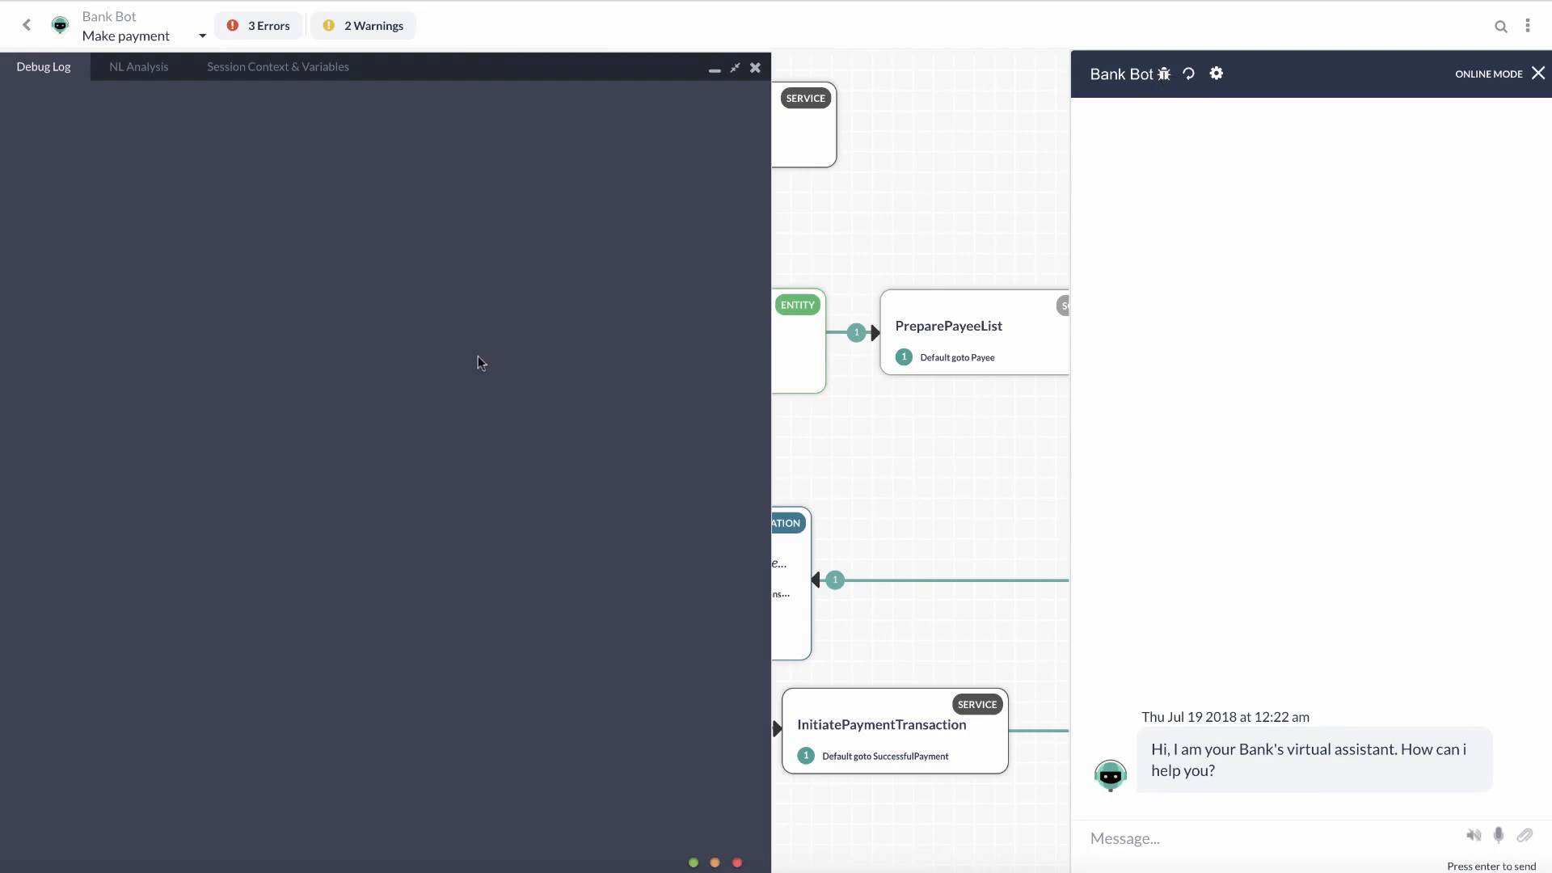
# Send "I want to make a payment" to the bot, then briefly minimize and restore the debug log
pyautogui.click(1167, 828)
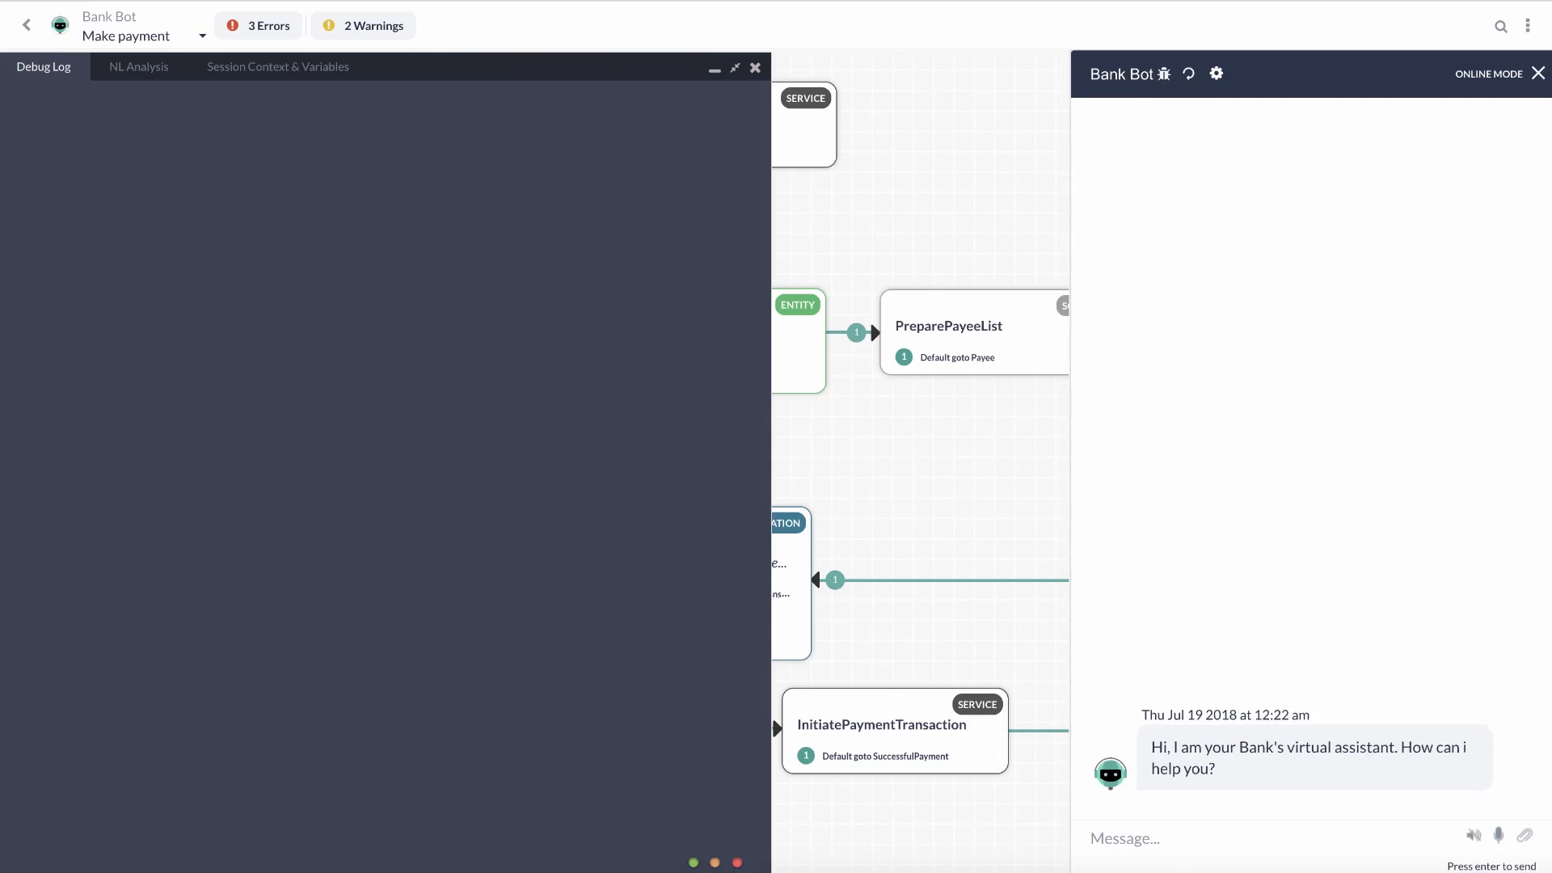
pyautogui.write('I want to make a payment')
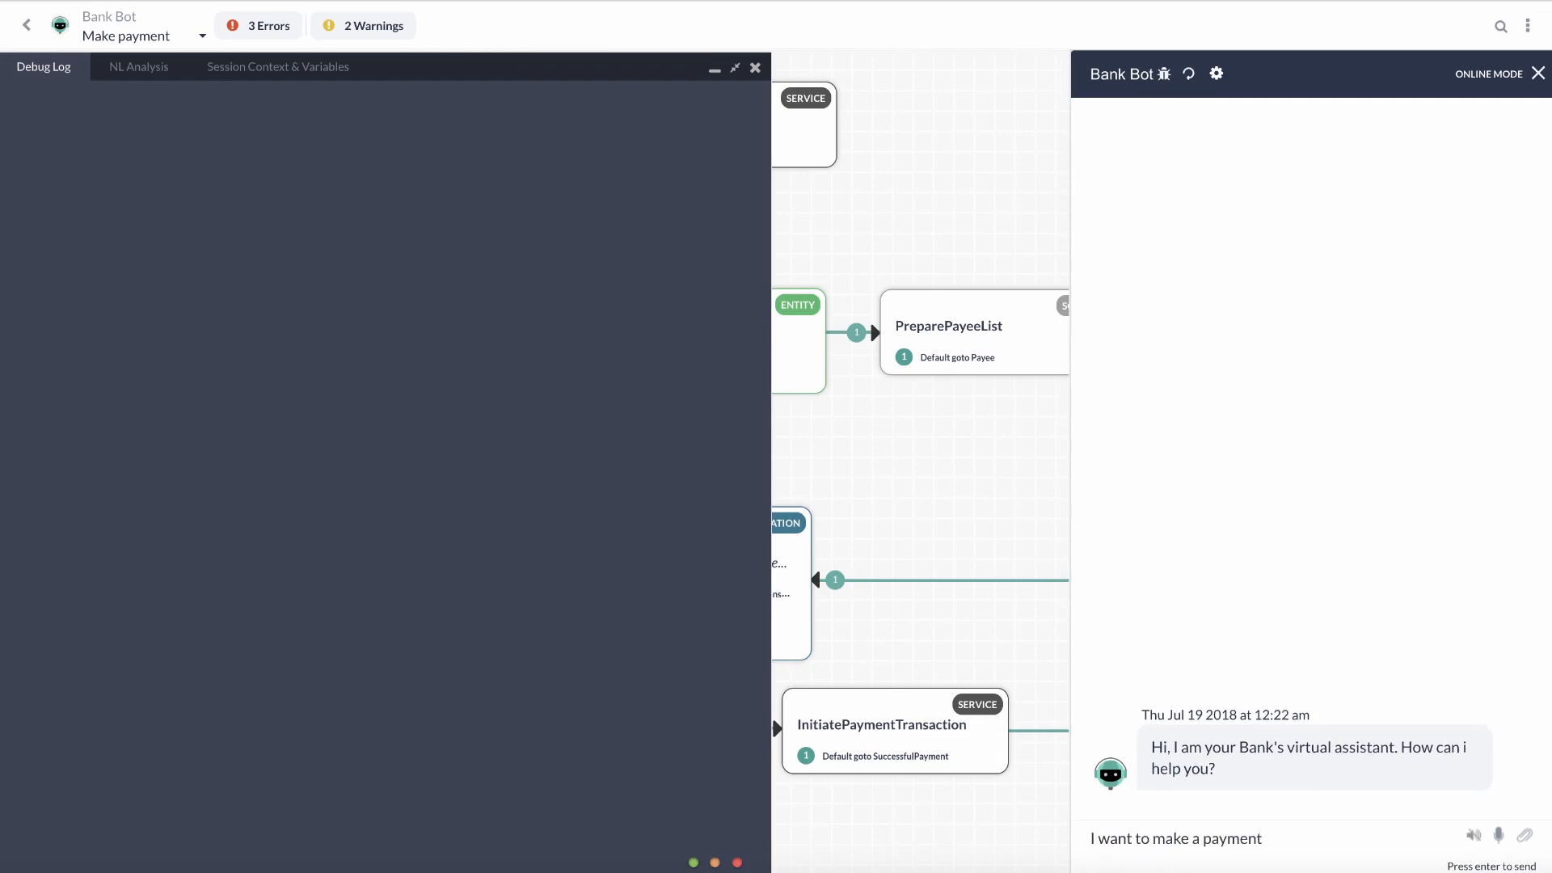
pyautogui.press('Return')
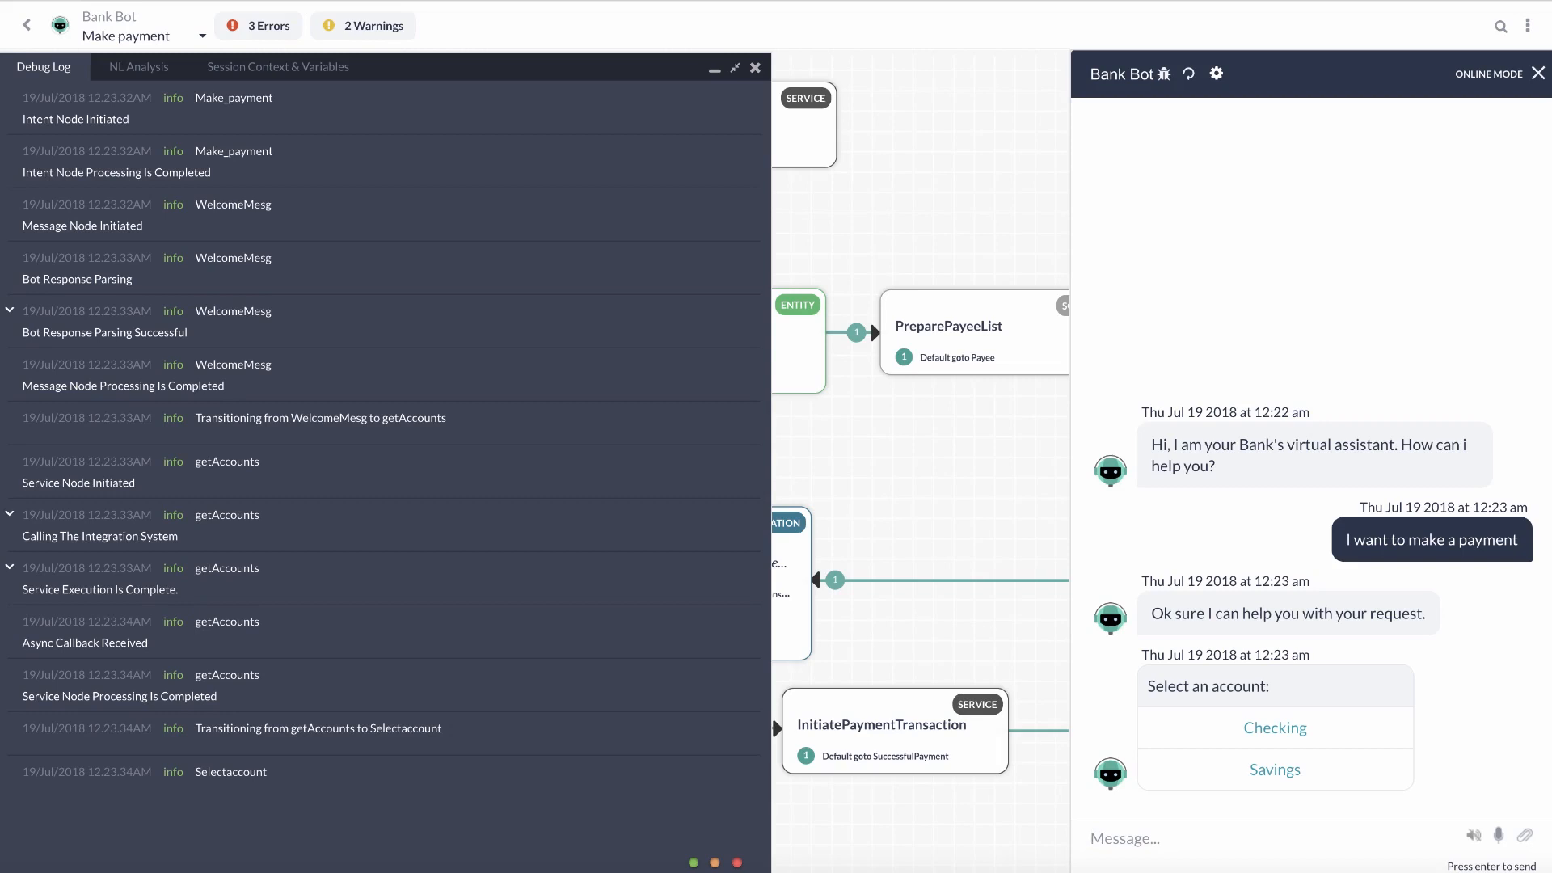
pyautogui.click(715, 73)
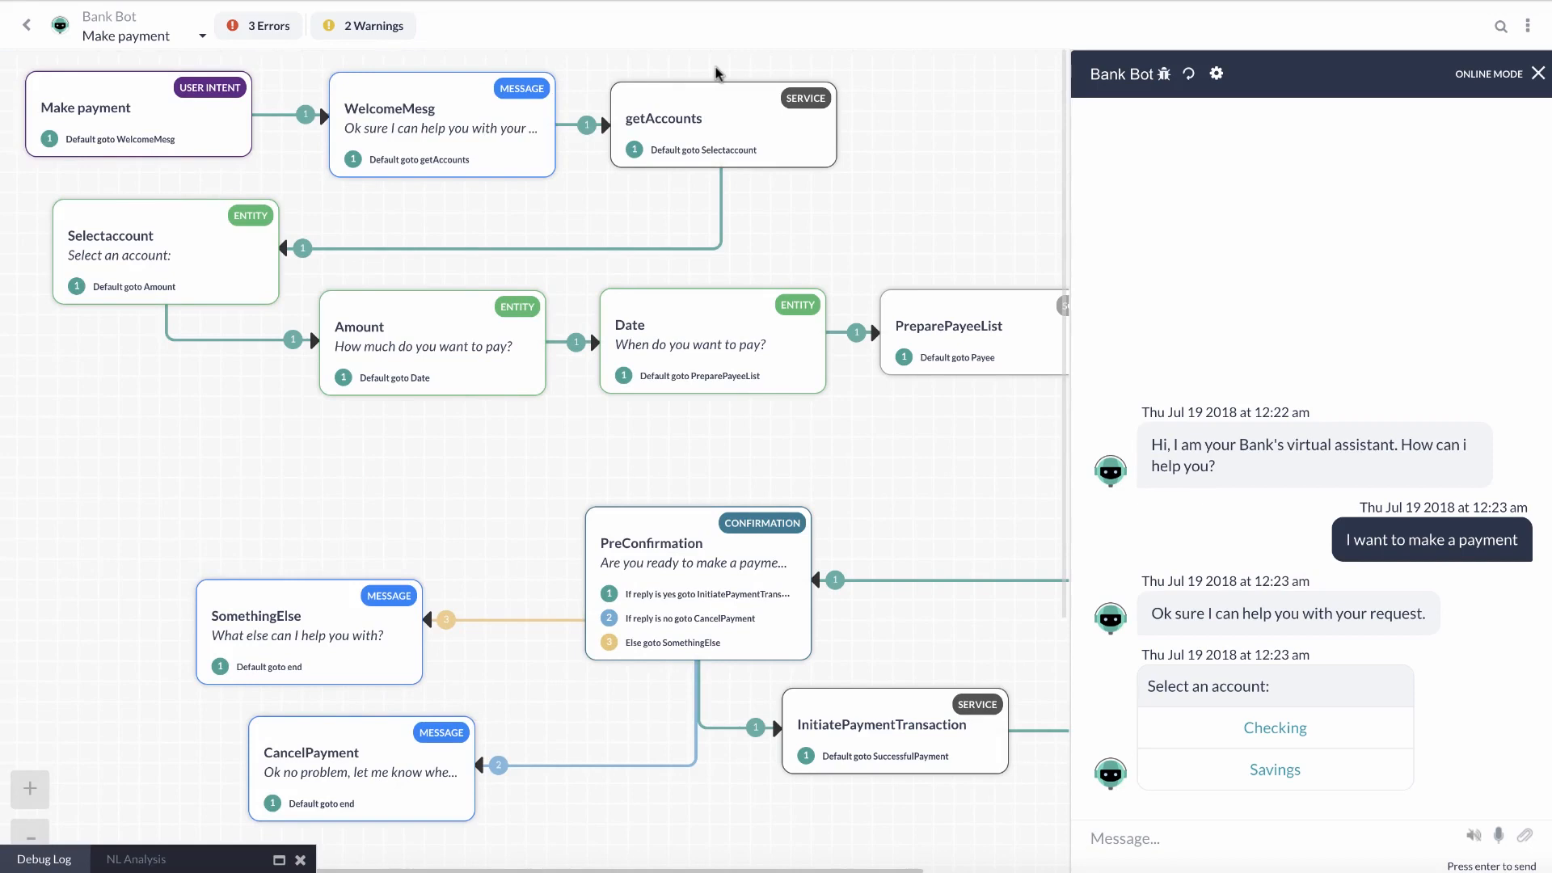
pyautogui.click(279, 859)
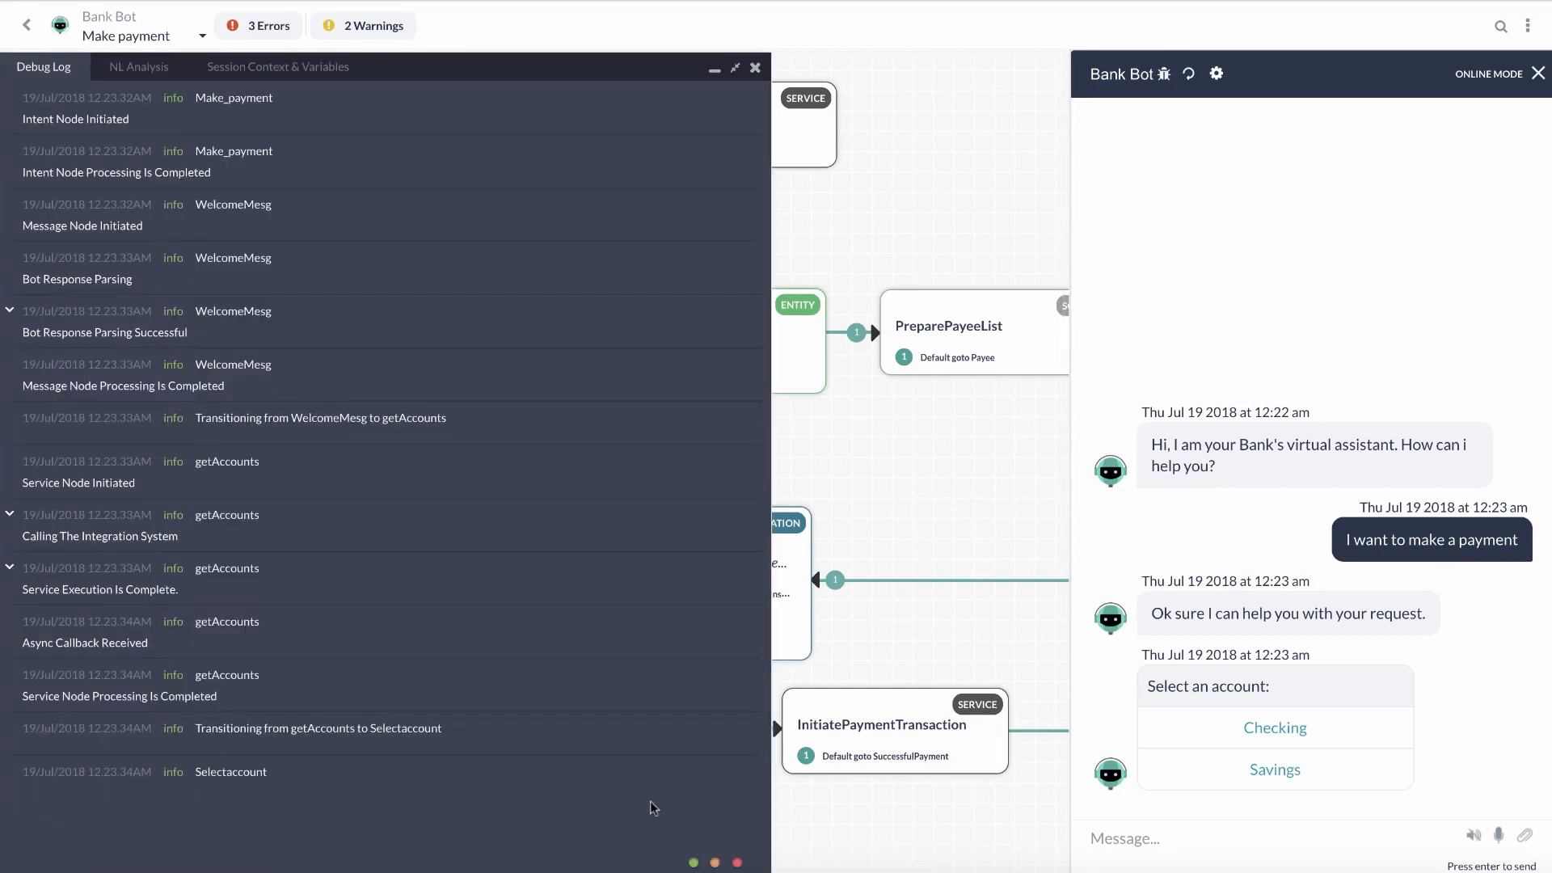
# Answer the bot's prompts with Checking, "I want to pay 50 dollars and 12 cents", "lets pay on Friday" and "Amazon"
pyautogui.click(1285, 736)
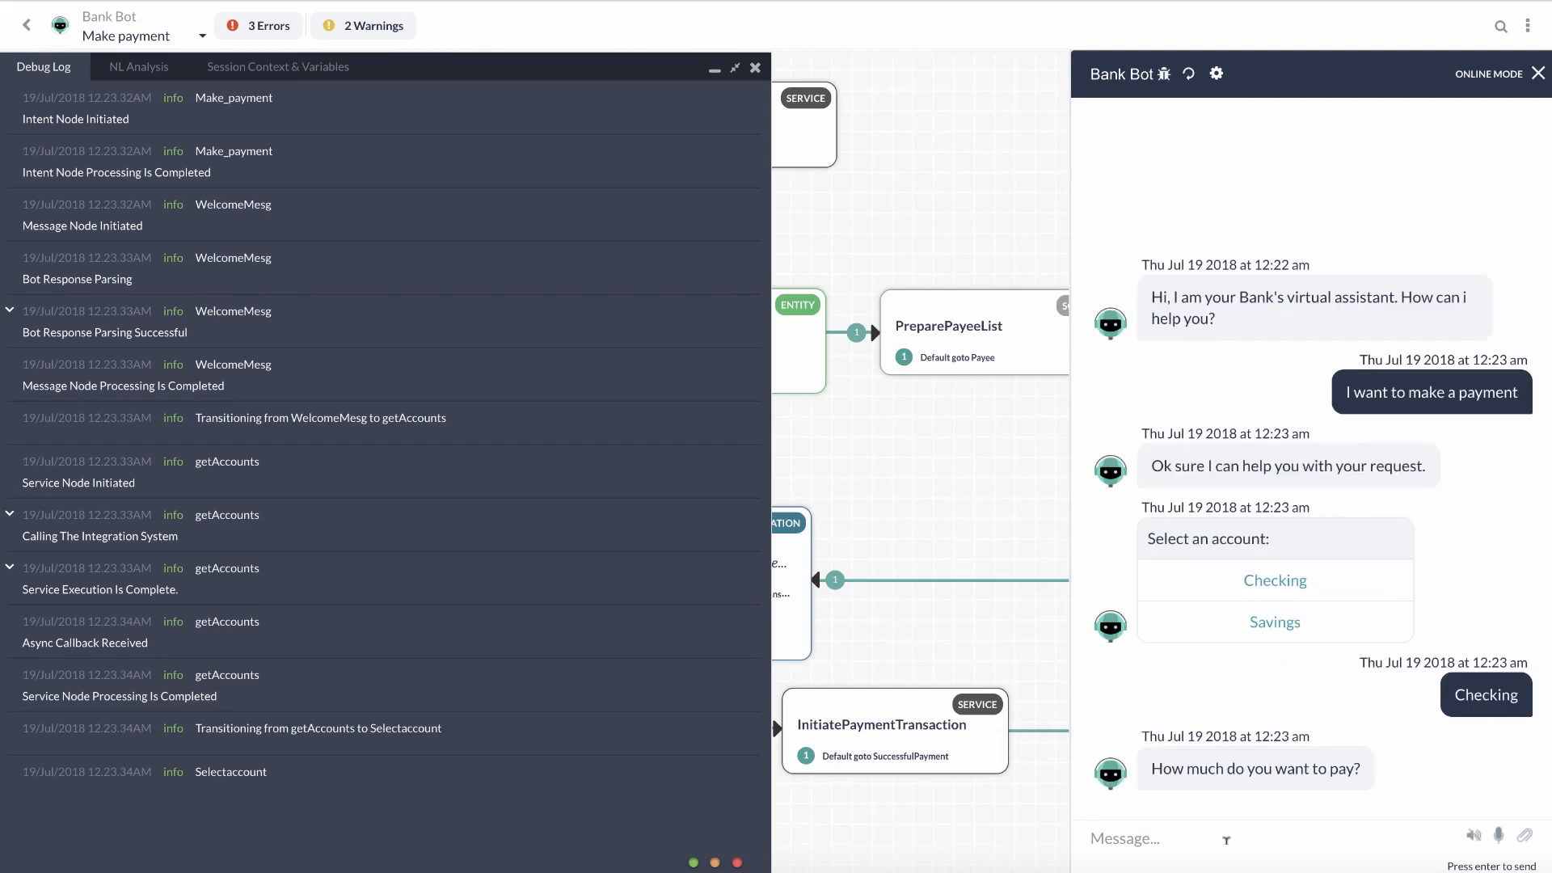
pyautogui.write('I want to pay 50 dollars and 12 cents')
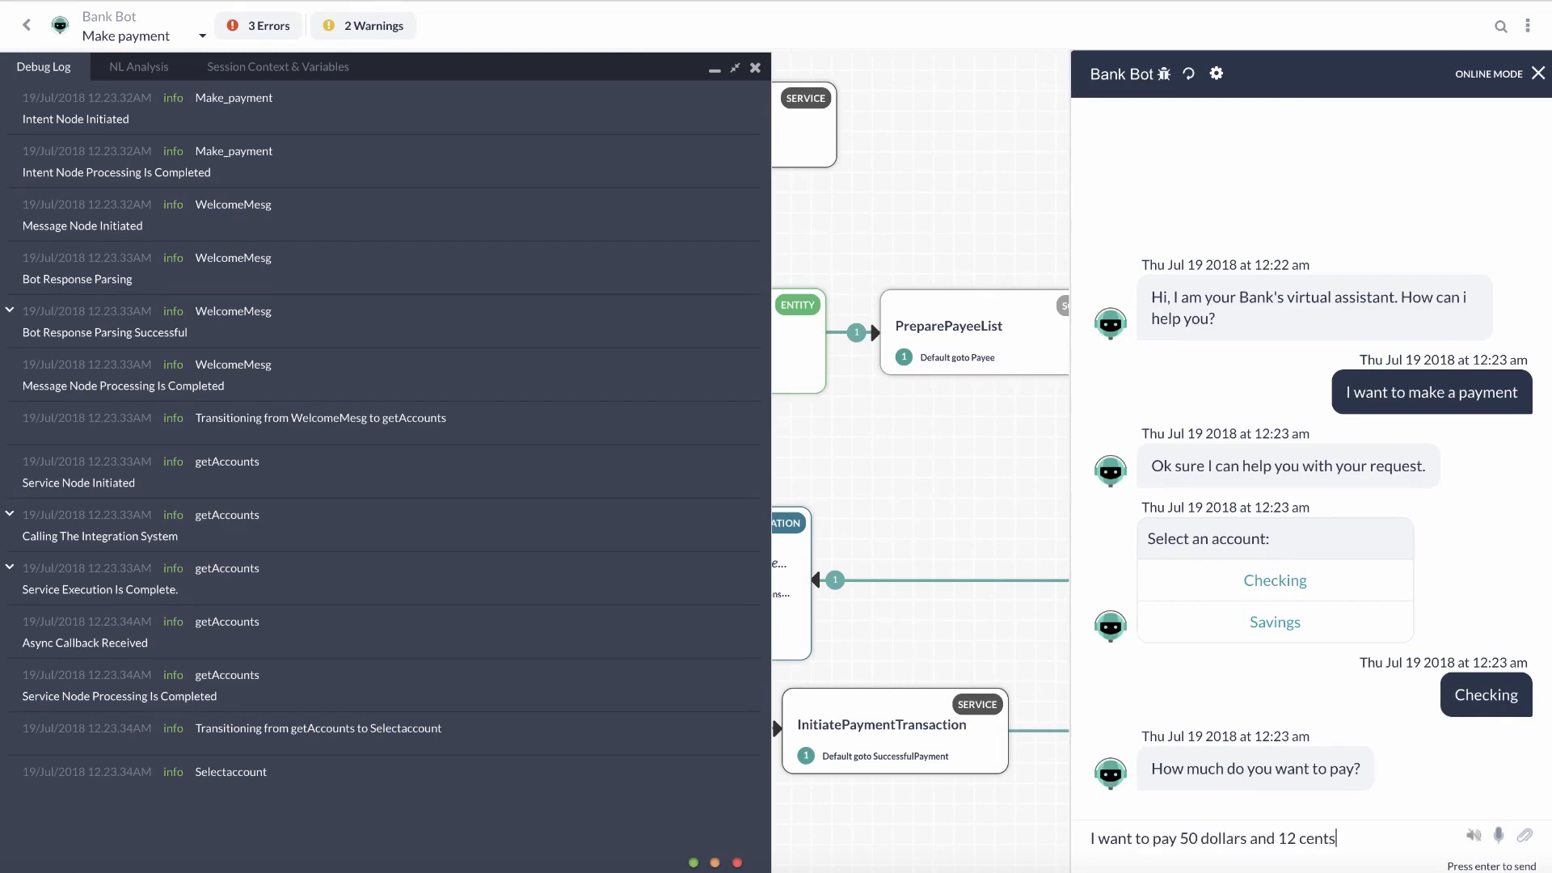
pyautogui.press('Return')
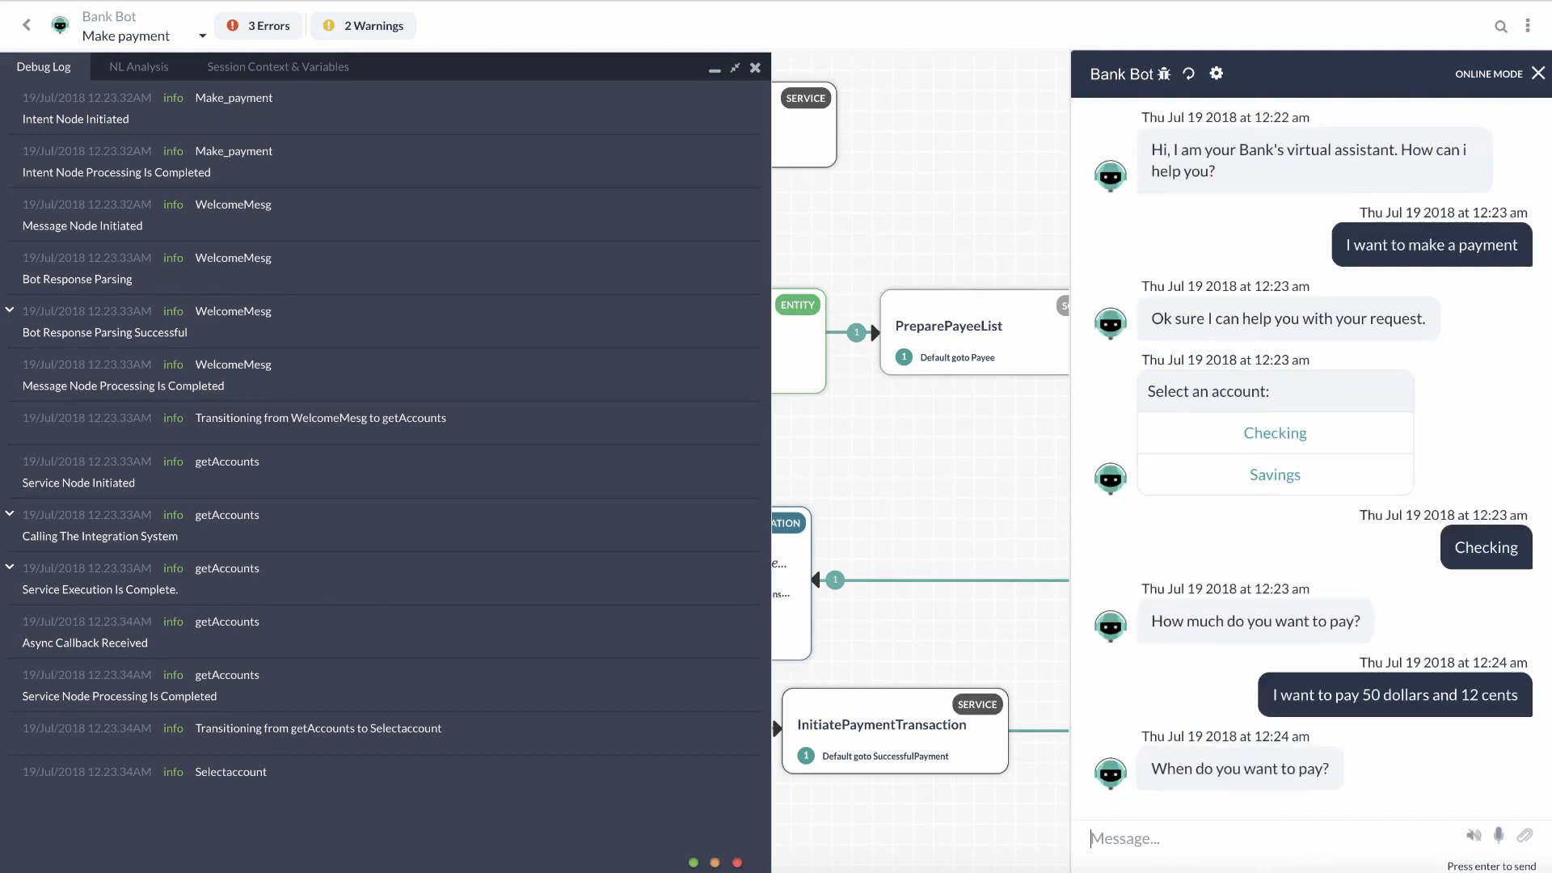
pyautogui.write('lets pay on Friday')
pyautogui.press('Return')
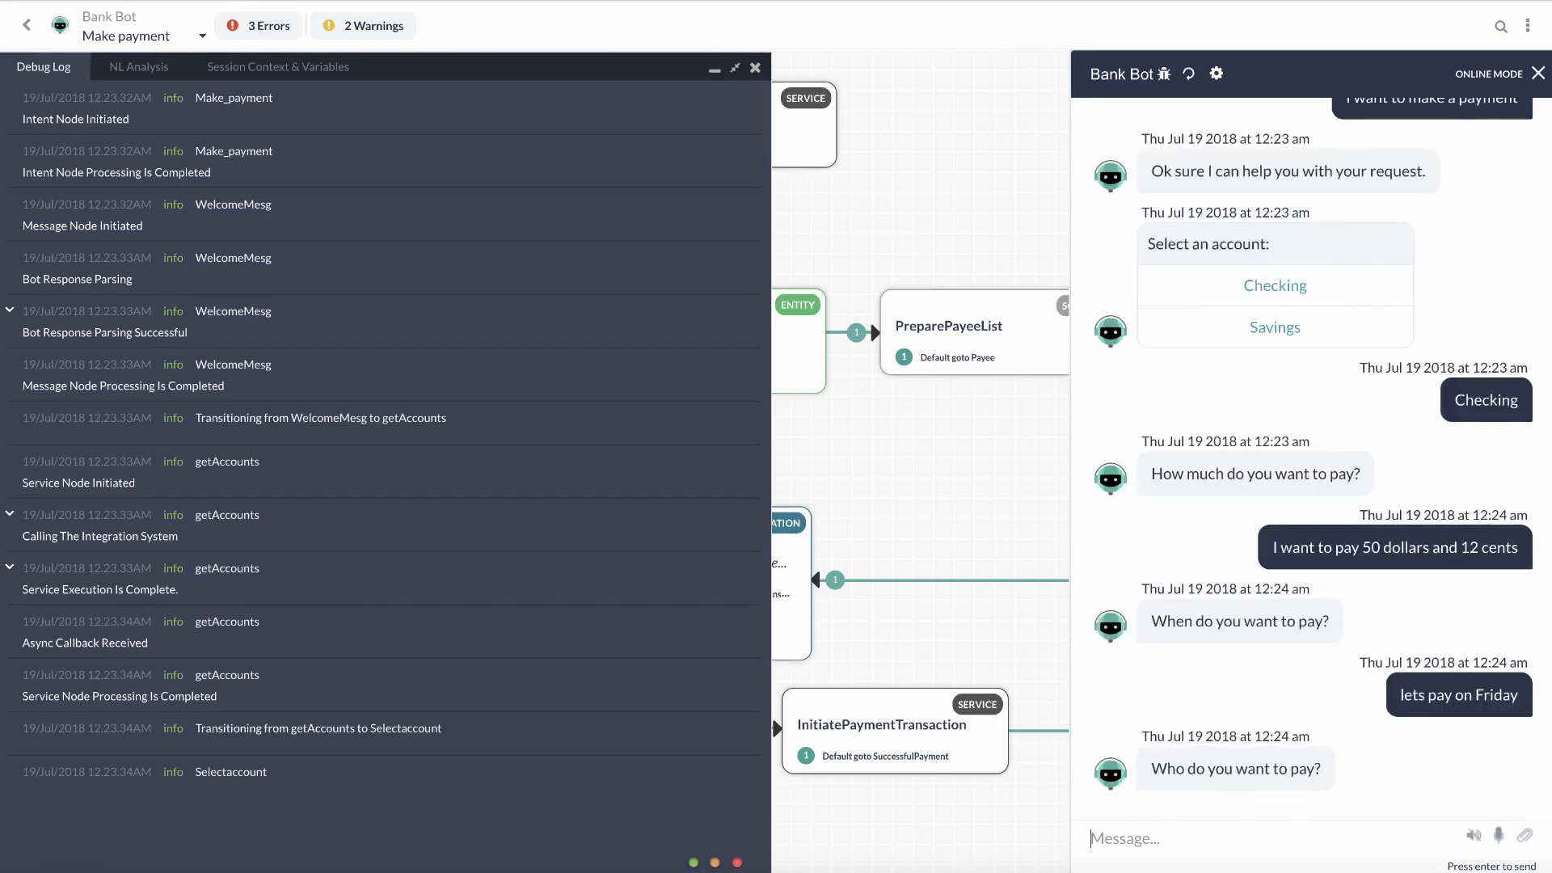
pyautogui.write('Amazon.')
pyautogui.press('Return')
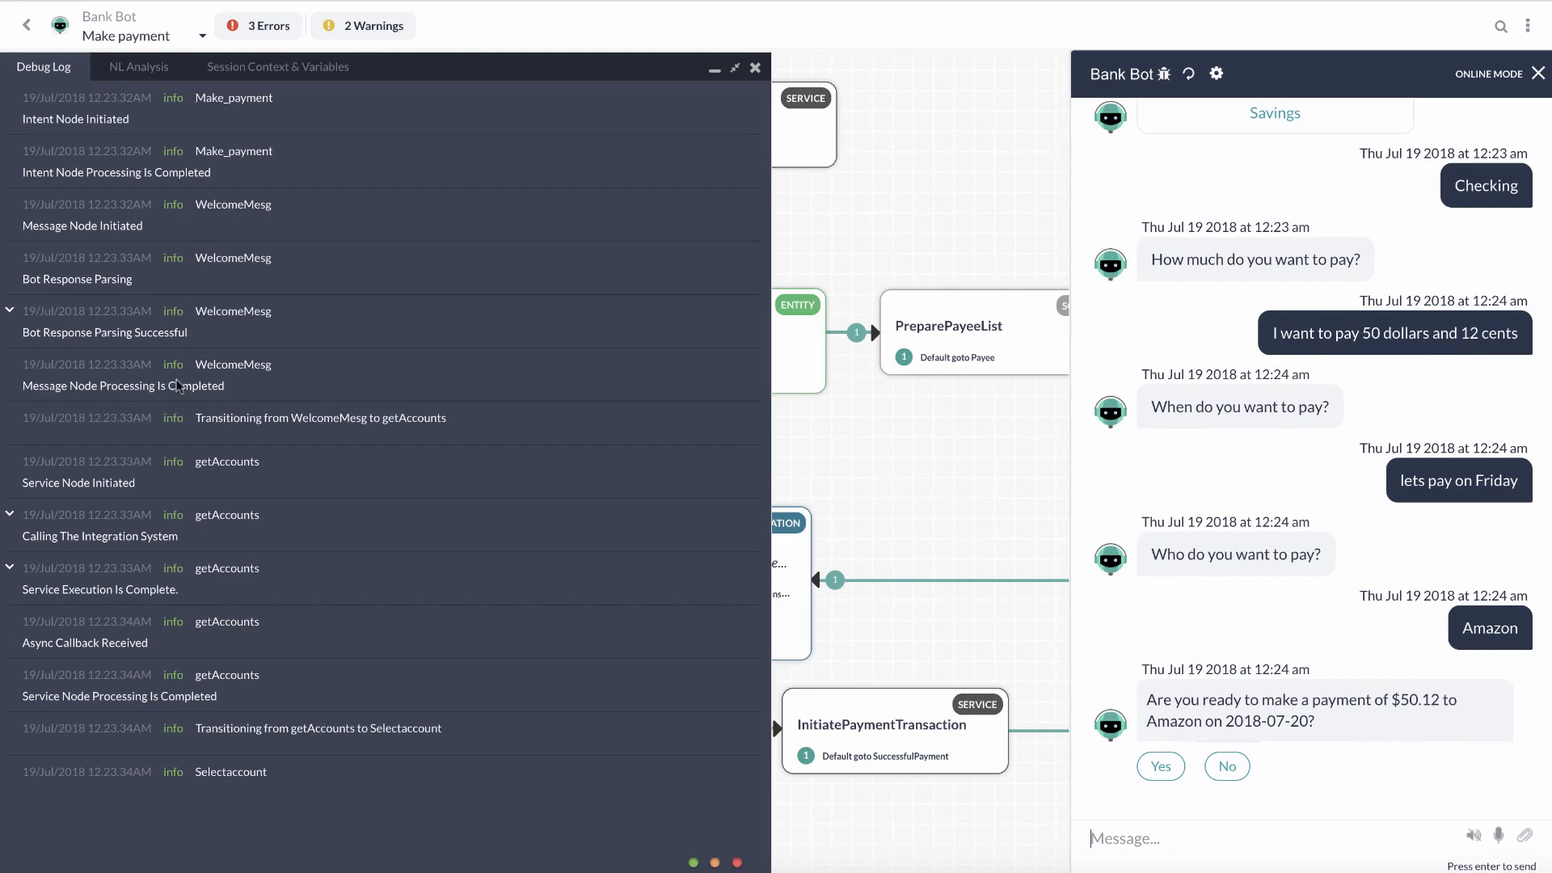
# Review the debug log's node-by-node trace from Make_payment through PreConfirmation and return to its start
pyautogui.scroll(-9, 187, 435)
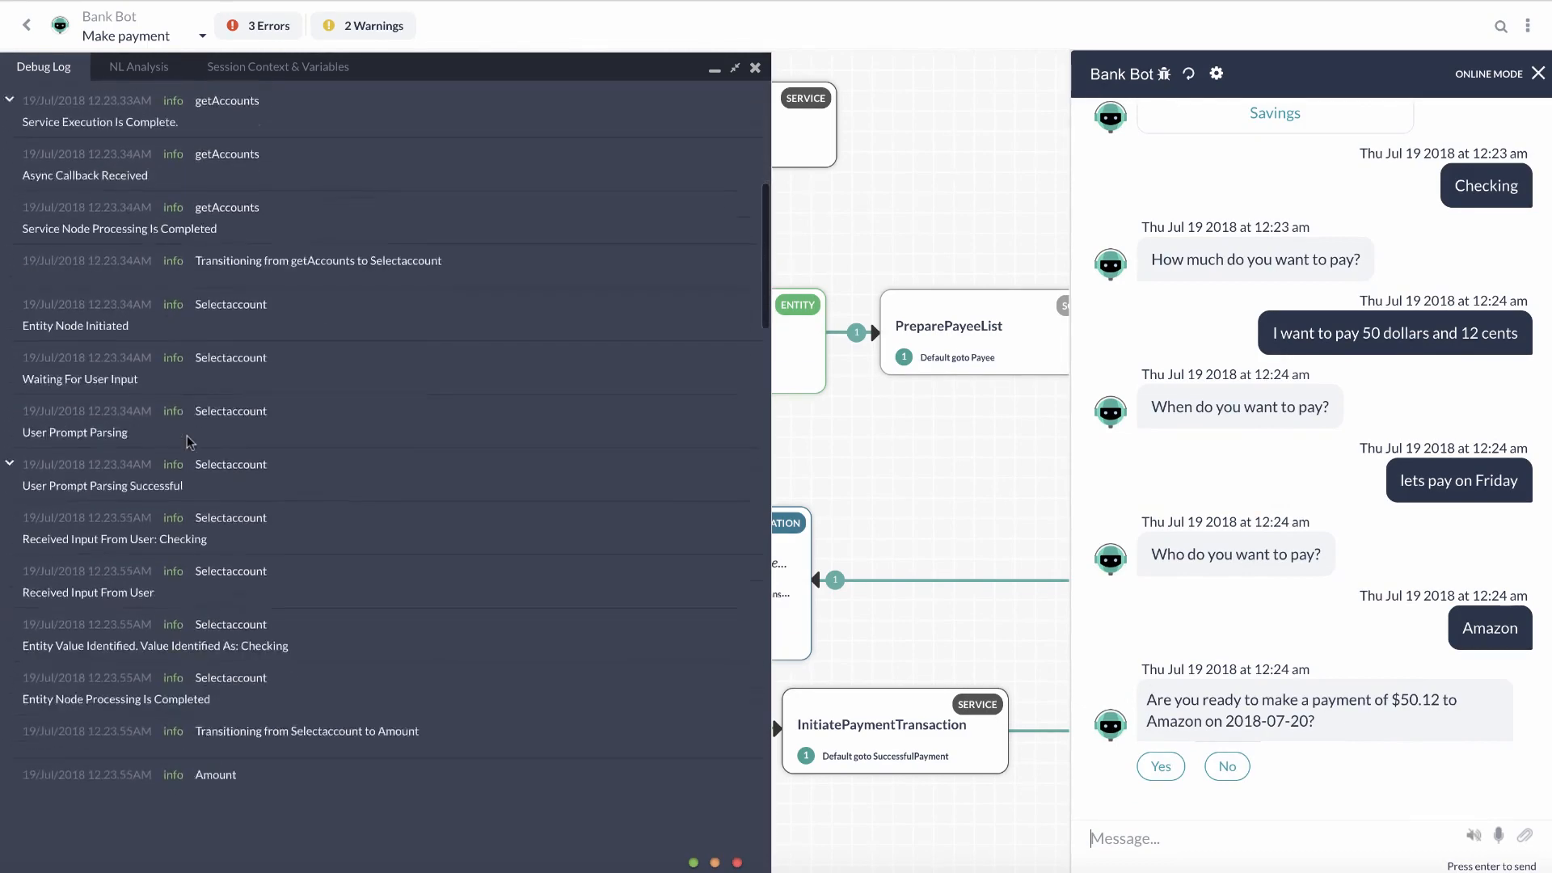
pyautogui.scroll(-15, 187, 435)
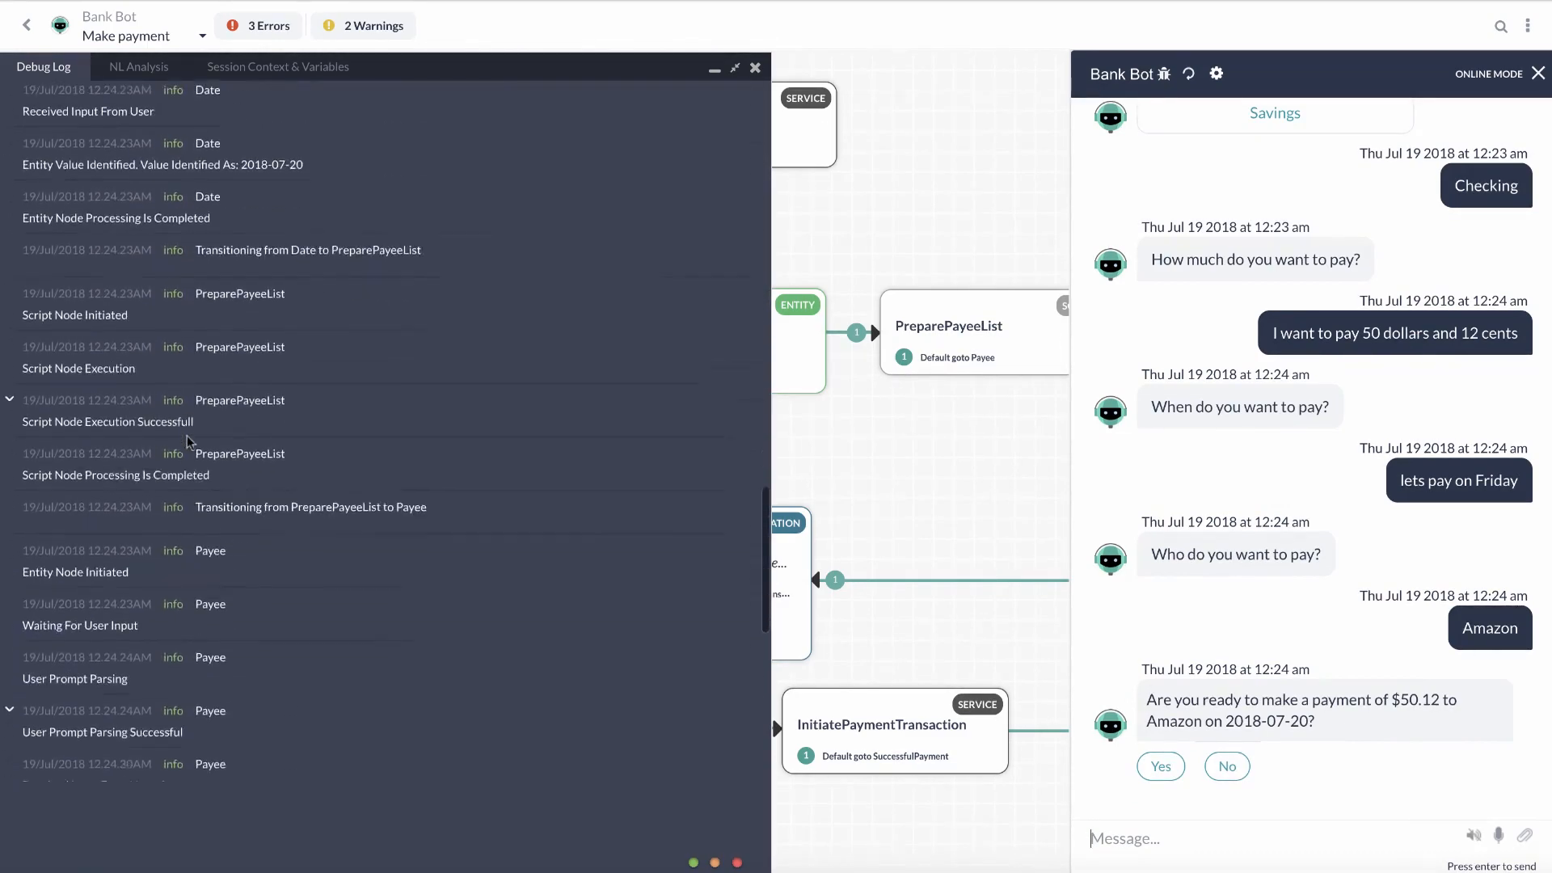
pyautogui.scroll(-5, 186, 435)
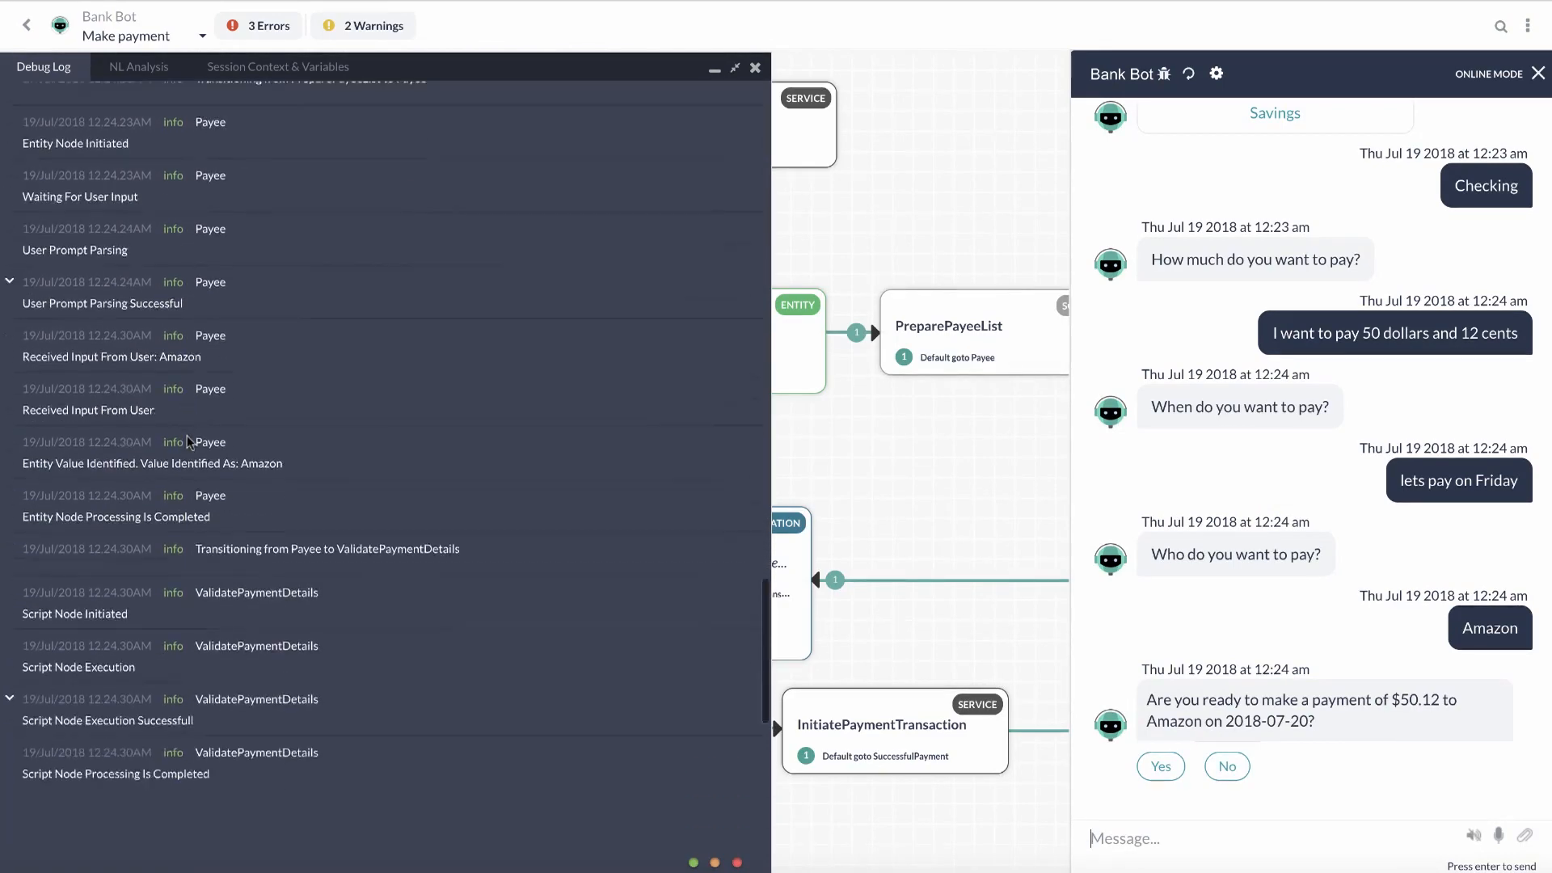
pyautogui.scroll(-3, 187, 435)
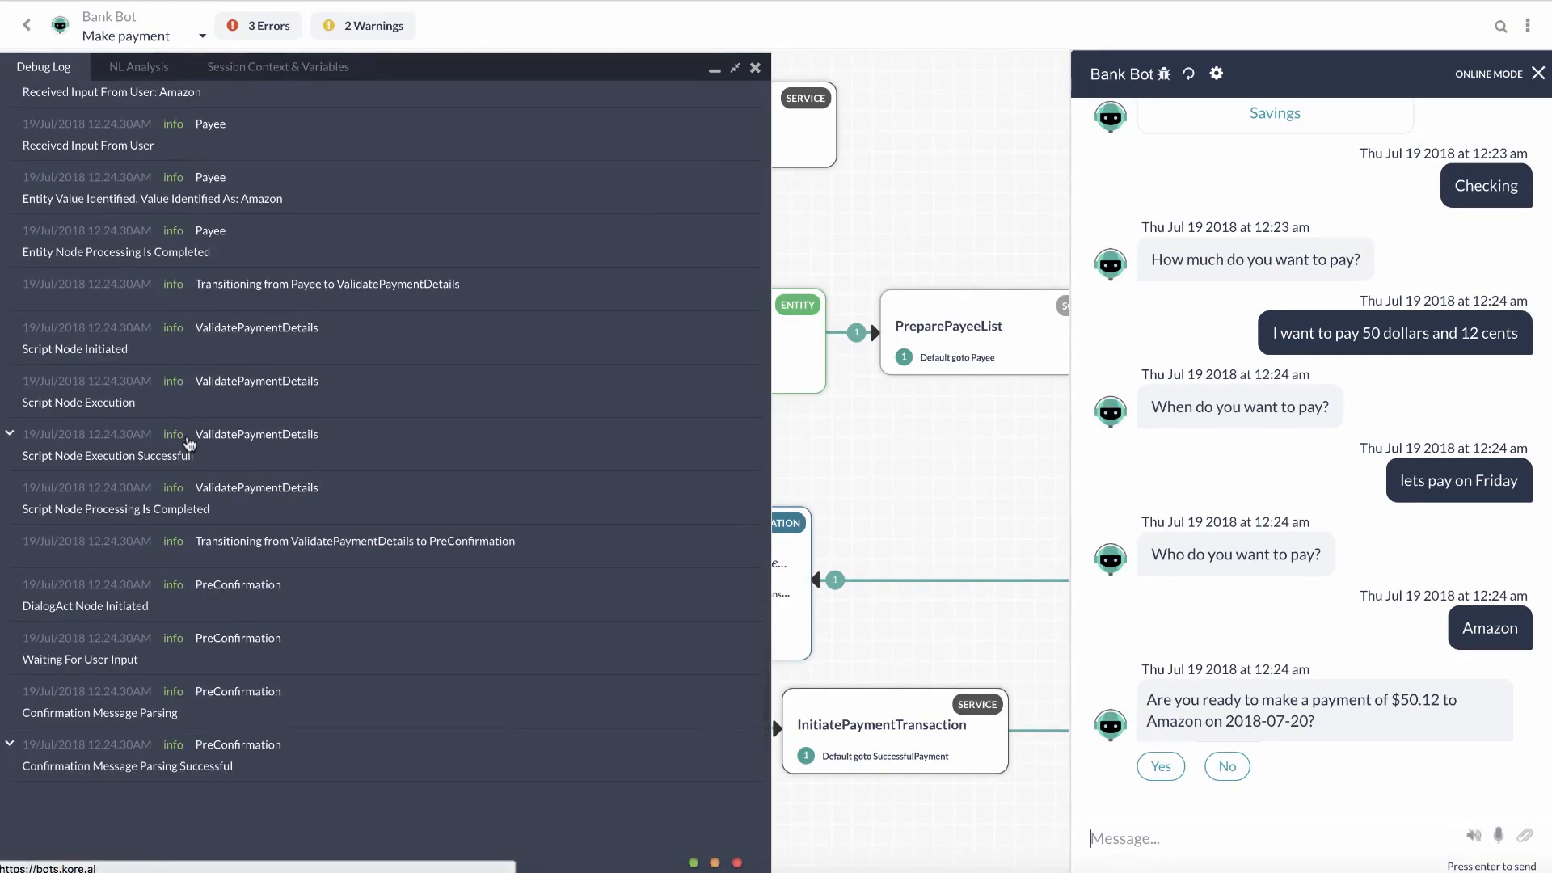
pyautogui.scroll(15, 187, 435)
pyautogui.scroll(15, 187, 444)
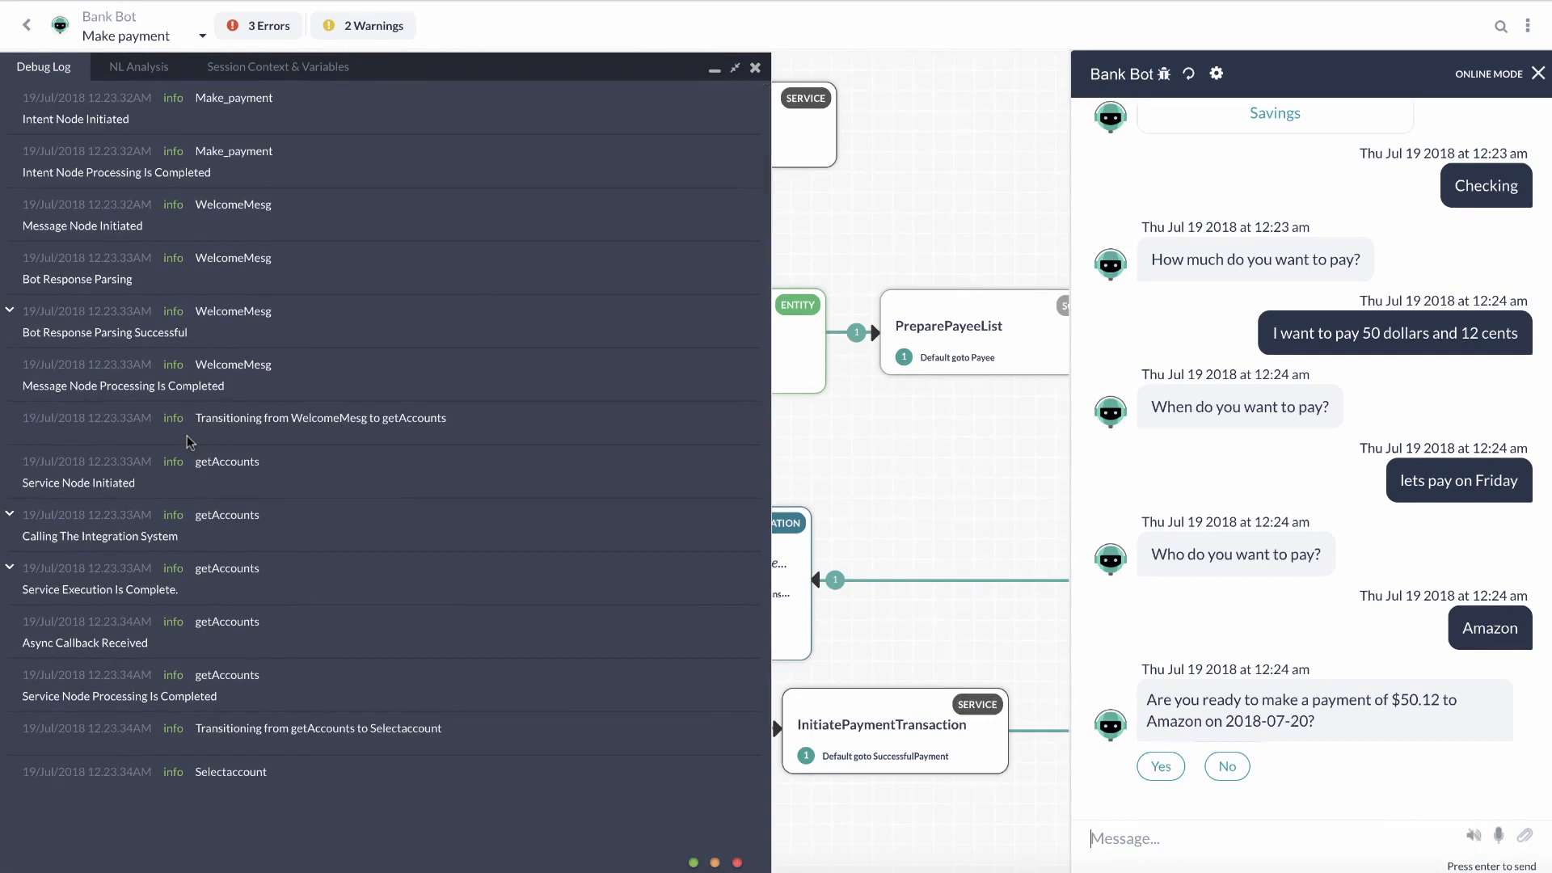
# Examine the NL analysis of the conversation, including its tone analysis and the ml and fm intent scoring
pyautogui.click(140, 69)
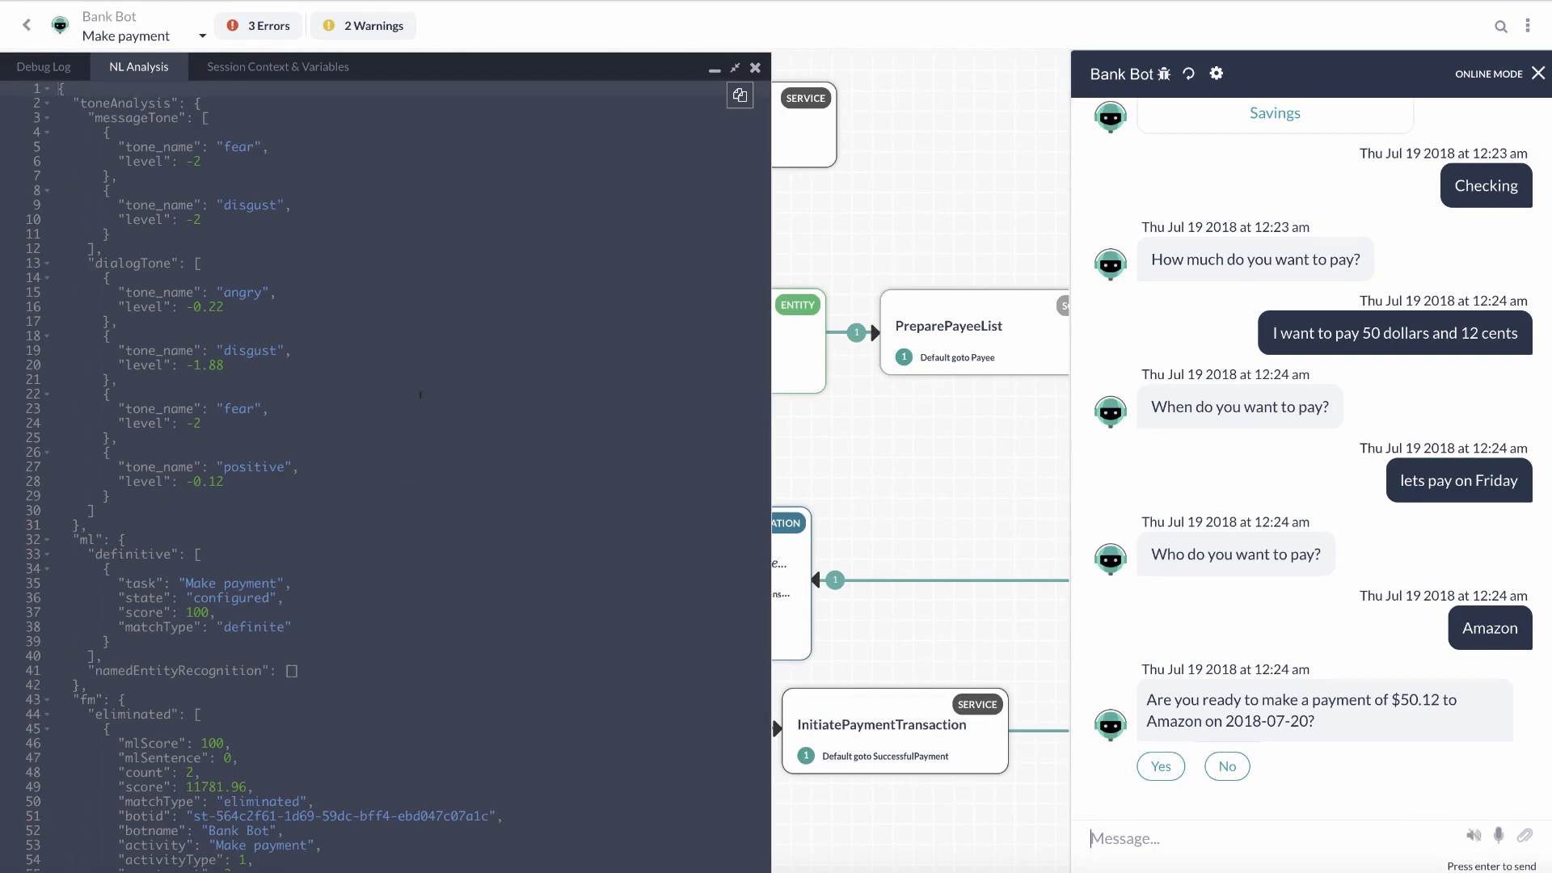
pyautogui.scroll(-9, 420, 396)
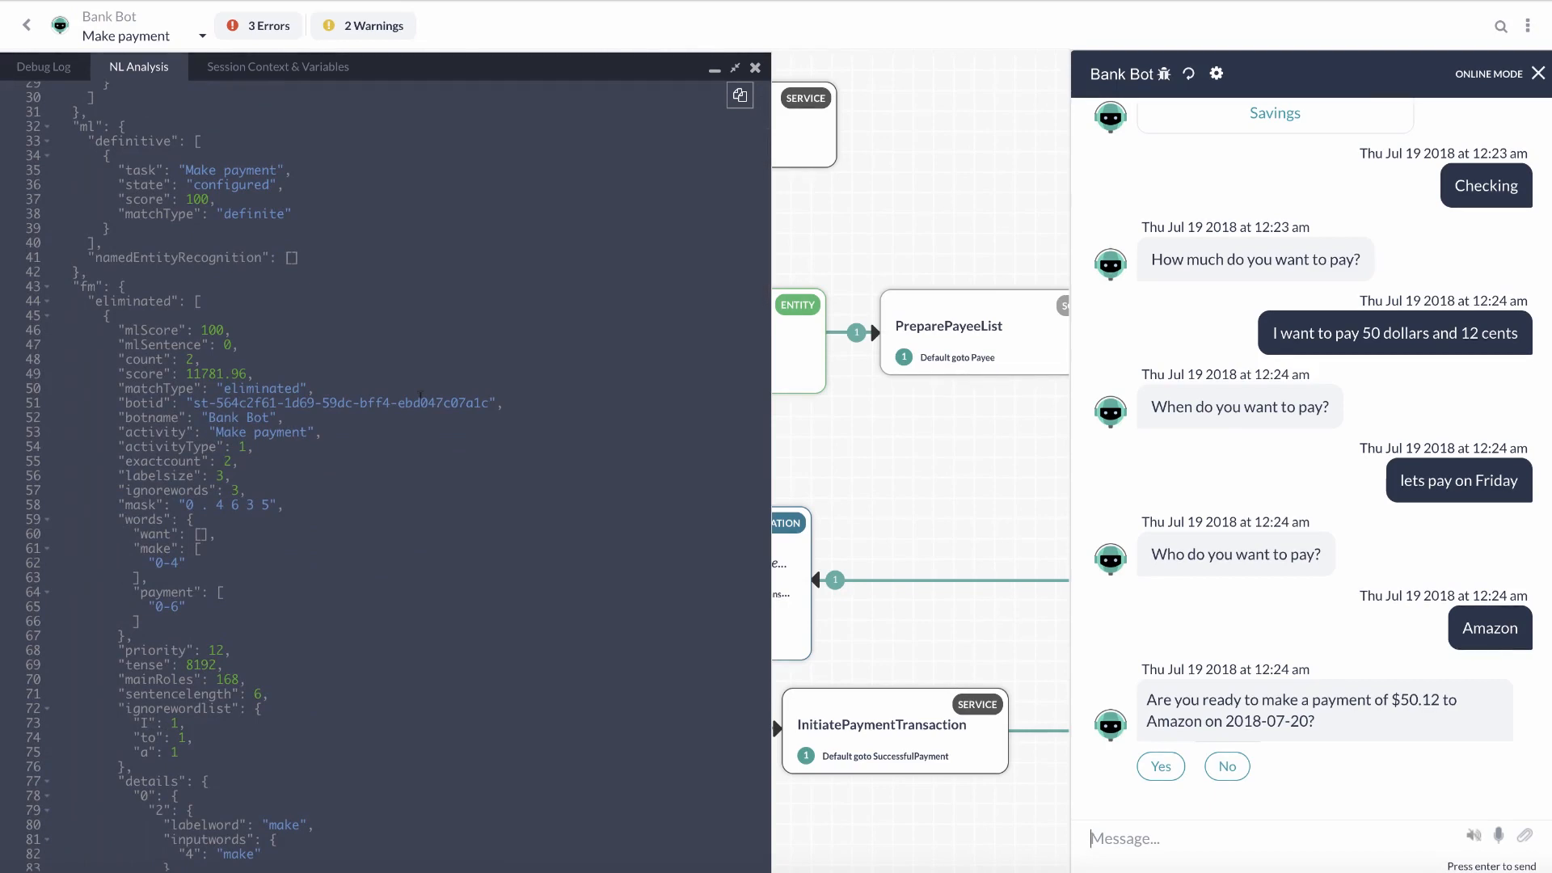
pyautogui.scroll(9, 420, 395)
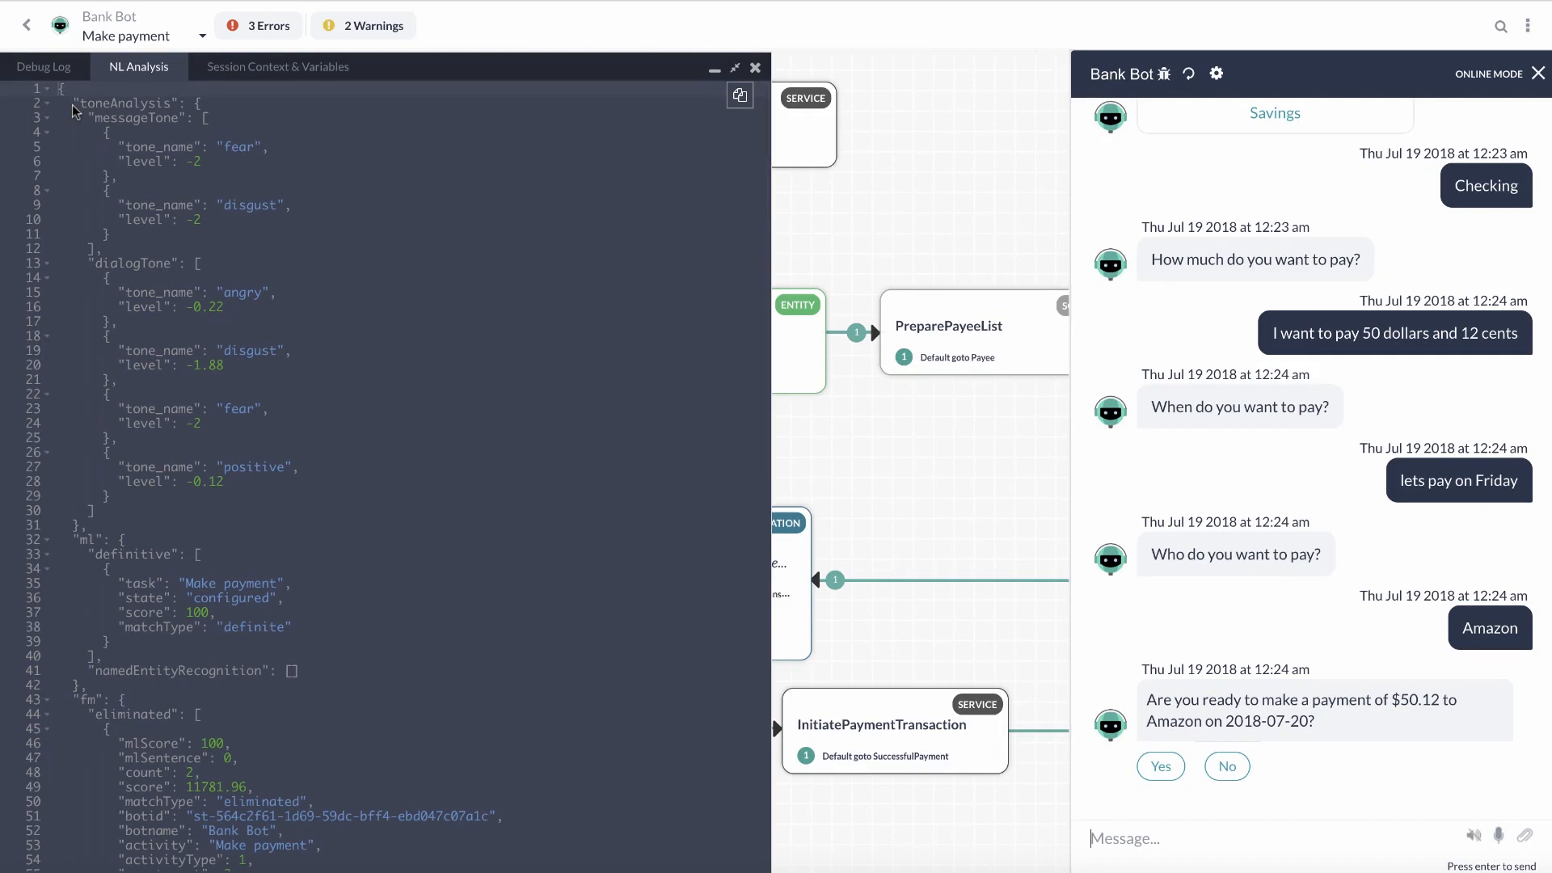
# Inspect the session context's captured entities, user inputs and the getAccounts service response
pyautogui.click(258, 73)
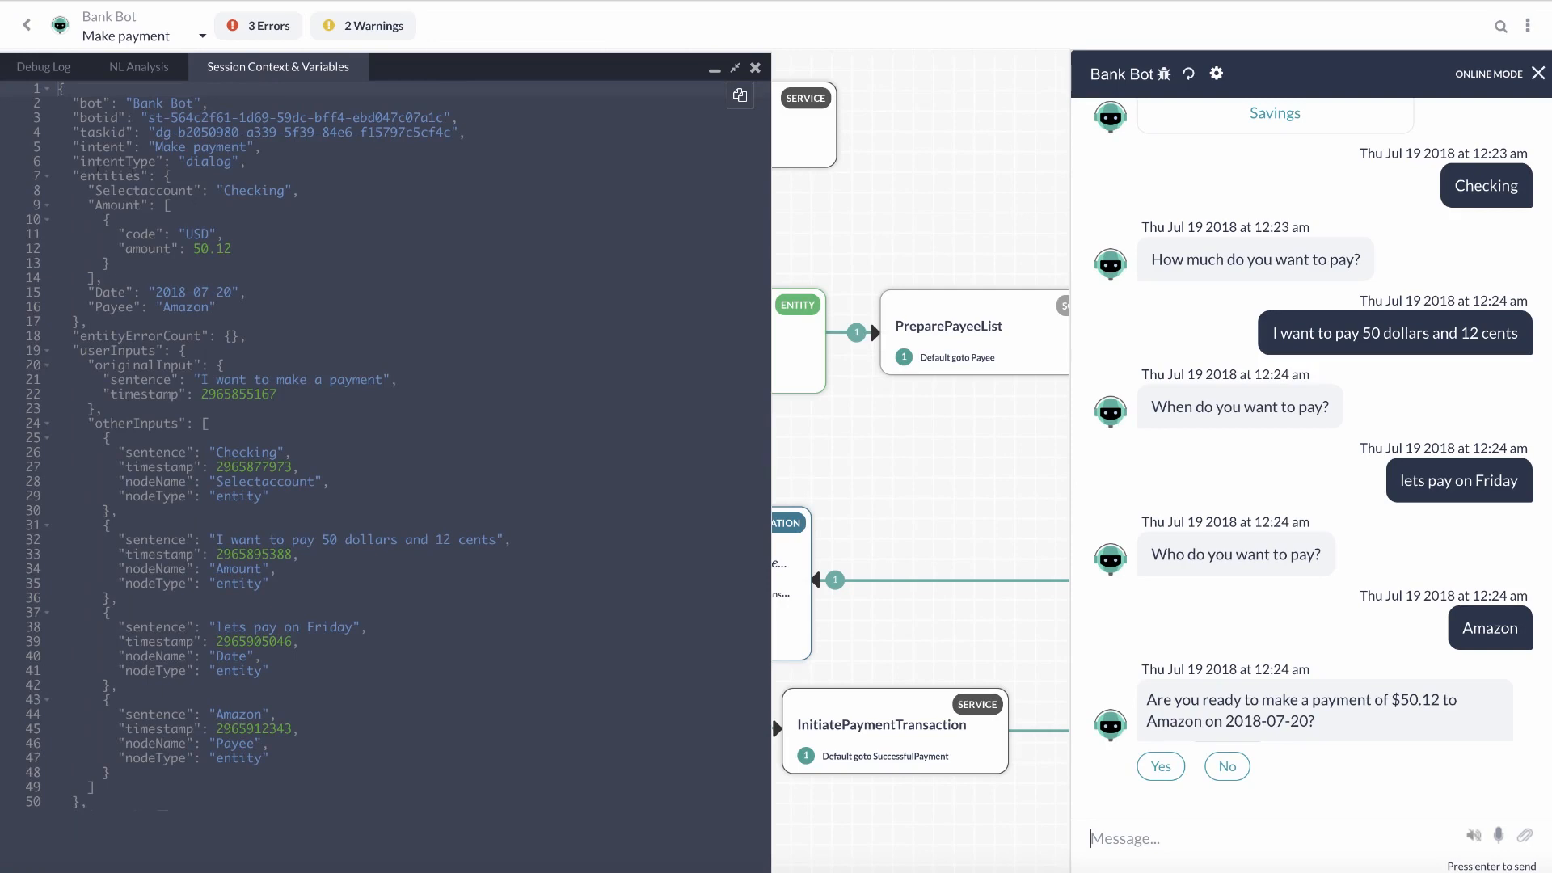
pyautogui.moveTo(72, 168); pyautogui.dragTo(251, 312)
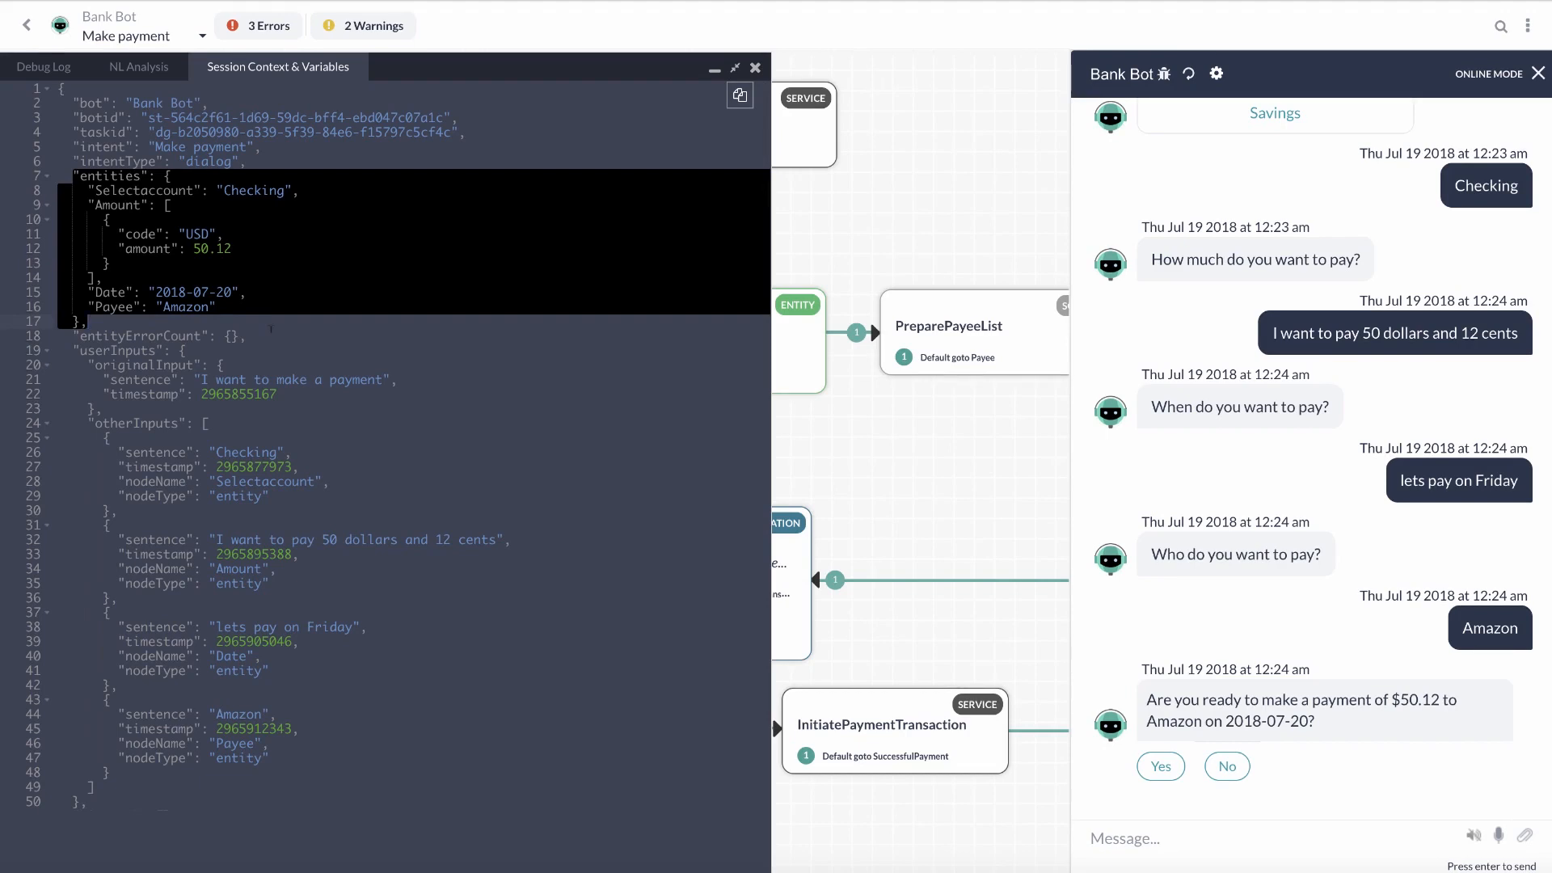
pyautogui.scroll(-10, 271, 329)
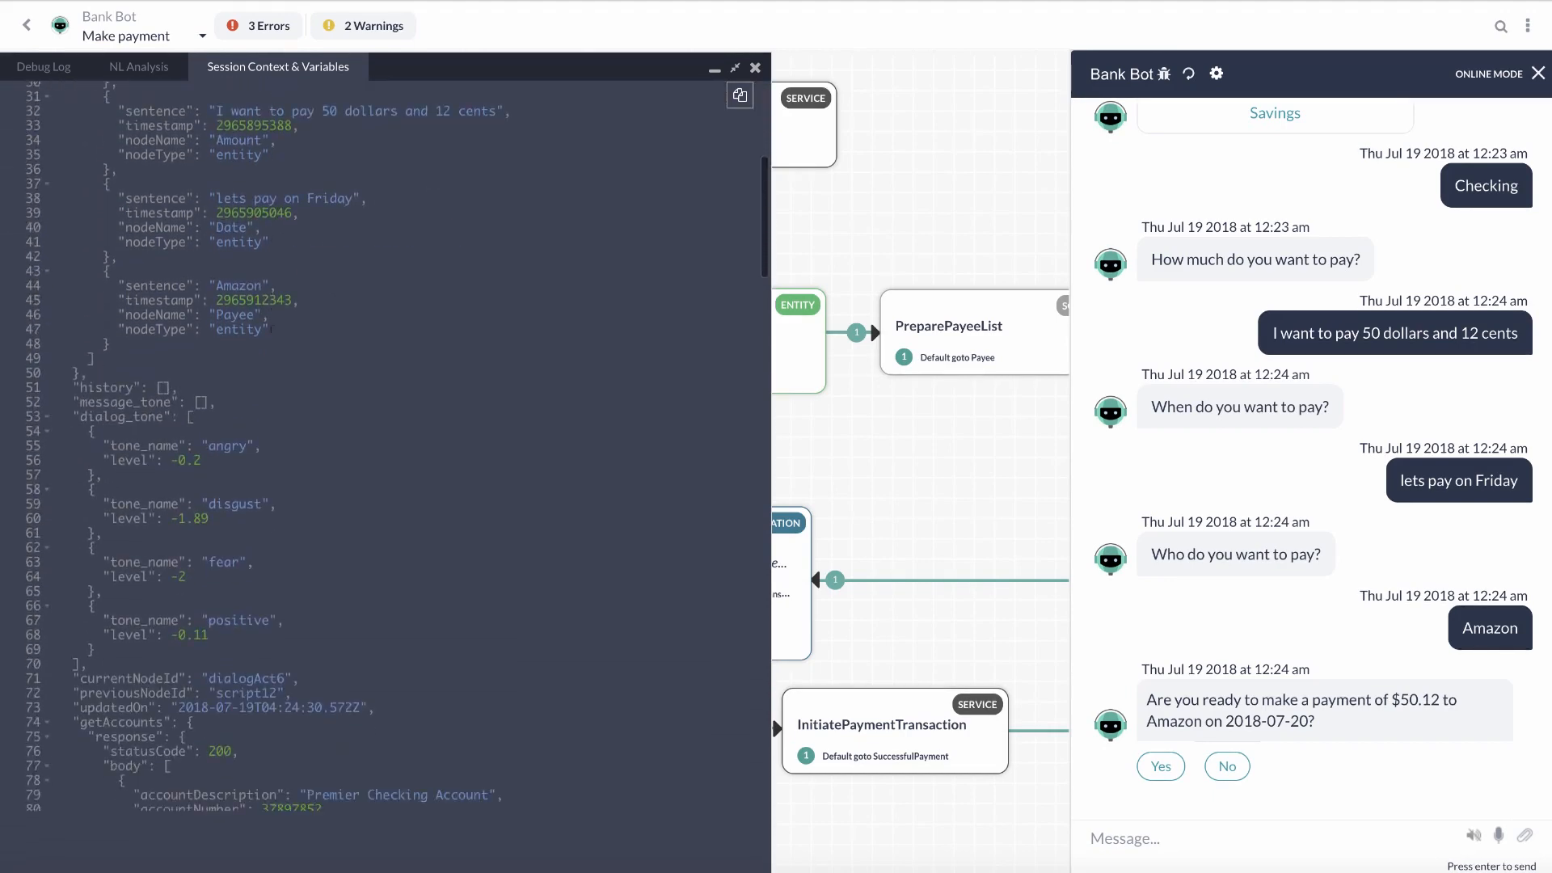
pyautogui.scroll(-3, 394, 446)
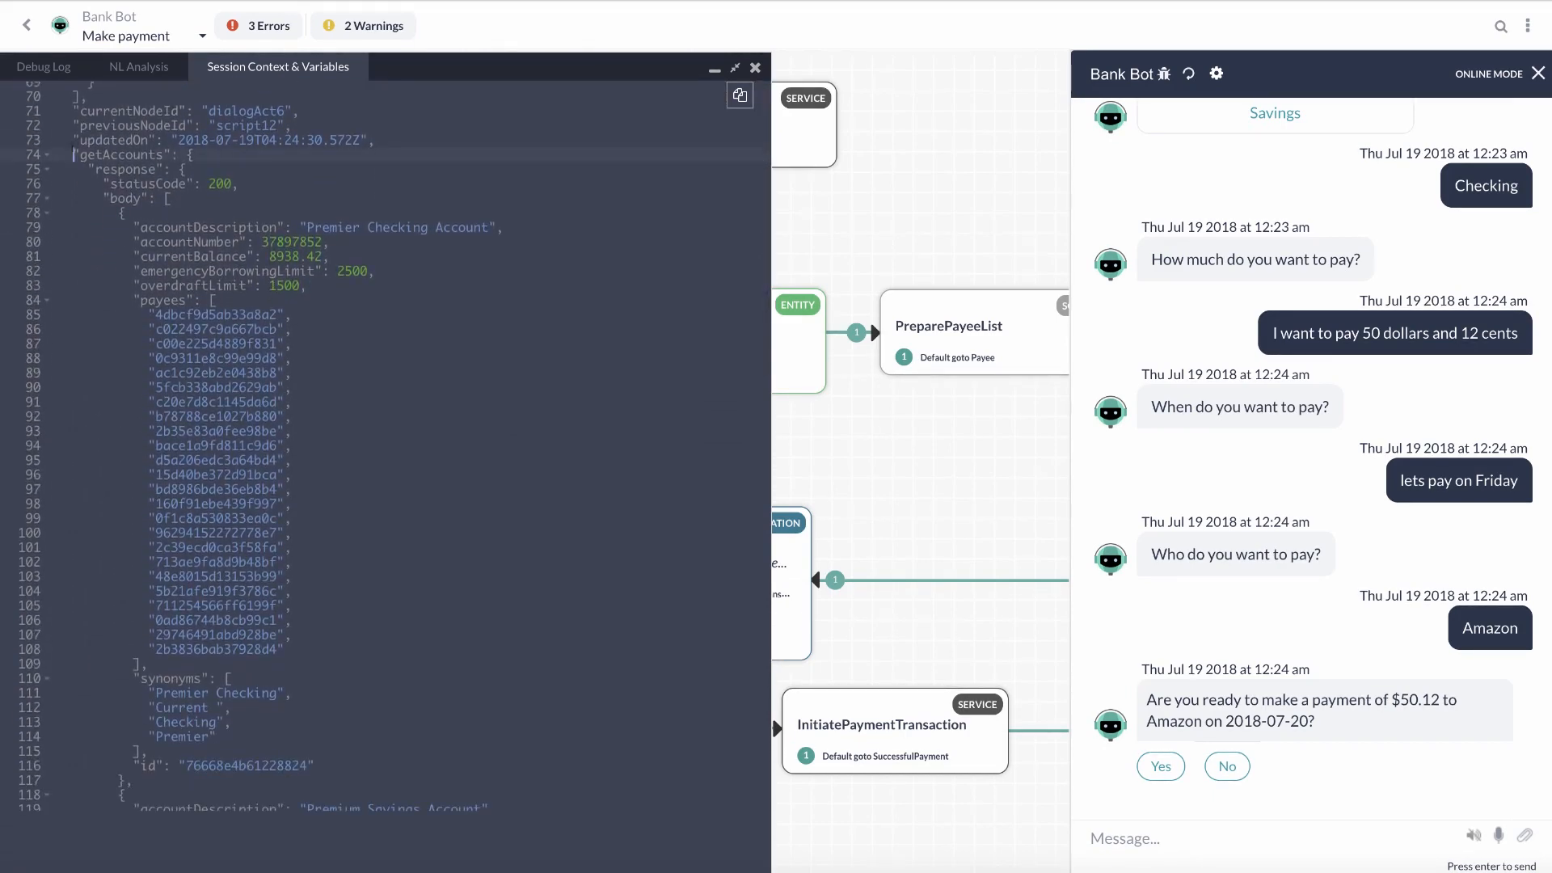
pyautogui.moveTo(73, 155); pyautogui.dragTo(312, 345)
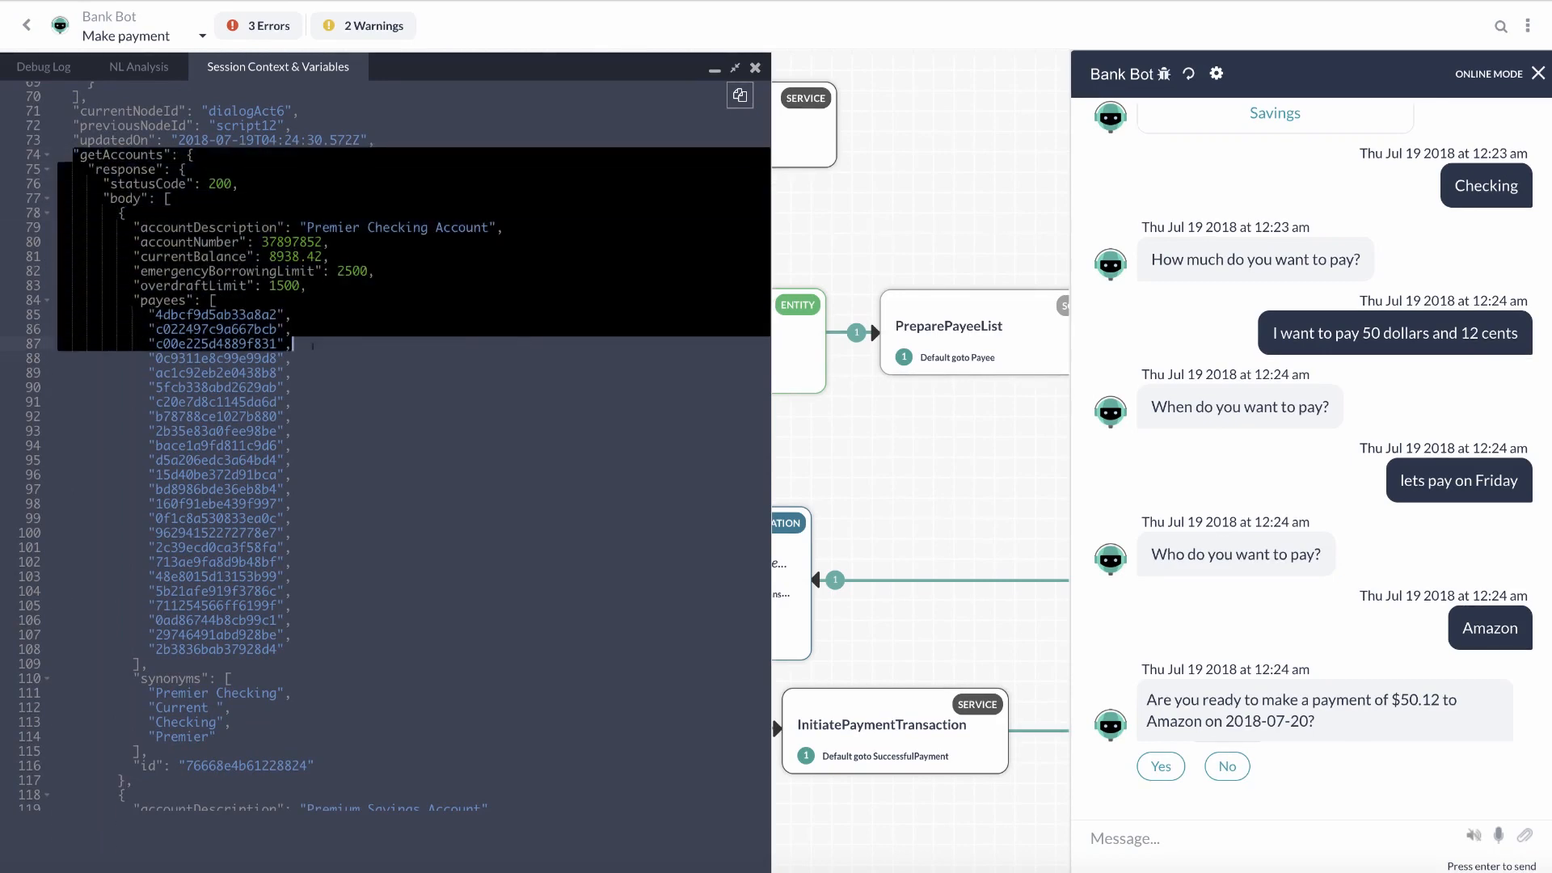
pyautogui.scroll(-5, 312, 345)
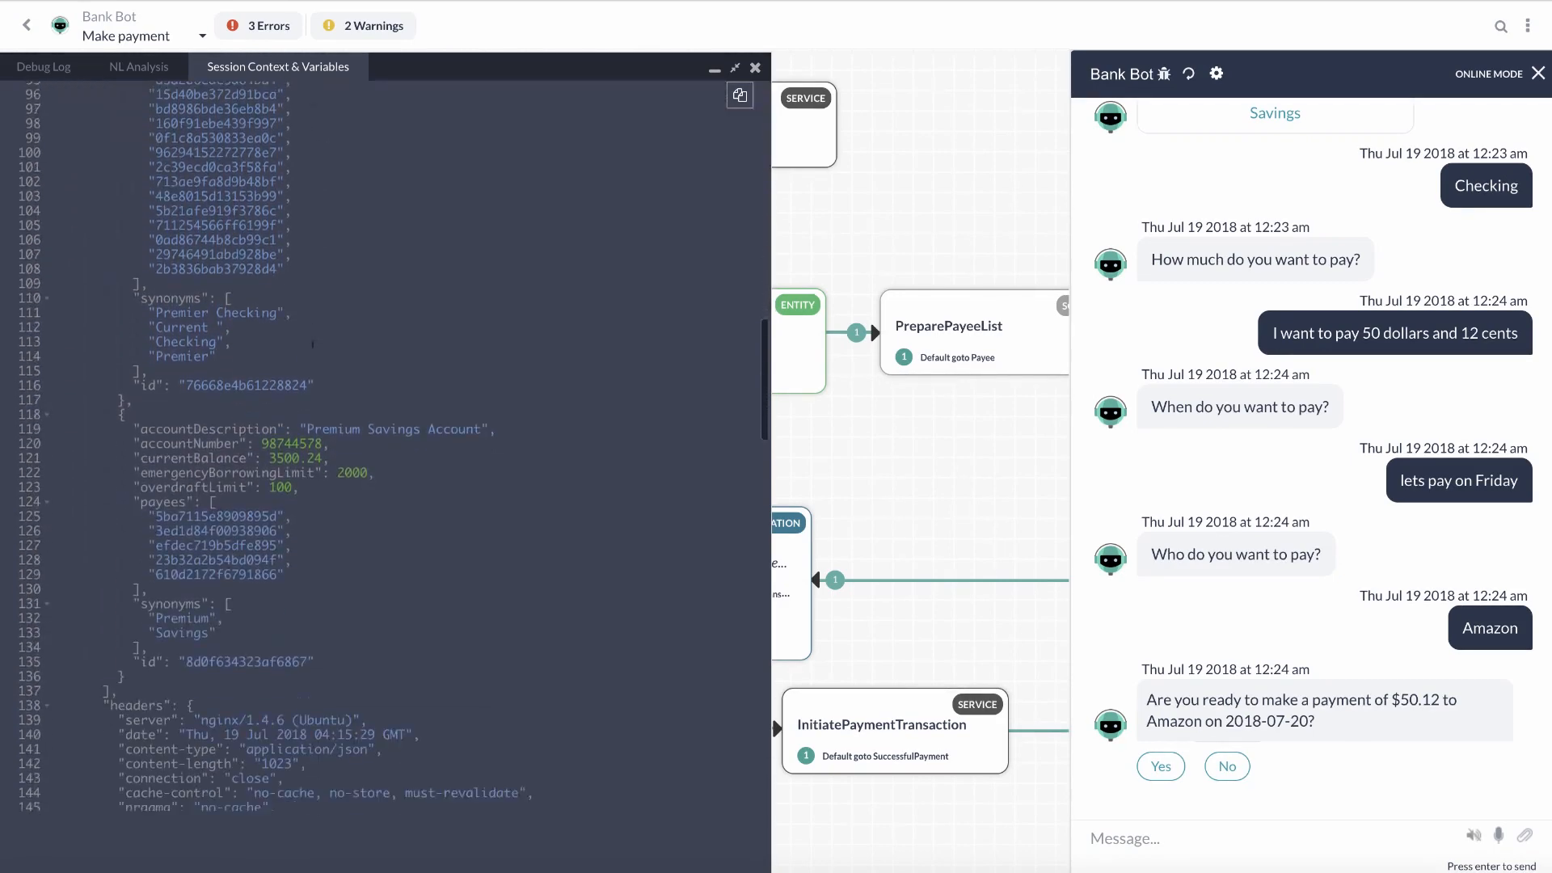
# Examine the session's EnterpriseContext, BotContext, UserContext, UserSession and BotUserSession variables
pyautogui.scroll(-6, 312, 345)
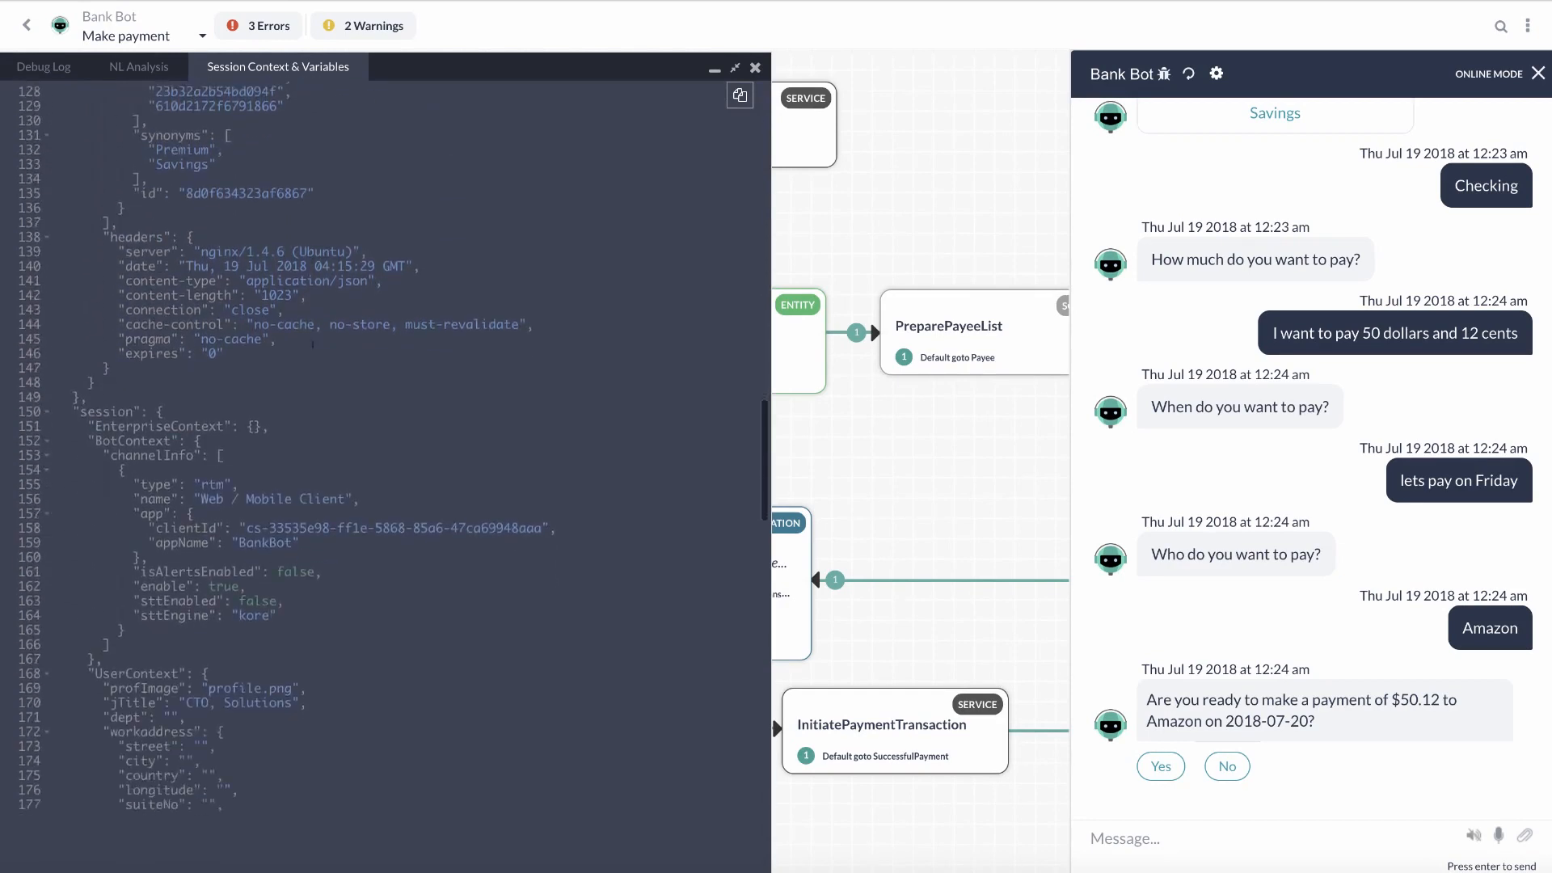
pyautogui.scroll(-4, 312, 344)
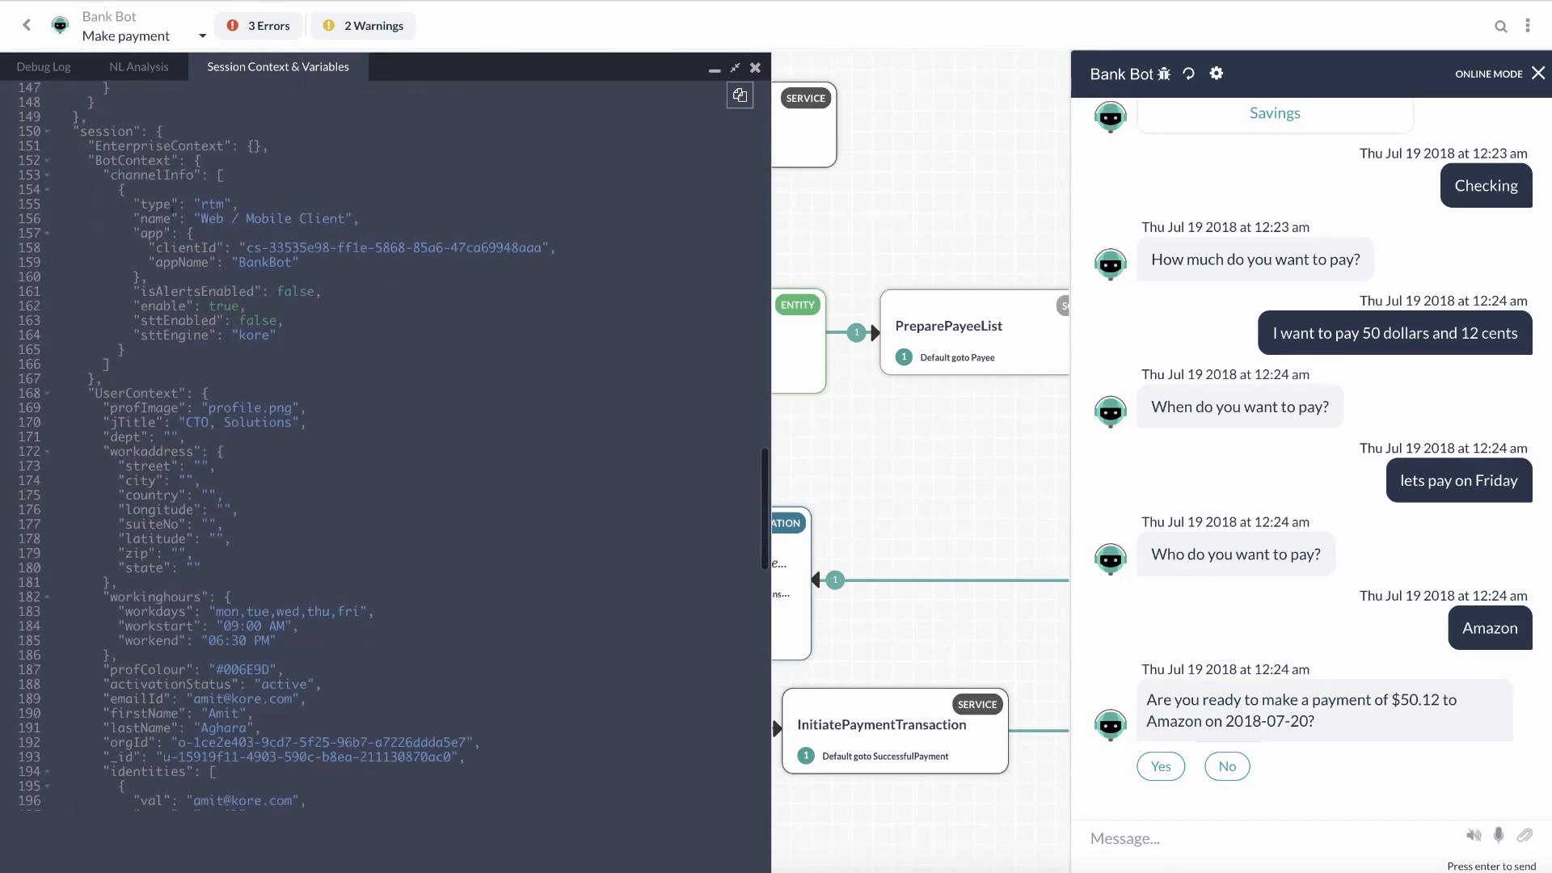
pyautogui.moveTo(88, 146); pyautogui.dragTo(271, 146)
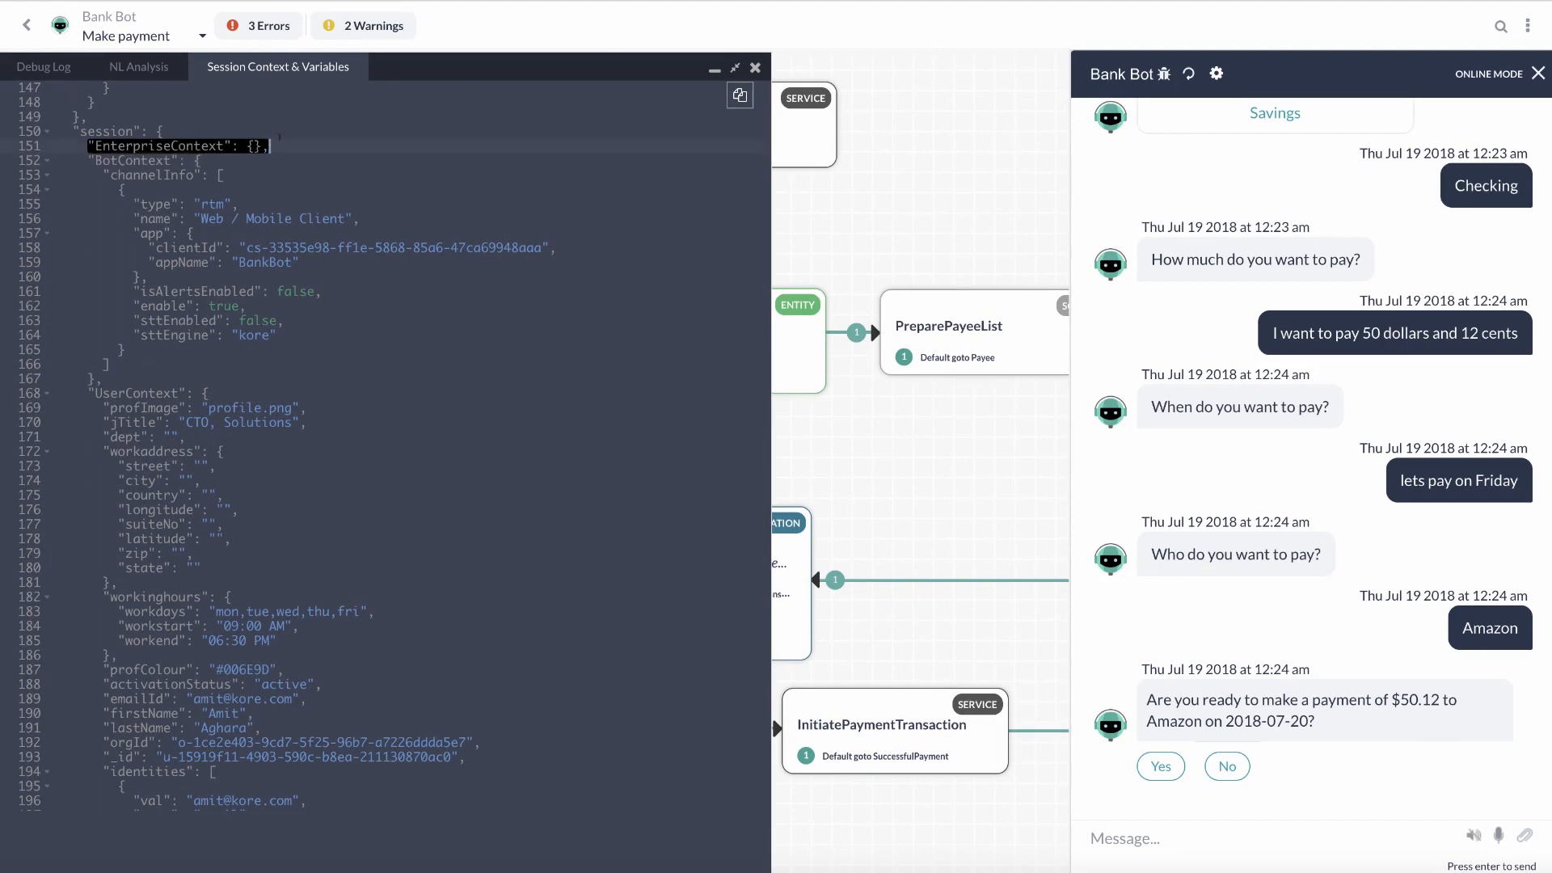
pyautogui.moveTo(88, 160); pyautogui.dragTo(202, 160)
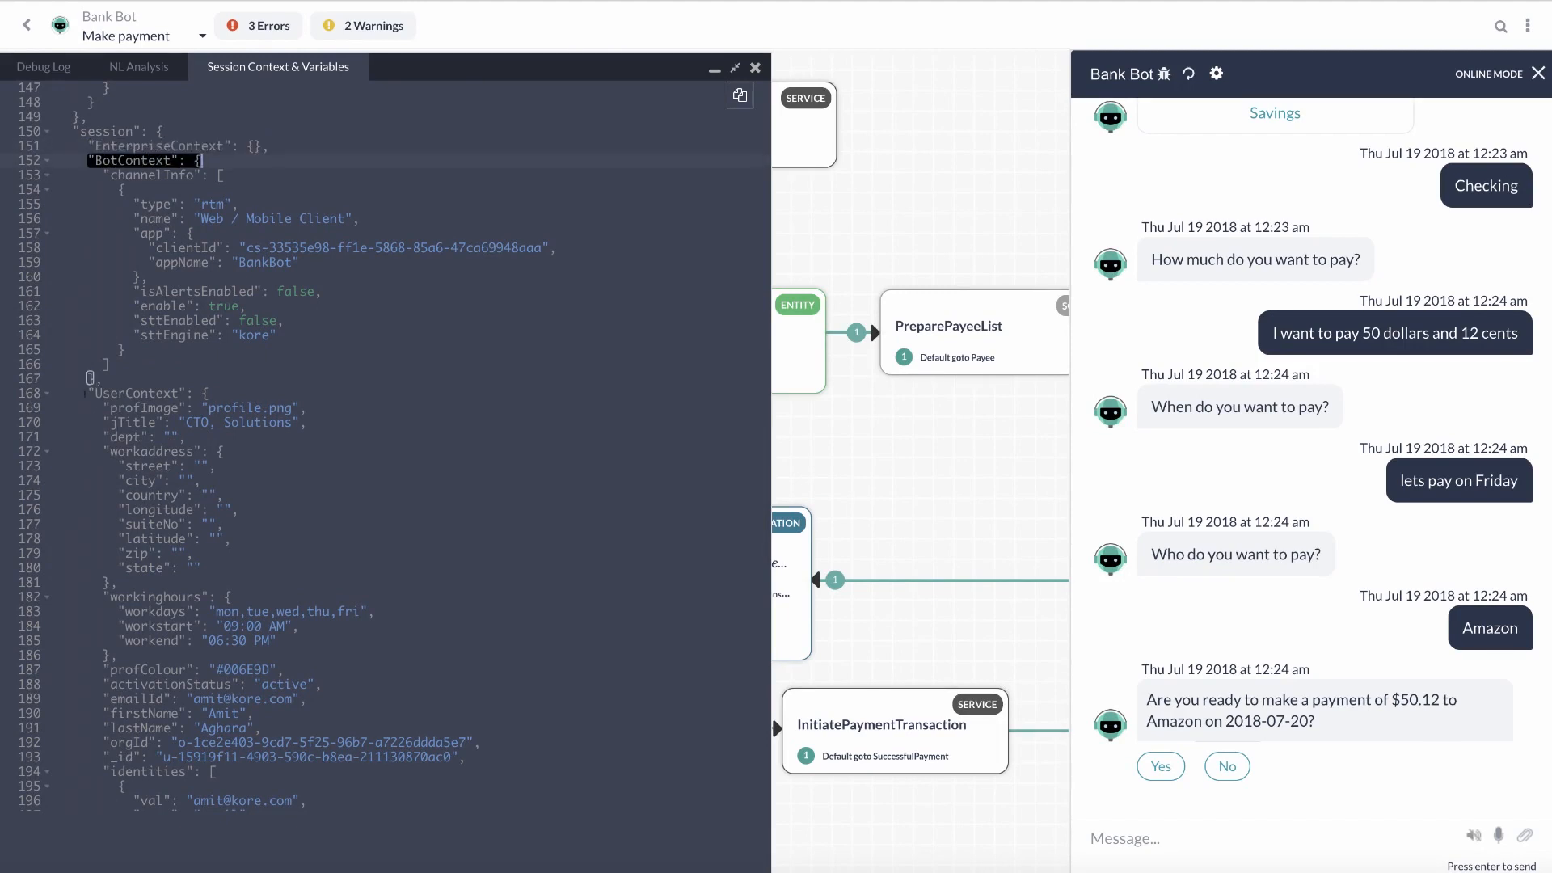
pyautogui.moveTo(85, 393); pyautogui.dragTo(206, 394)
pyautogui.scroll(-3, 206, 393)
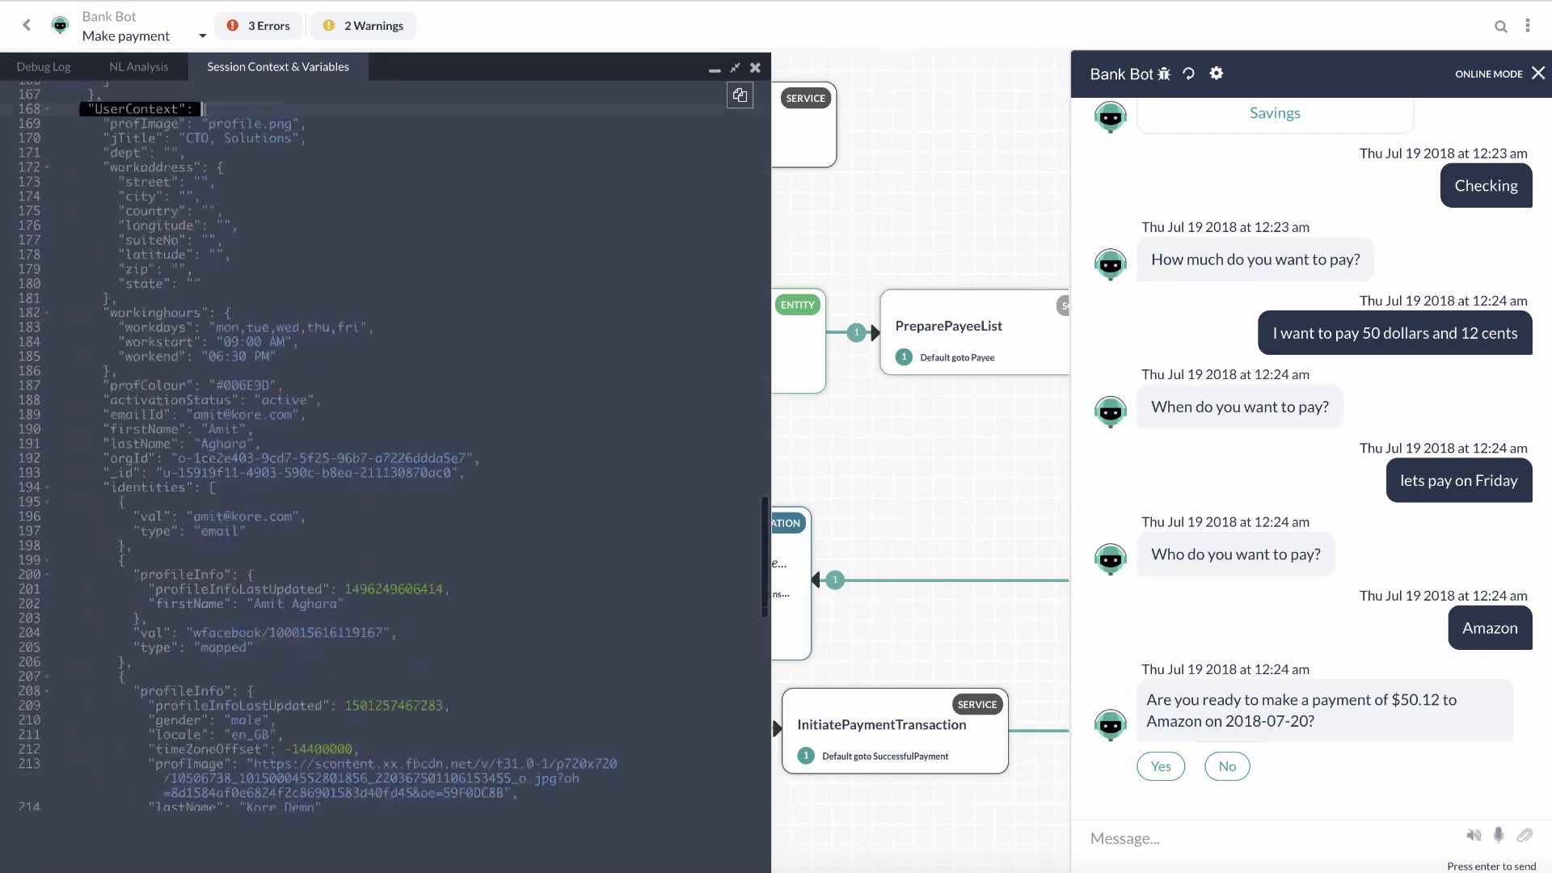
pyautogui.scroll(-8, 384, 445)
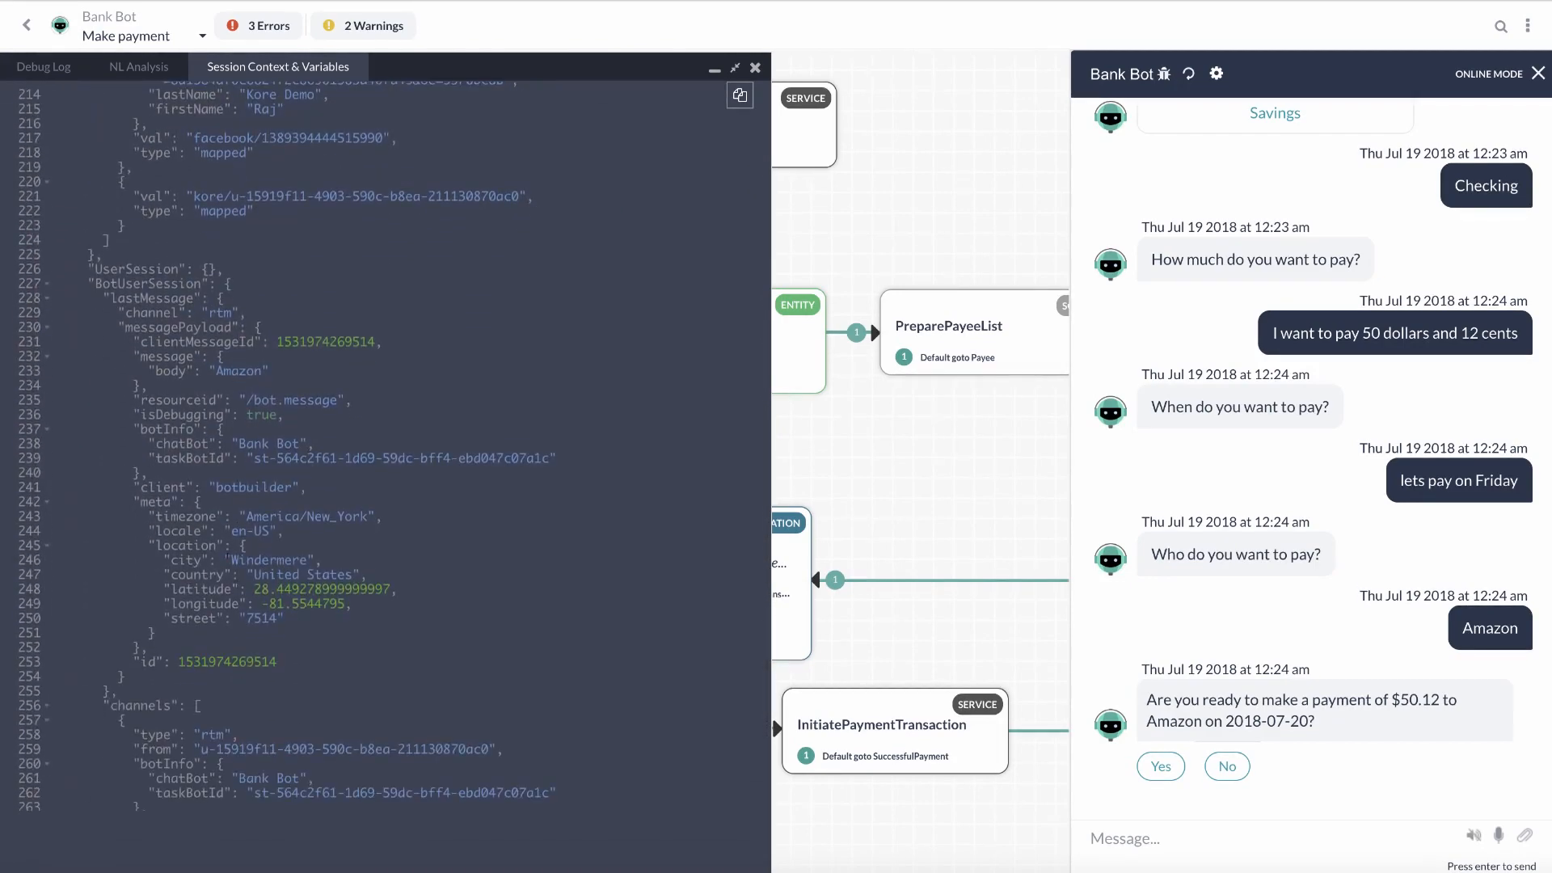
pyautogui.moveTo(88, 267); pyautogui.dragTo(230, 284)
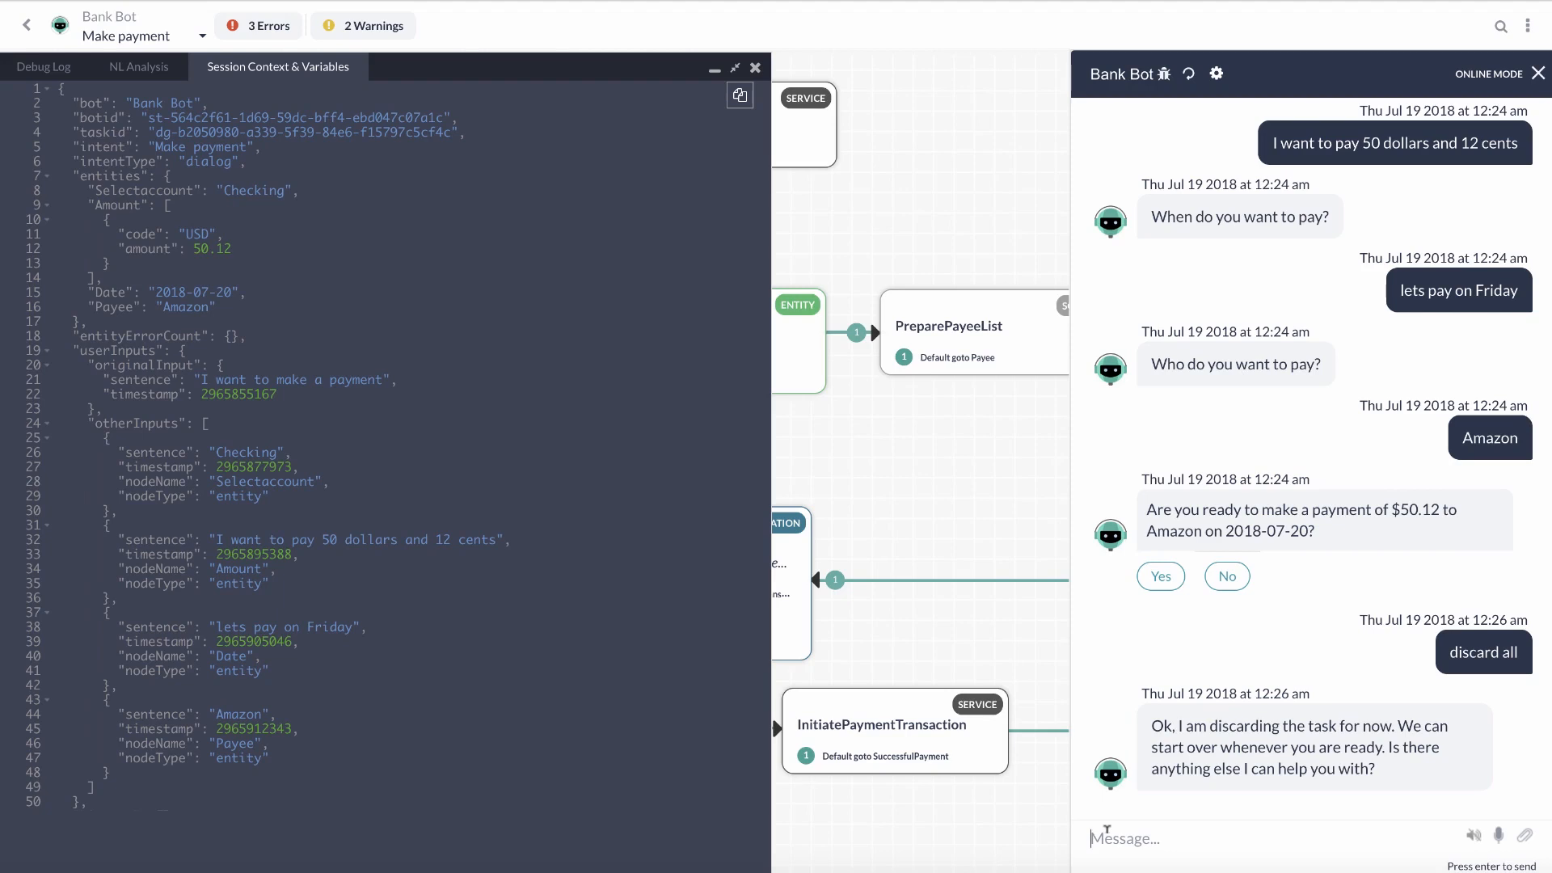
# Send the bot "I want to make a payment tomorrow for 78 dollars and 34 cents from my Checking account." and highlight the captured entities
pyautogui.write('I want to make a payment tomorrow for 78 dollars and 34 cents from my Checking account.')
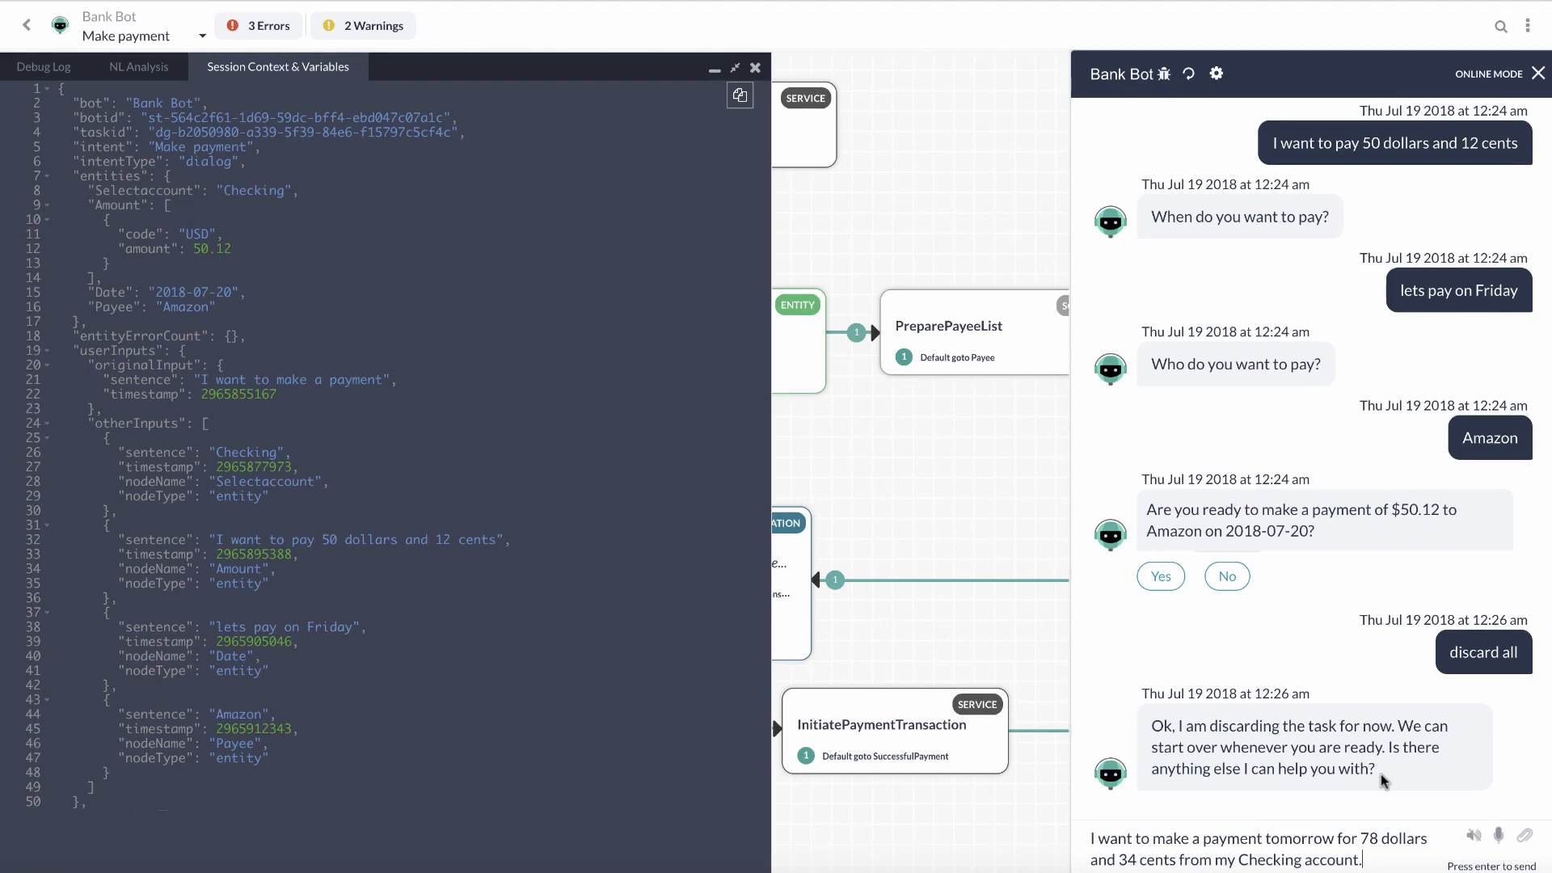
pyautogui.press('Return')
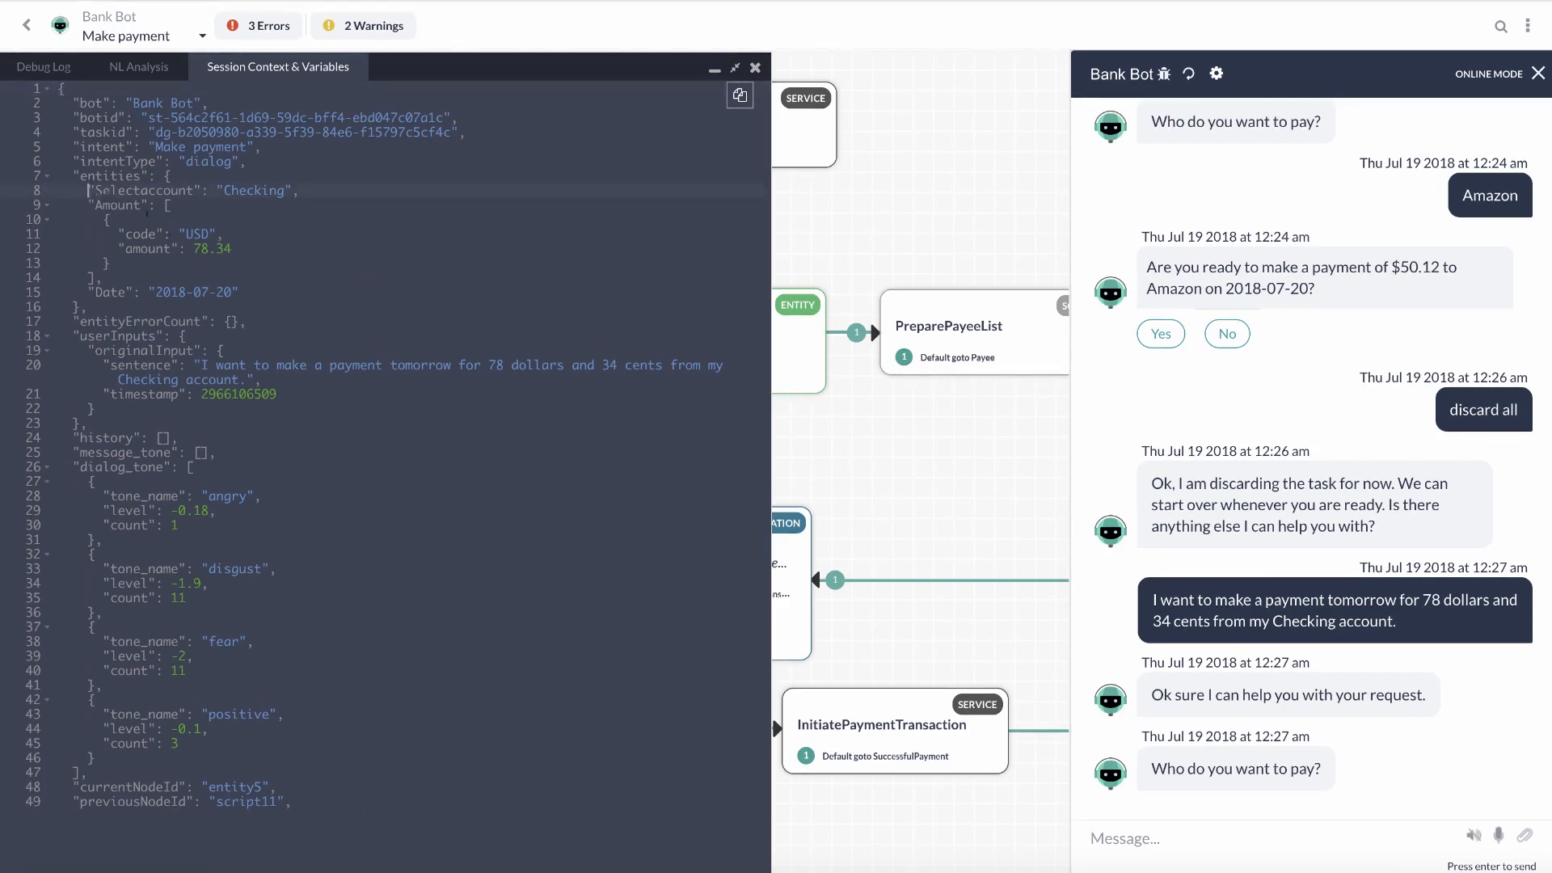
pyautogui.moveTo(87, 190); pyautogui.dragTo(241, 292)
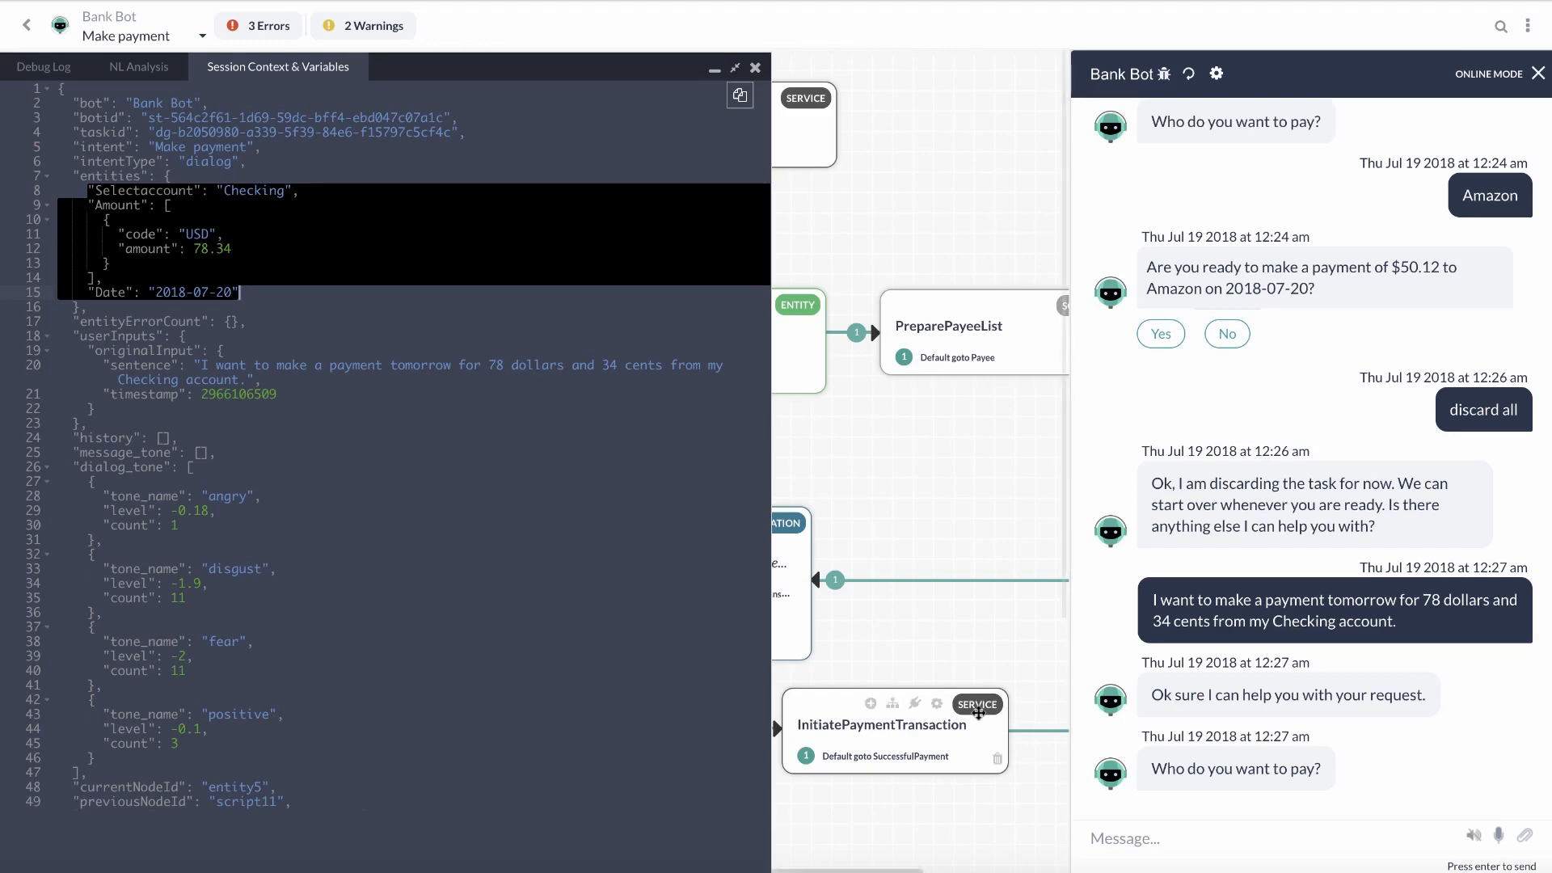
# Answer the payee question with "let's pay to Amazon", and put away the debug window and the bot chat
pyautogui.click(1129, 831)
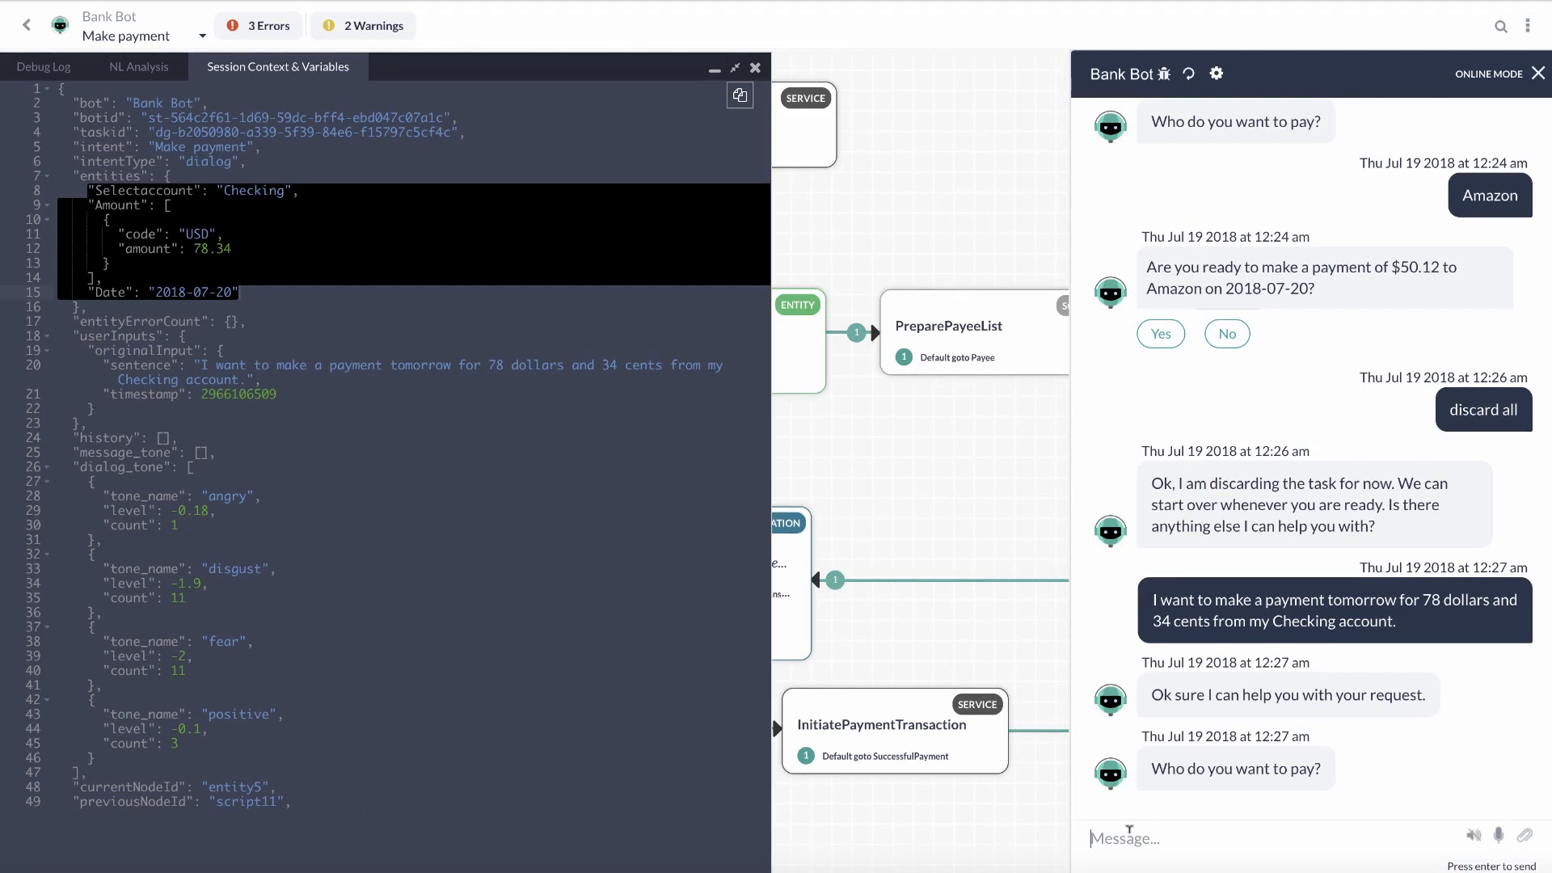
pyautogui.write("let's pay to Amazon")
pyautogui.press('Return')
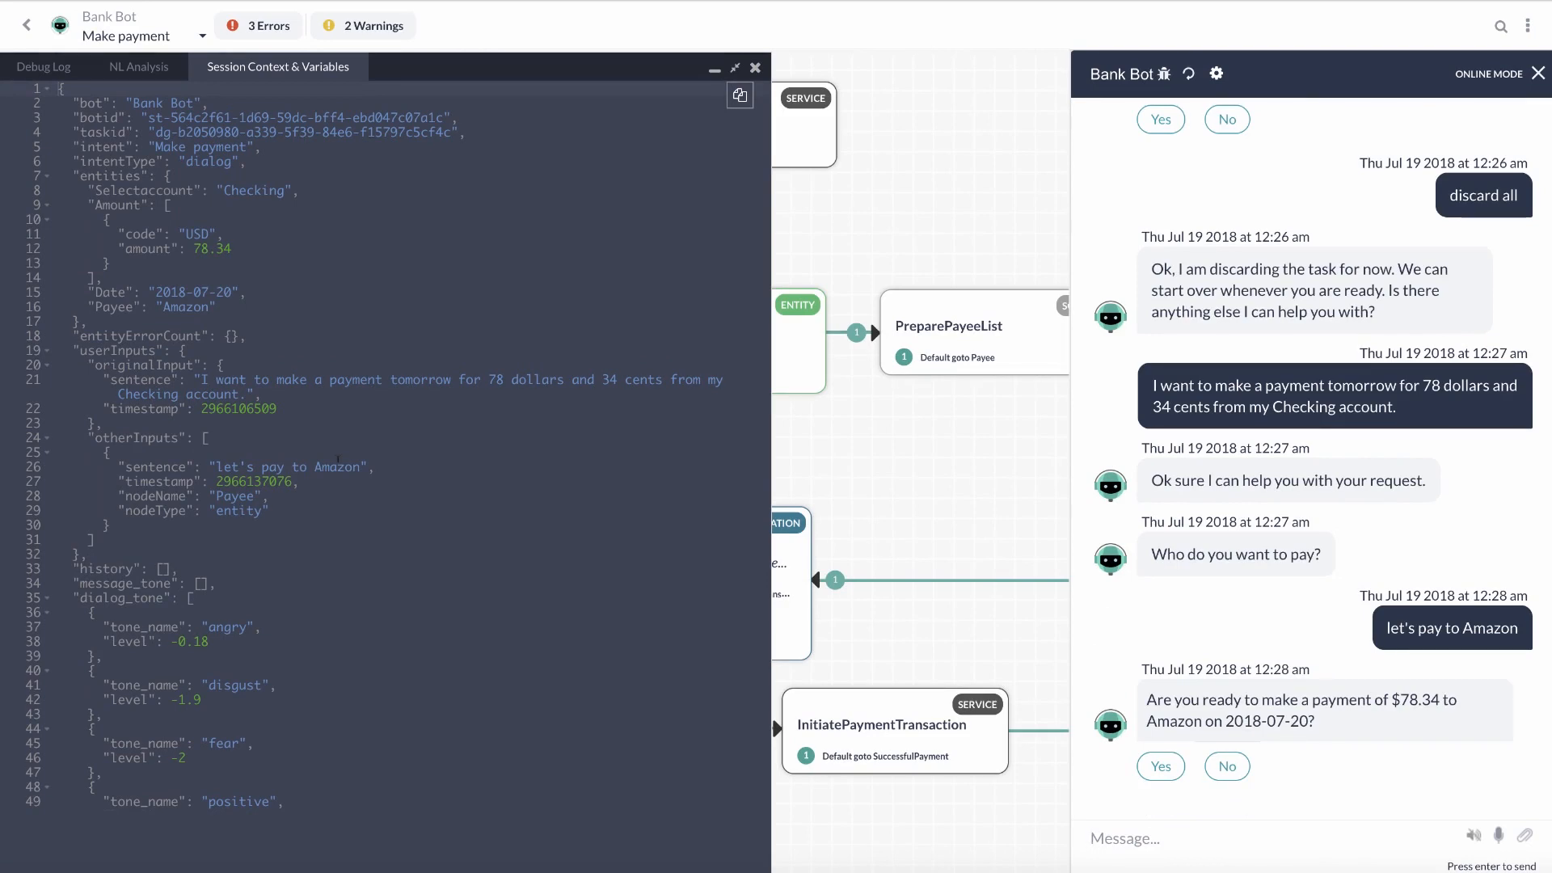
pyautogui.click(716, 74)
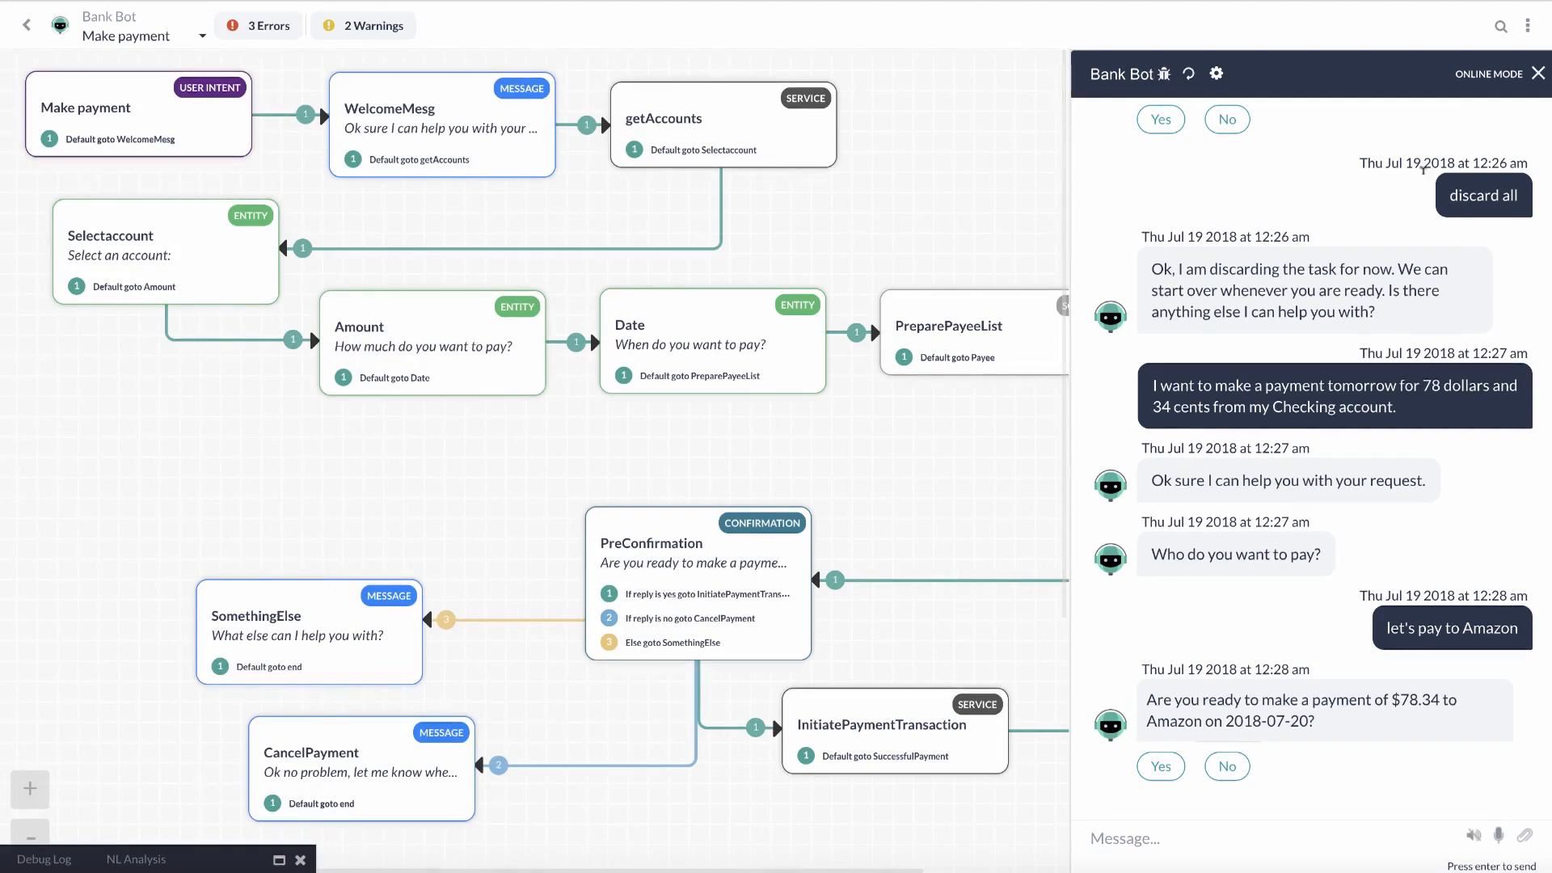
pyautogui.click(1538, 74)
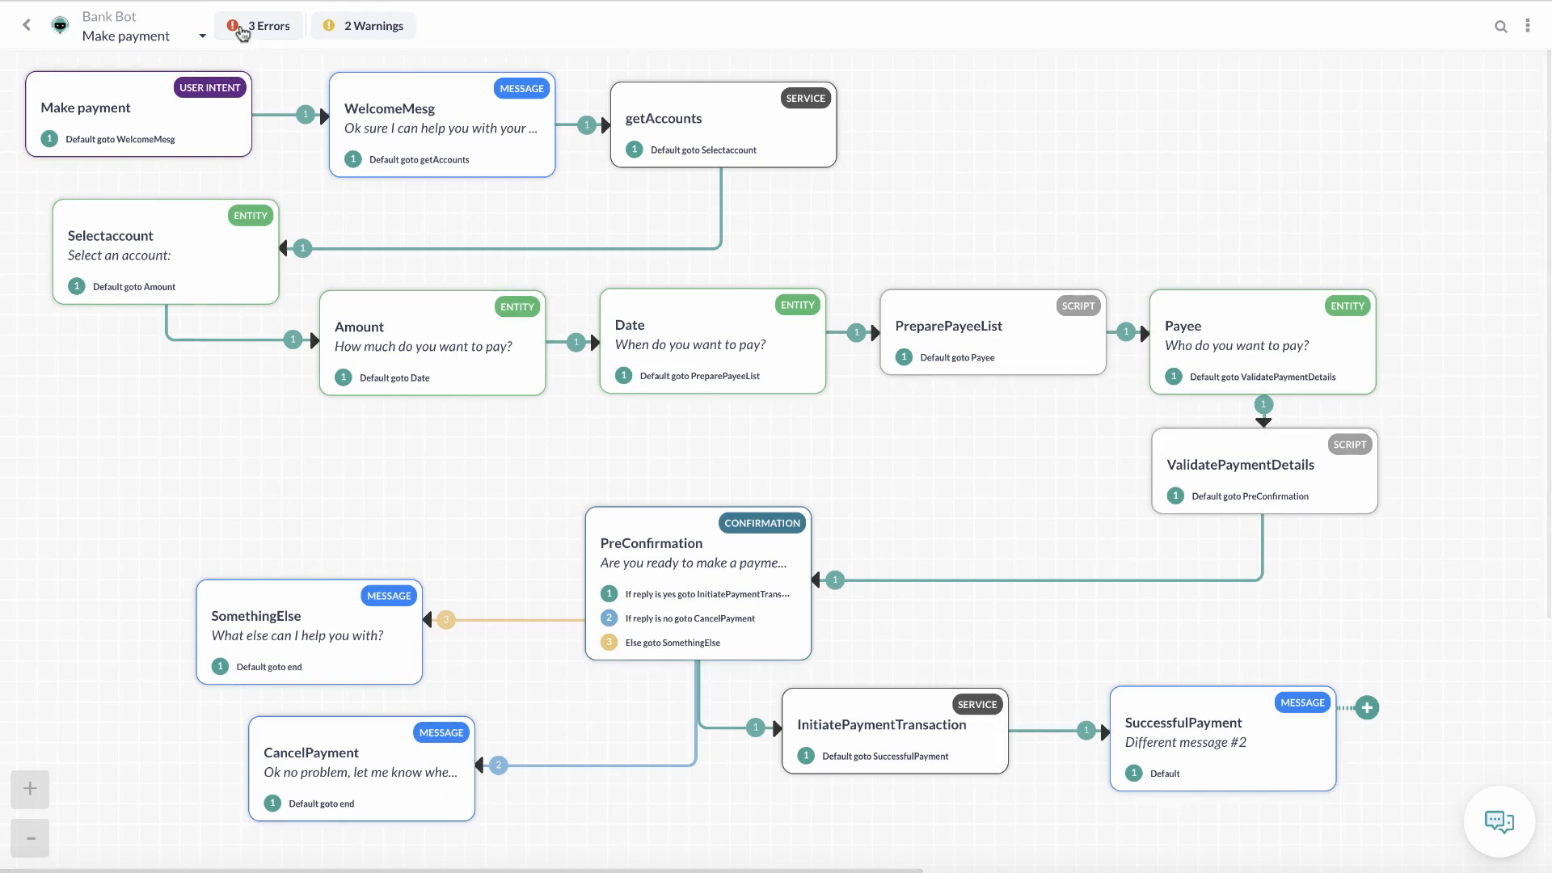
# Open the My Bank knowledge collection from the bot tasks and expand its Bill and Account branches
pyautogui.click(38, 29)
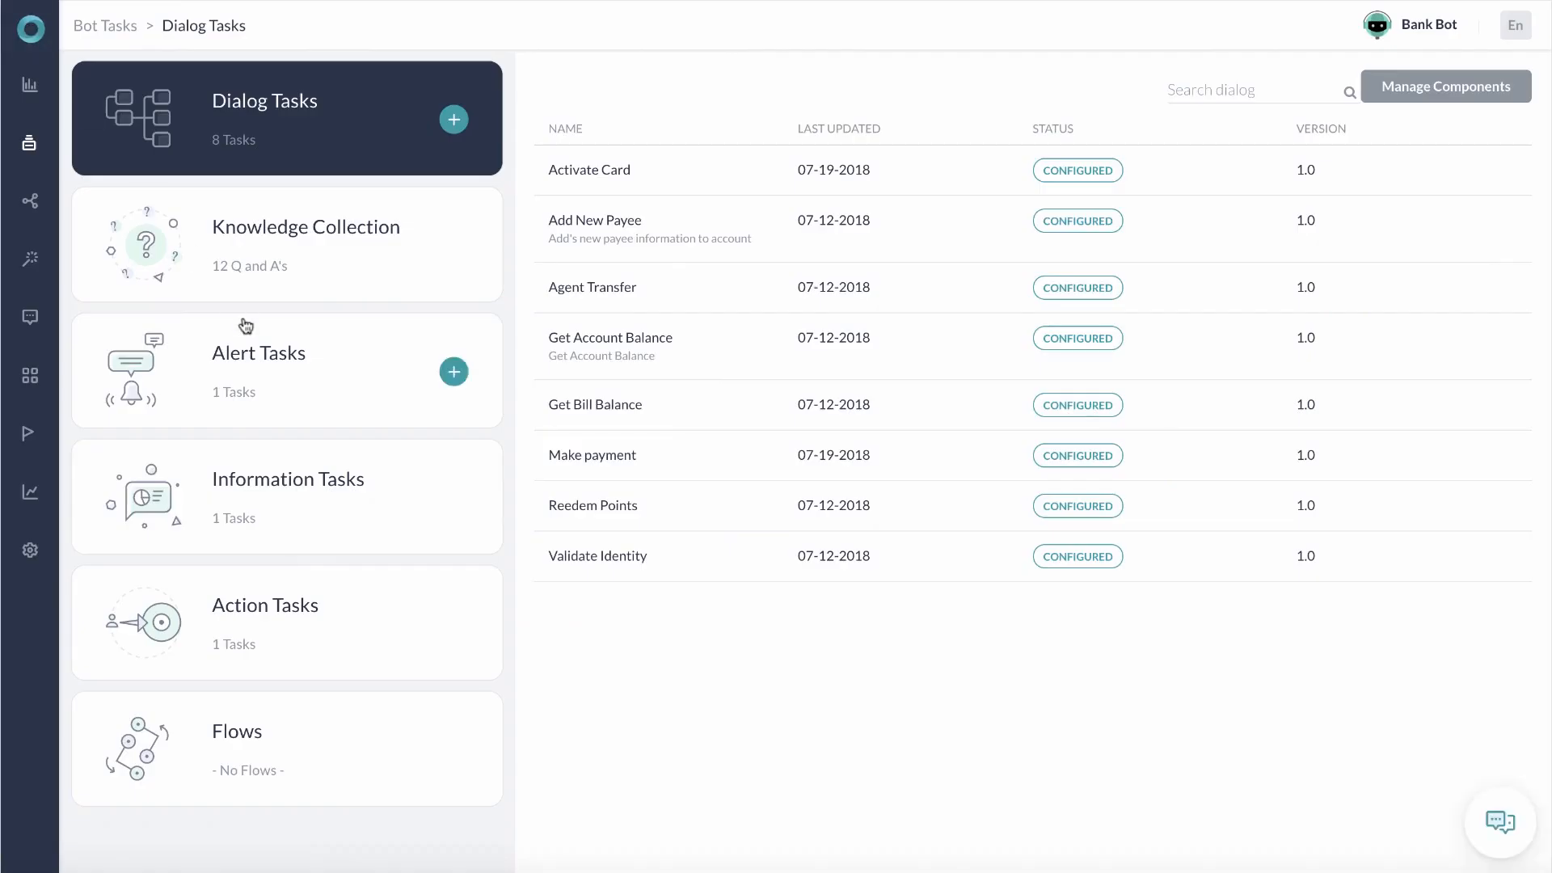
pyautogui.click(277, 240)
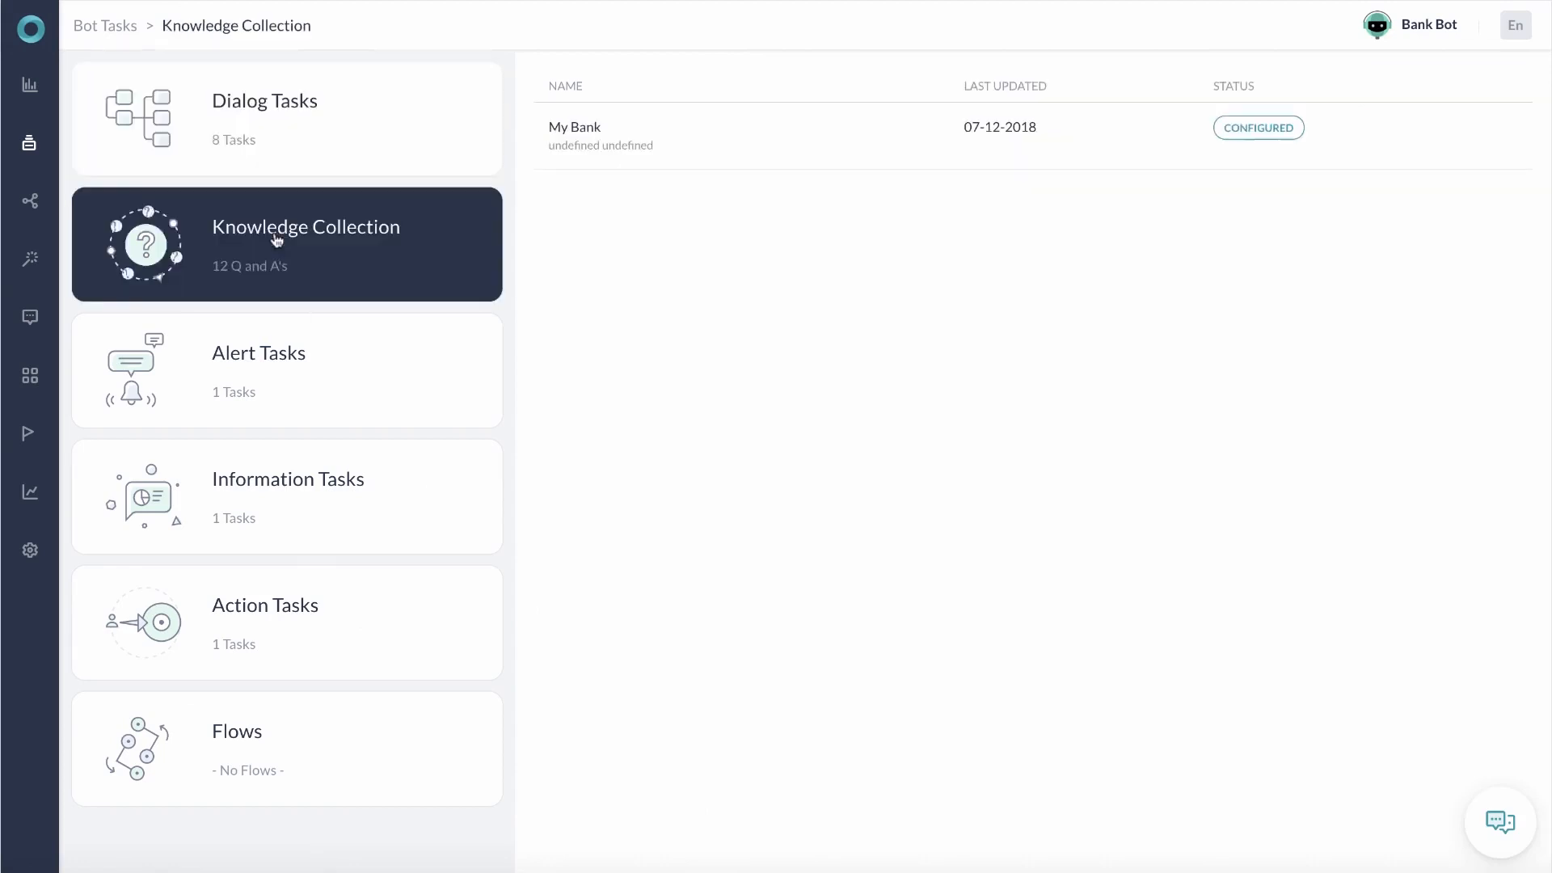
pyautogui.click(860, 169)
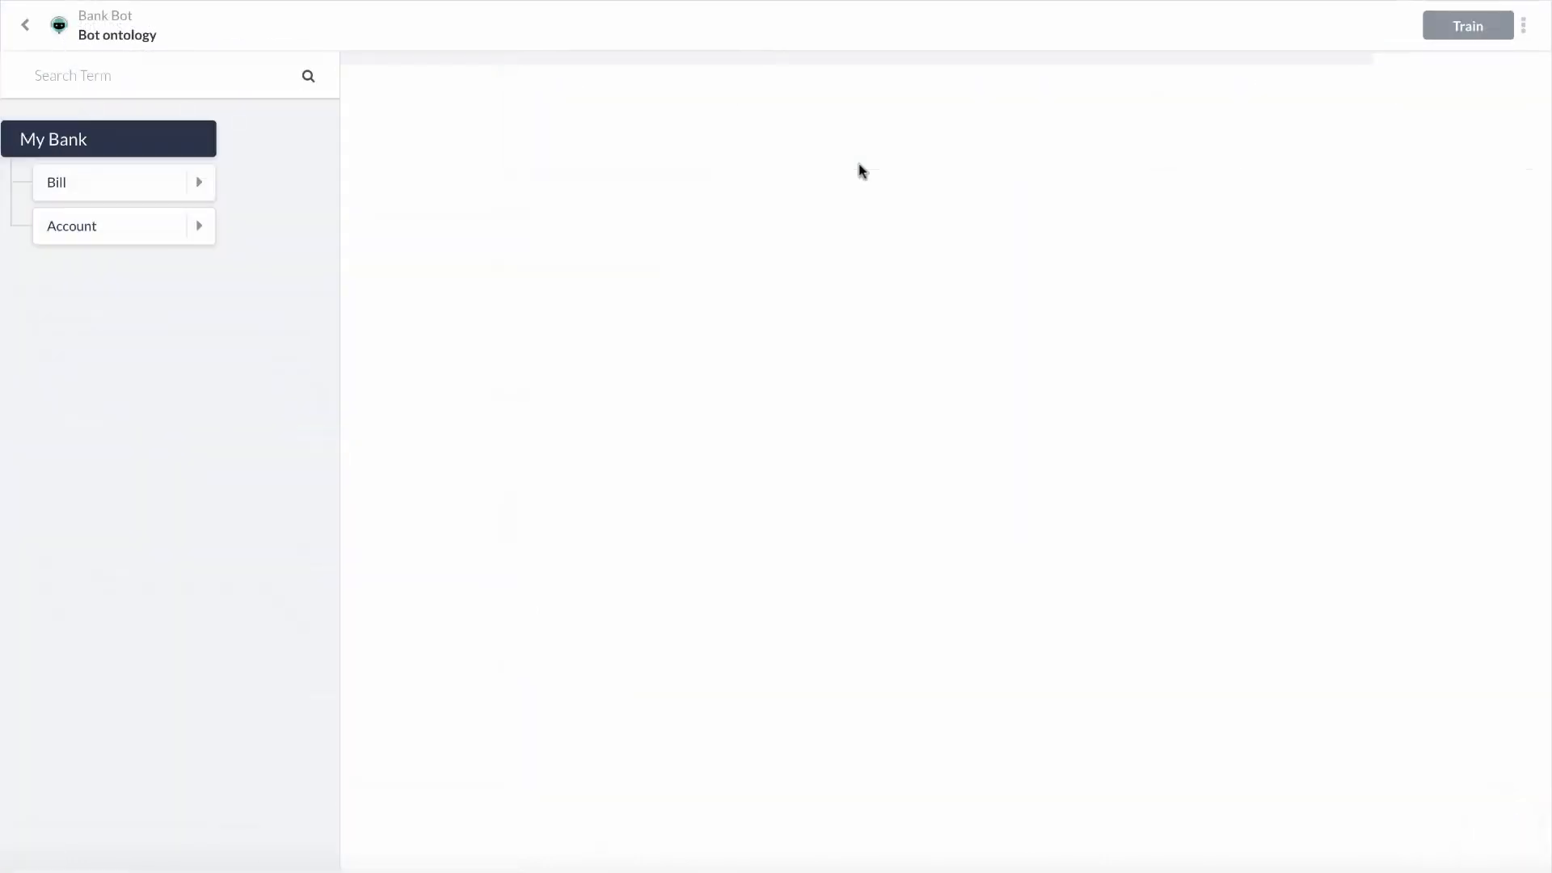
pyautogui.click(199, 182)
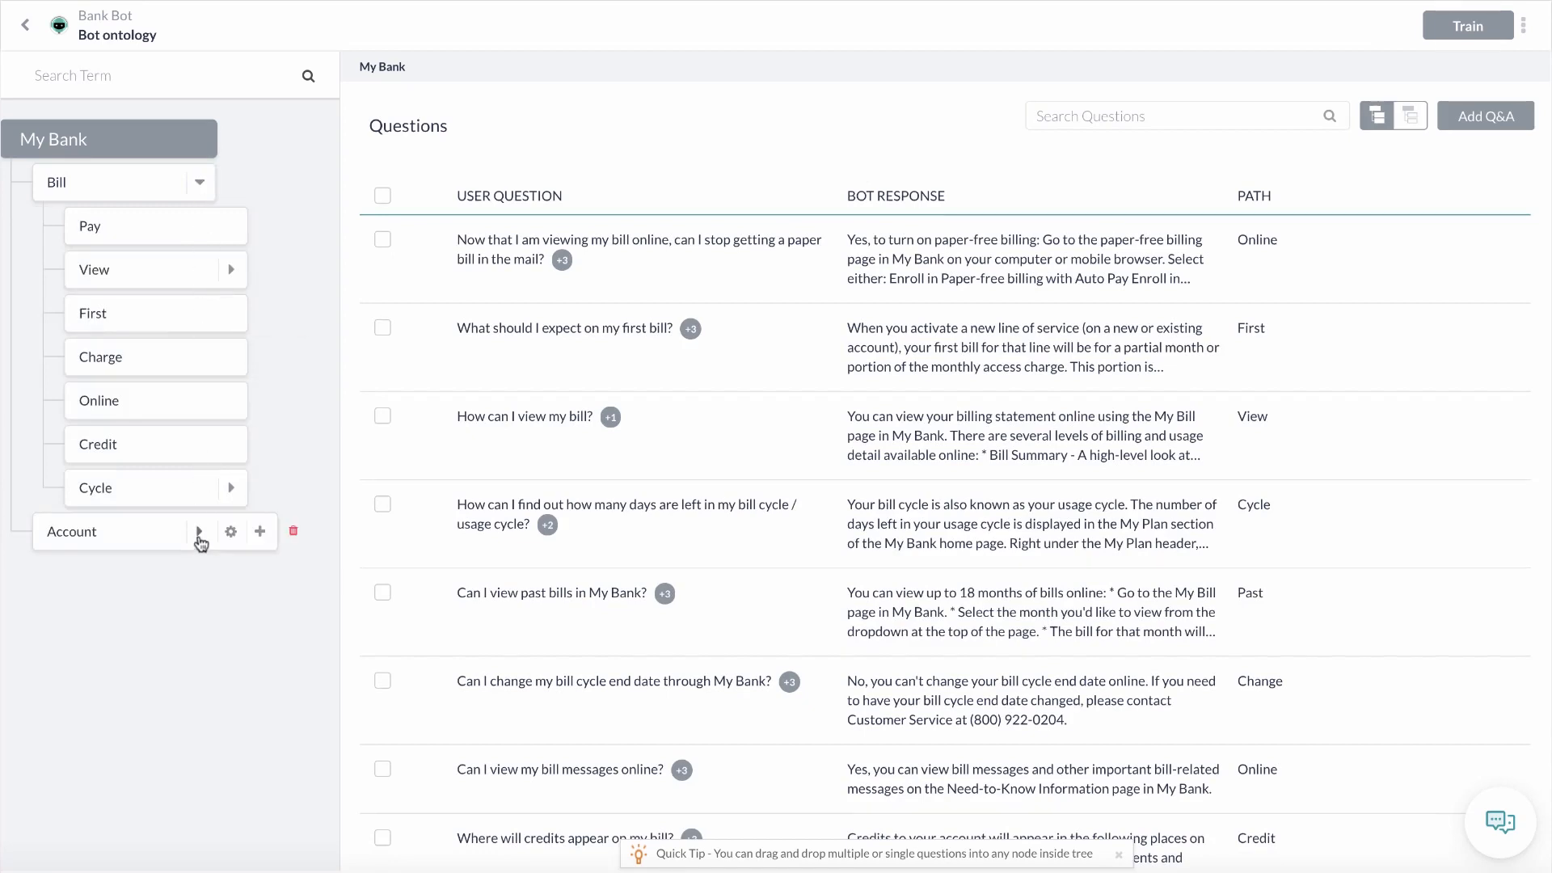
pyautogui.click(199, 531)
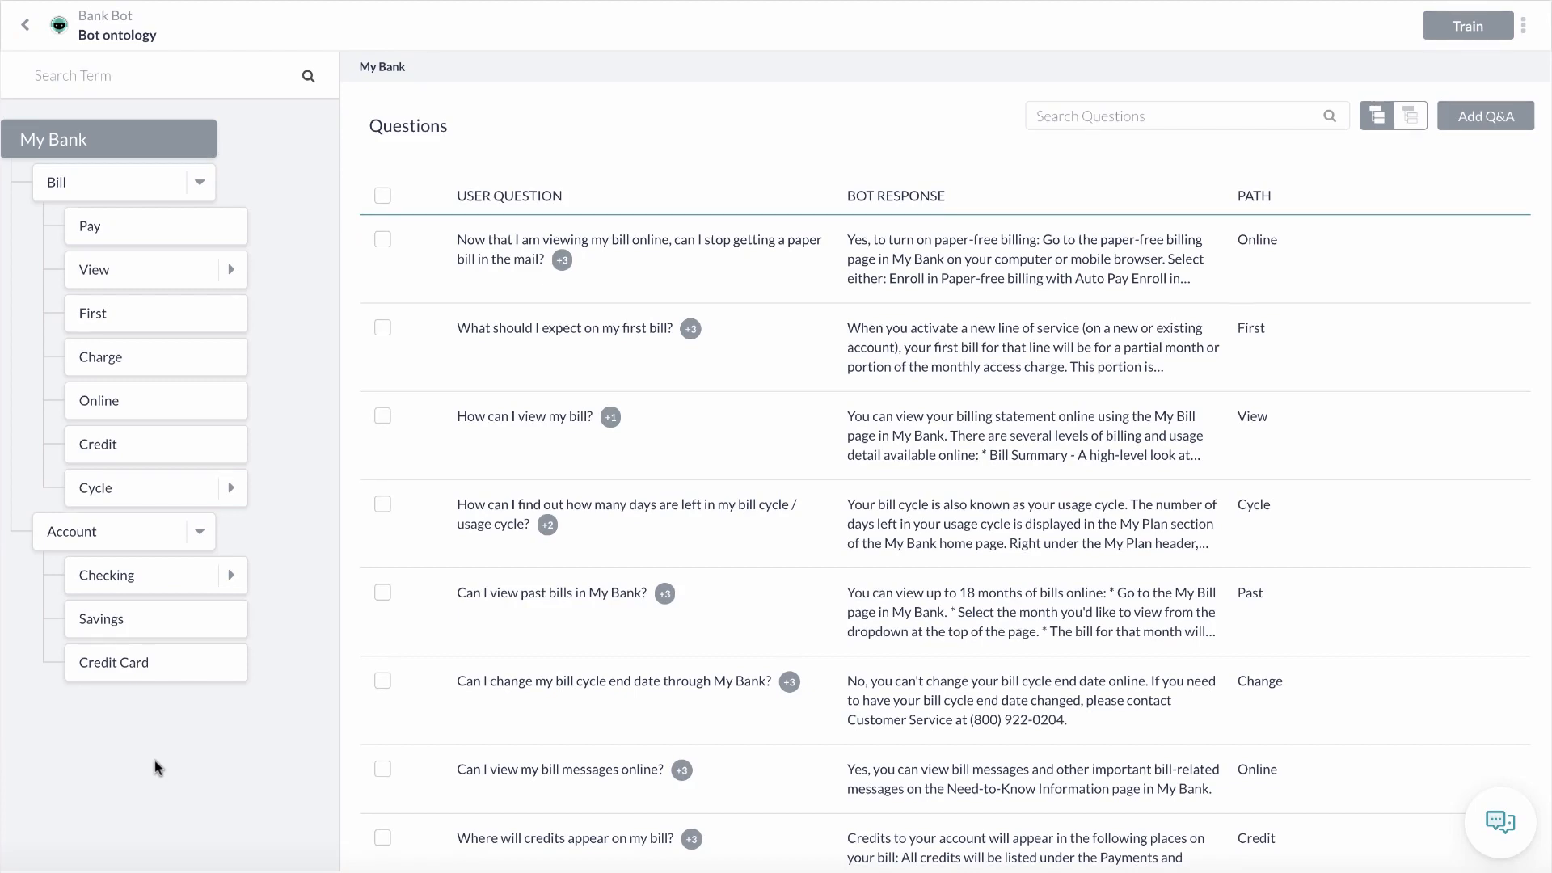
# View the ontology's import, export, class and synonym options, and expand the alternate phrasings of the question about stopping paper bills
pyautogui.click(1524, 26)
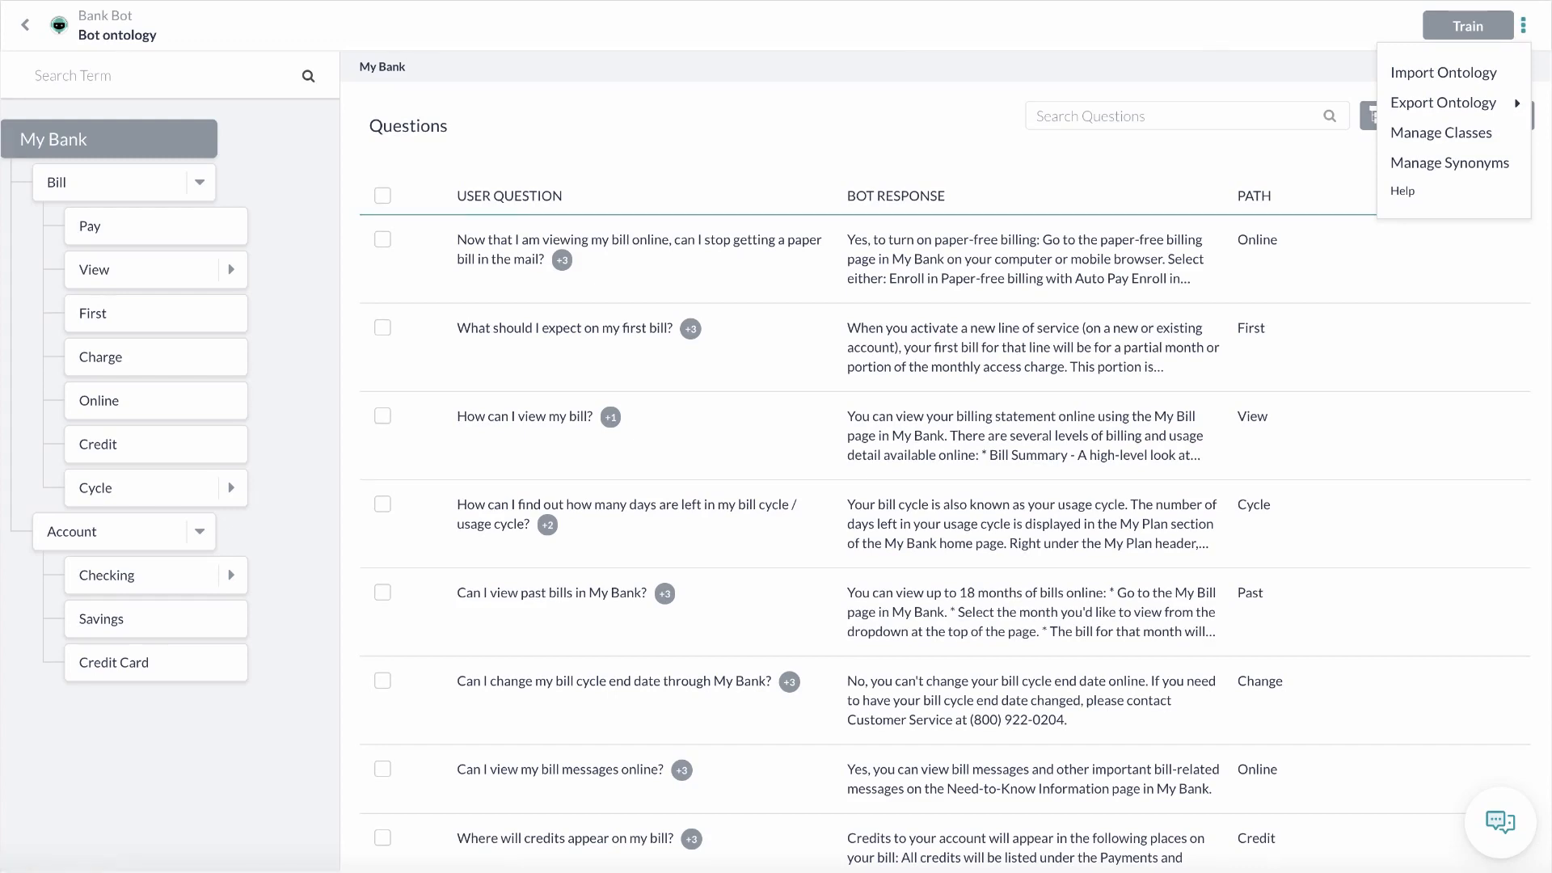
pyautogui.click(894, 26)
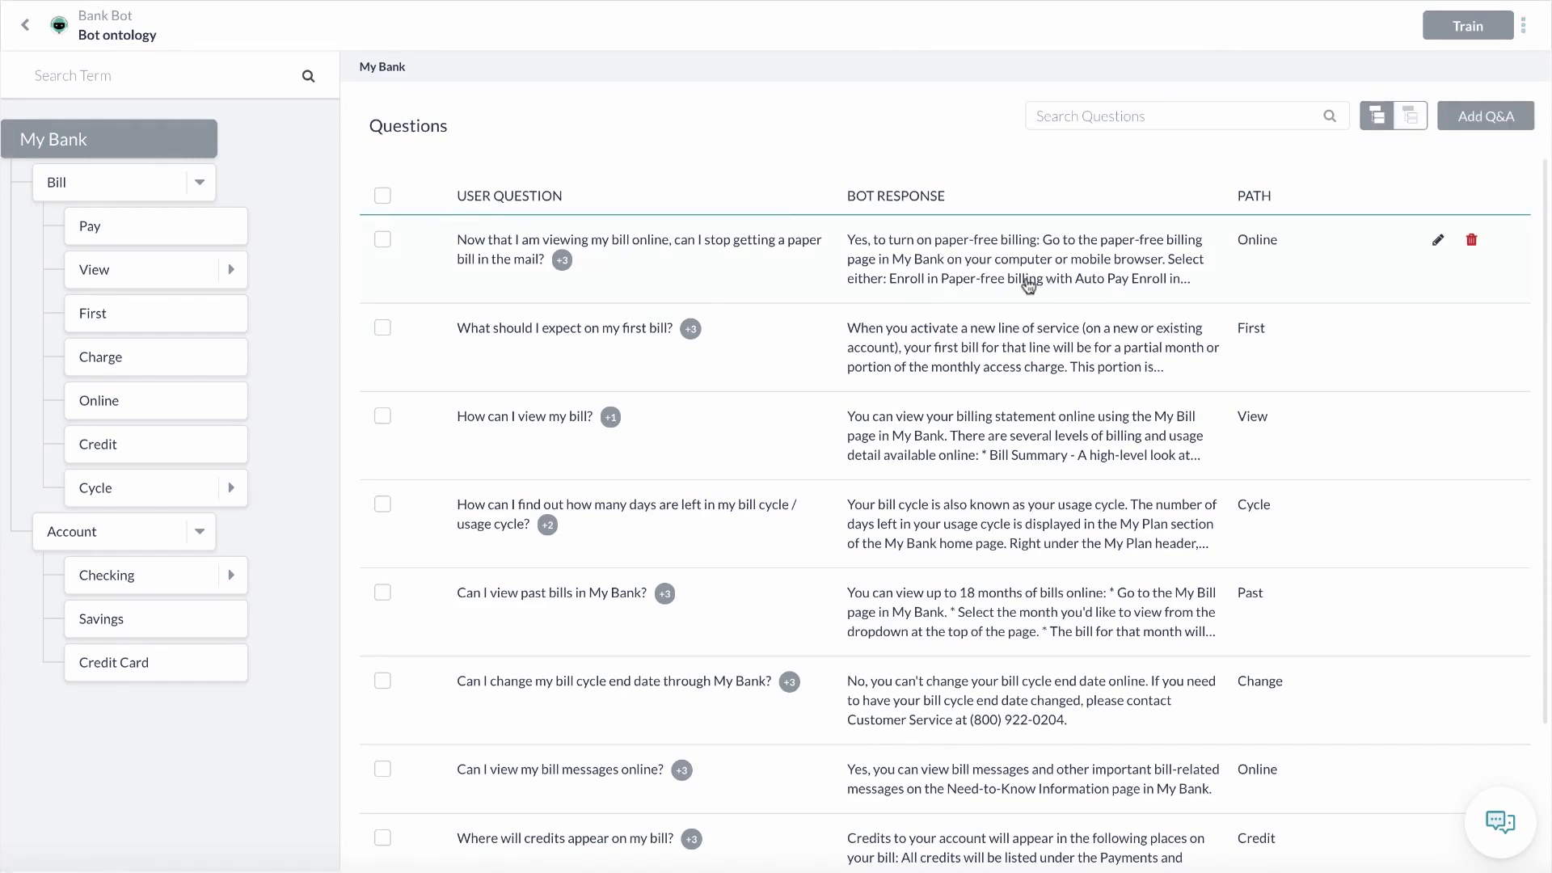
pyautogui.click(637, 249)
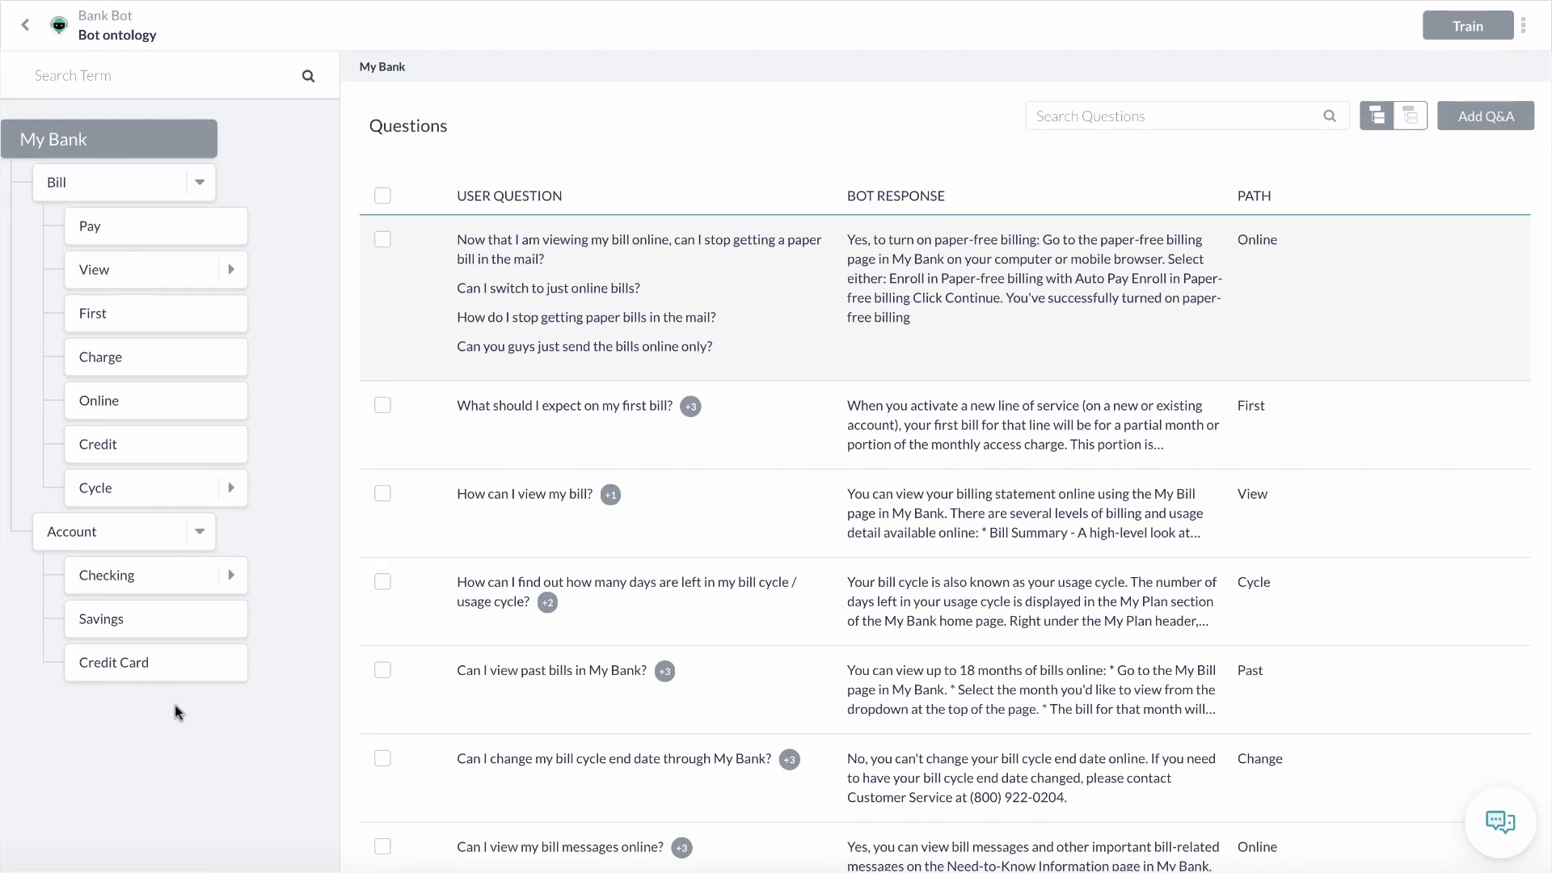
# Review the questions and answers under the Bill node and its Pay, View, First and Charge child nodes
pyautogui.click(134, 188)
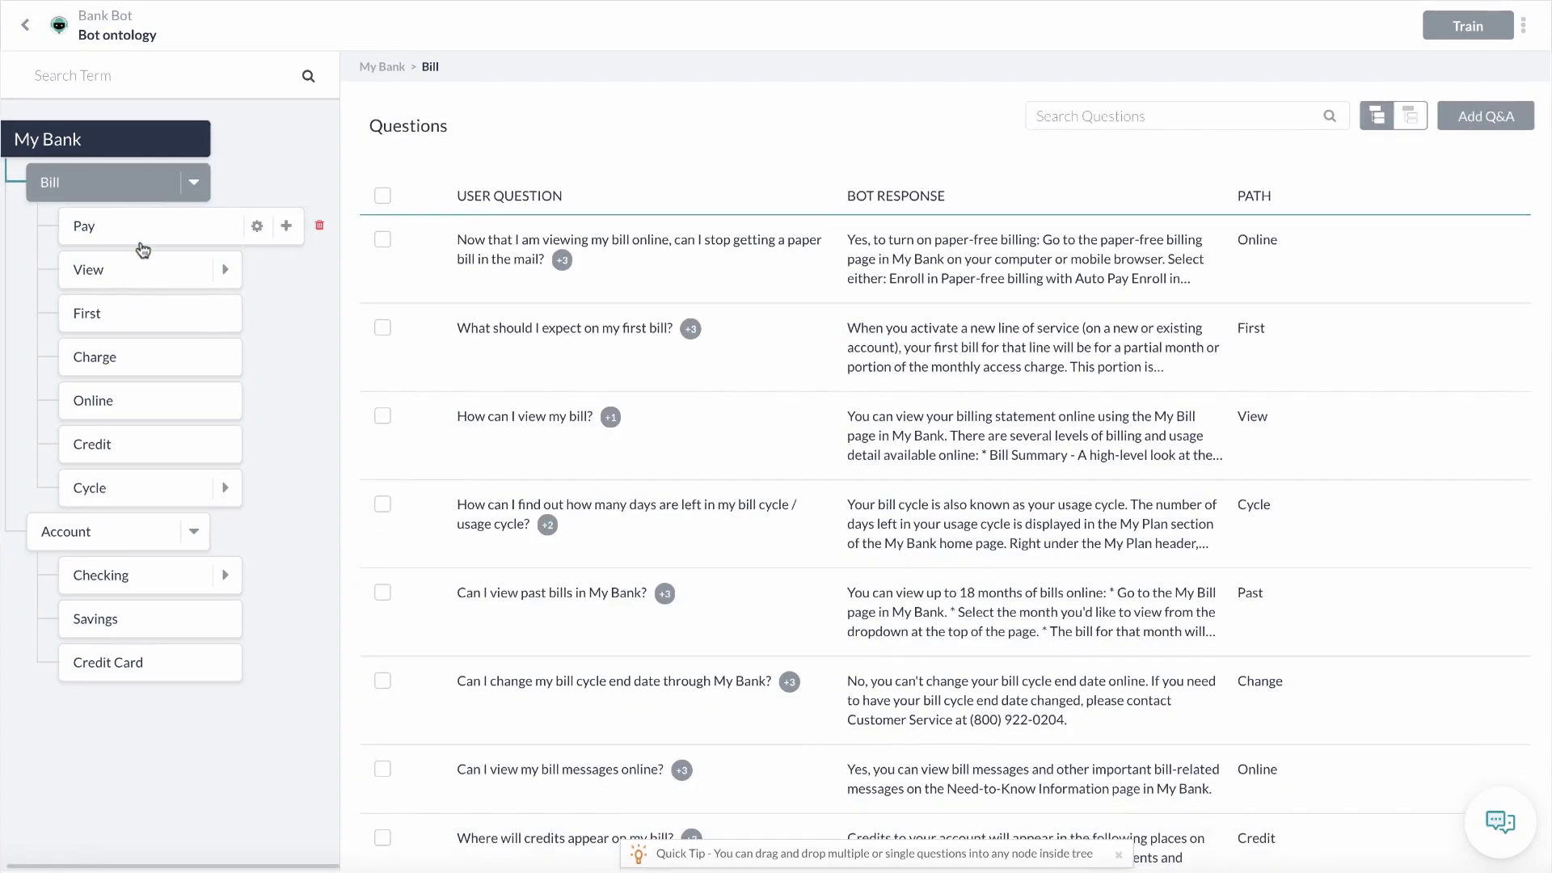
pyautogui.click(143, 241)
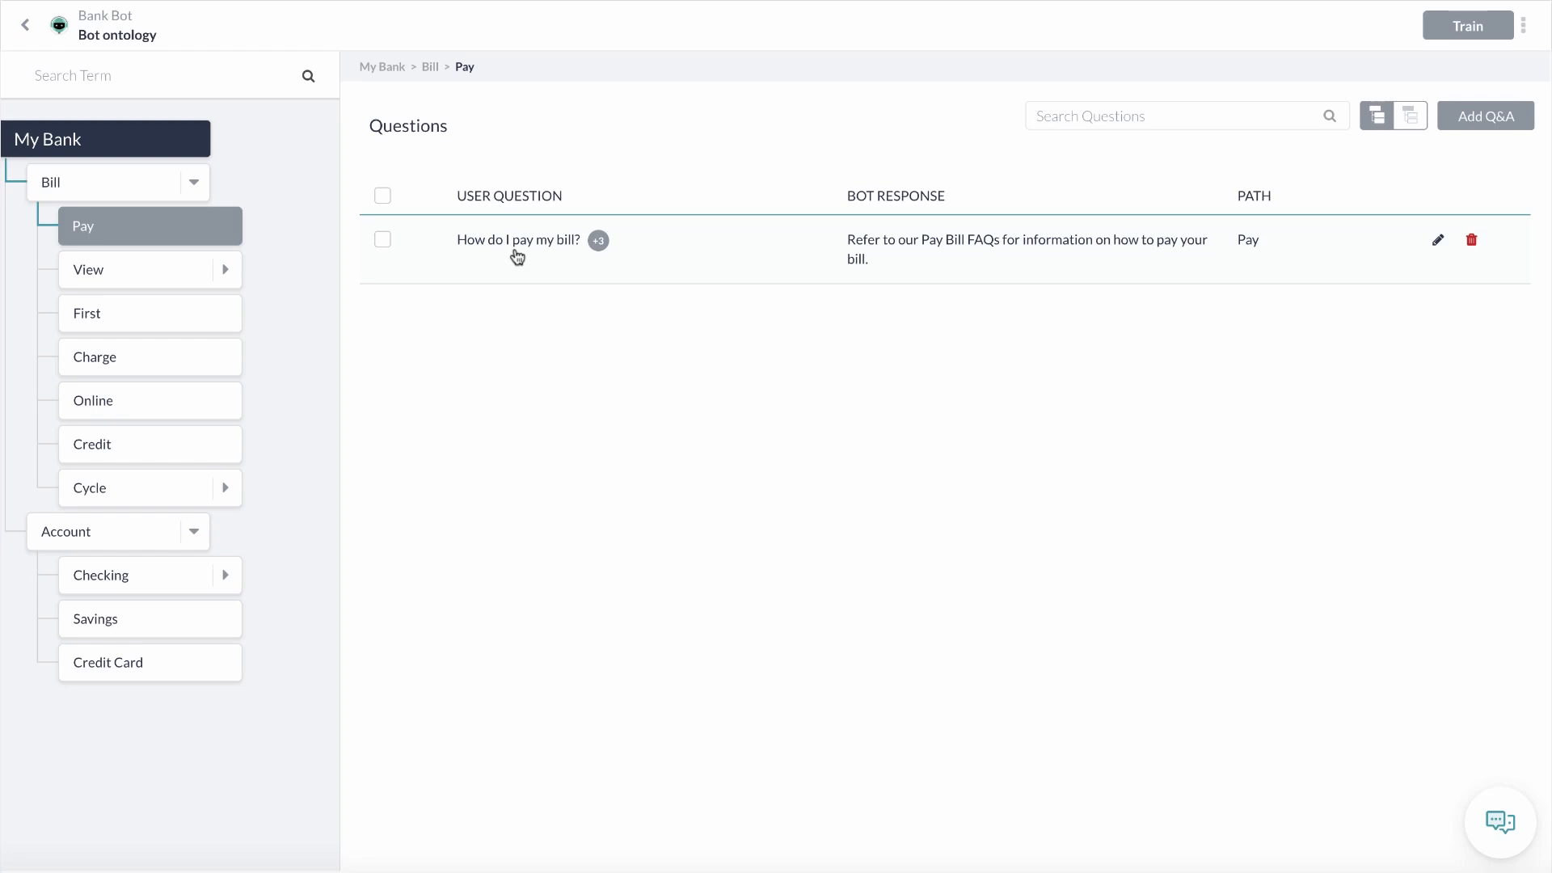
pyautogui.click(121, 270)
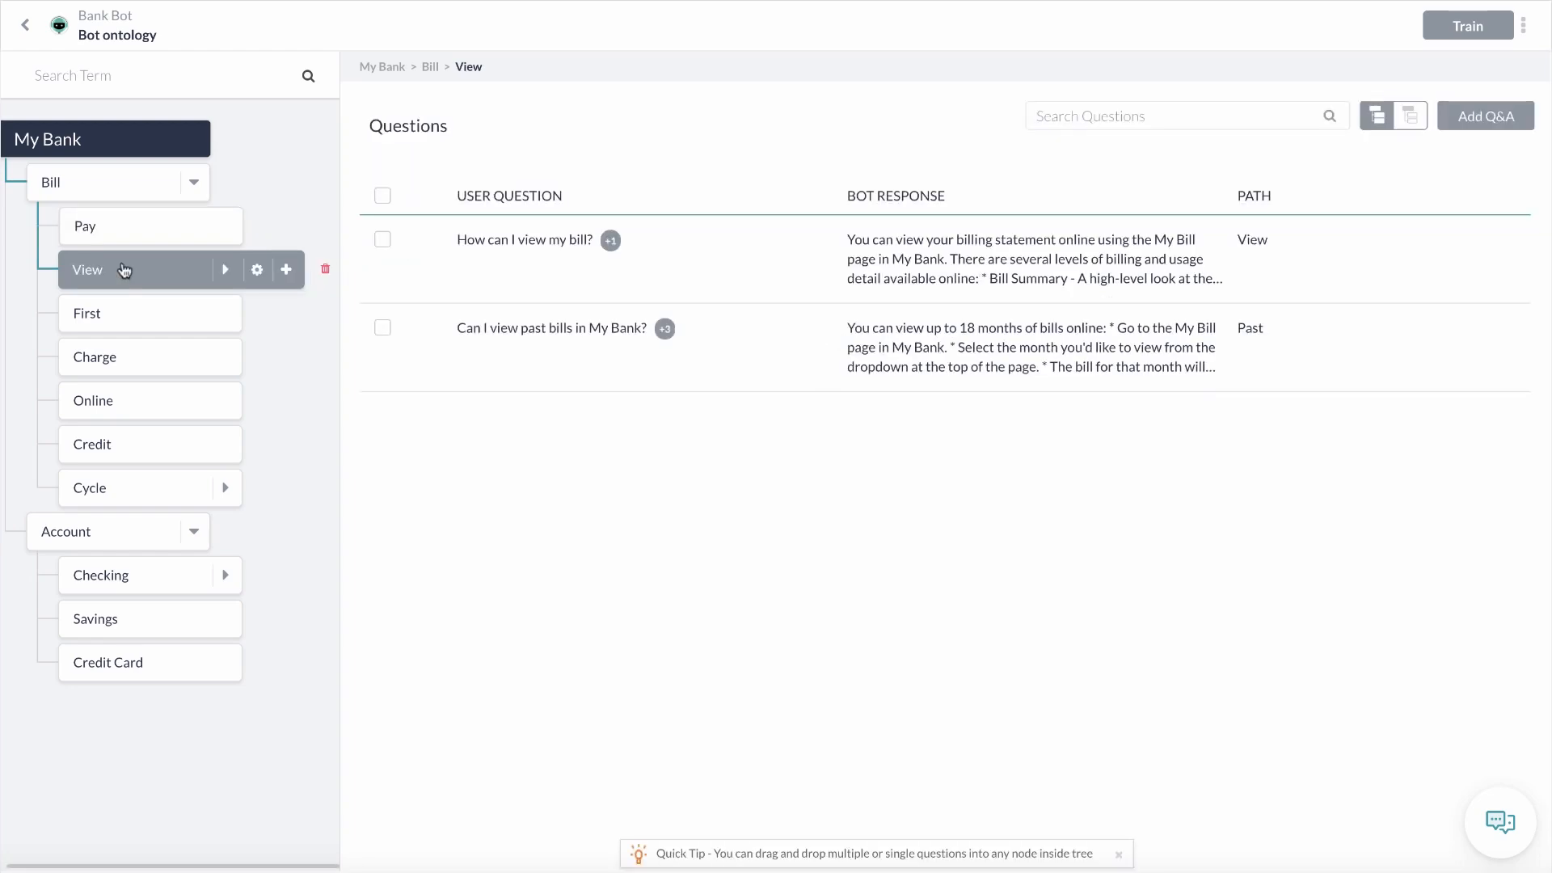
pyautogui.click(116, 325)
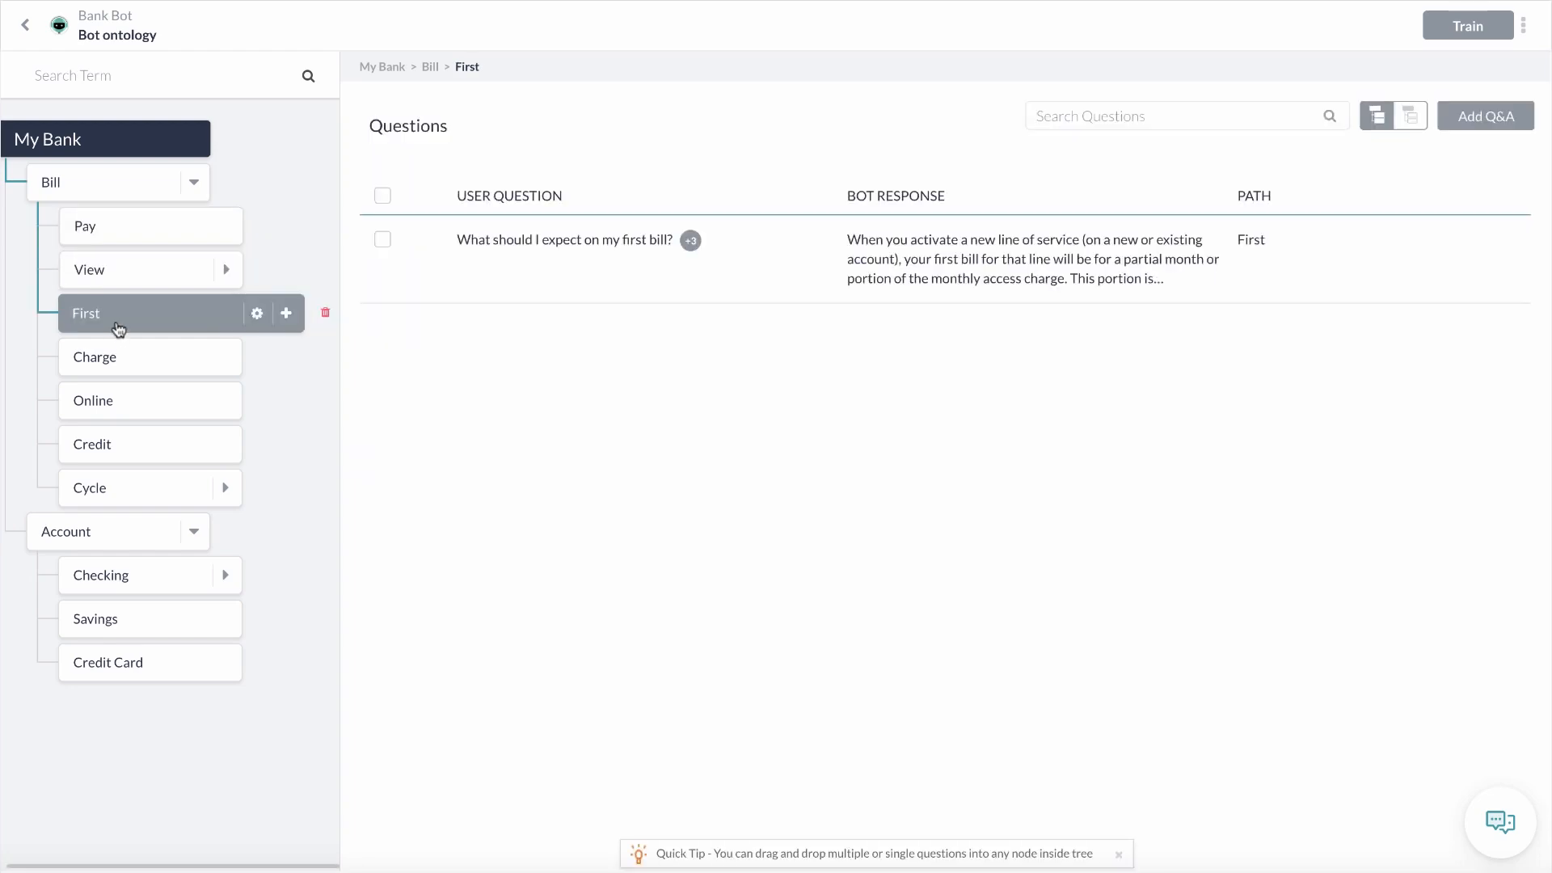
pyautogui.click(115, 368)
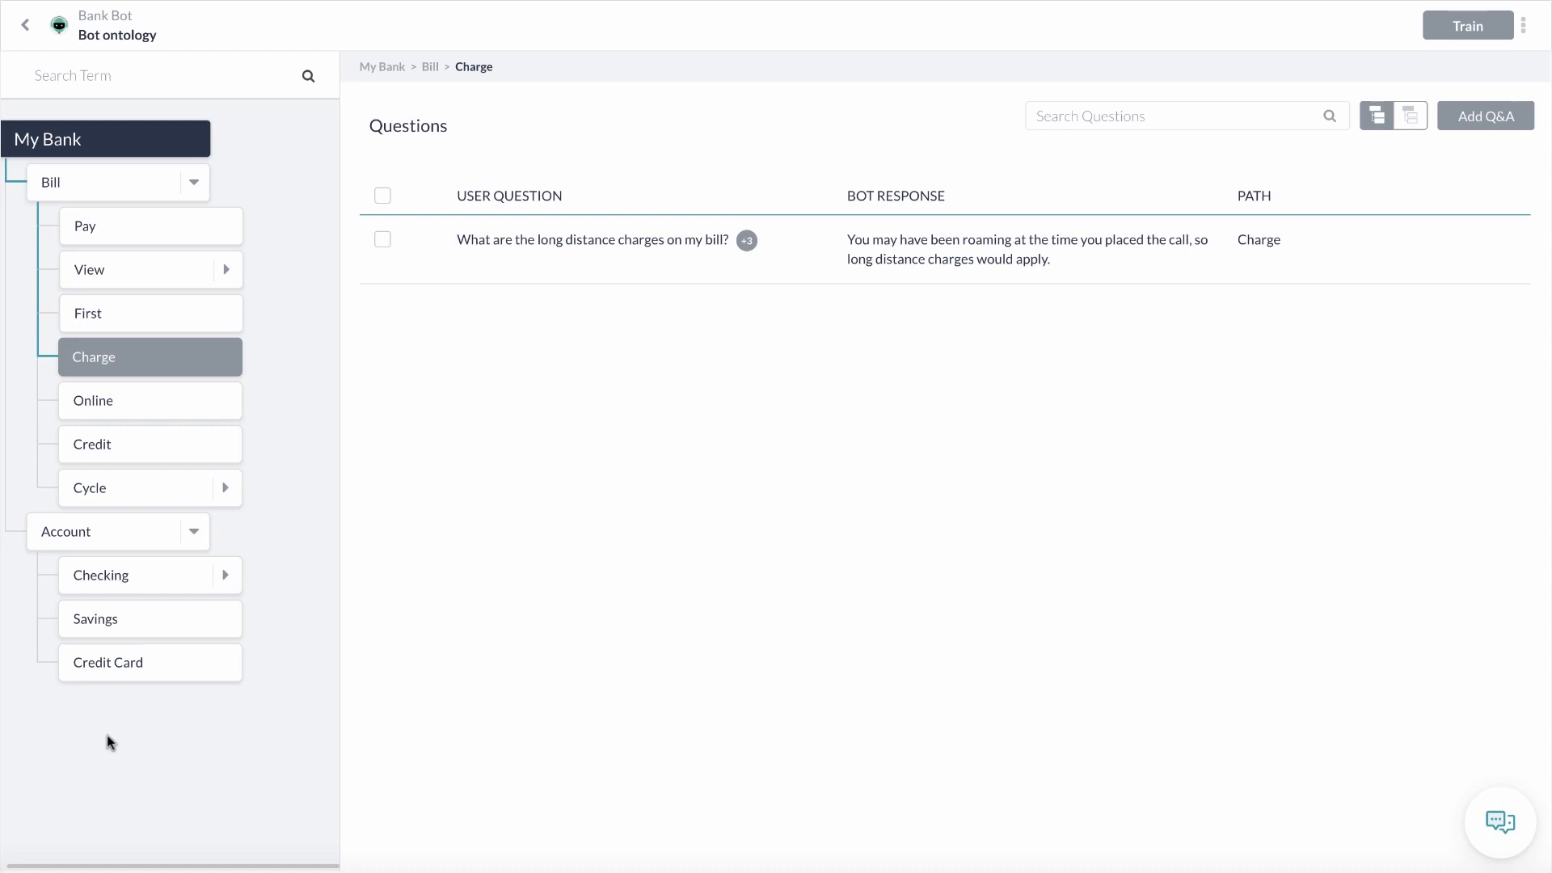
# Leave the ontology and look at the general settings of the New Bill Alert alert task
pyautogui.click(26, 29)
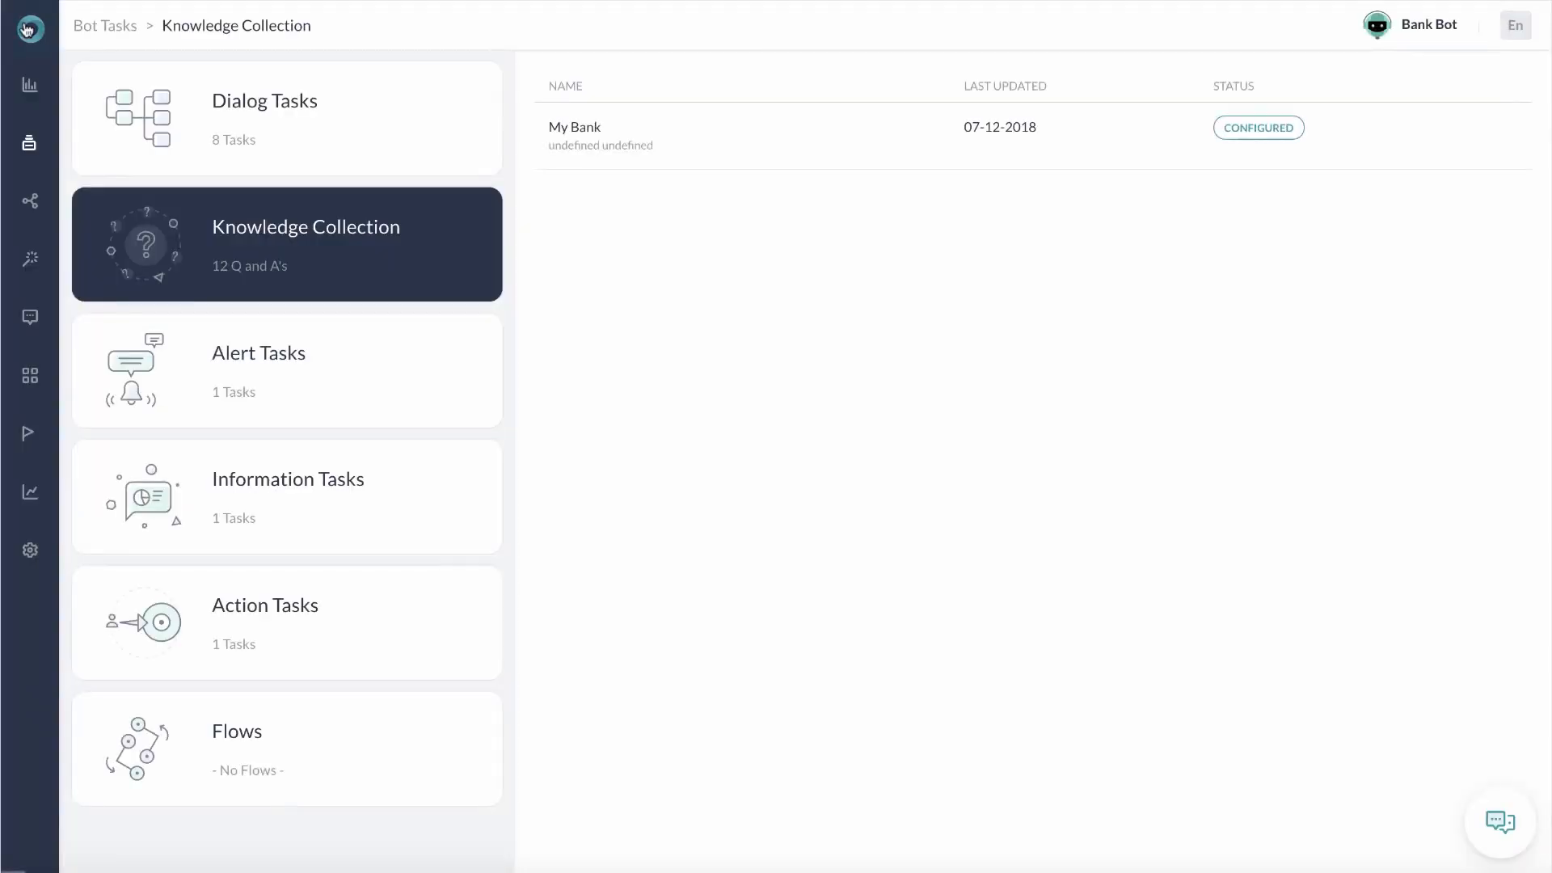
pyautogui.click(324, 367)
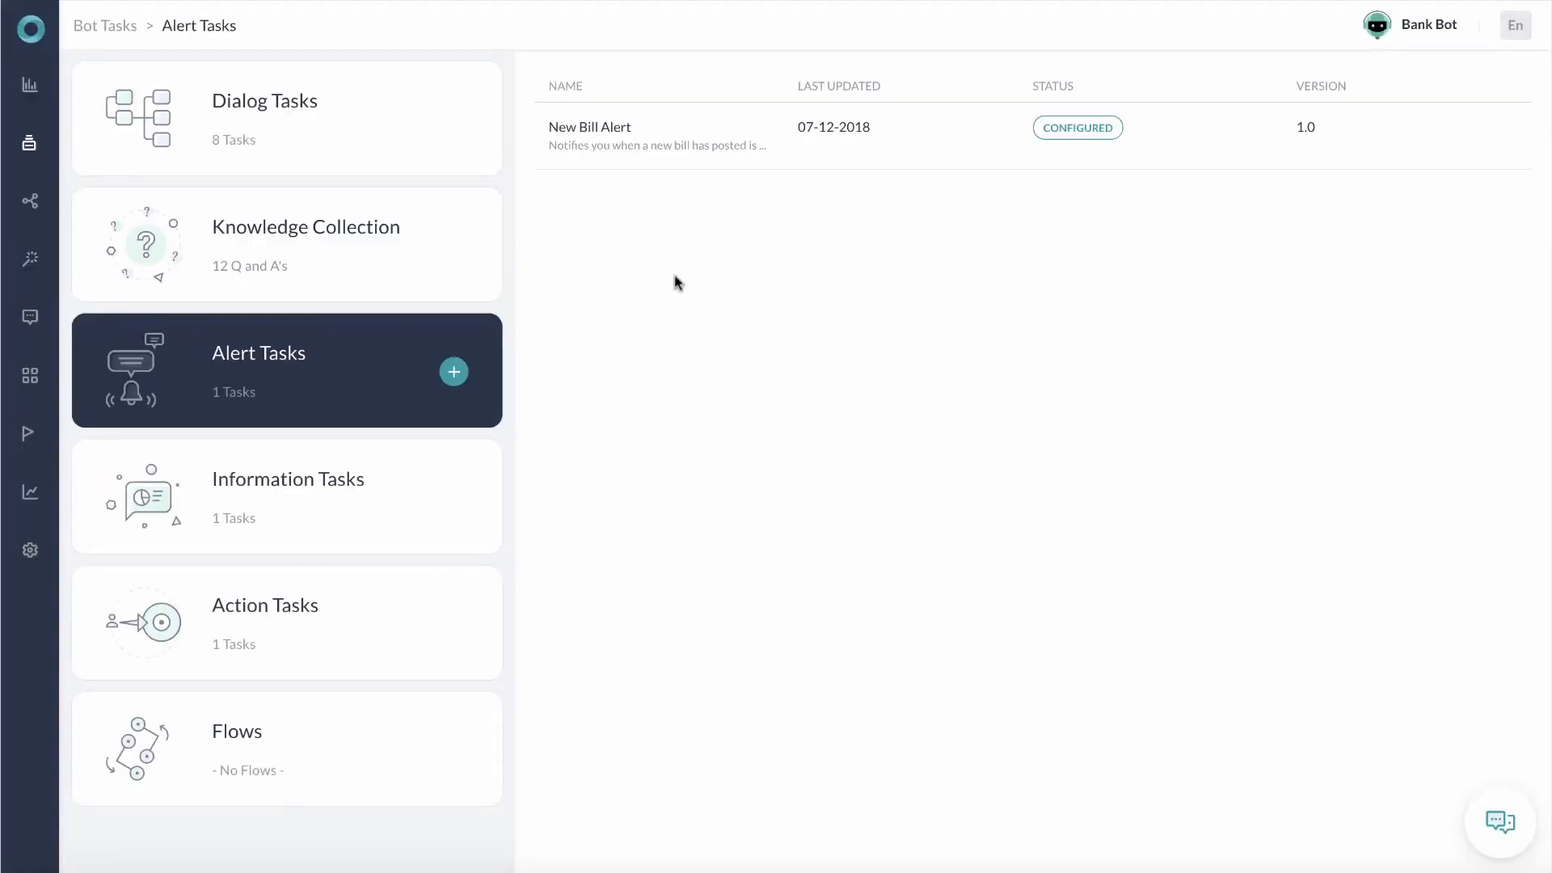
pyautogui.click(678, 138)
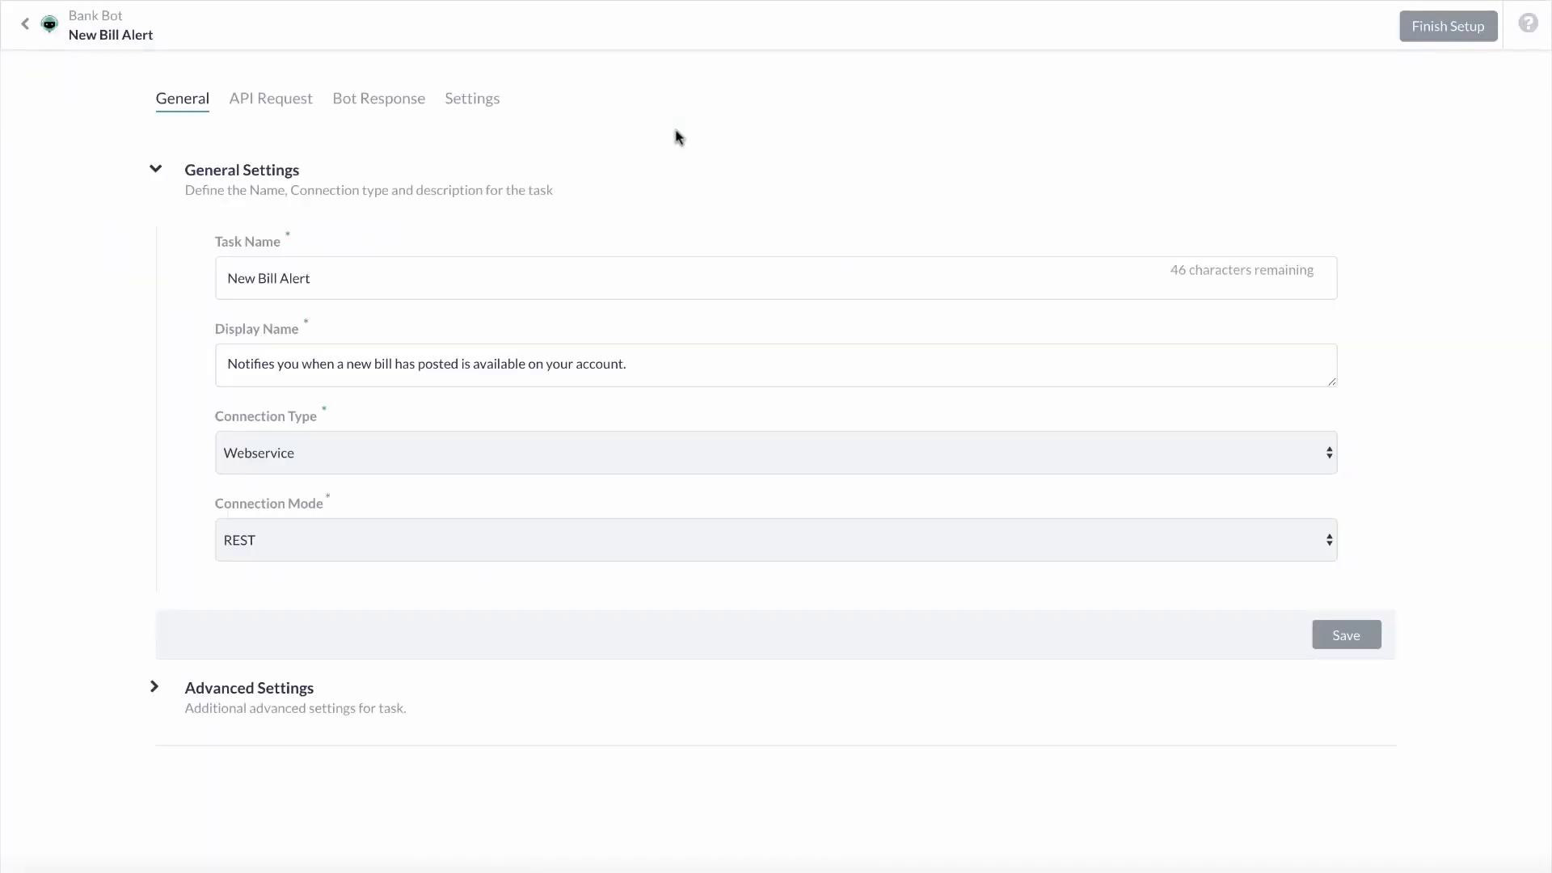
pyautogui.click(25, 25)
# Inspect the Search transactions information task's general settings and the Request and Parameters sections of its API request
pyautogui.click(291, 485)
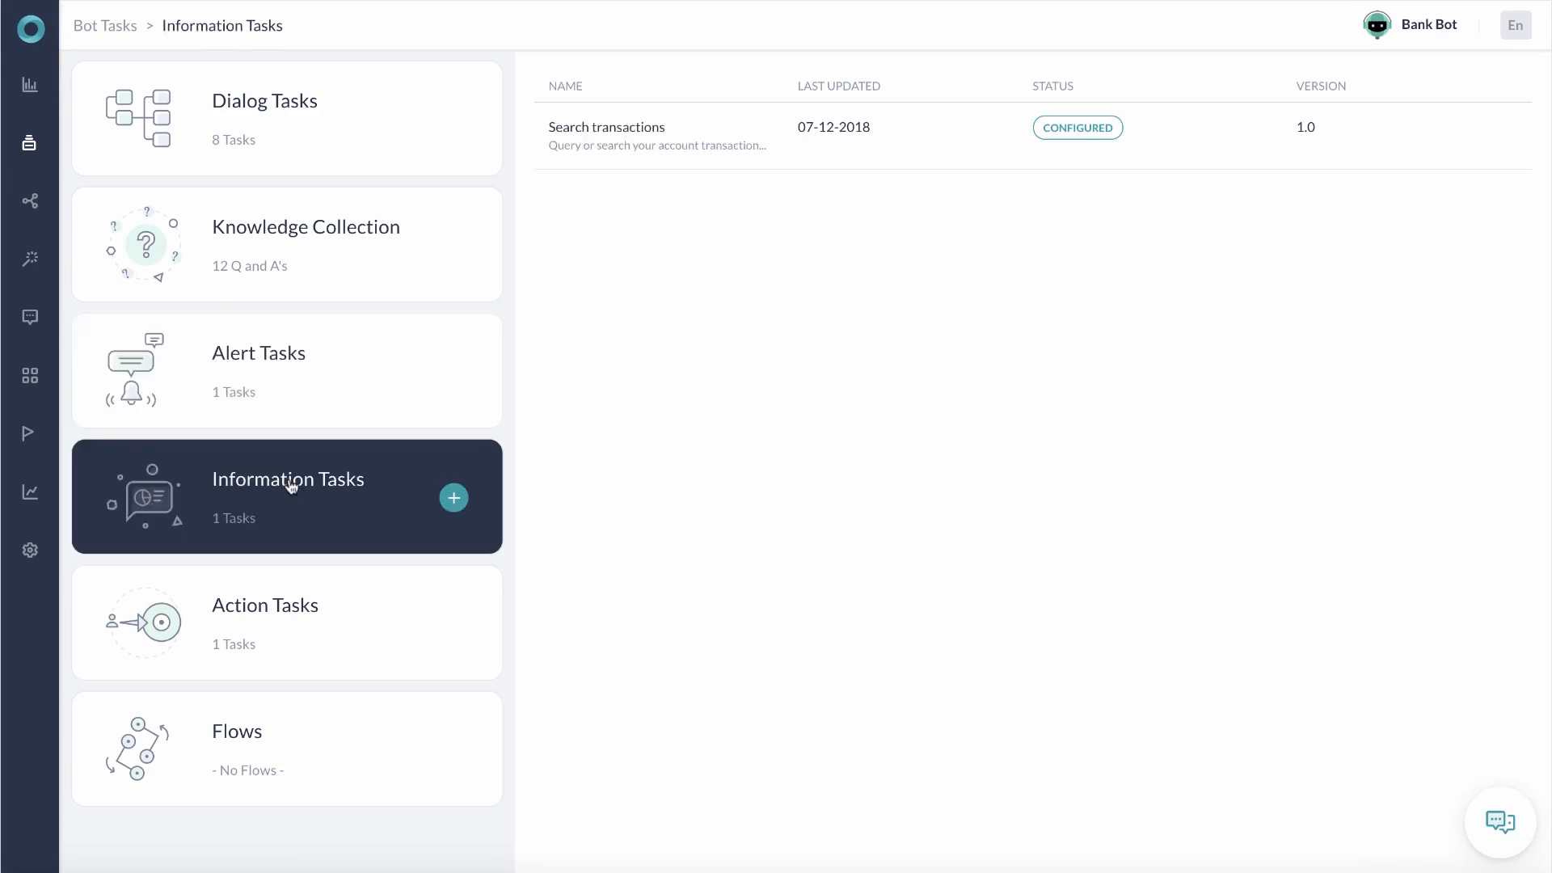
pyautogui.click(677, 161)
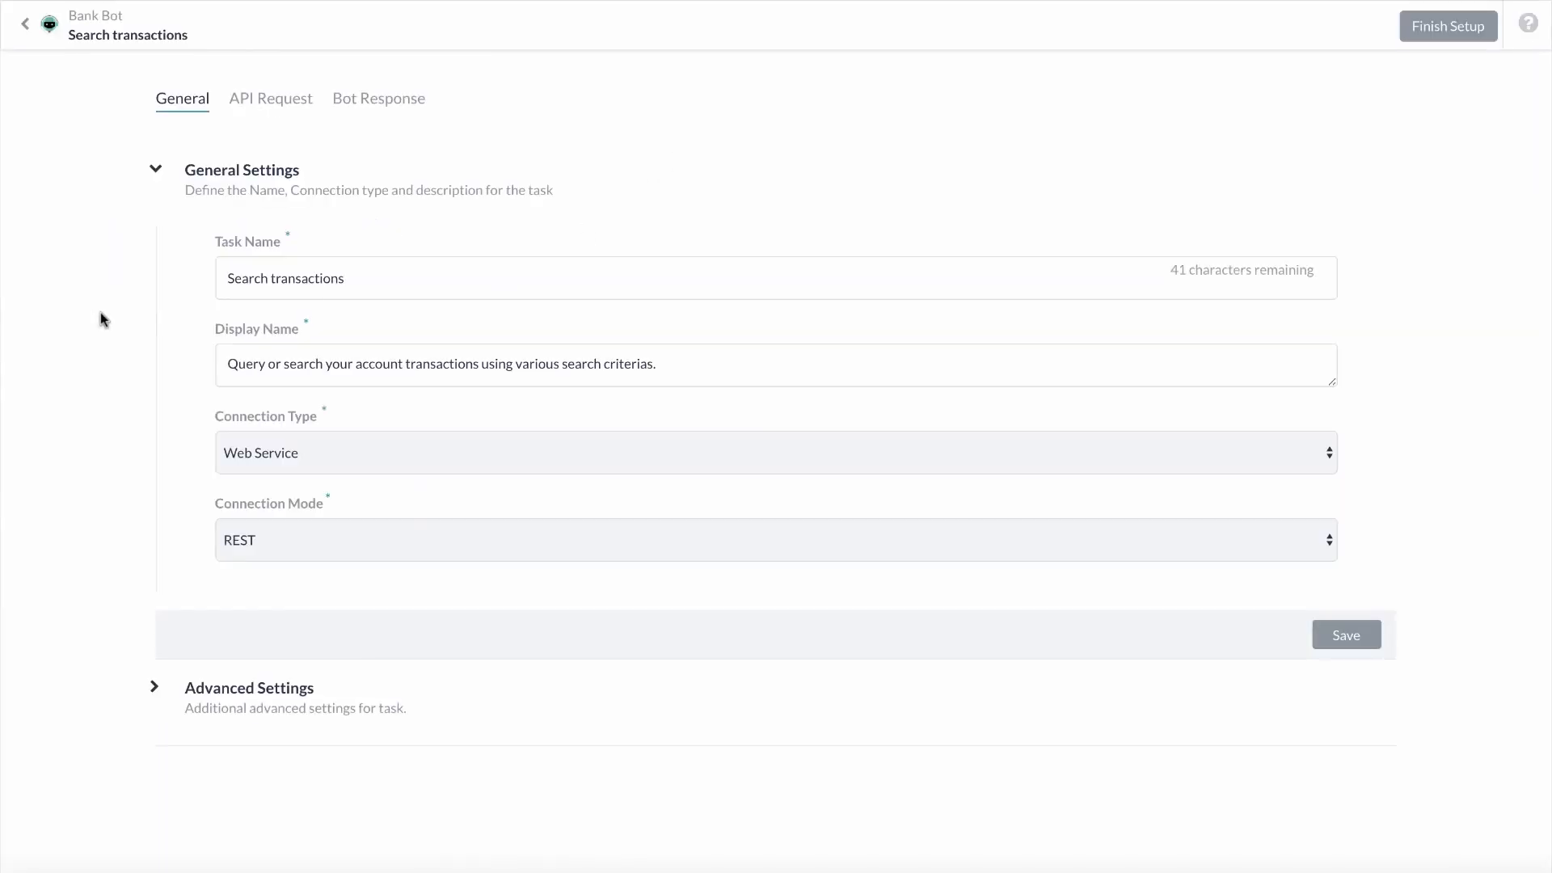
pyautogui.click(283, 106)
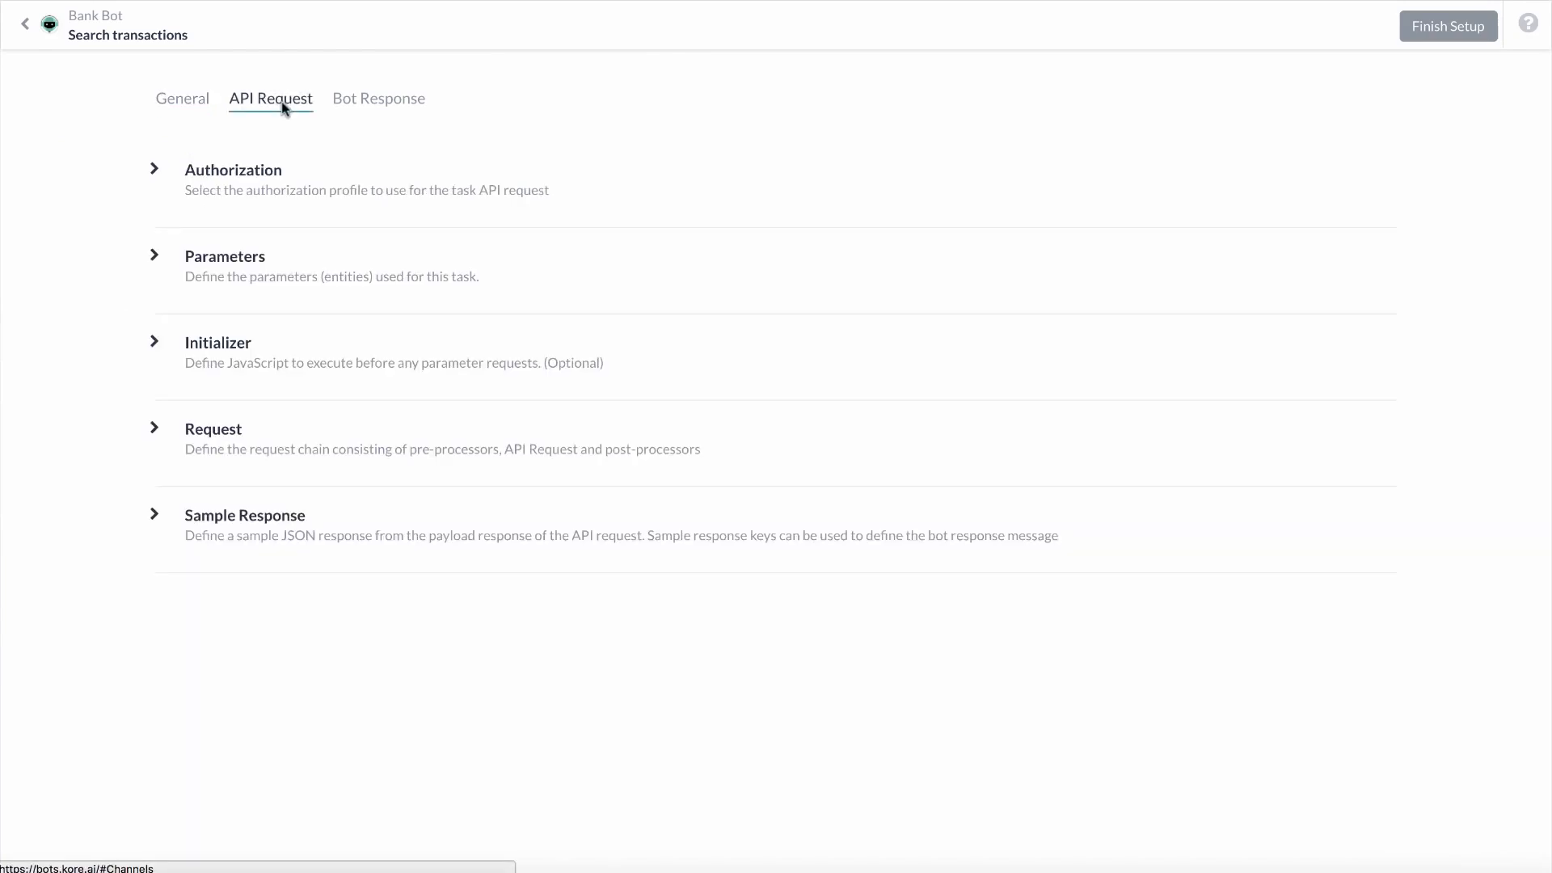
pyautogui.click(156, 432)
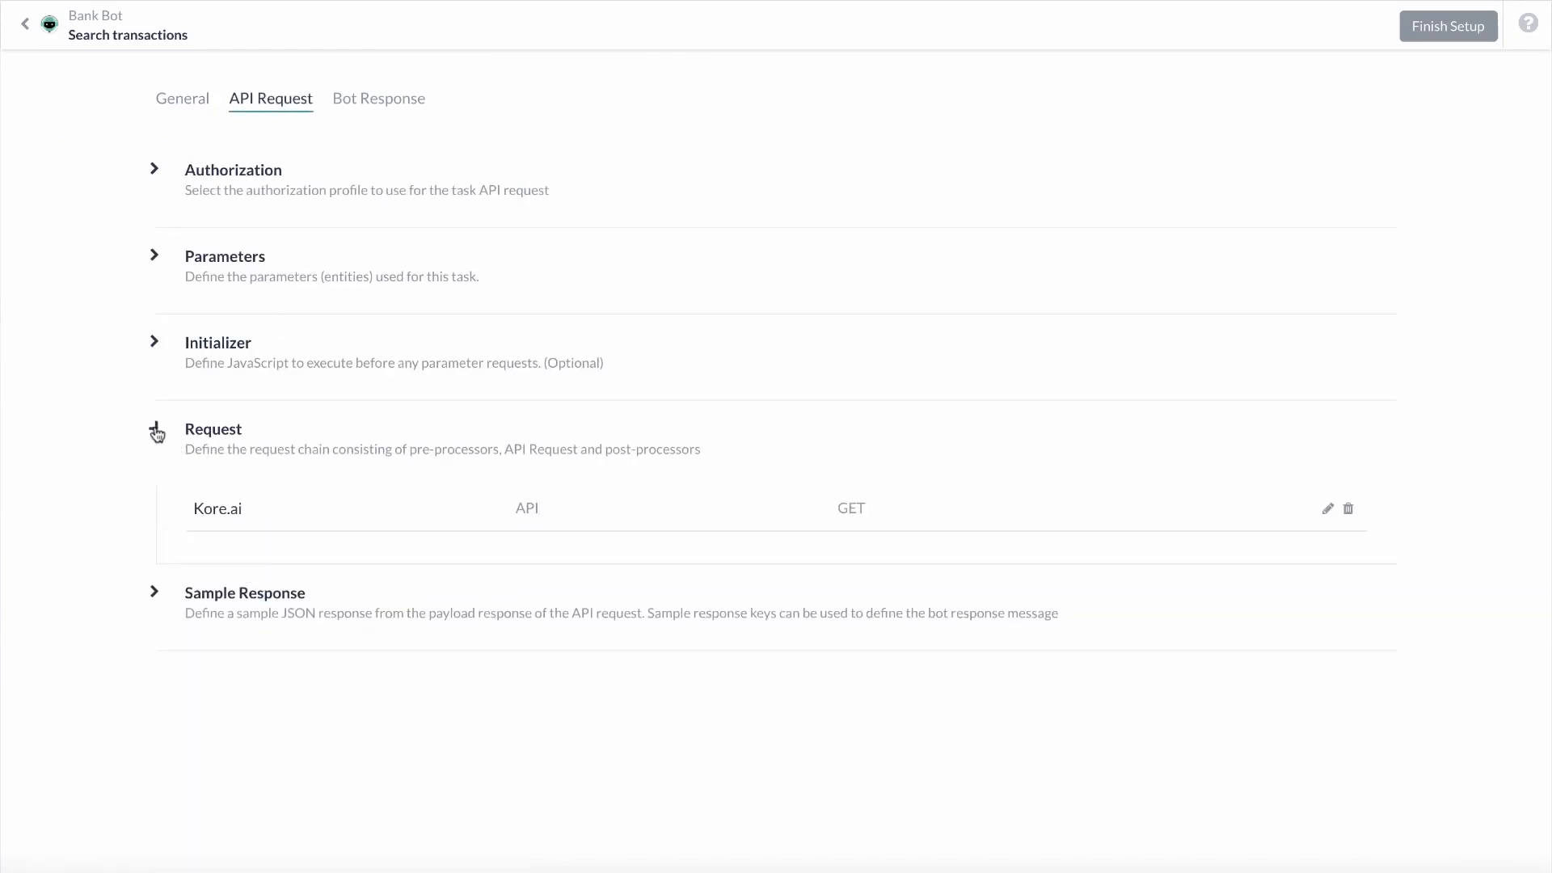
pyautogui.click(153, 254)
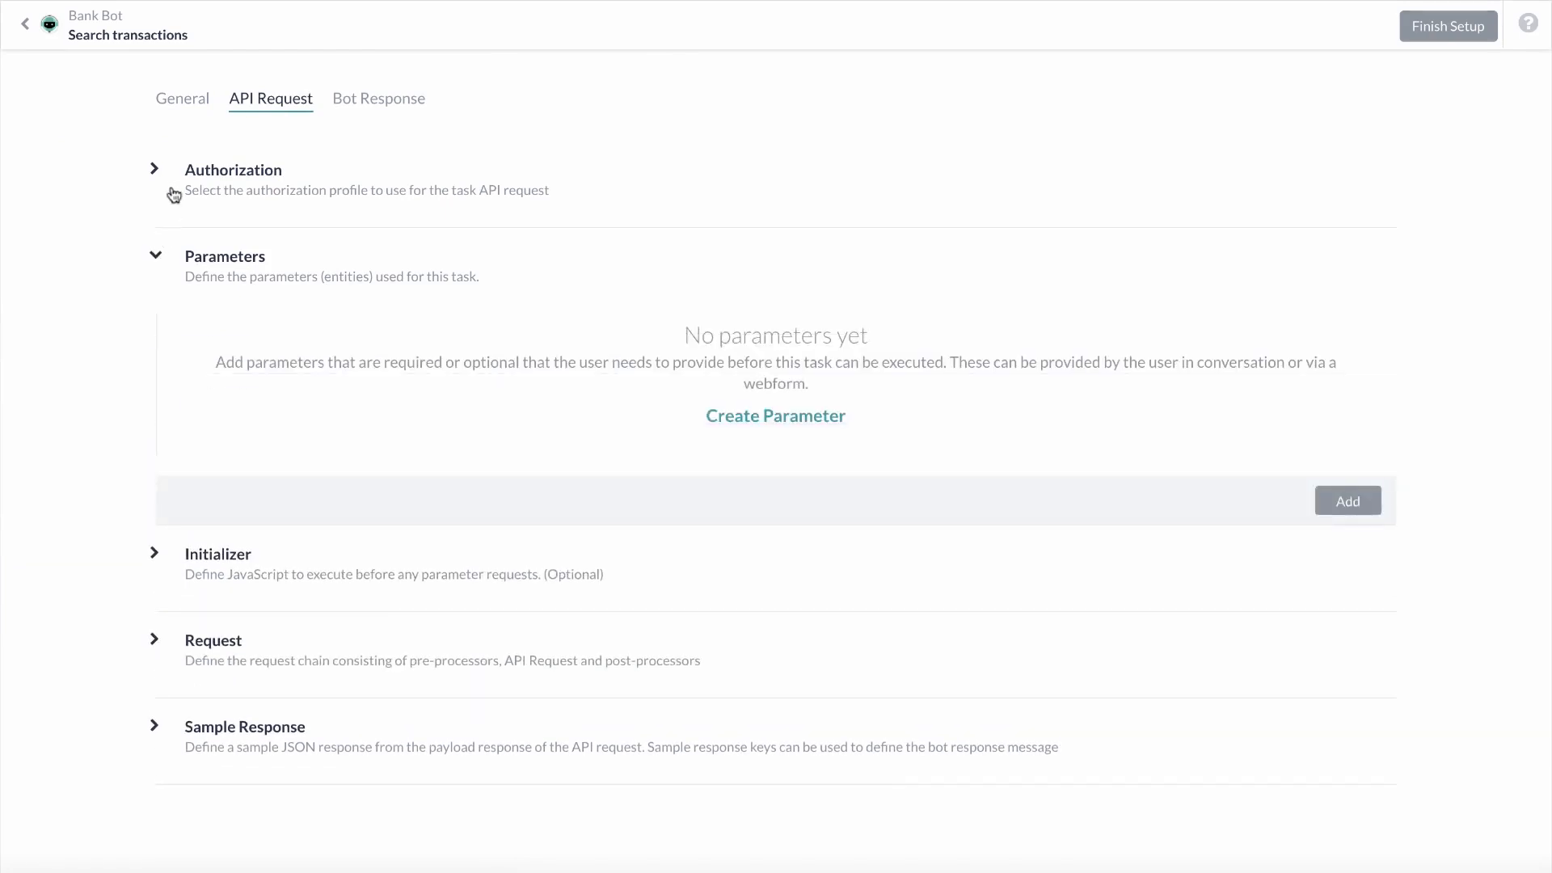
pyautogui.click(25, 24)
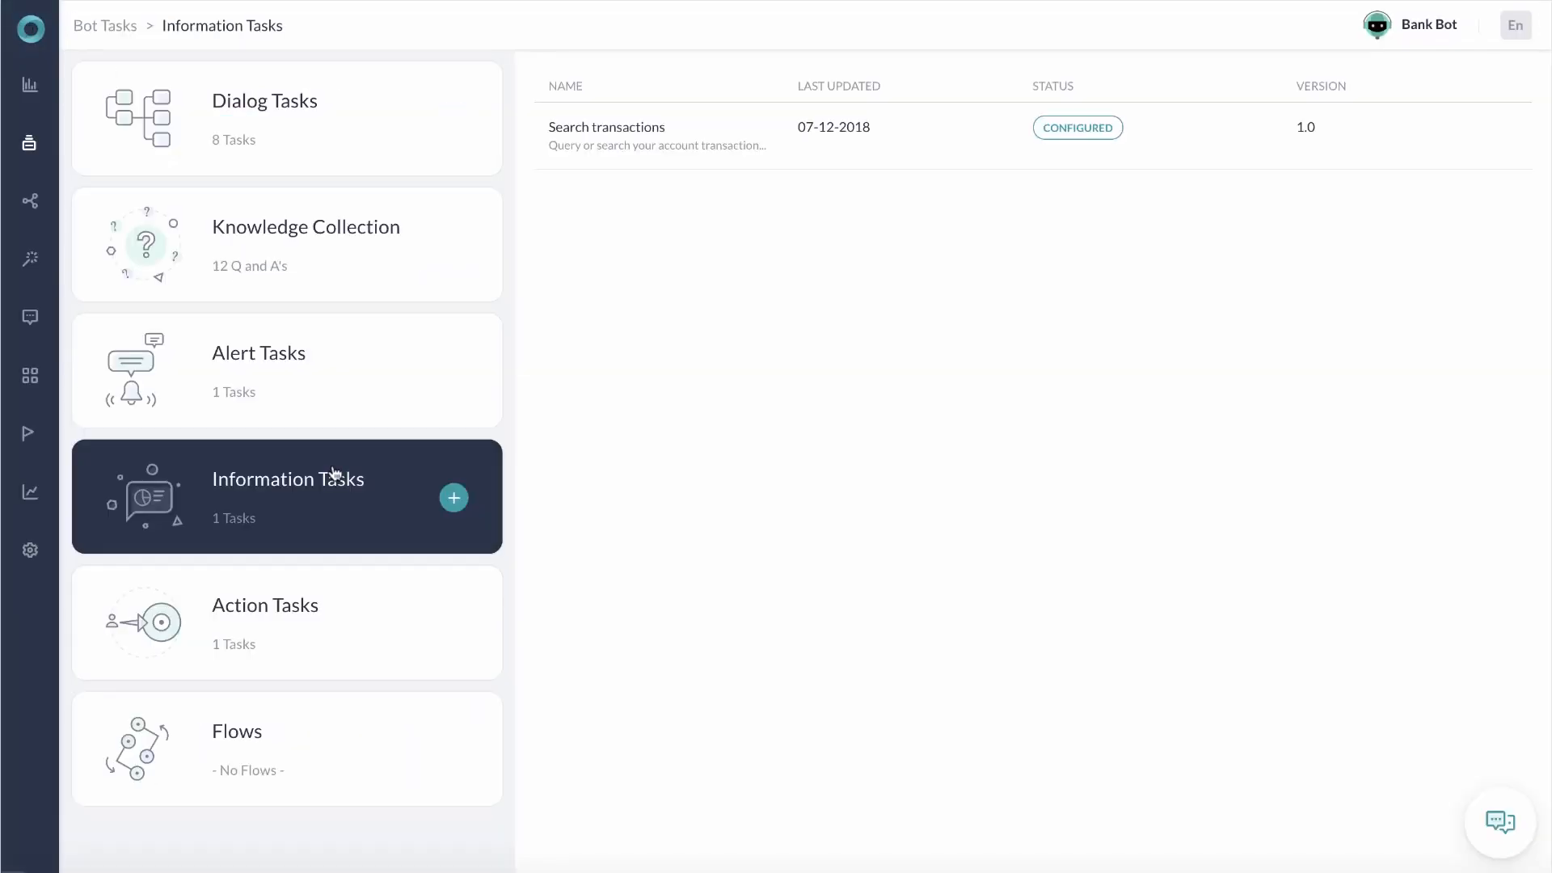
# View the general settings of the Report card lost action task and return to the task list
pyautogui.click(318, 612)
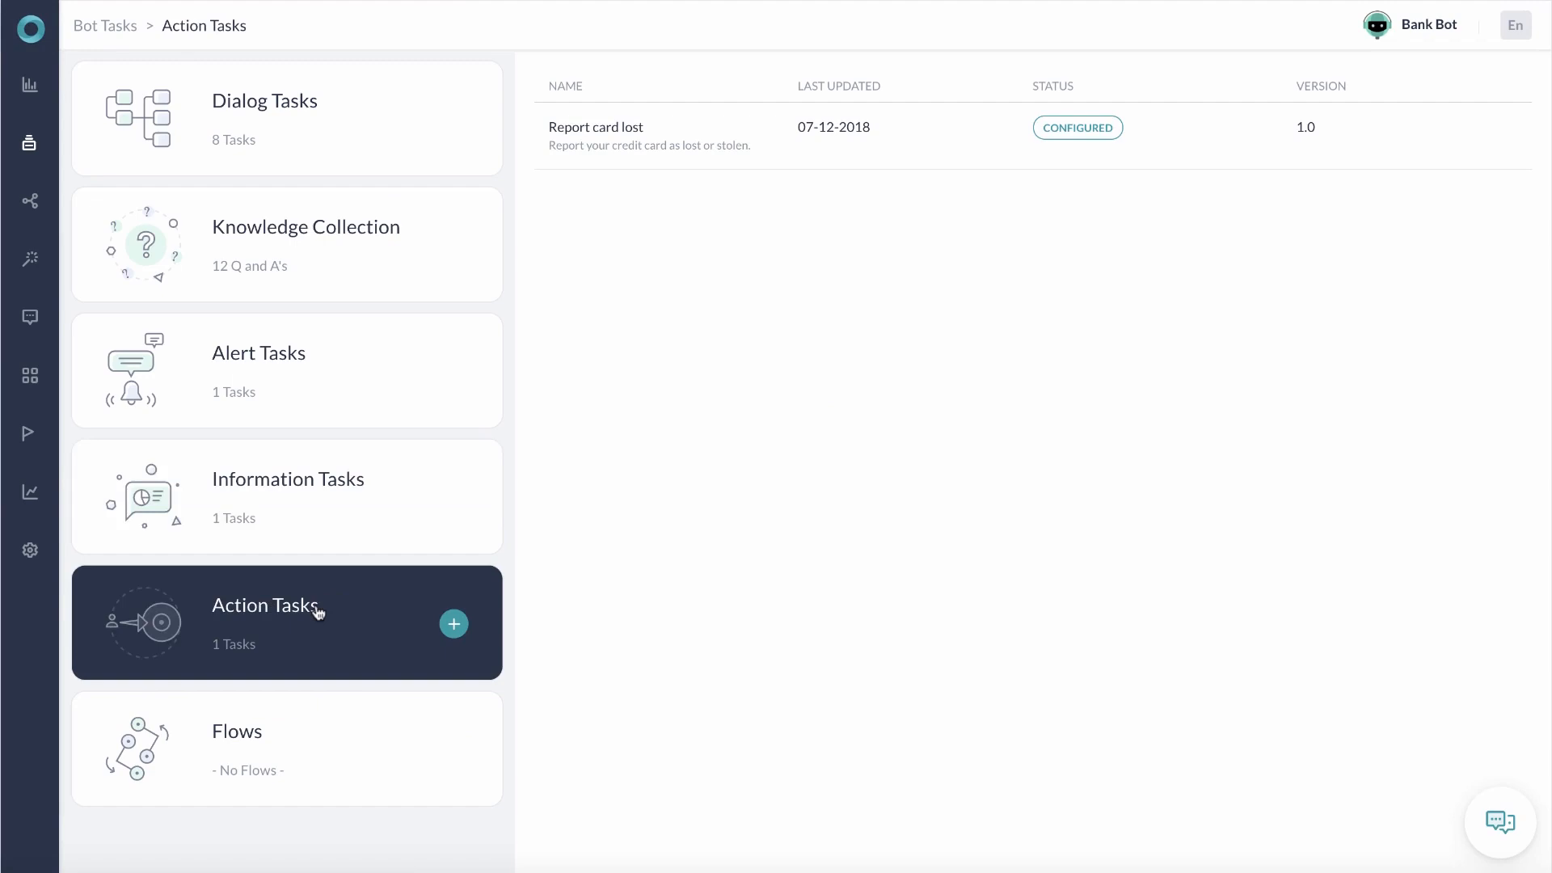
pyautogui.click(669, 157)
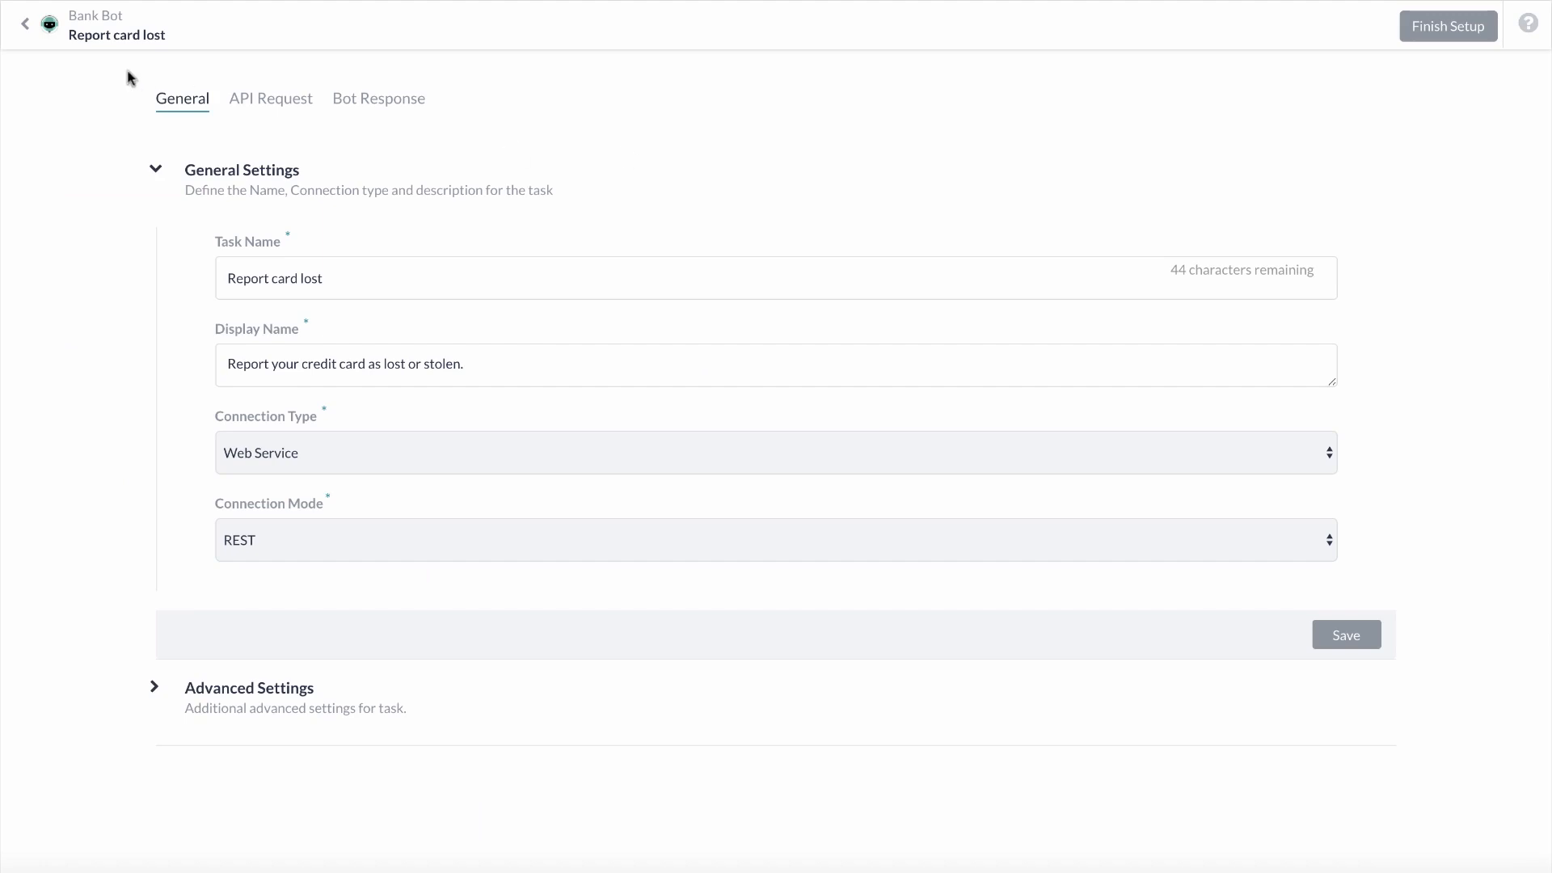
pyautogui.click(26, 25)
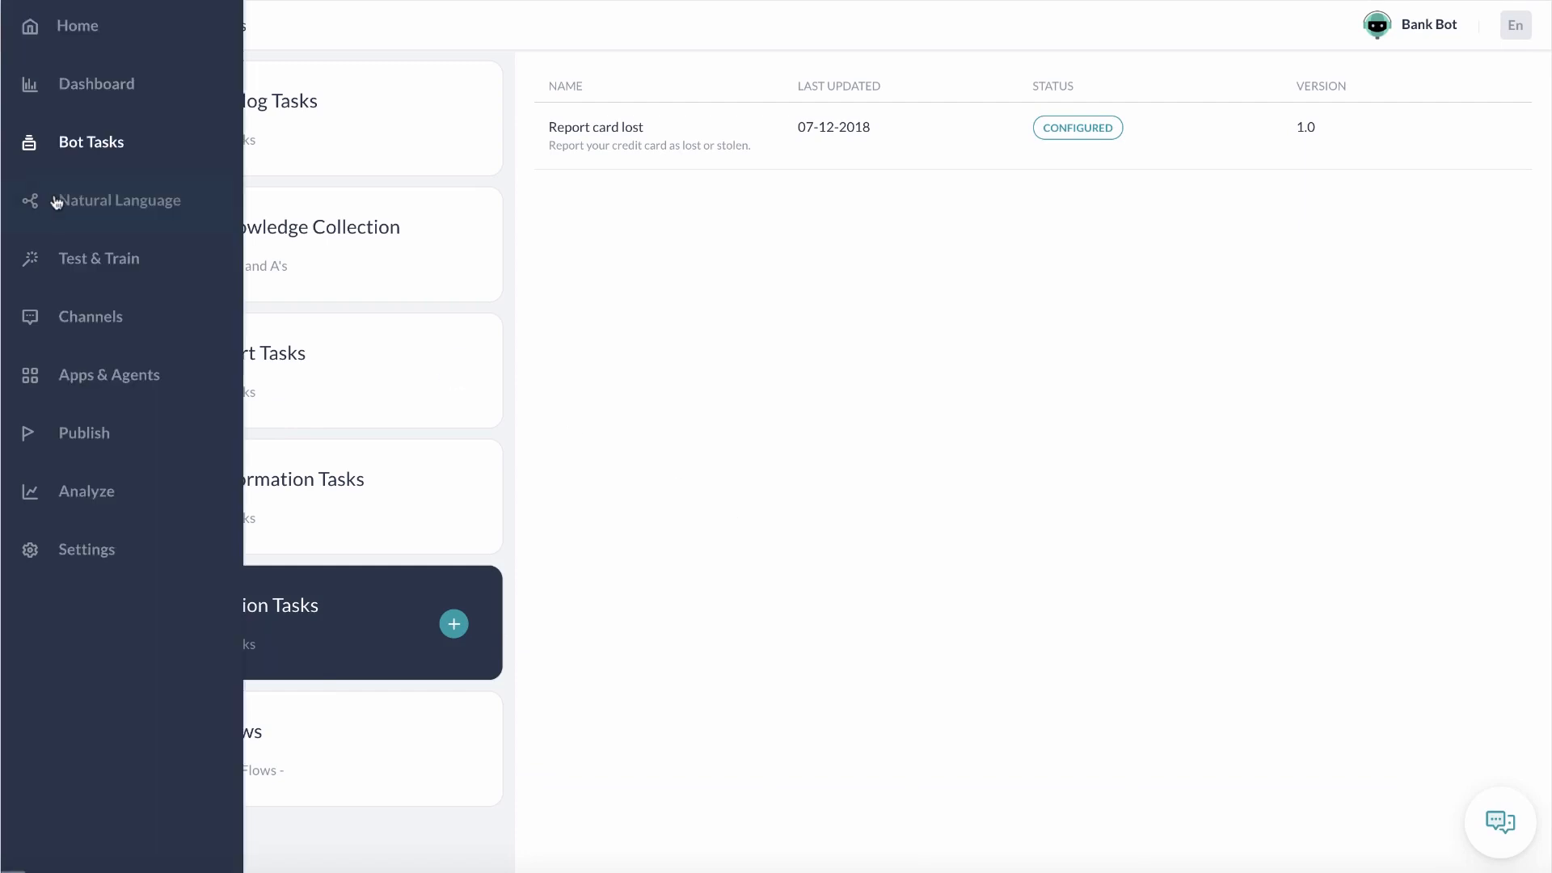
# Open the natural language training section and view the machine learning utterances for the Make payment and Activate Card dialog intents
pyautogui.click(83, 203)
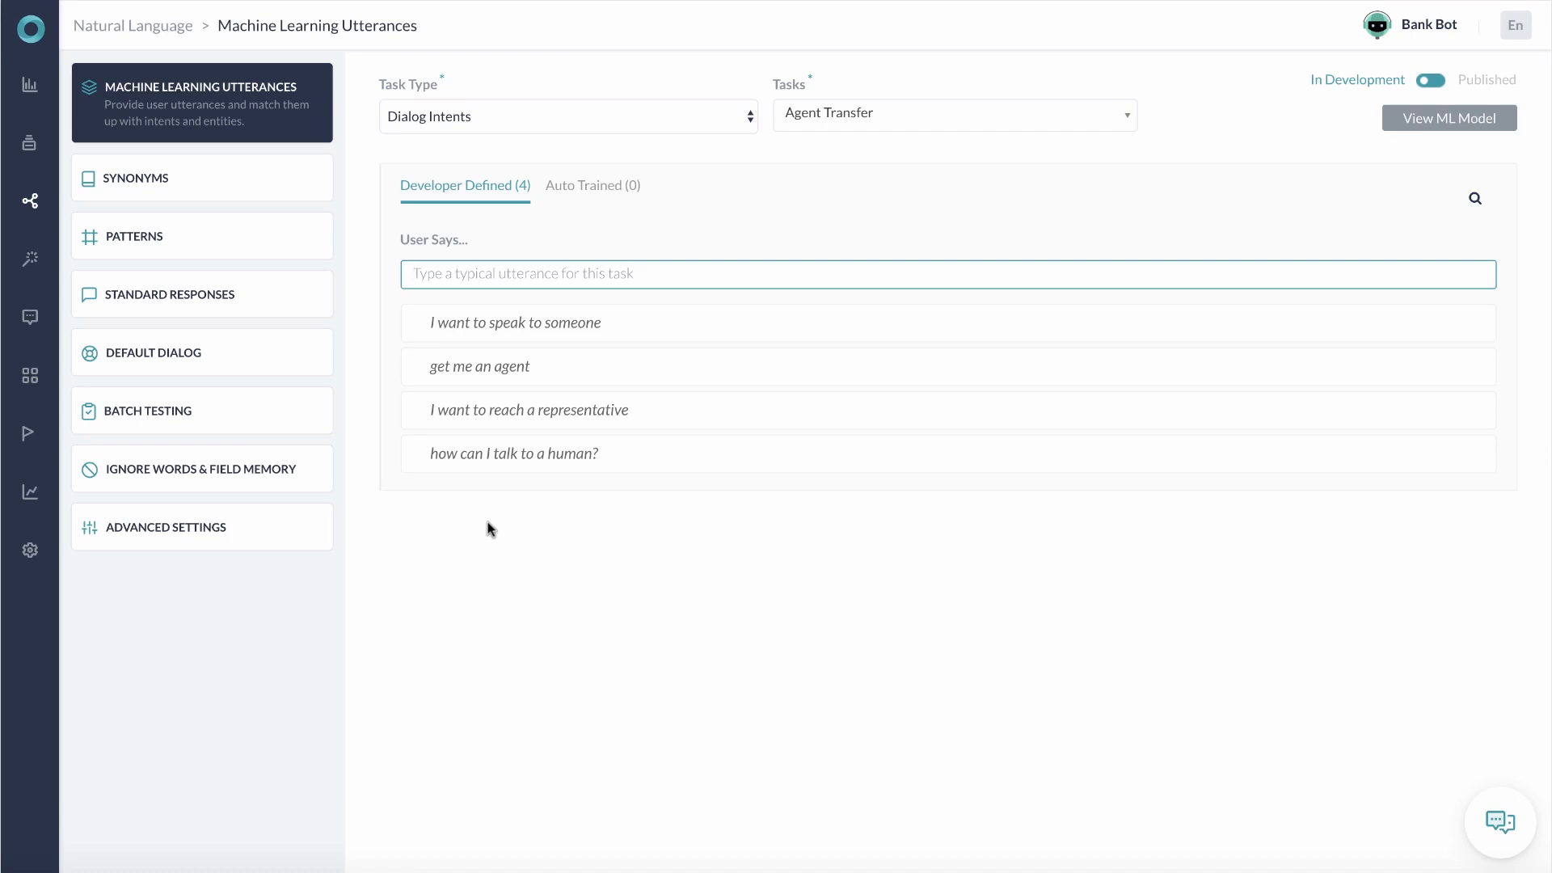
pyautogui.click(895, 115)
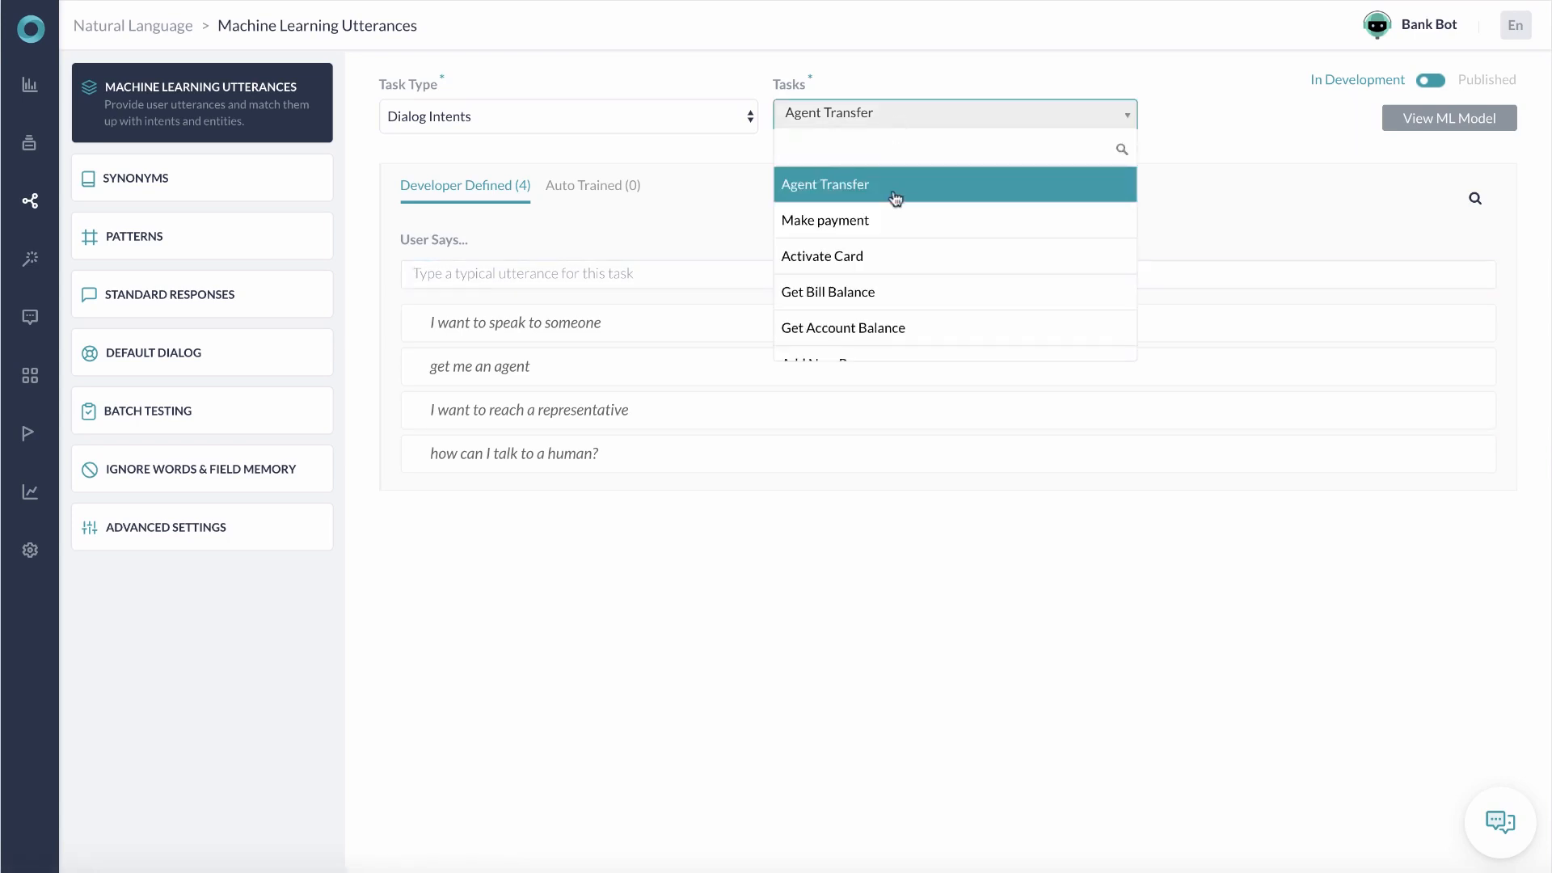
pyautogui.click(892, 232)
pyautogui.click(883, 117)
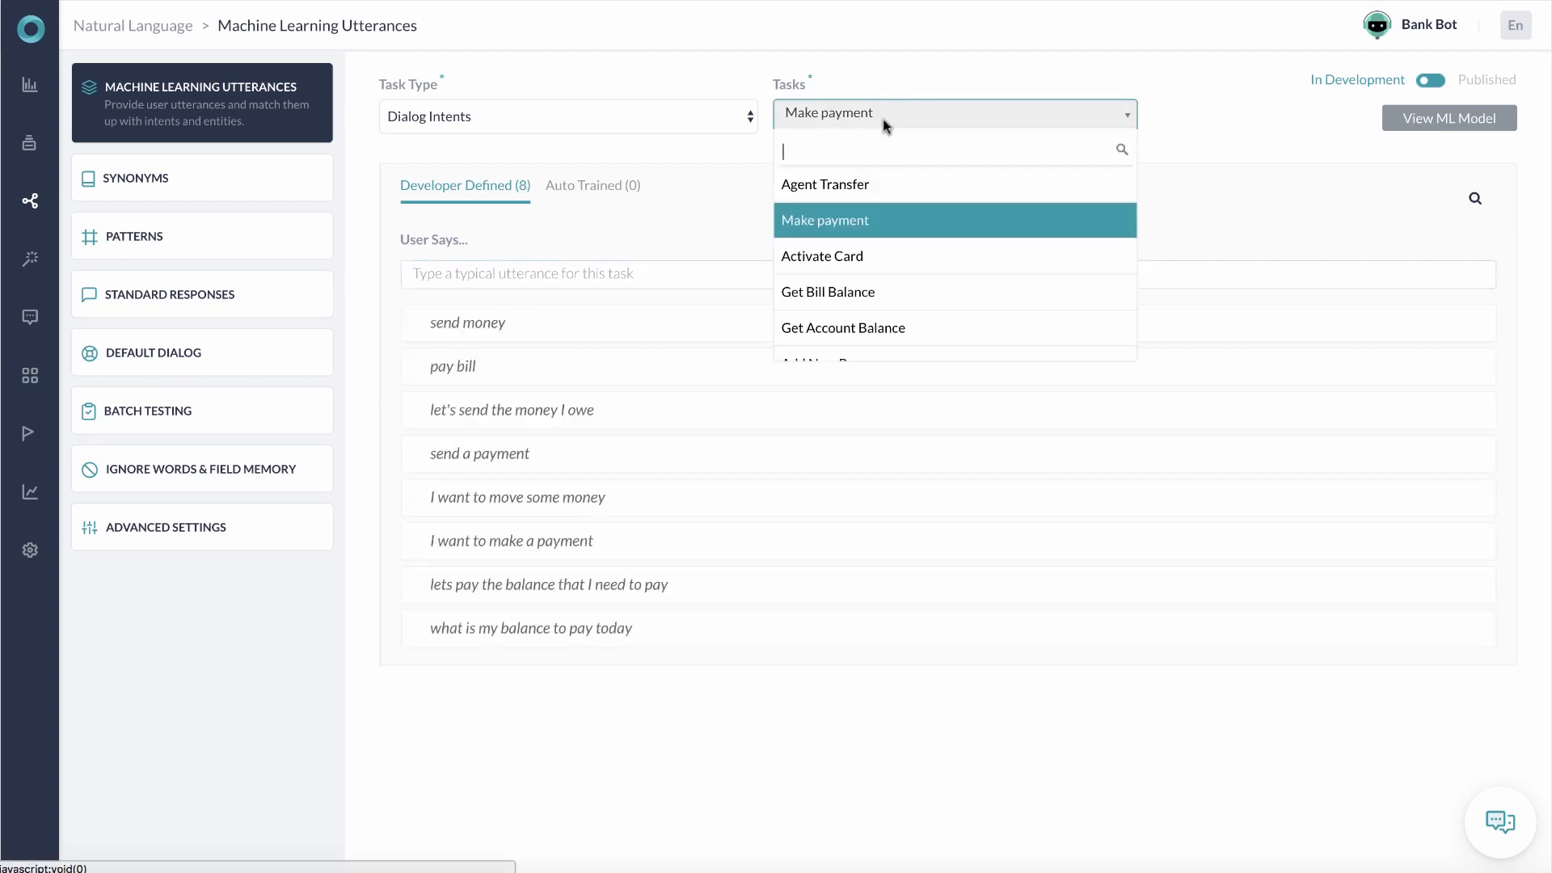
pyautogui.click(884, 253)
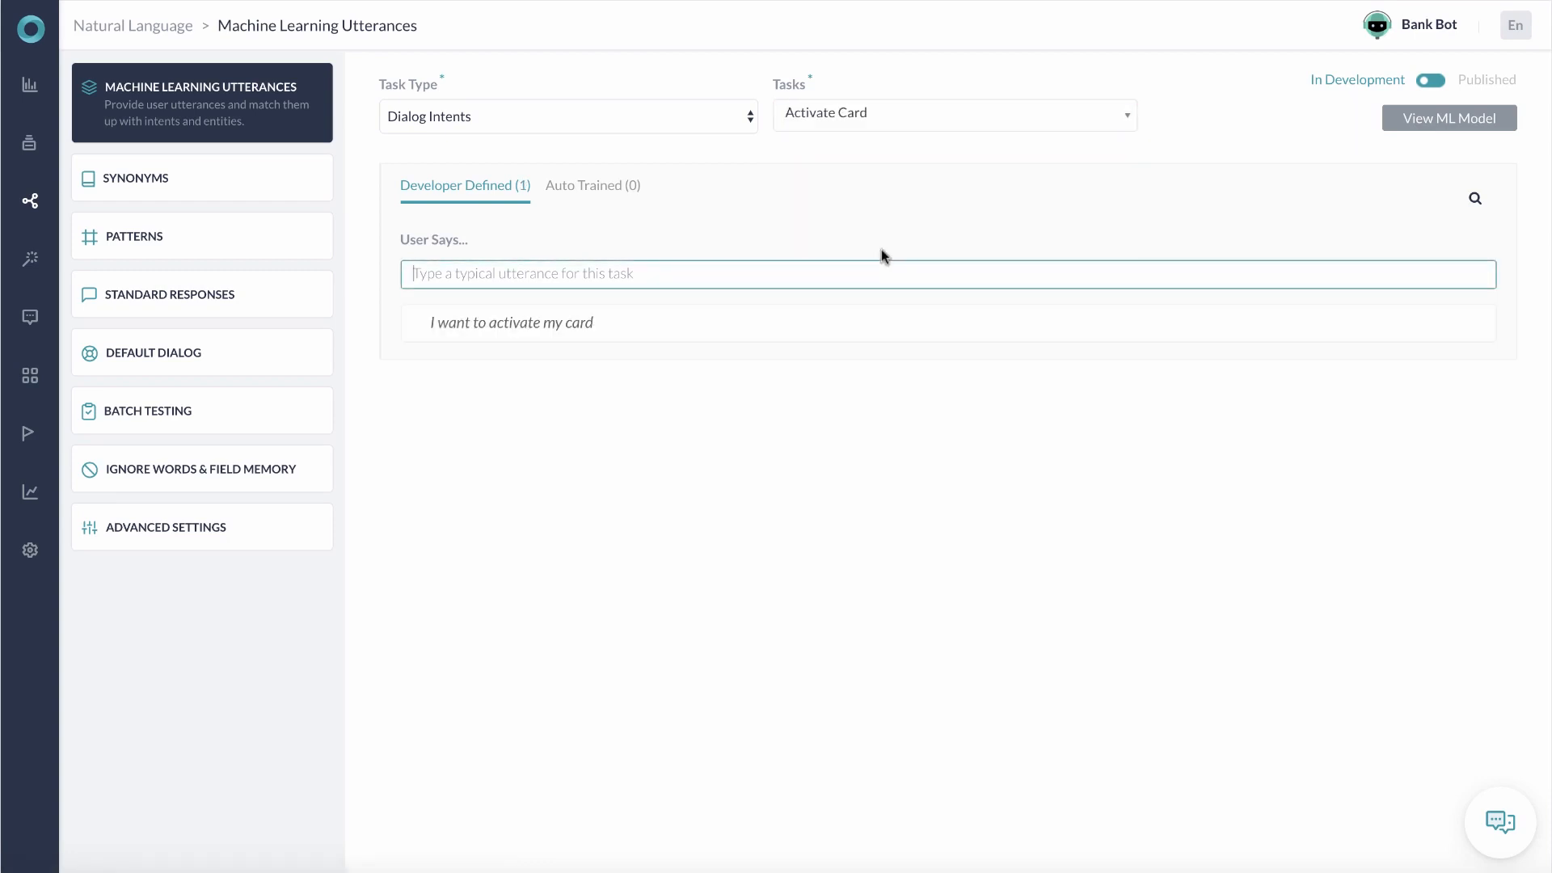
# View the machine learning utterances for Get Bill Balance and Get Account Balance, and look through the remaining dialog tasks
pyautogui.click(914, 117)
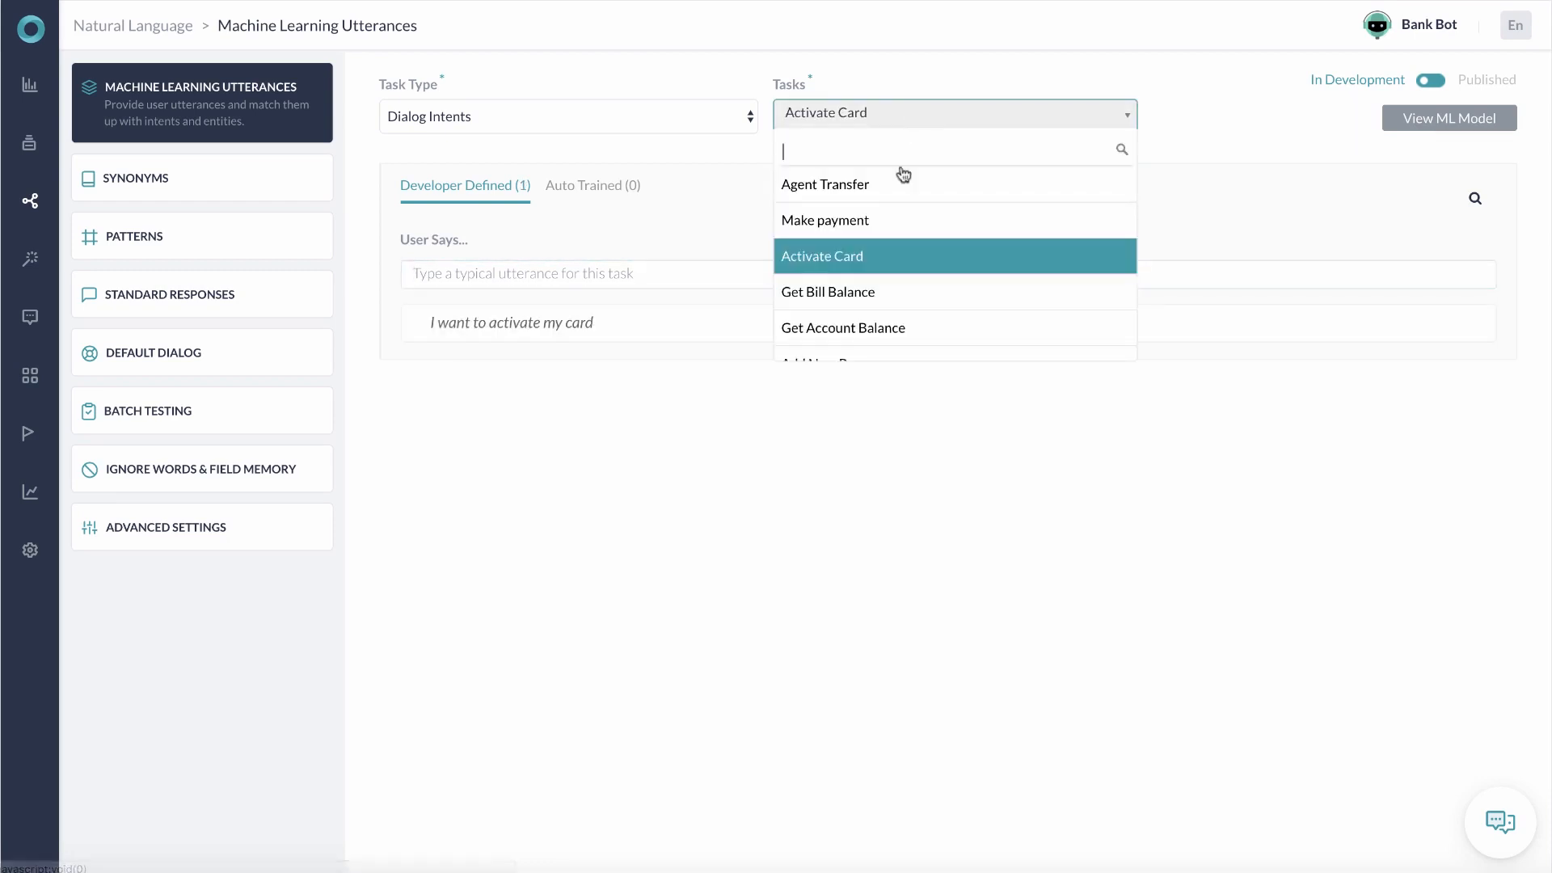
pyautogui.click(890, 289)
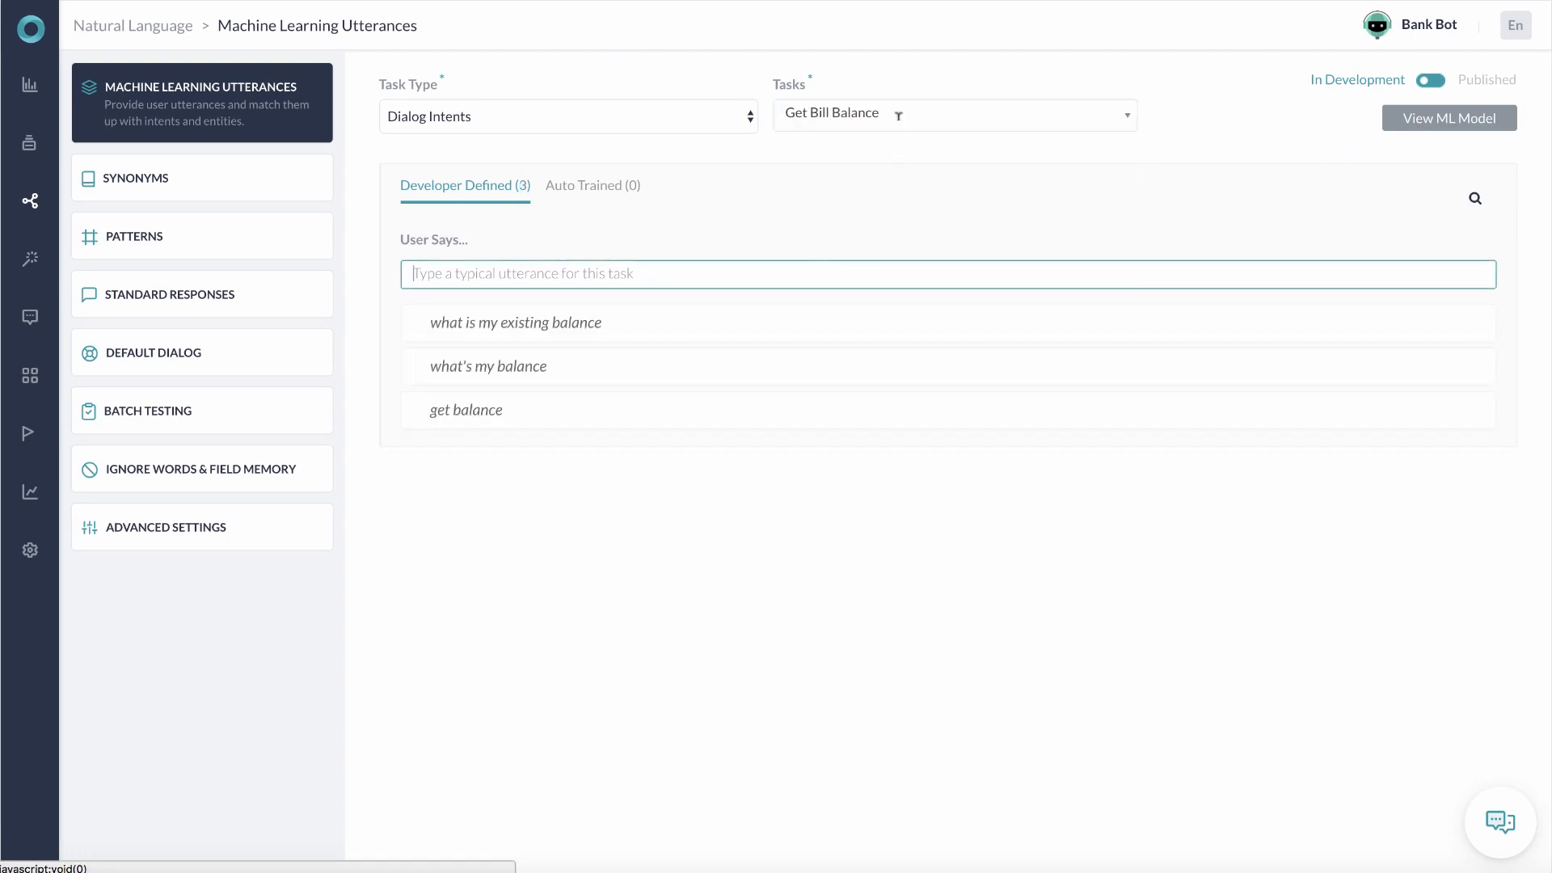
pyautogui.click(897, 119)
pyautogui.click(911, 344)
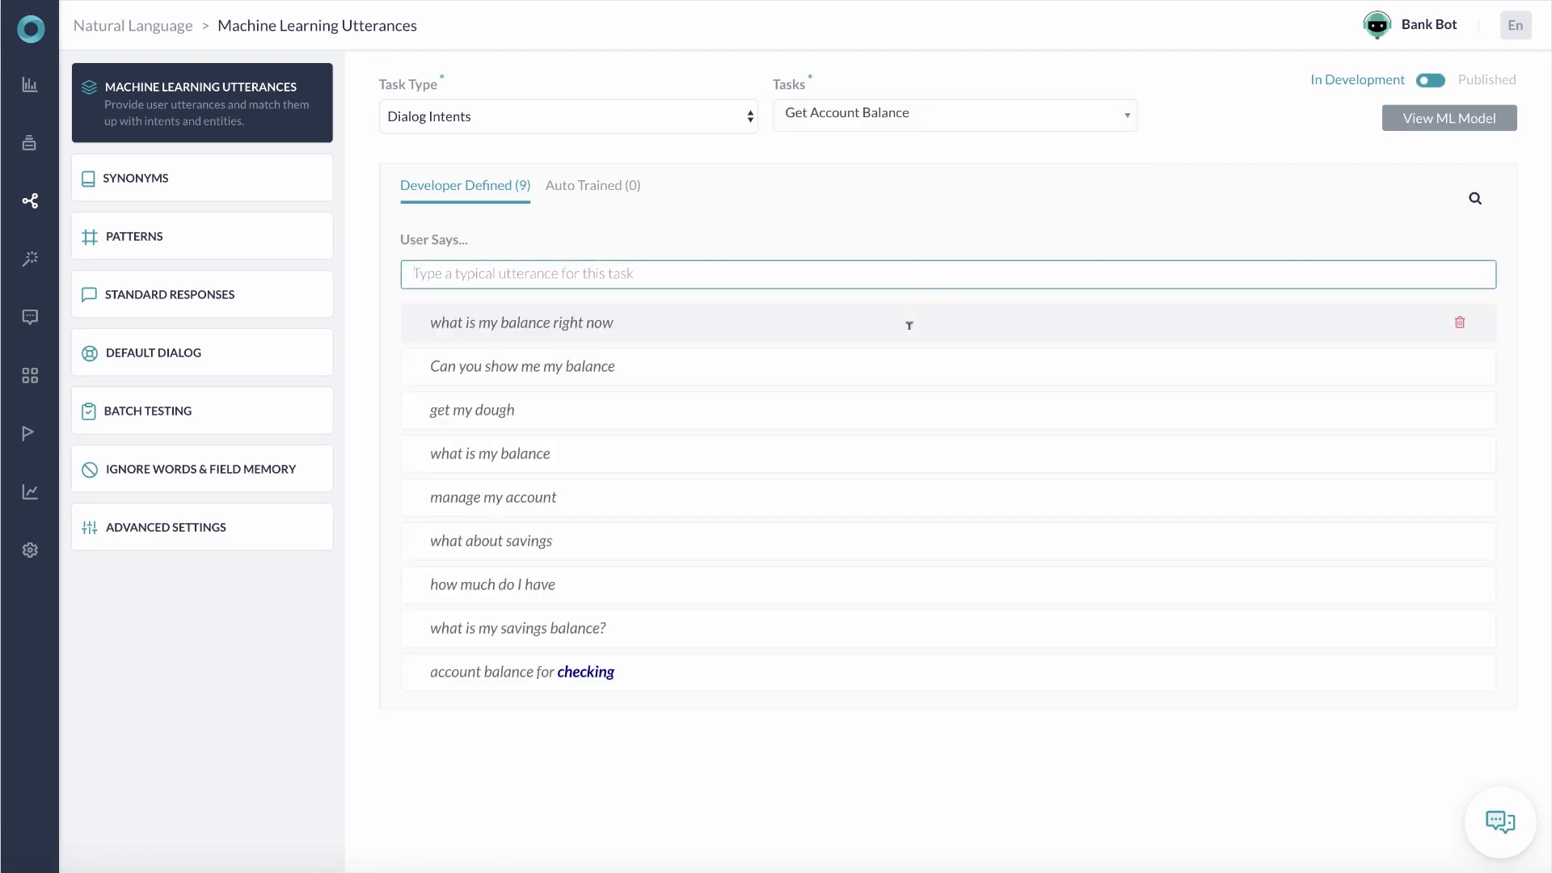
pyautogui.click(932, 103)
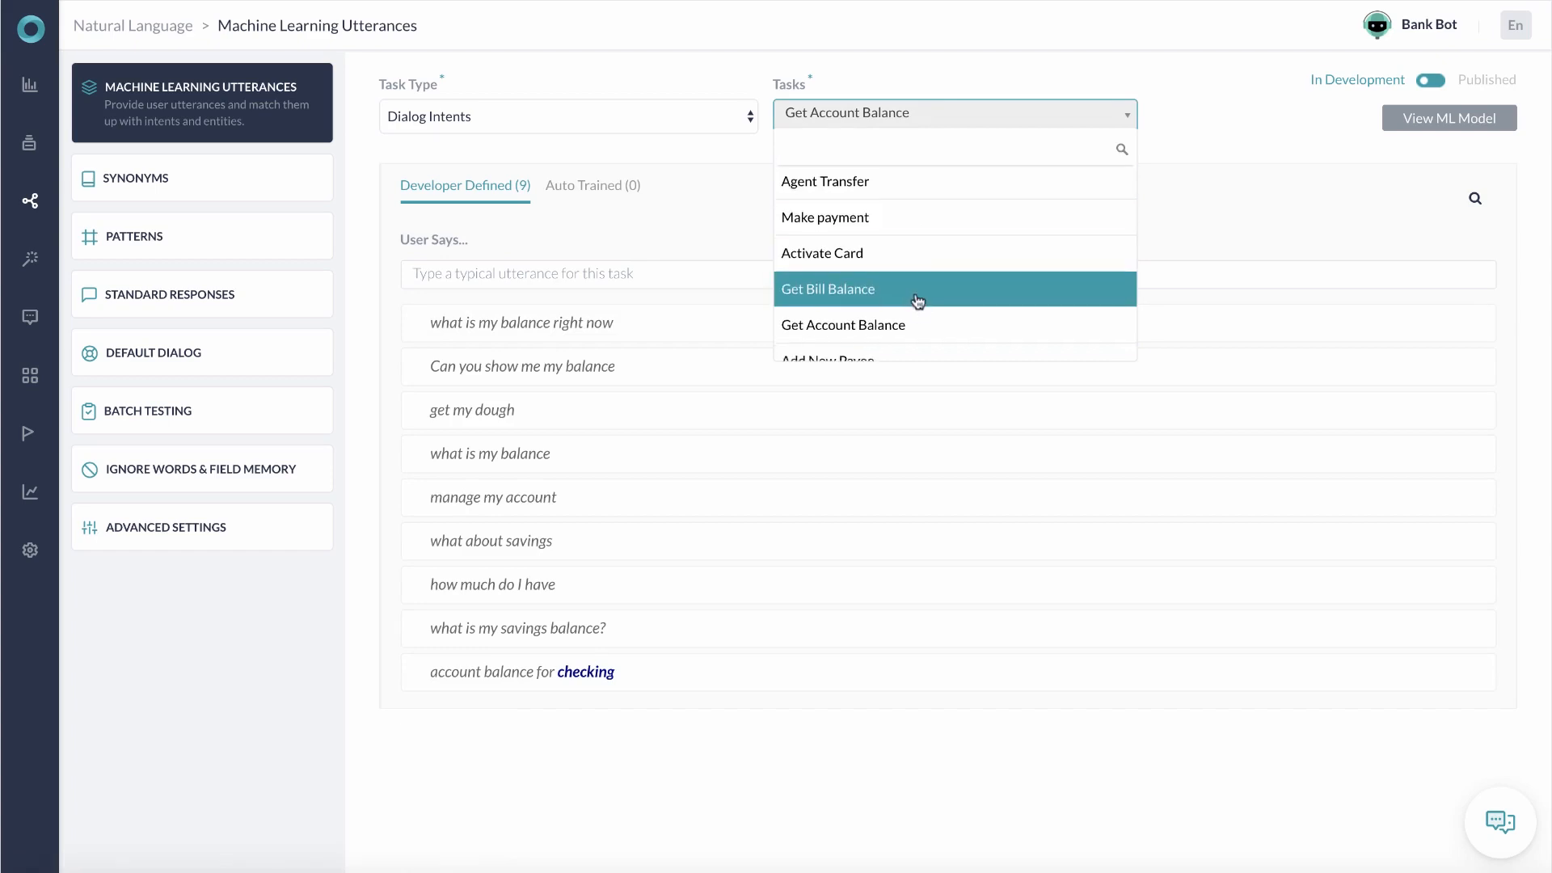
pyautogui.scroll(-1, 918, 300)
pyautogui.click(911, 257)
pyautogui.click(911, 114)
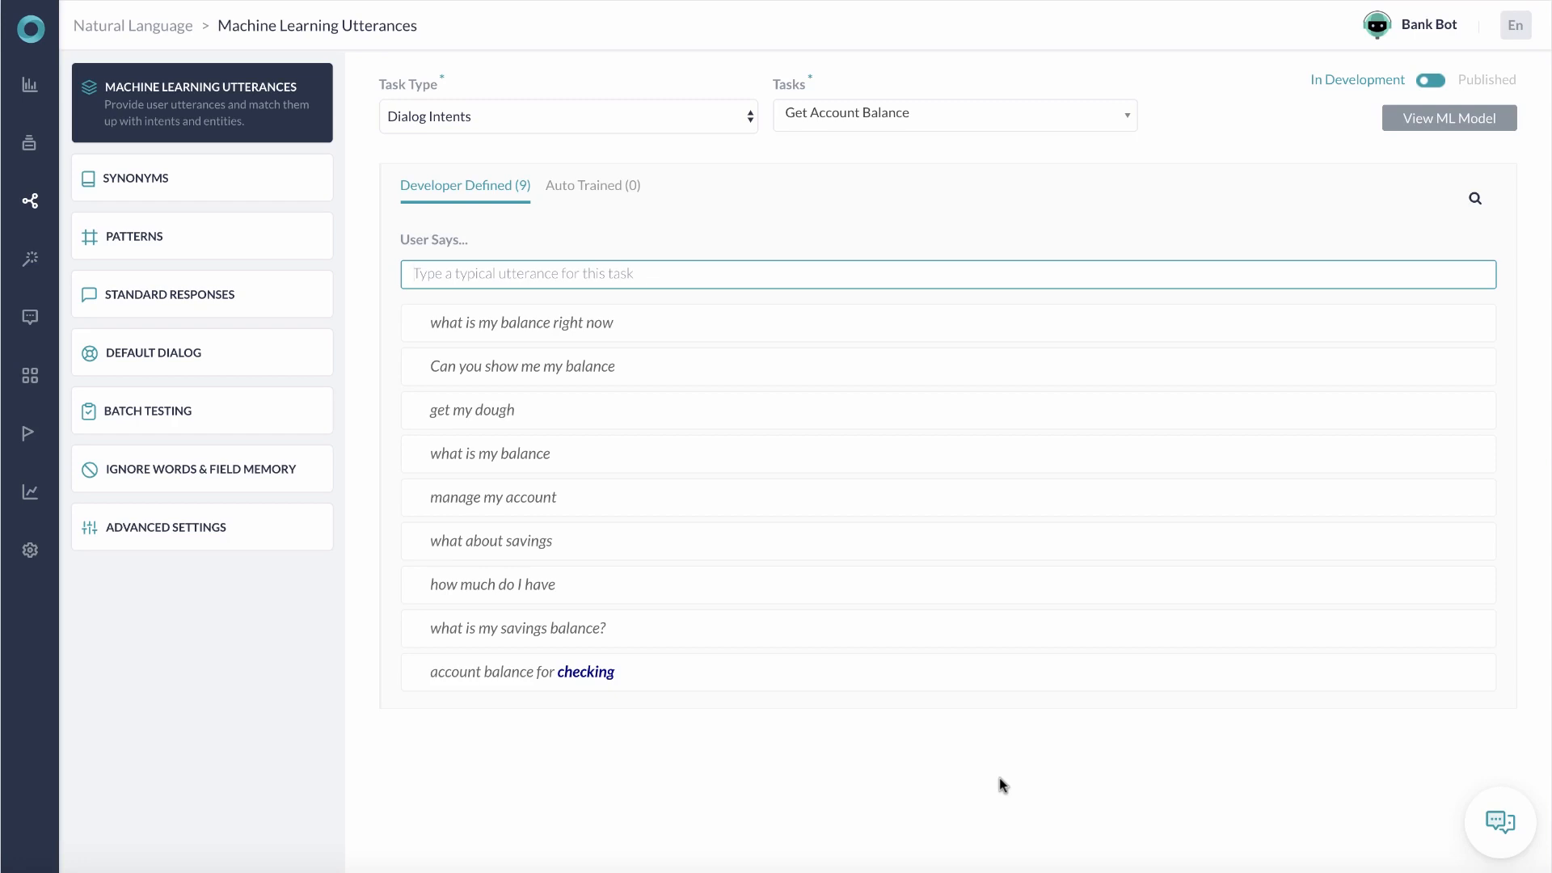
# Open the ML model, dismiss its filter, examine the Get Account Balance score plot, and return to the utterances
pyautogui.click(1435, 133)
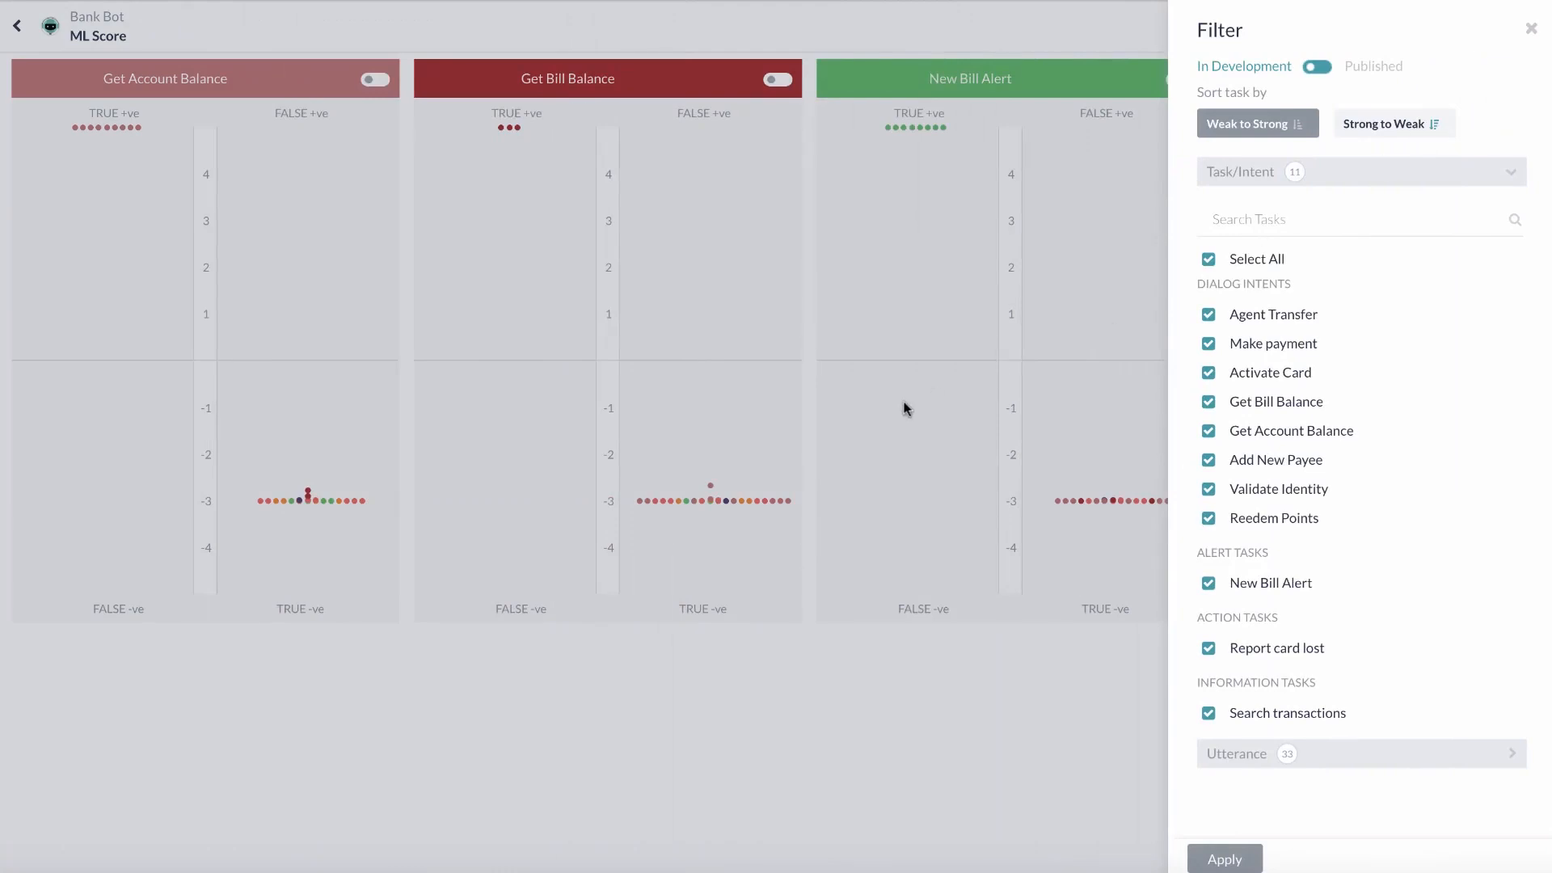
pyautogui.click(1530, 29)
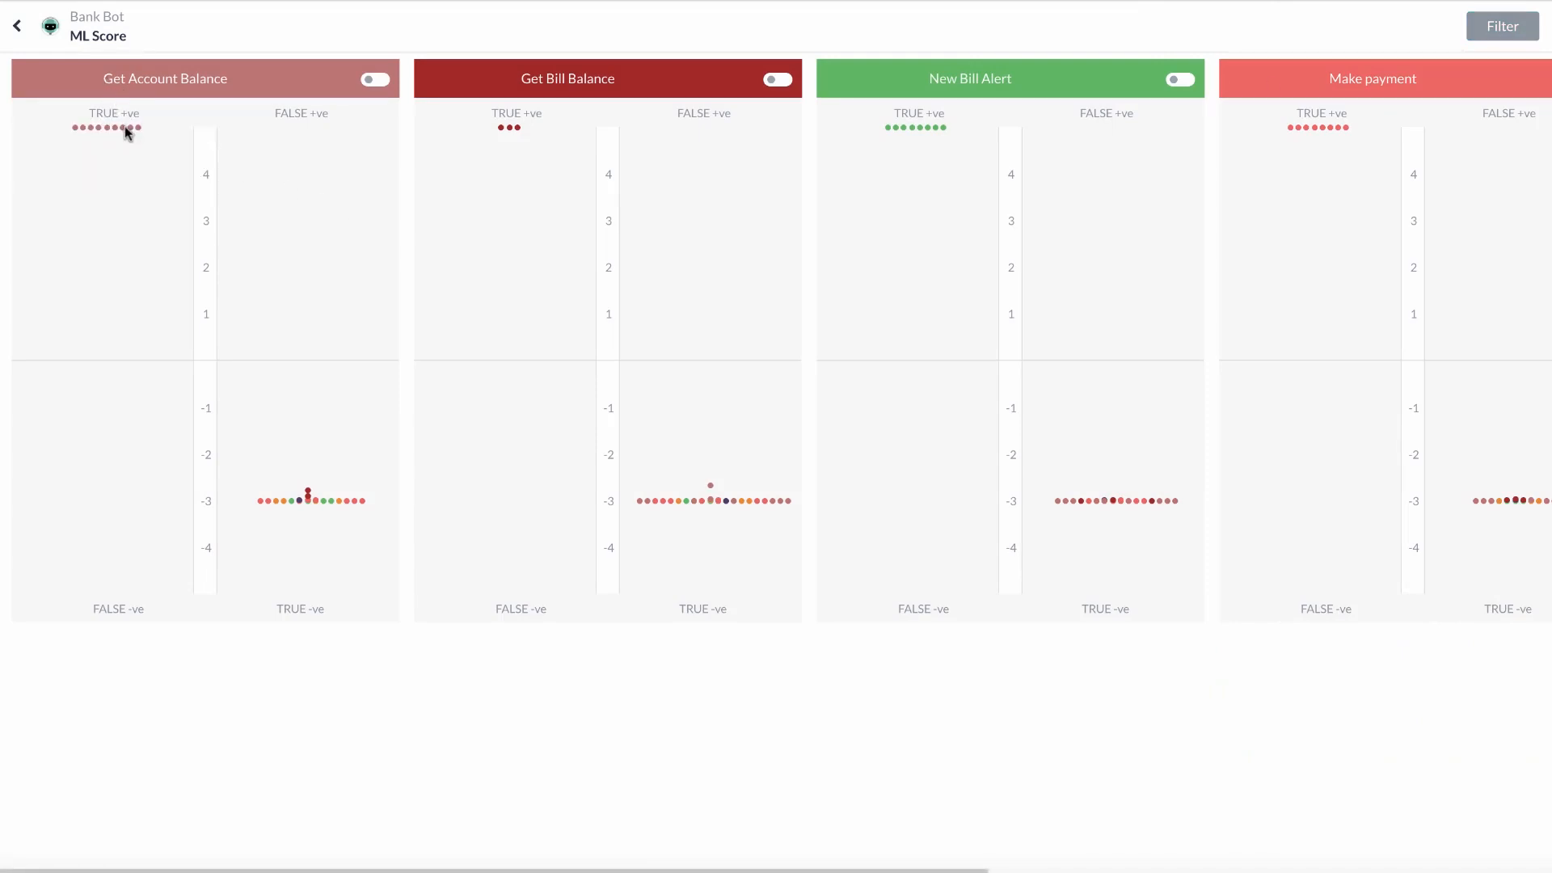
pyautogui.moveTo(124, 130)
pyautogui.moveTo(323, 506)
pyautogui.click(17, 25)
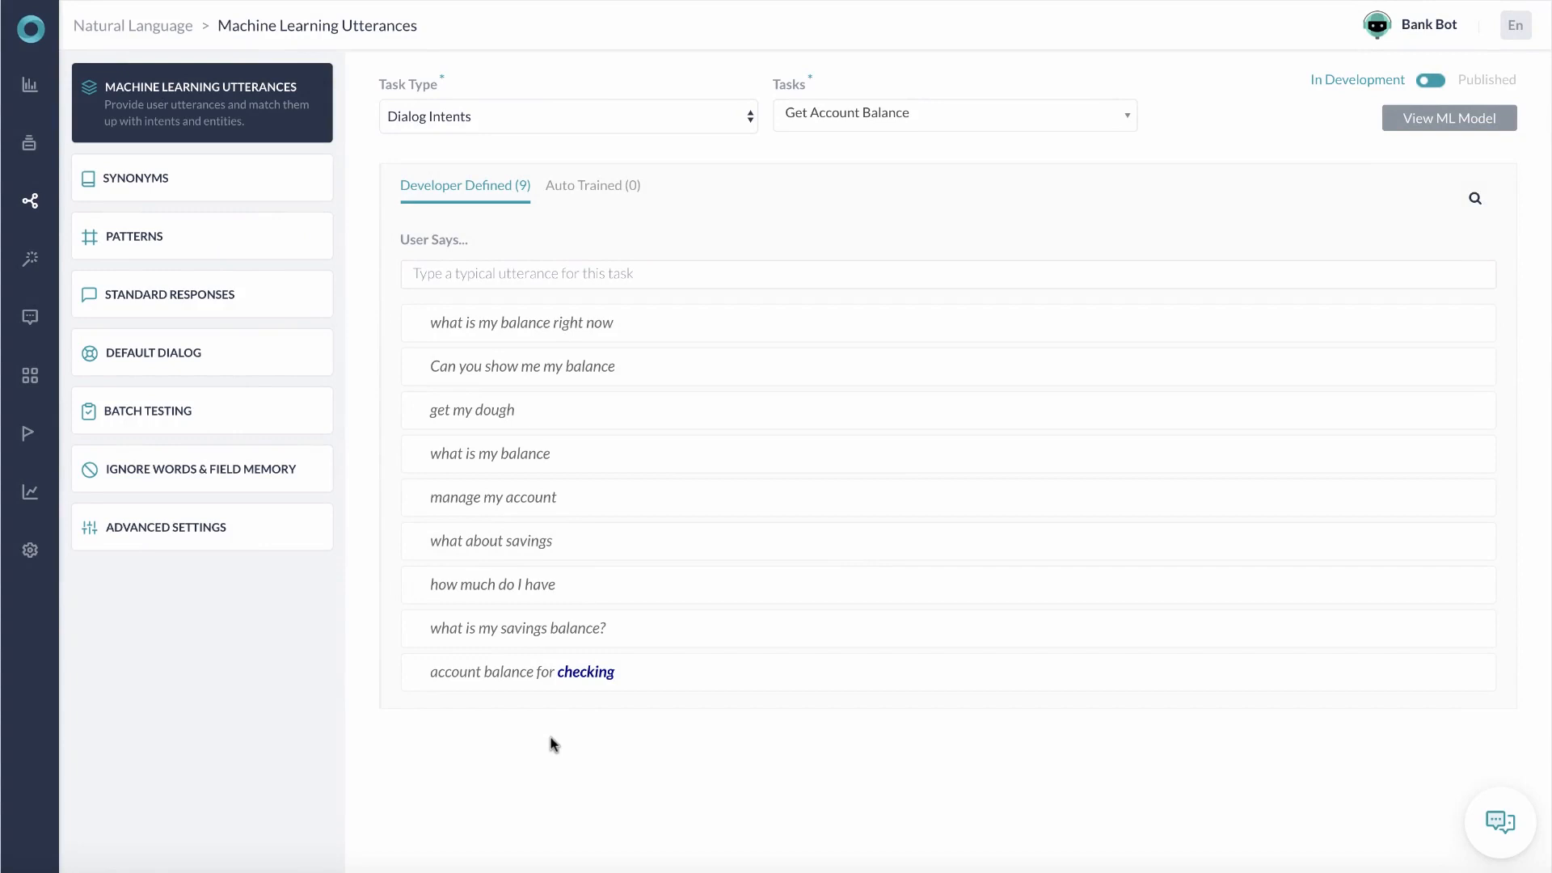
# Browse the bot-level synonyms and open the synonym list of the lowercase "create" keyword
pyautogui.click(164, 192)
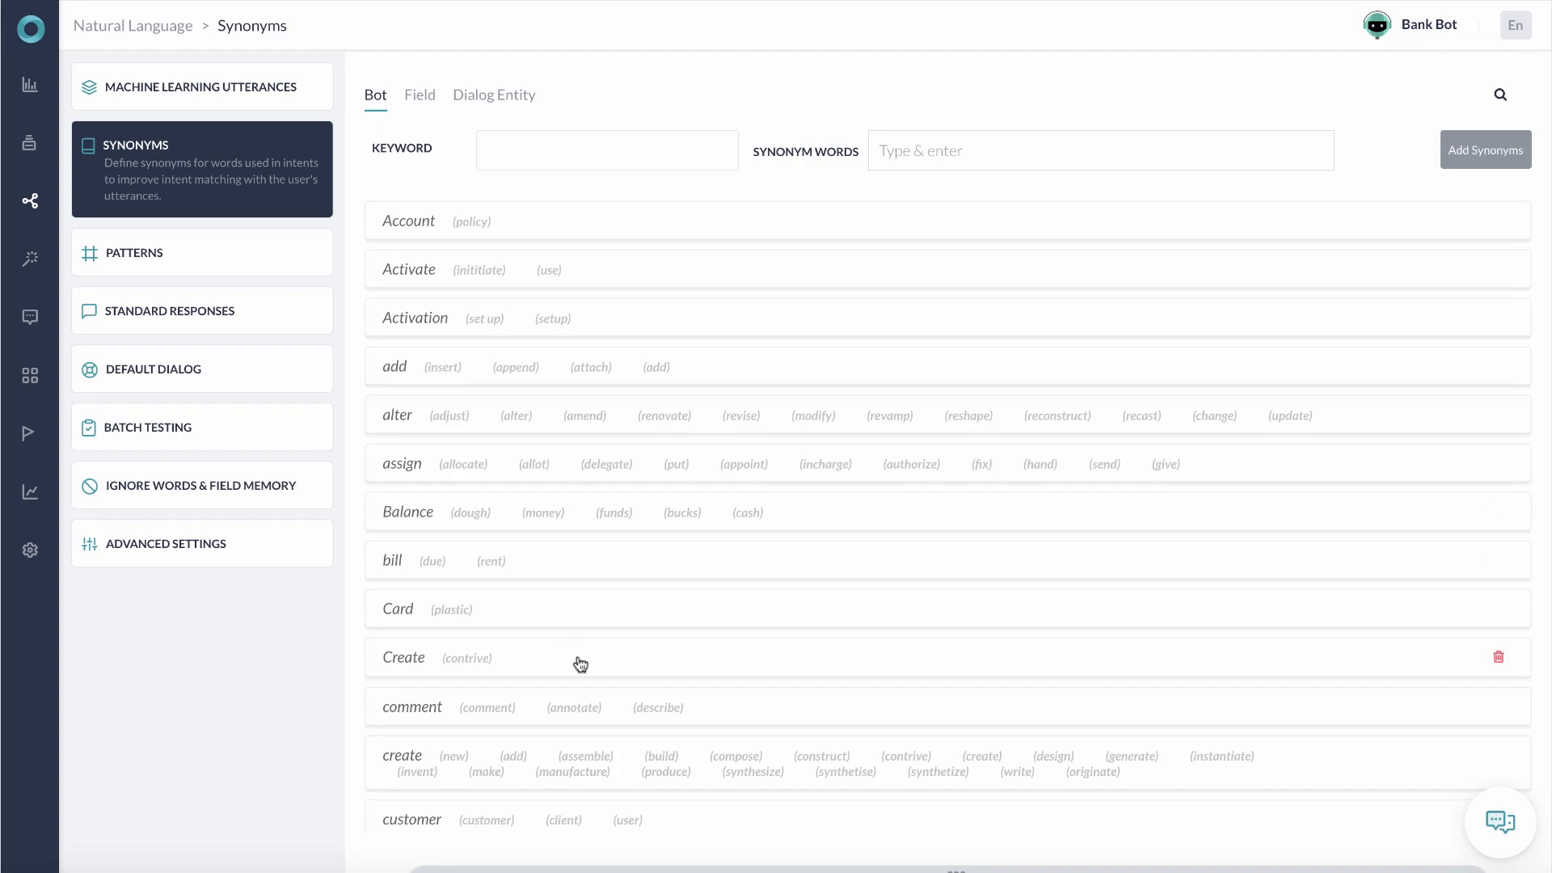
pyautogui.scroll(-5, 580, 665)
pyautogui.click(1061, 393)
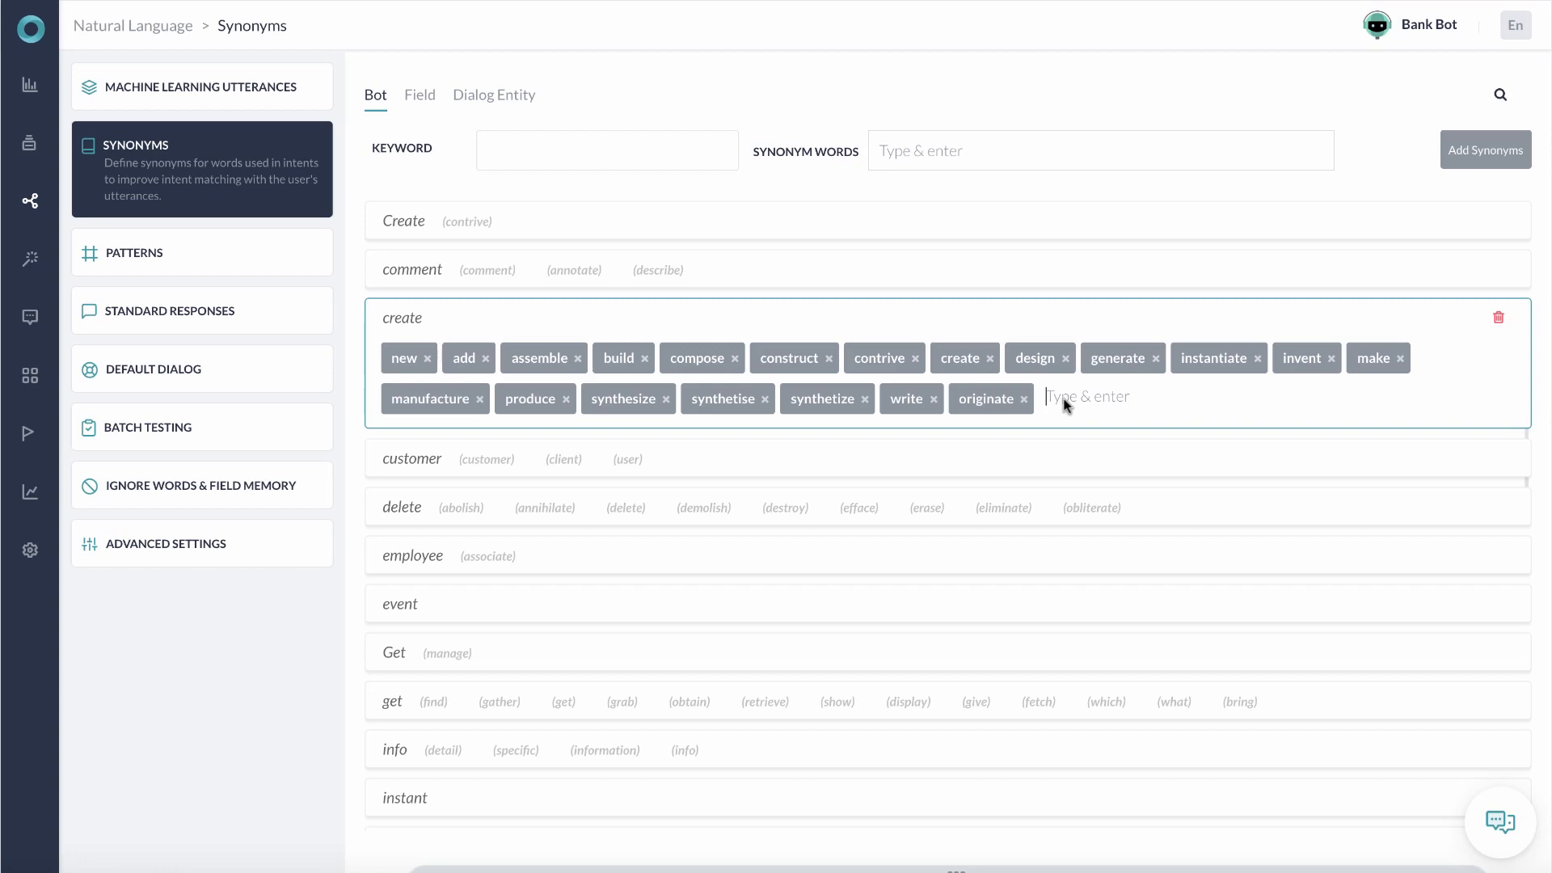
# Review the Default Dialog, Batch Testing, and Ignore Words & Field Memory settings
pyautogui.click(255, 365)
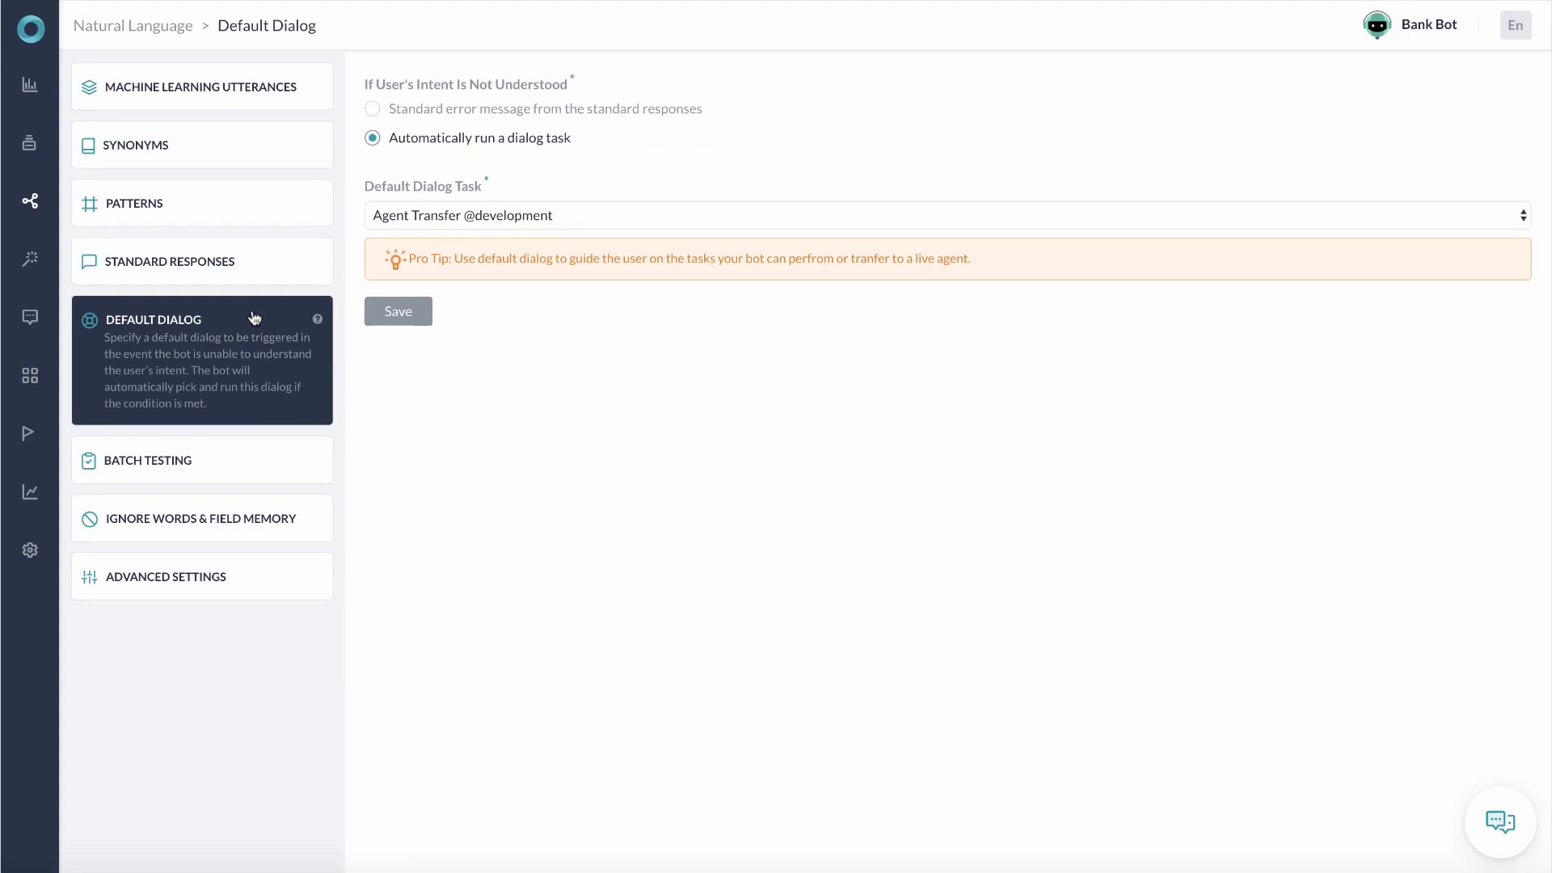
pyautogui.click(231, 461)
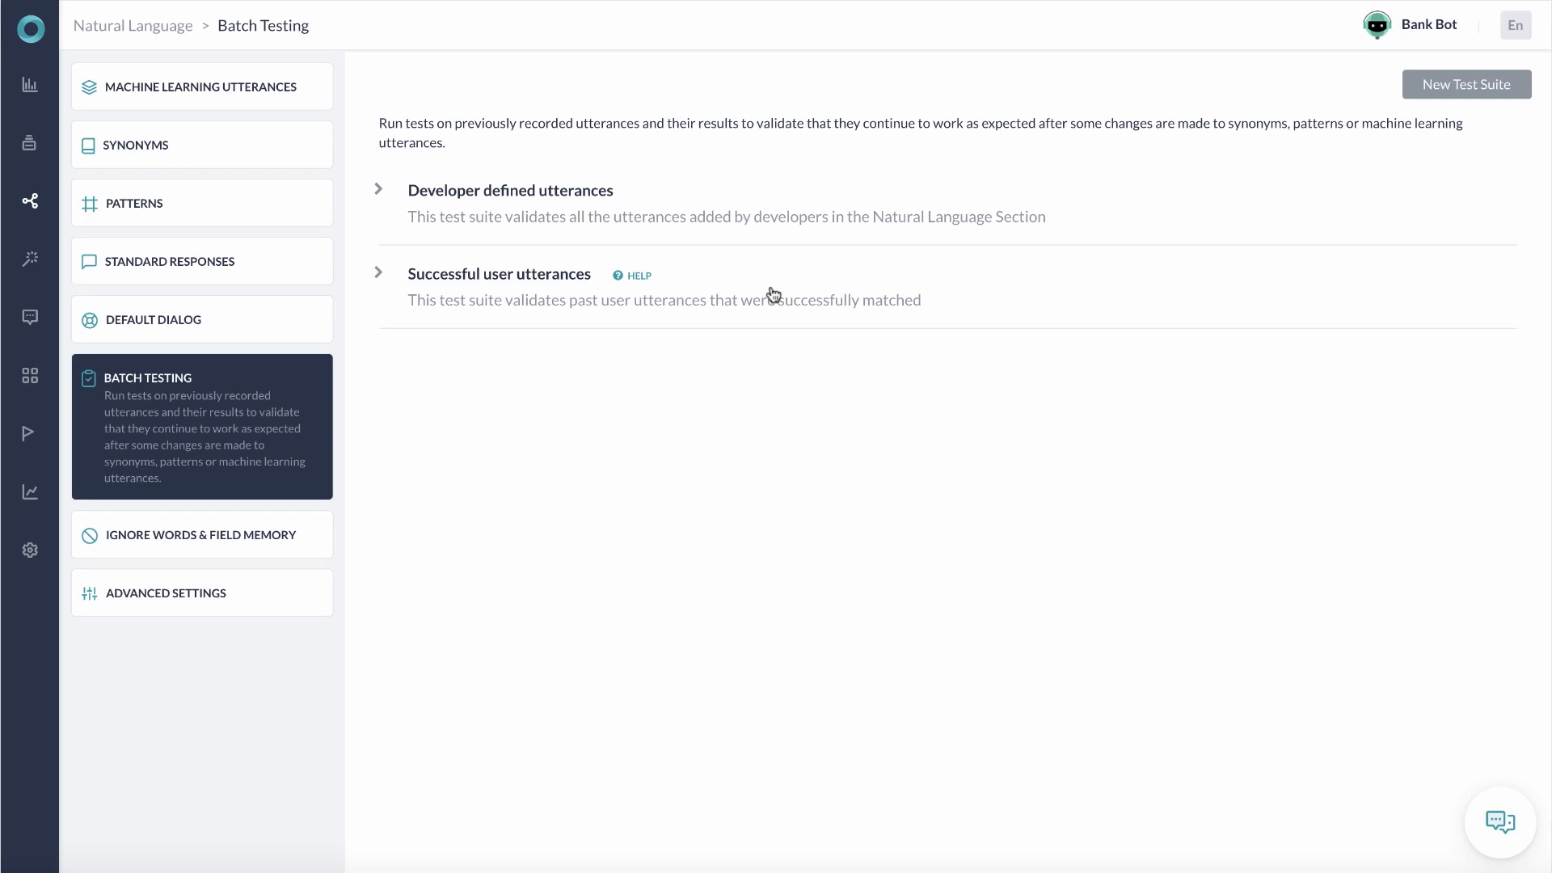
pyautogui.click(173, 542)
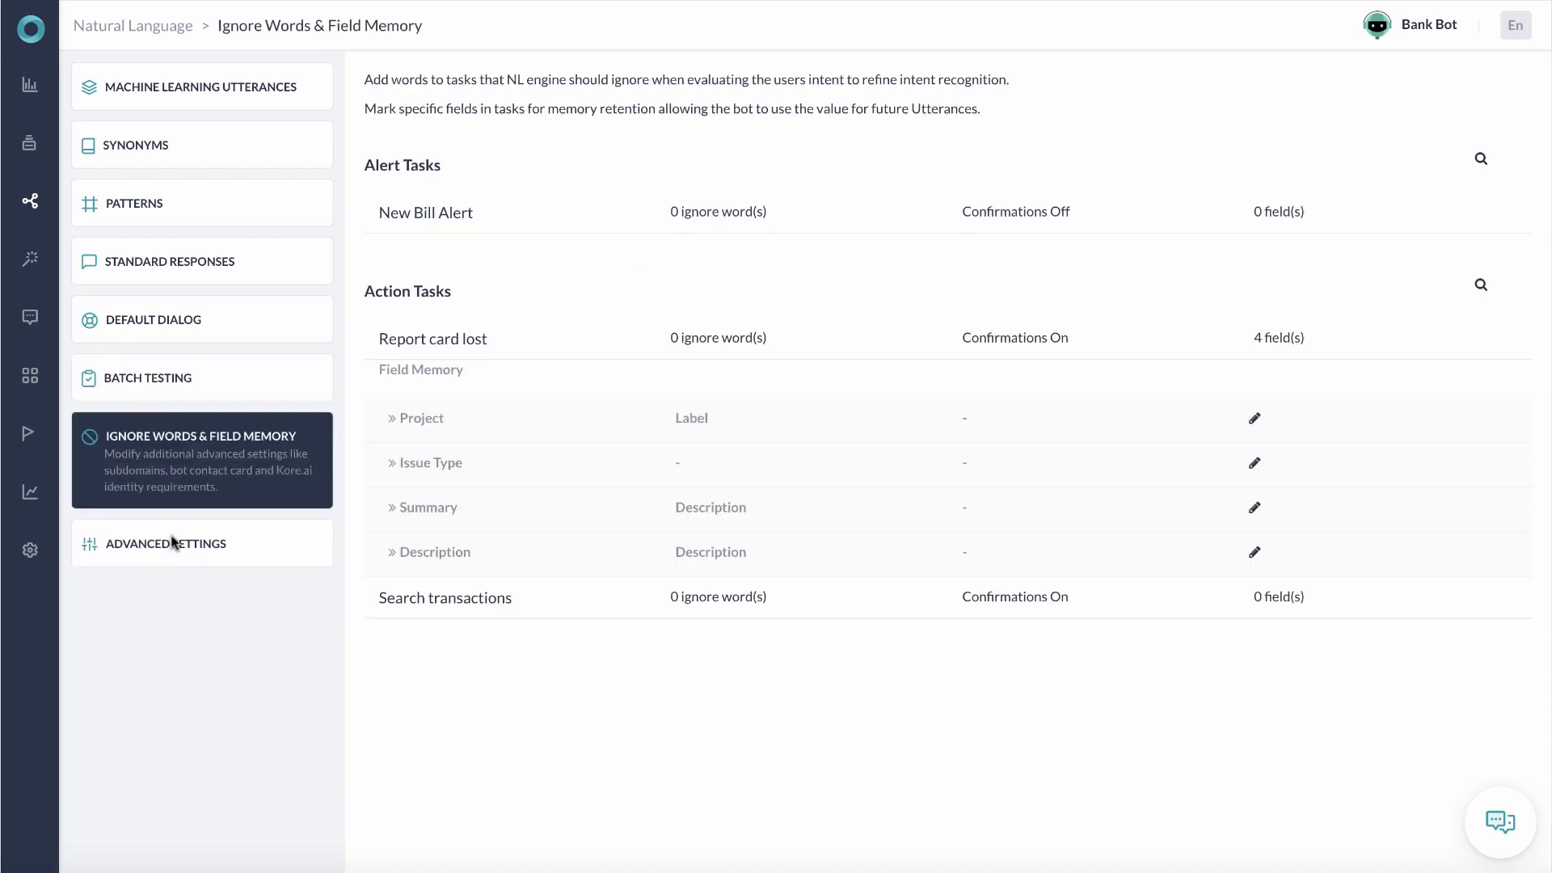
# Review the Fundamental meaning and Knowledge Collection thresholds in the natural language advanced settings
pyautogui.click(170, 556)
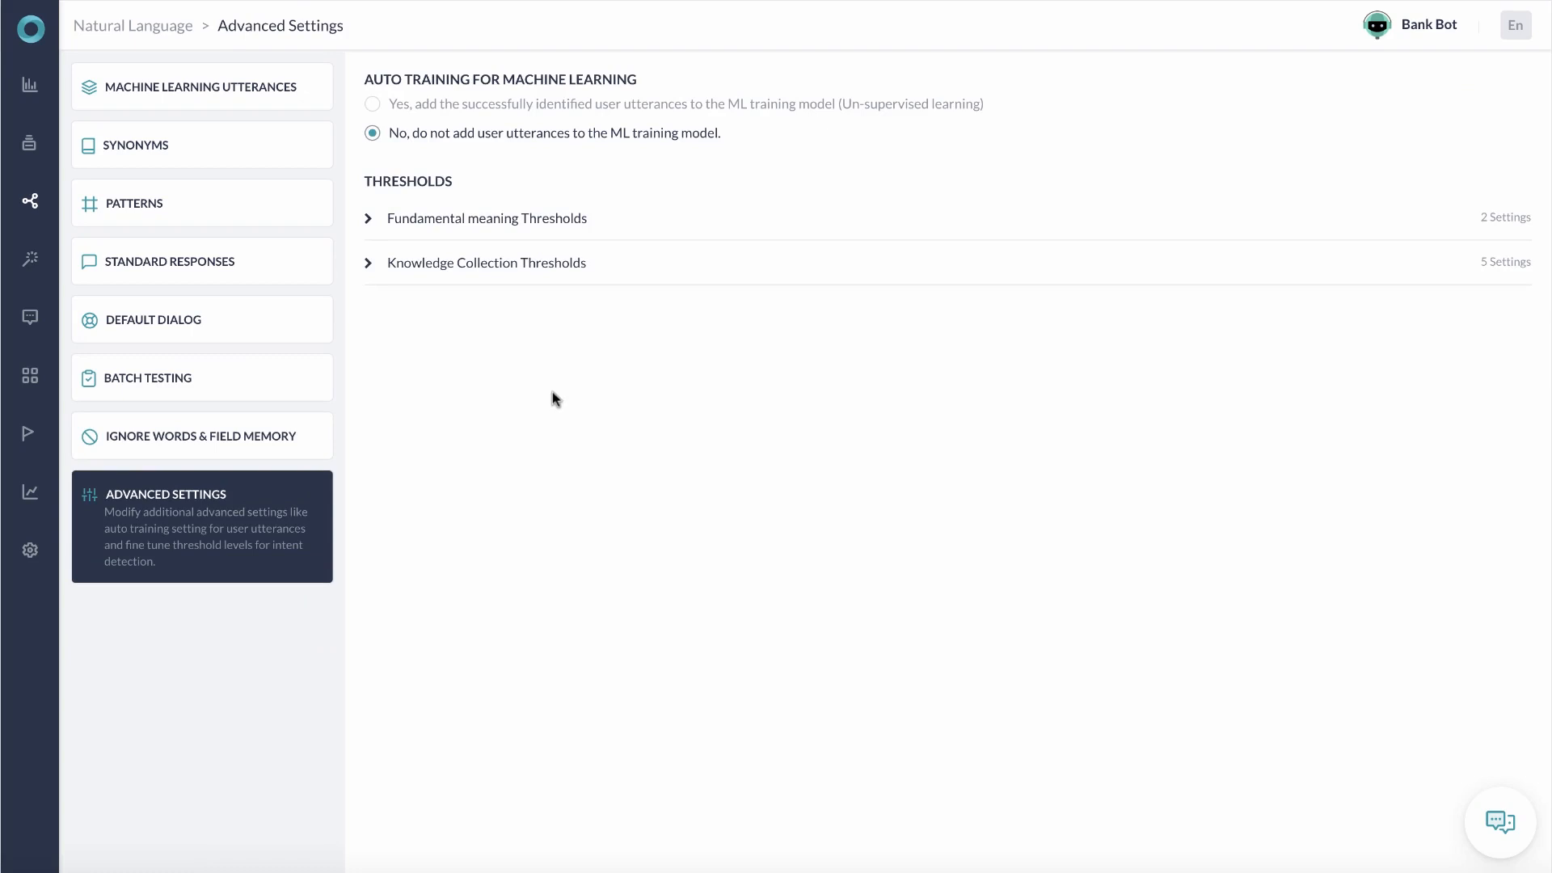
pyautogui.click(370, 219)
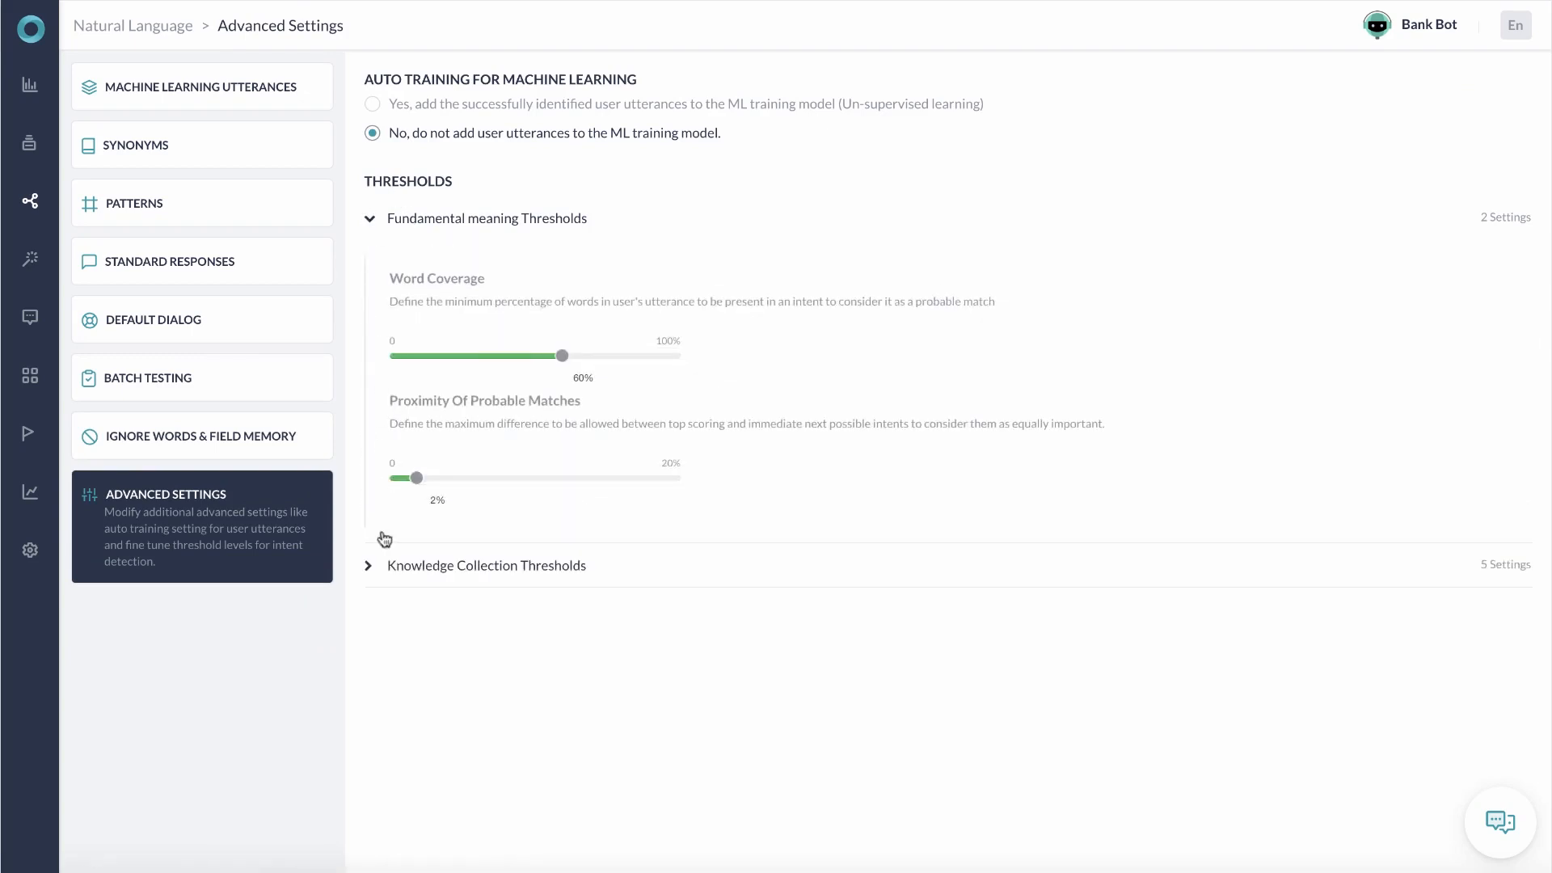
pyautogui.click(367, 570)
pyautogui.scroll(-5, 734, 596)
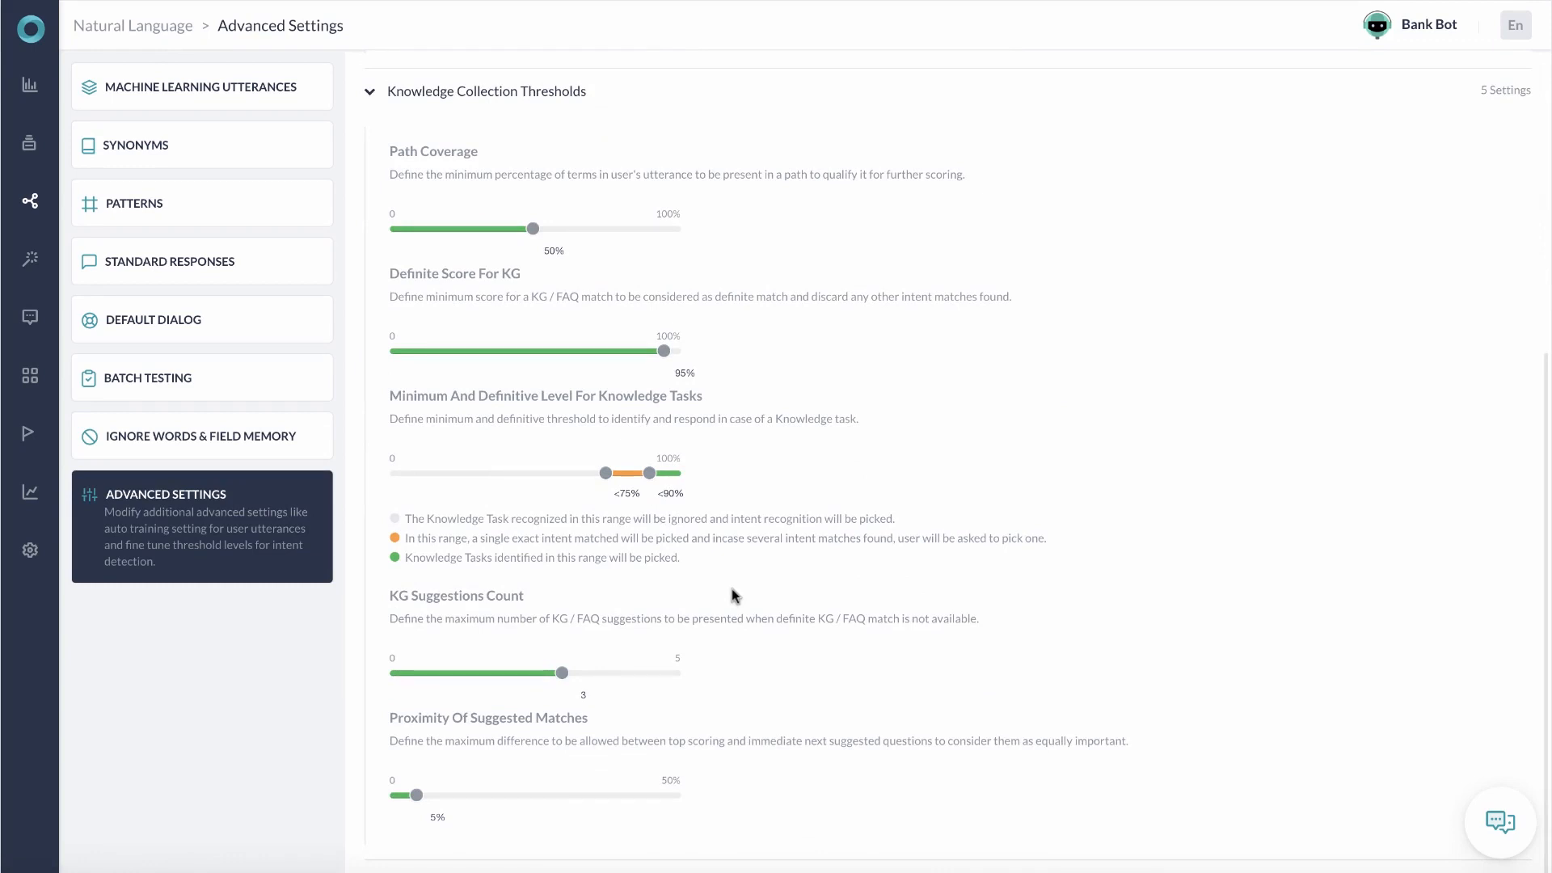
pyautogui.scroll(5, 734, 596)
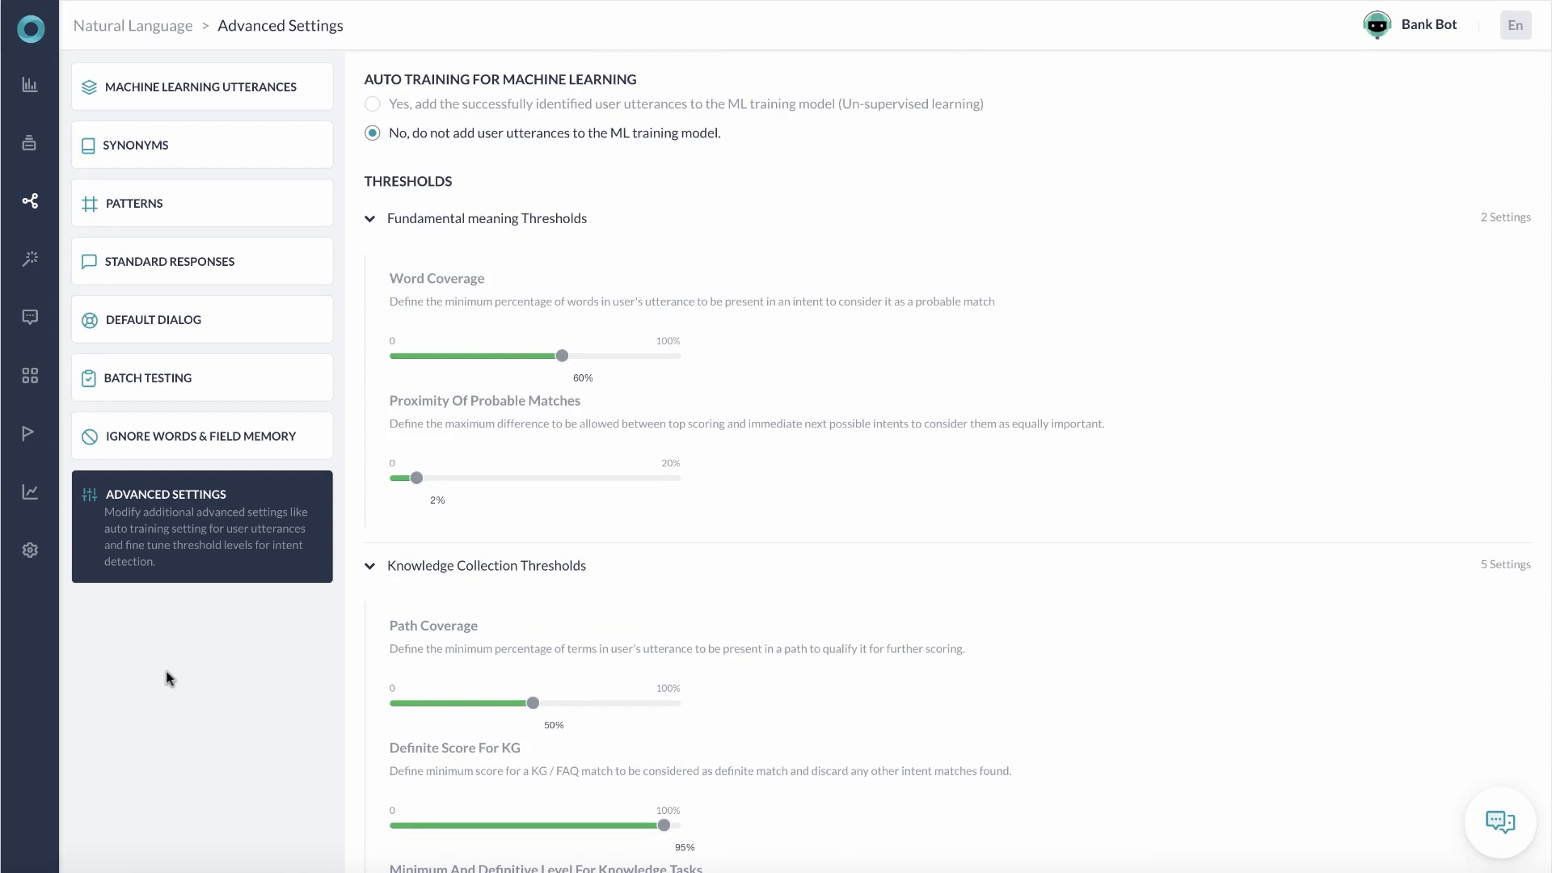
# Open Test & Train and run the utterance "how much do I have?" through the bot's NLP analysis
pyautogui.click(71, 262)
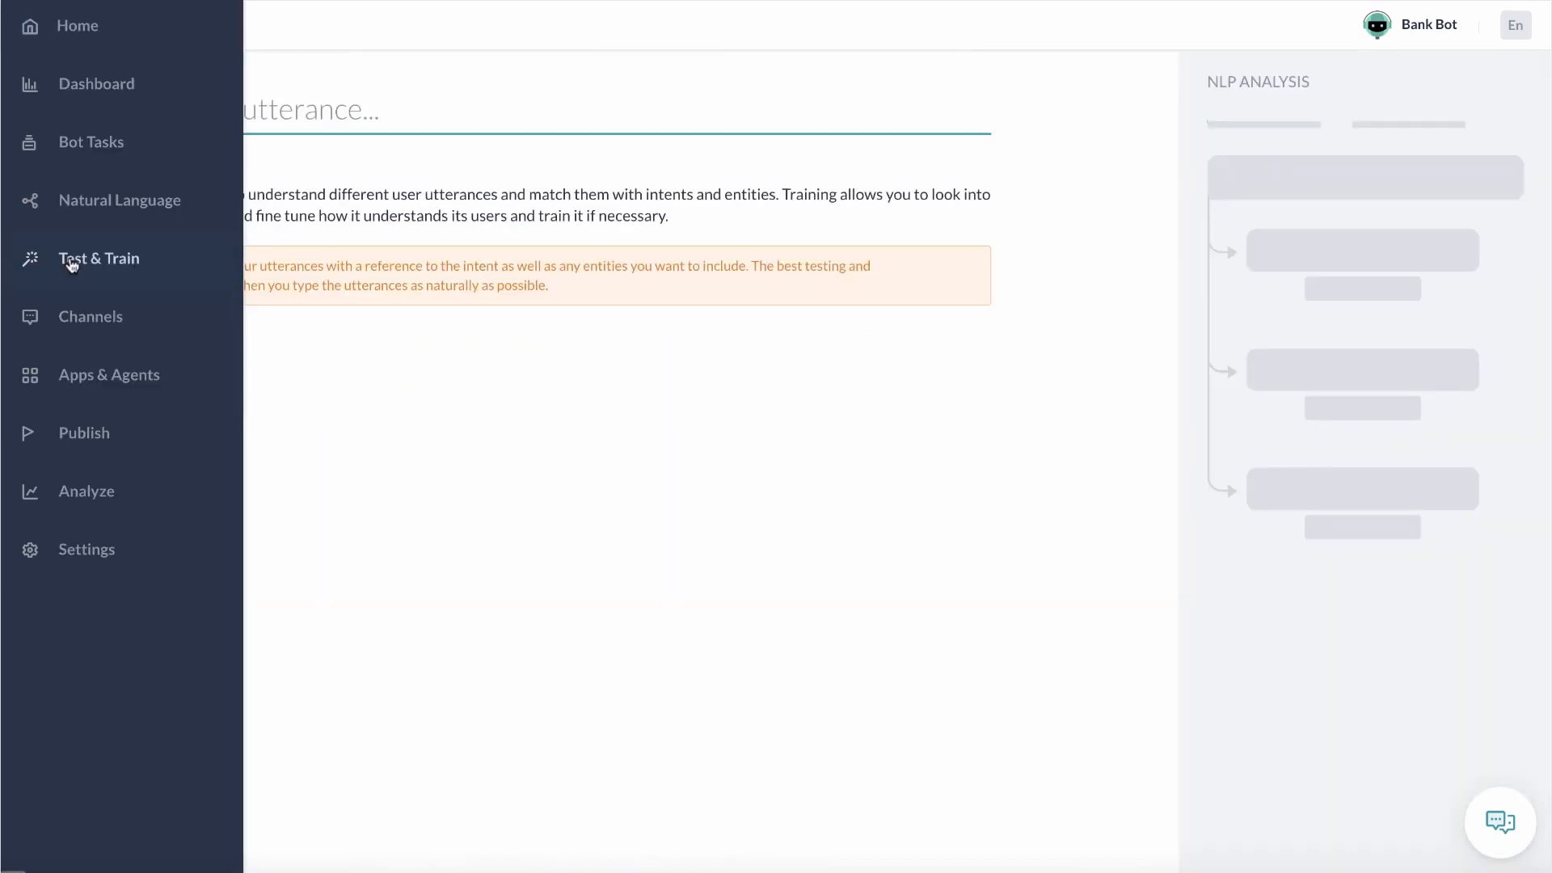
pyautogui.click(259, 101)
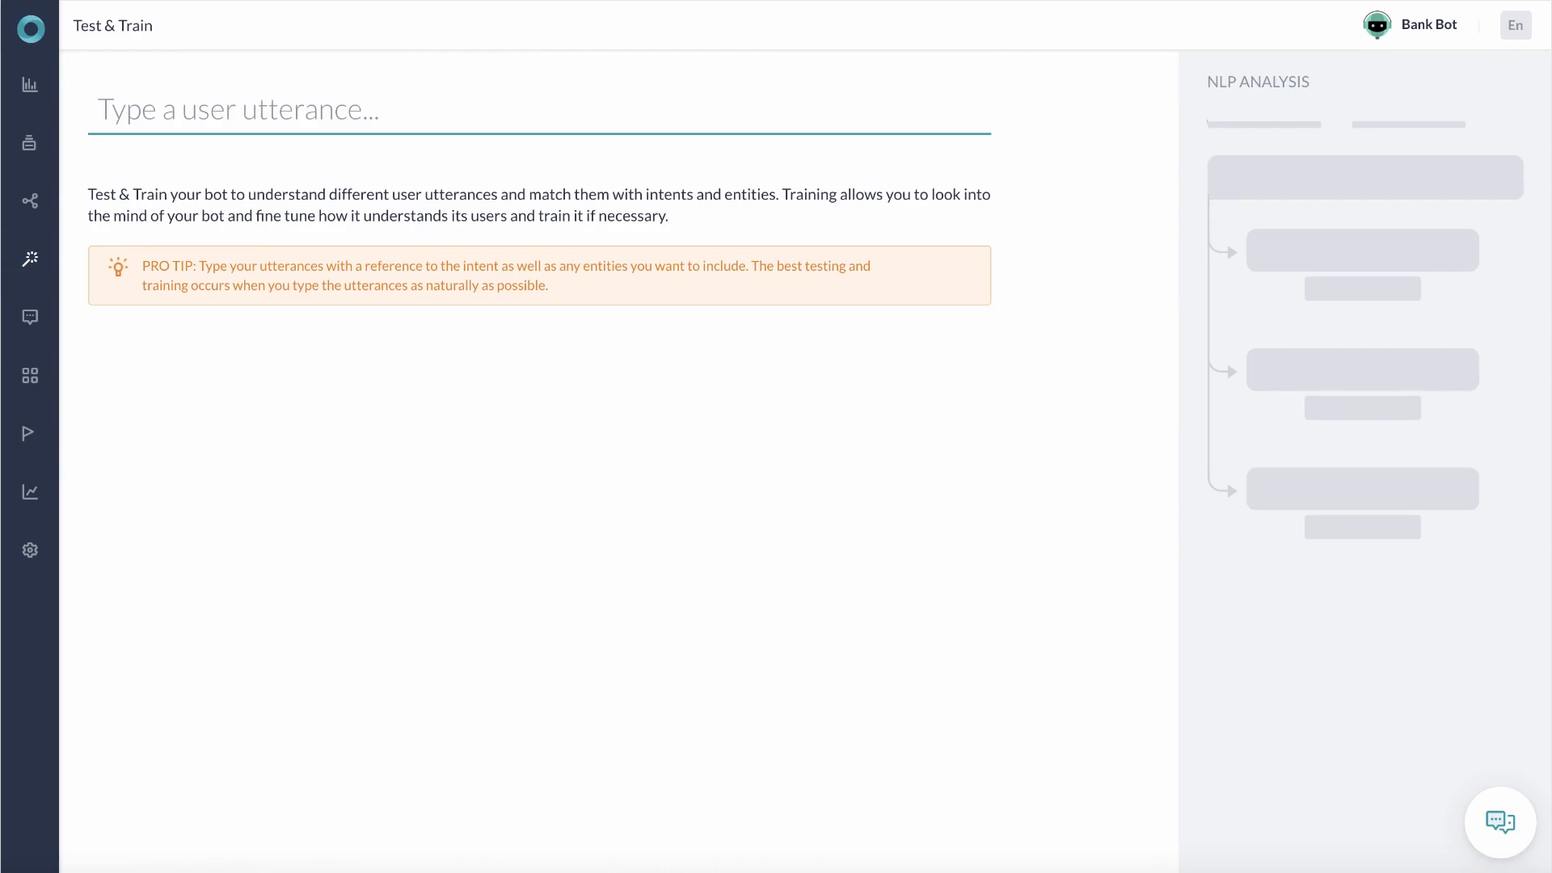
pyautogui.write('how much do I have?')
pyautogui.press('Return')
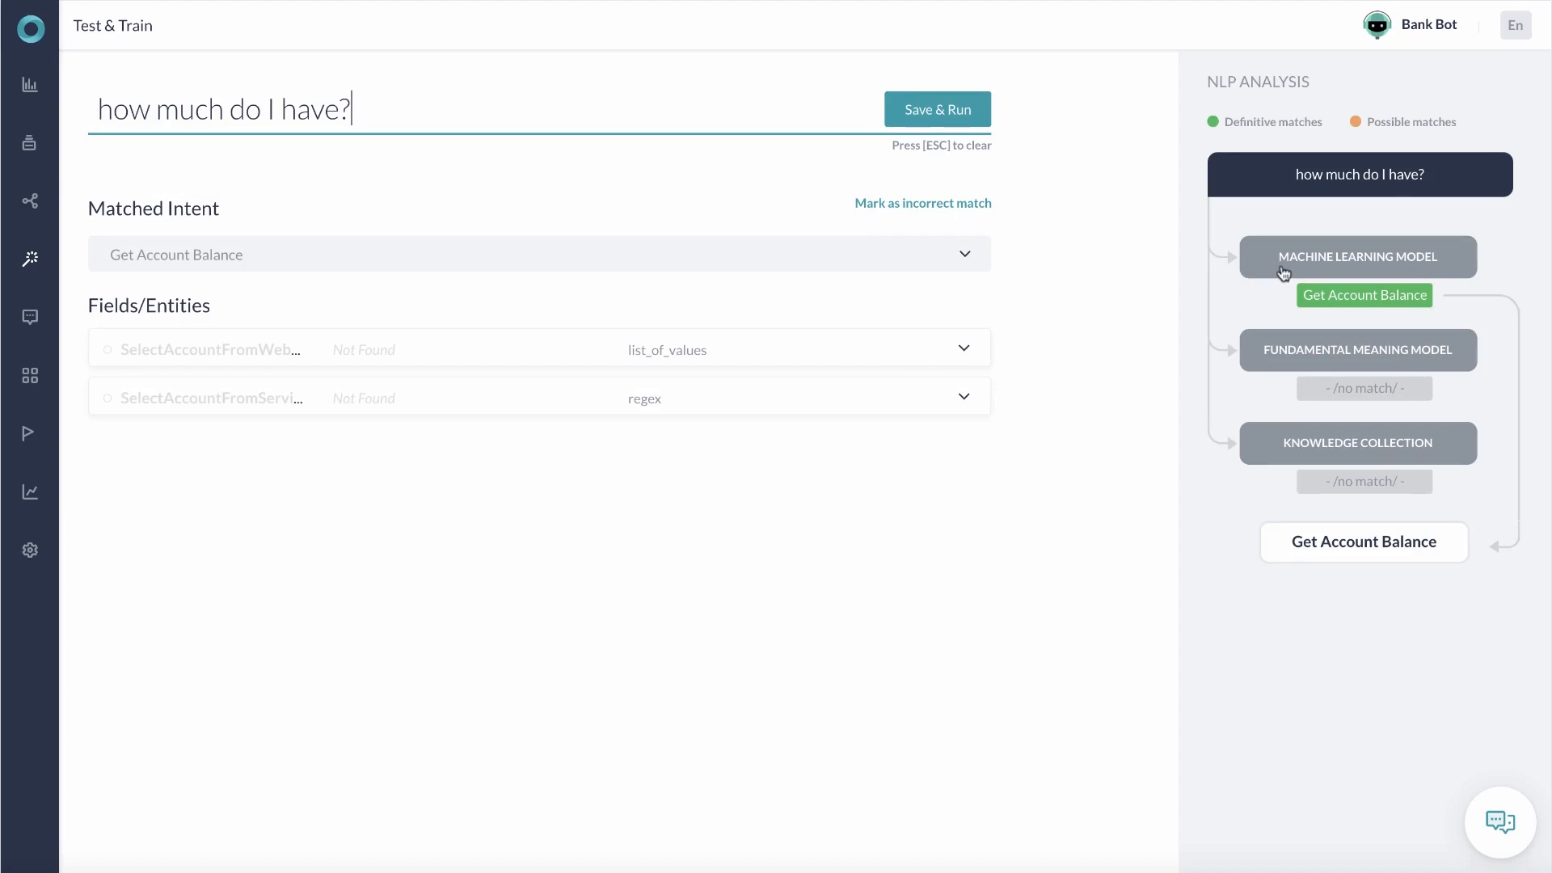
# Inspect the Machine Learning Model, Fundamental Meaning Model and Knowledge Collection results for the balance utterance, and close the details
pyautogui.click(1335, 260)
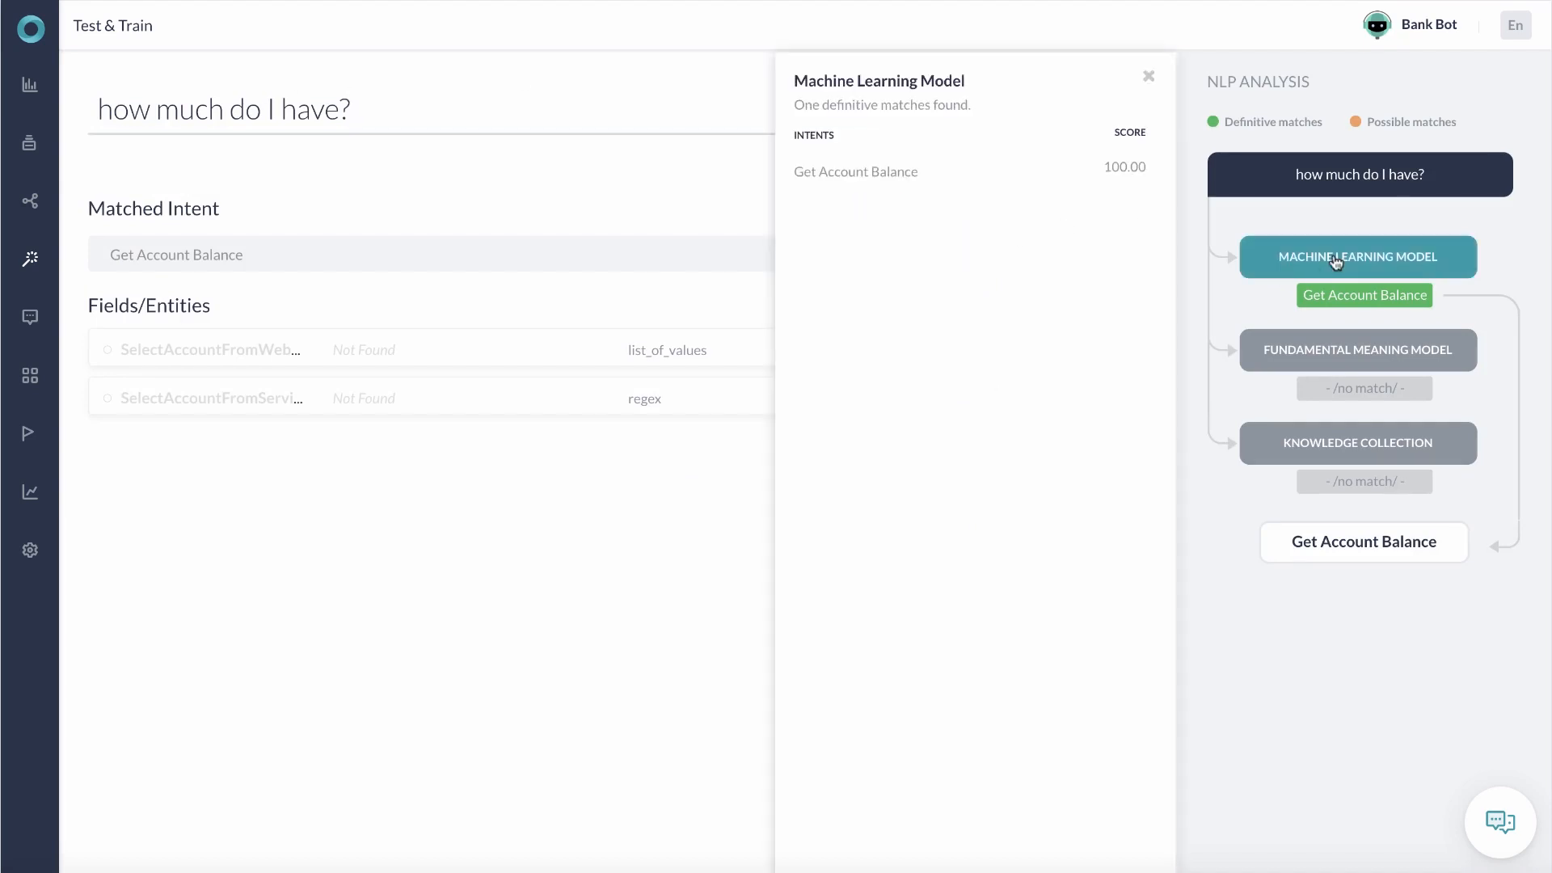
pyautogui.click(1349, 358)
pyautogui.click(1330, 443)
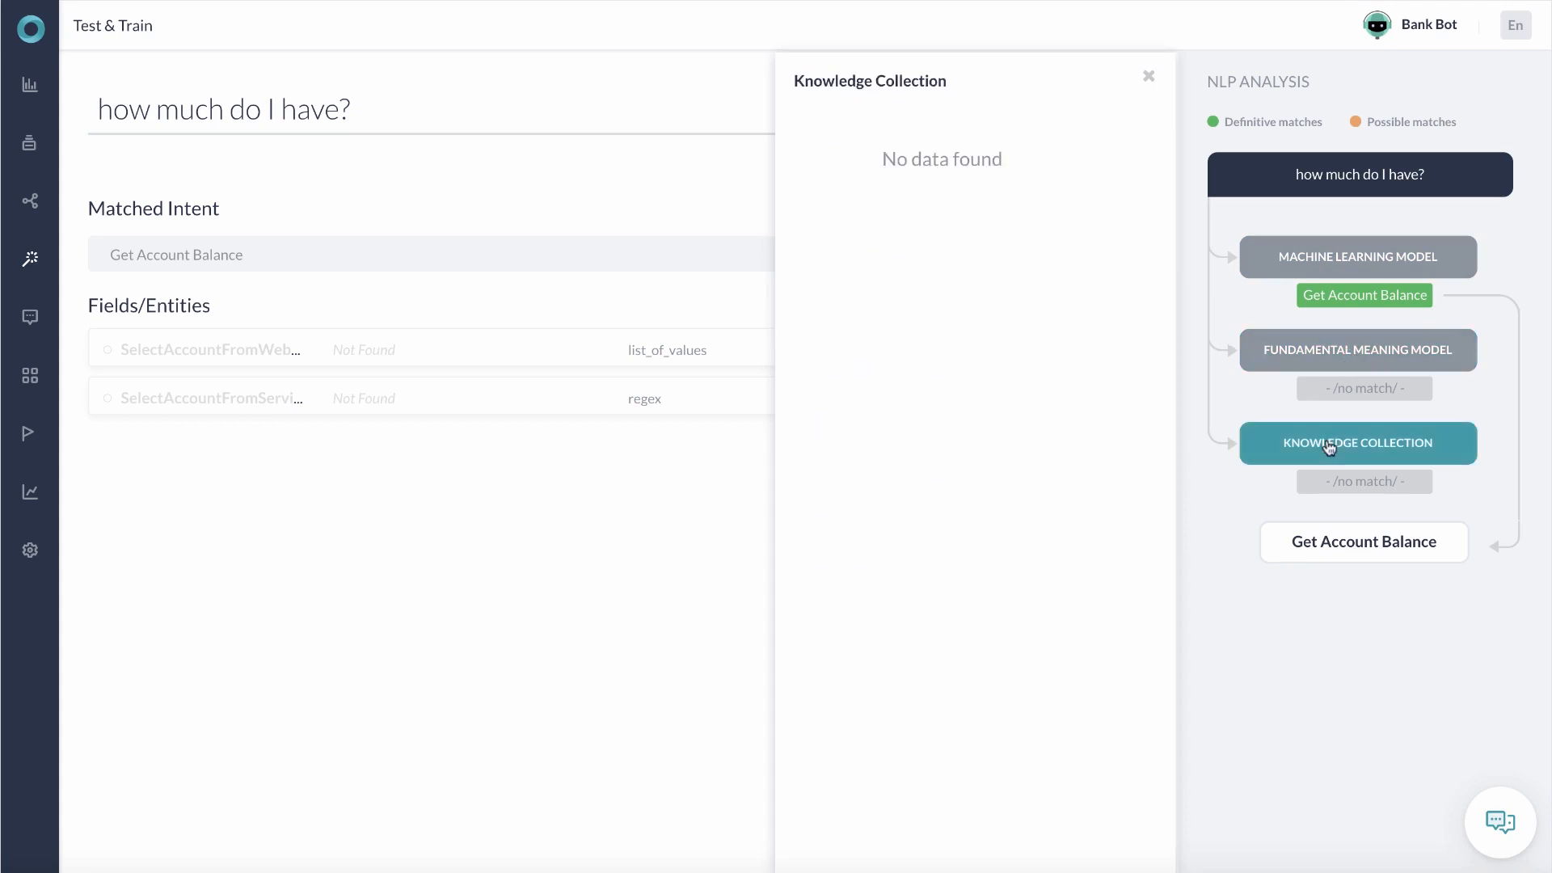
pyautogui.click(1148, 76)
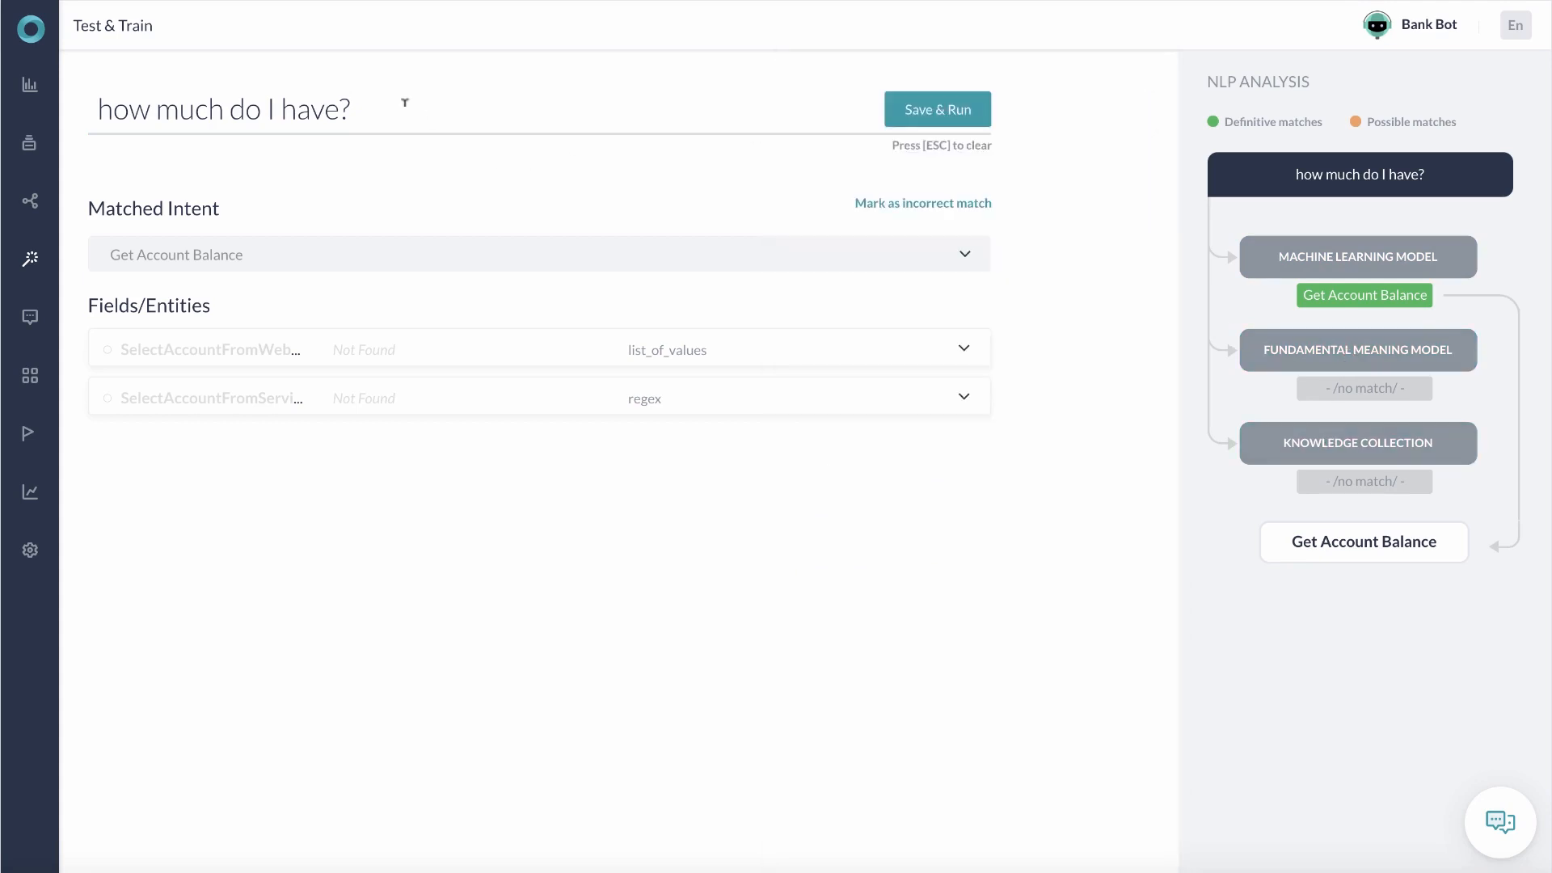
# Replace the test utterance with "I am interested in sending a payment today" and run it
pyautogui.moveTo(370, 109); pyautogui.dragTo(89, 106)
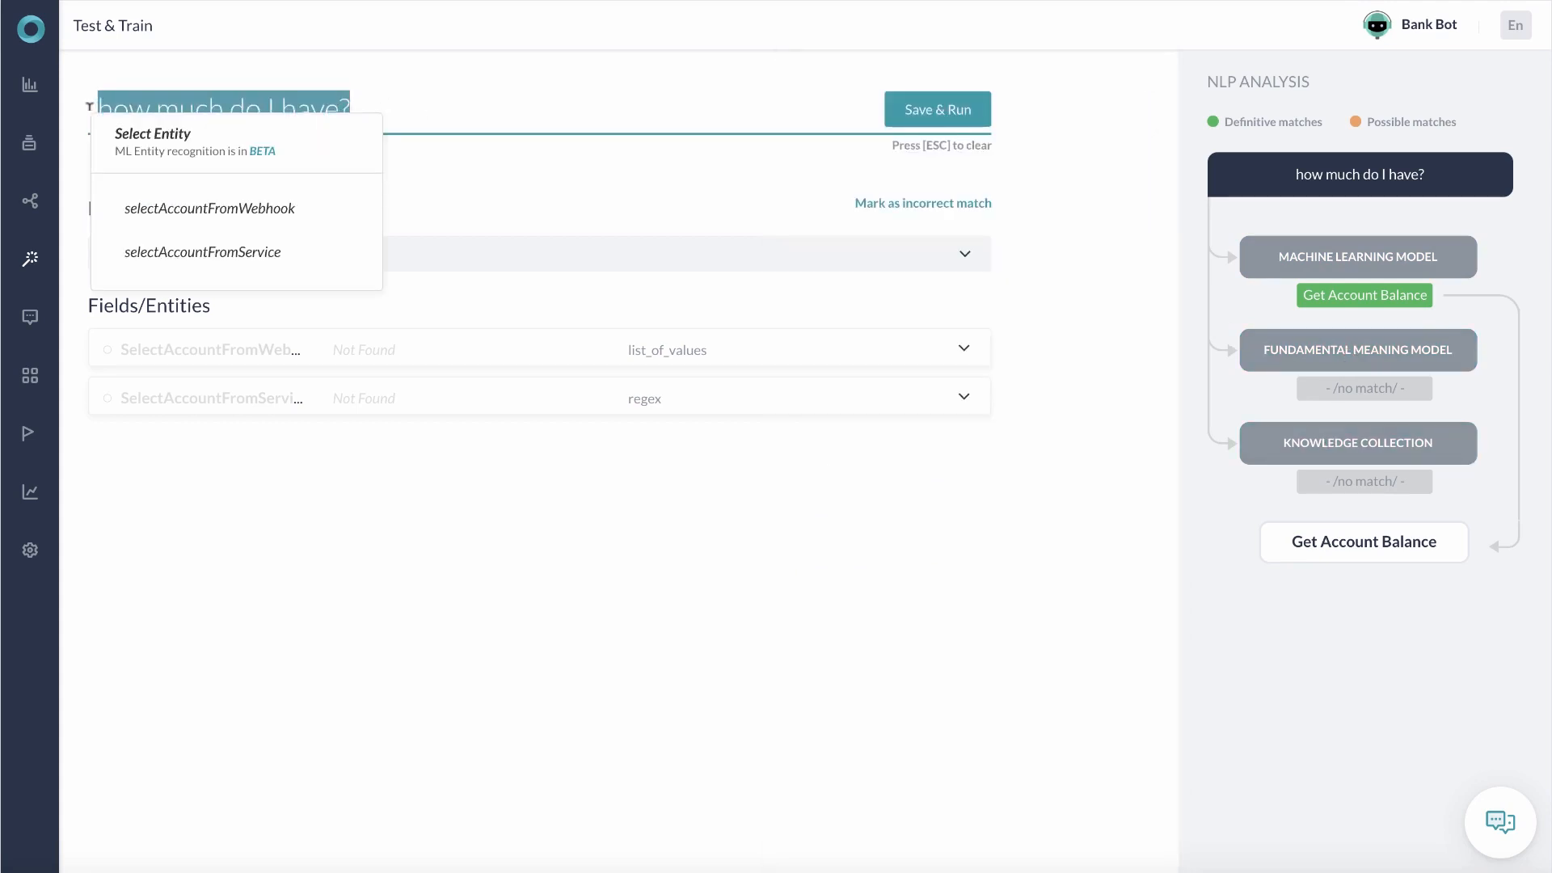
pyautogui.press('BackSpace')
pyautogui.write('I am interested in sending a payment today')
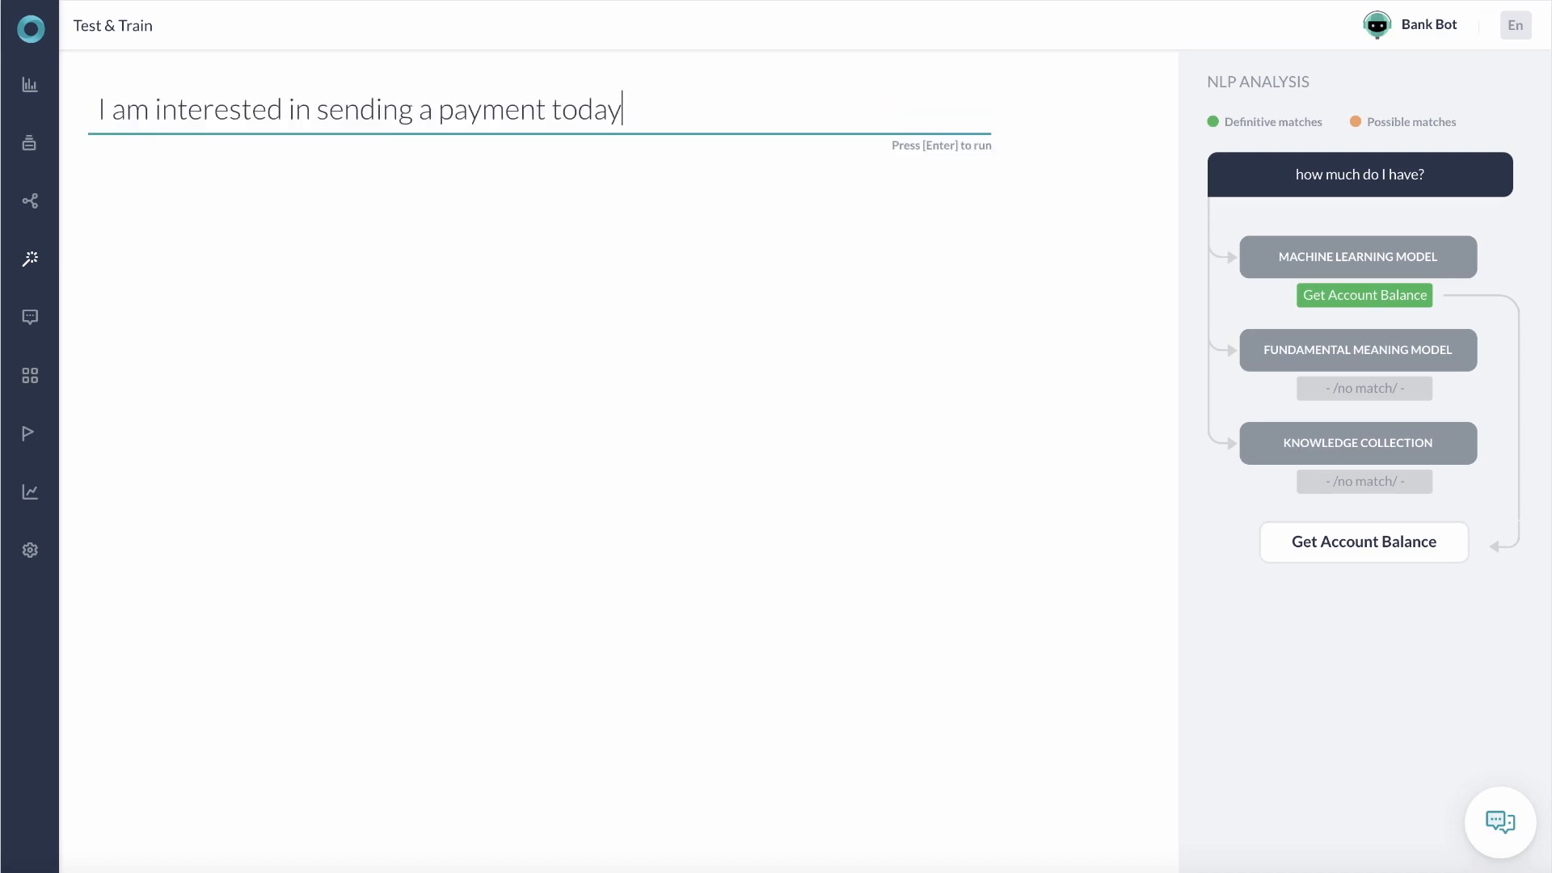
pyautogui.press('Return')
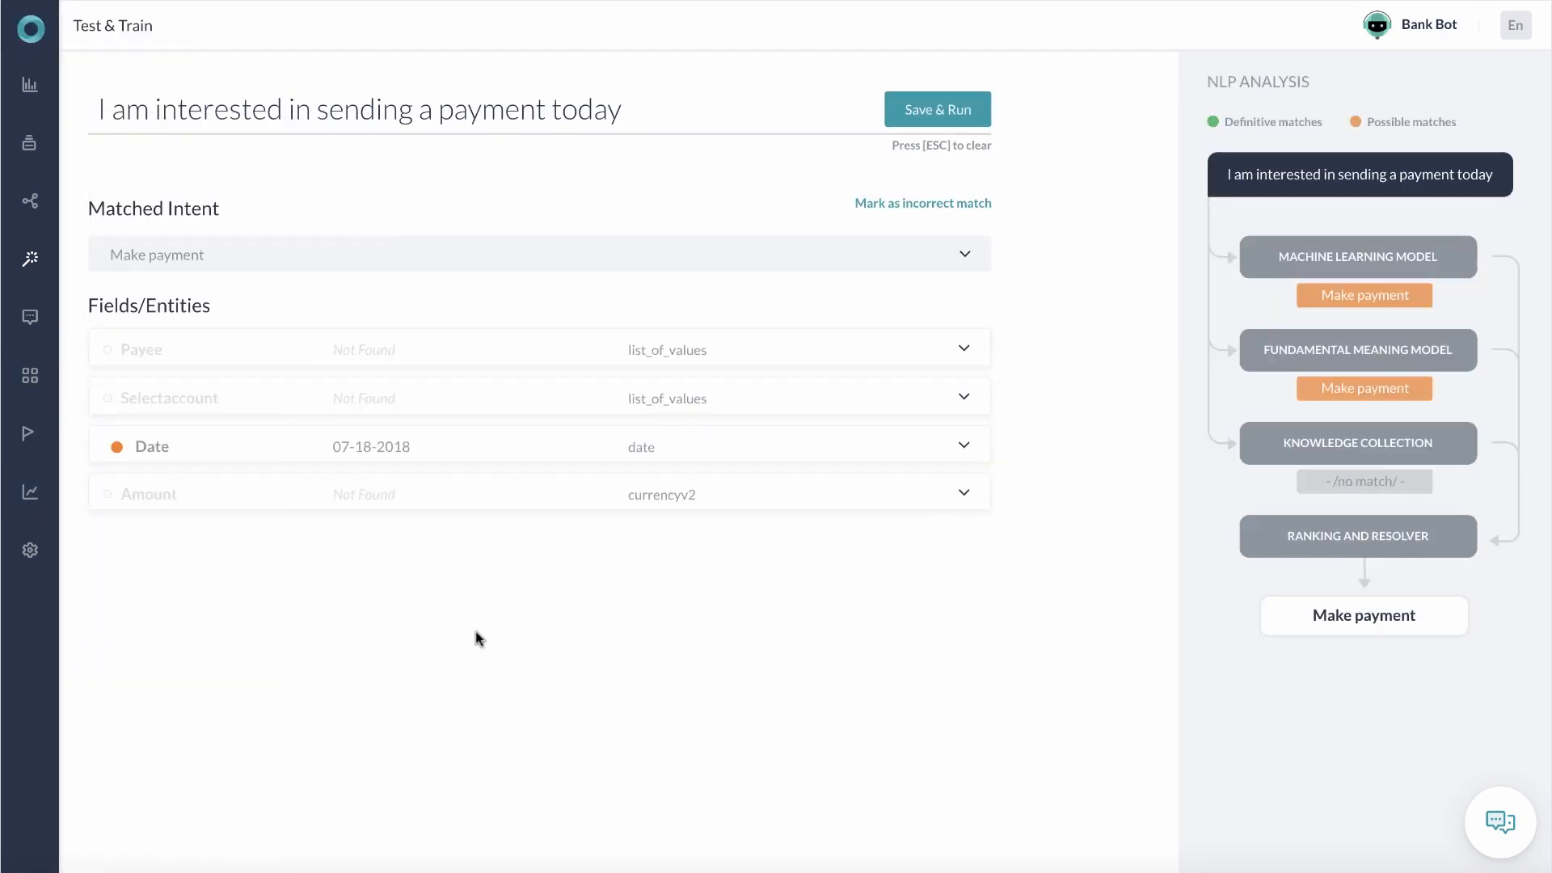
# Inspect the payment utterance's Machine Learning Model, Fundamental Meaning Model, Knowledge Collection, and Ranking and Resolver results, and close the details
pyautogui.click(1359, 262)
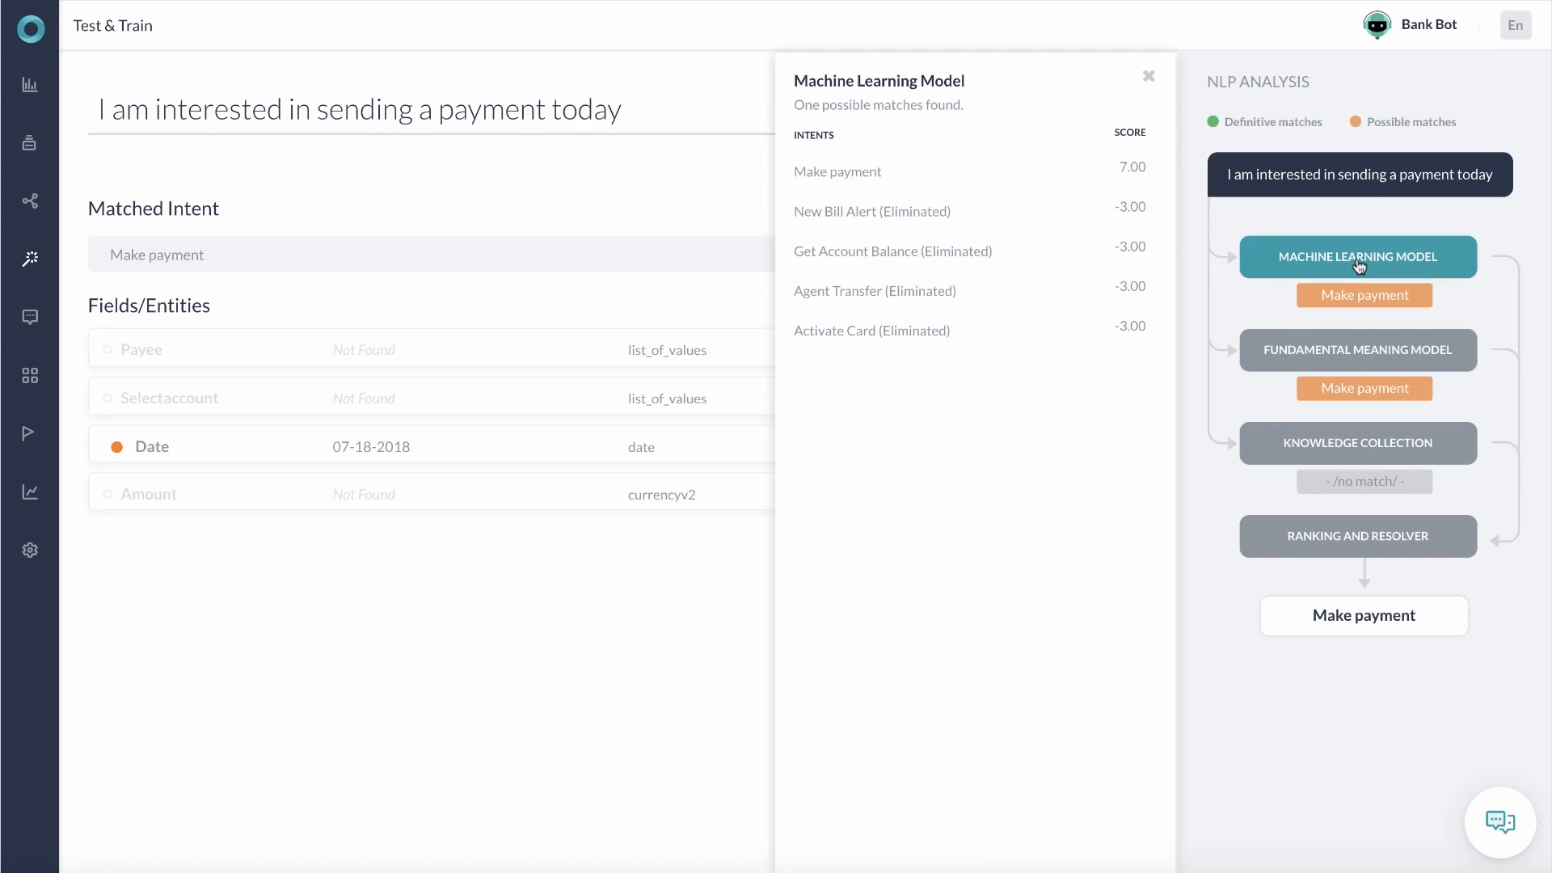
pyautogui.click(1353, 353)
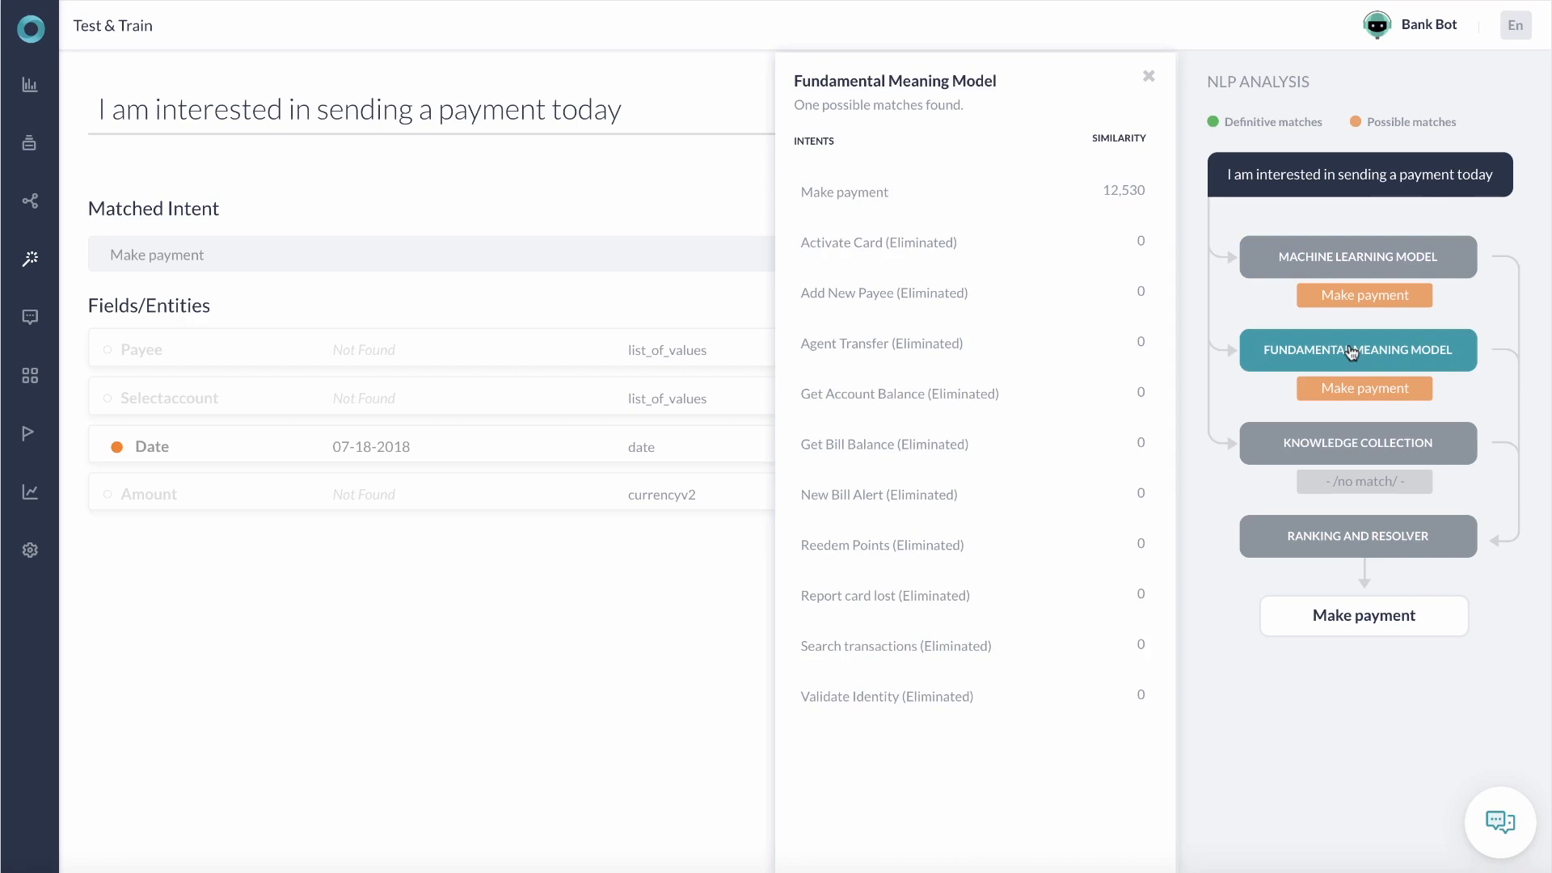
pyautogui.click(1343, 447)
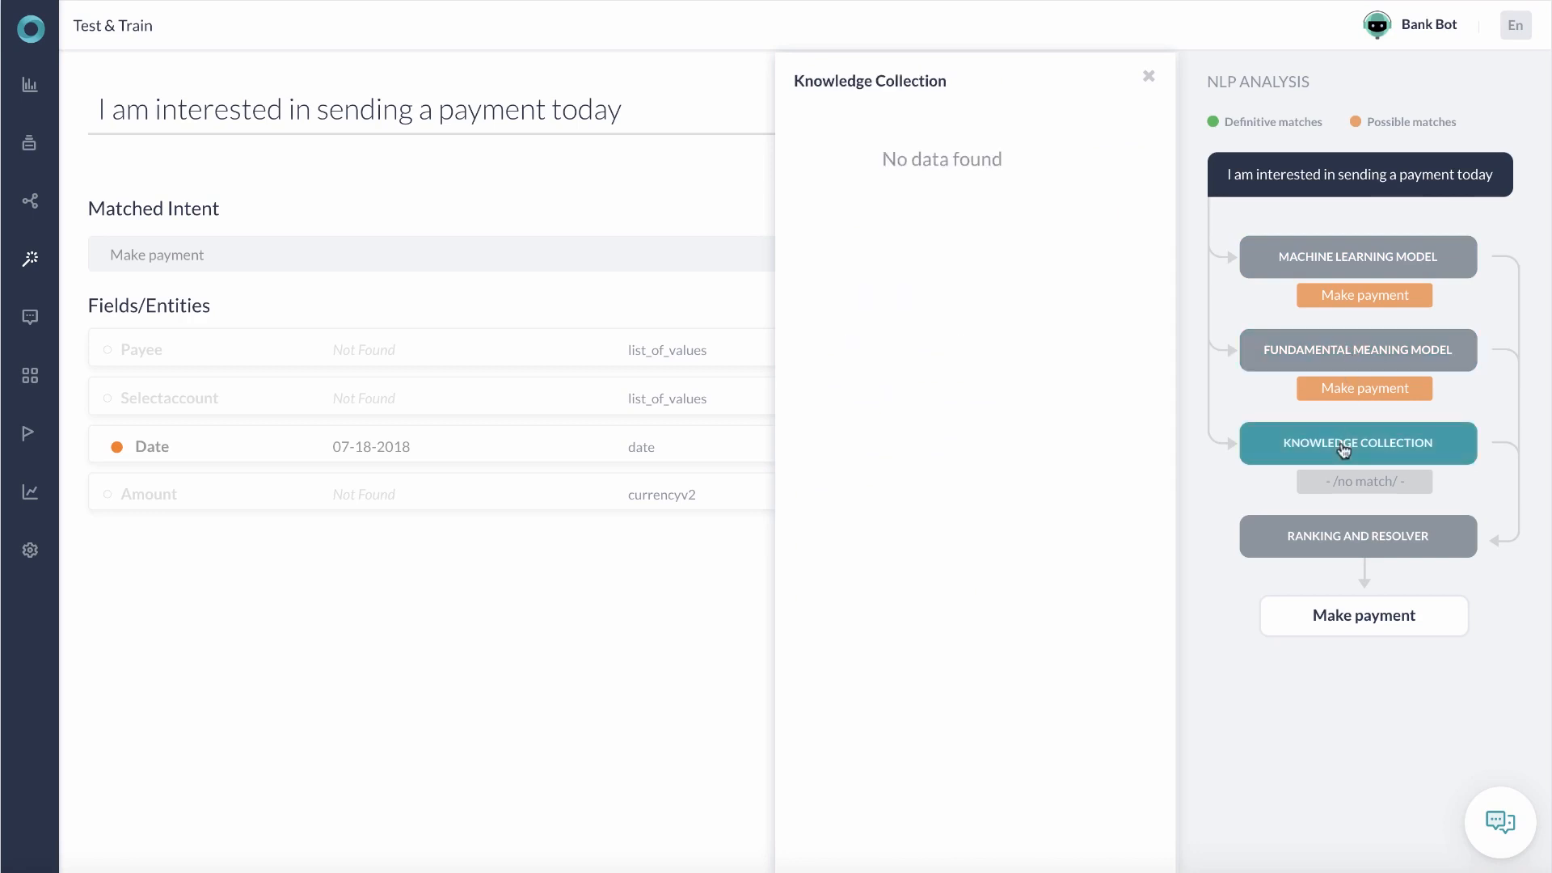
pyautogui.click(1342, 549)
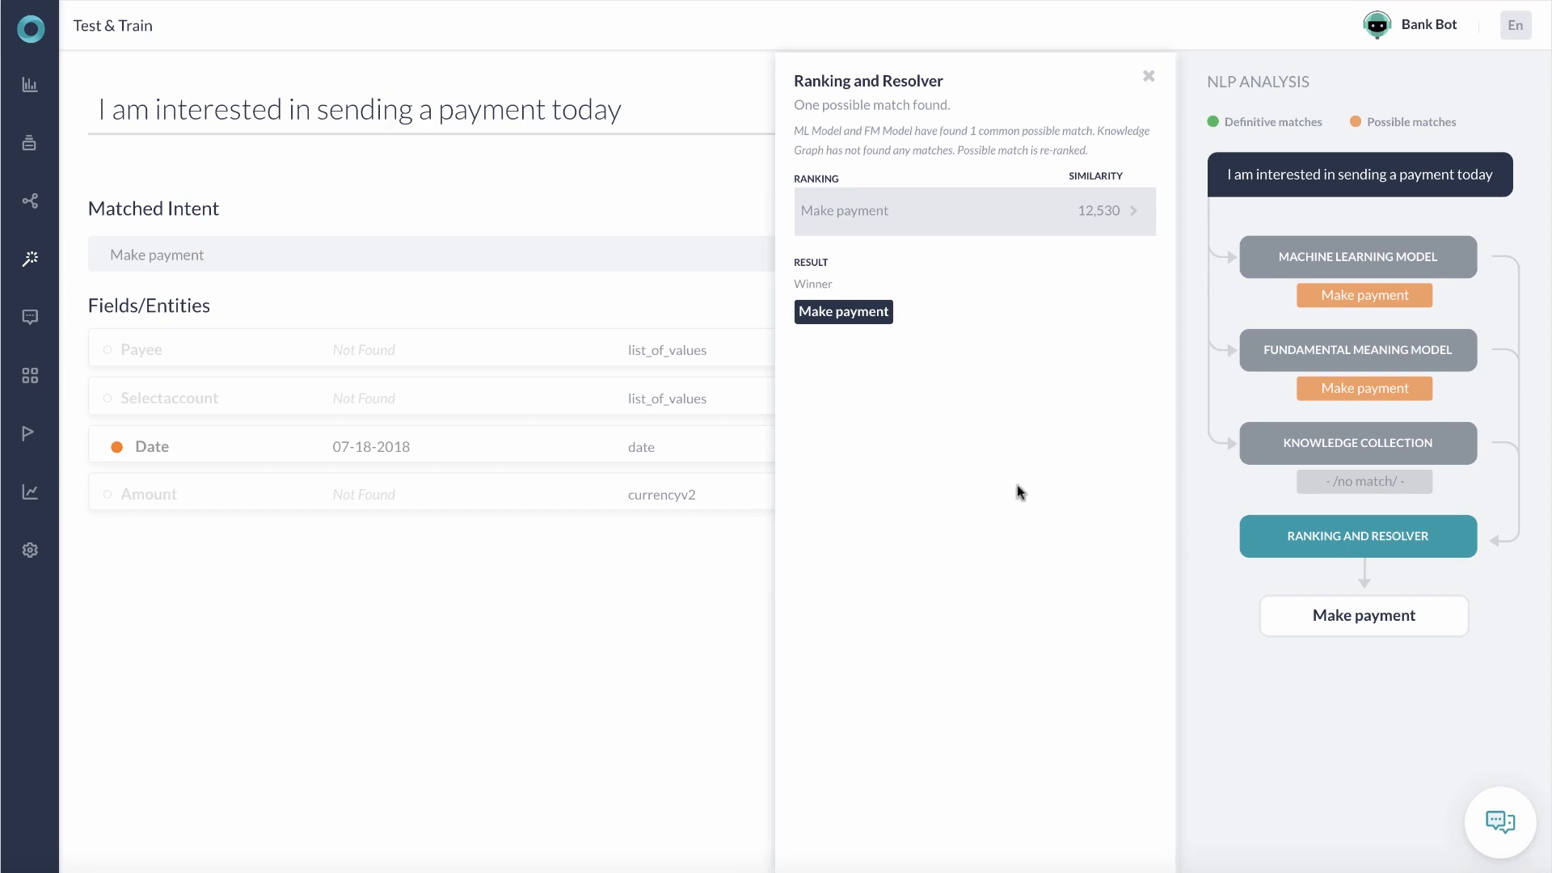
pyautogui.click(1149, 76)
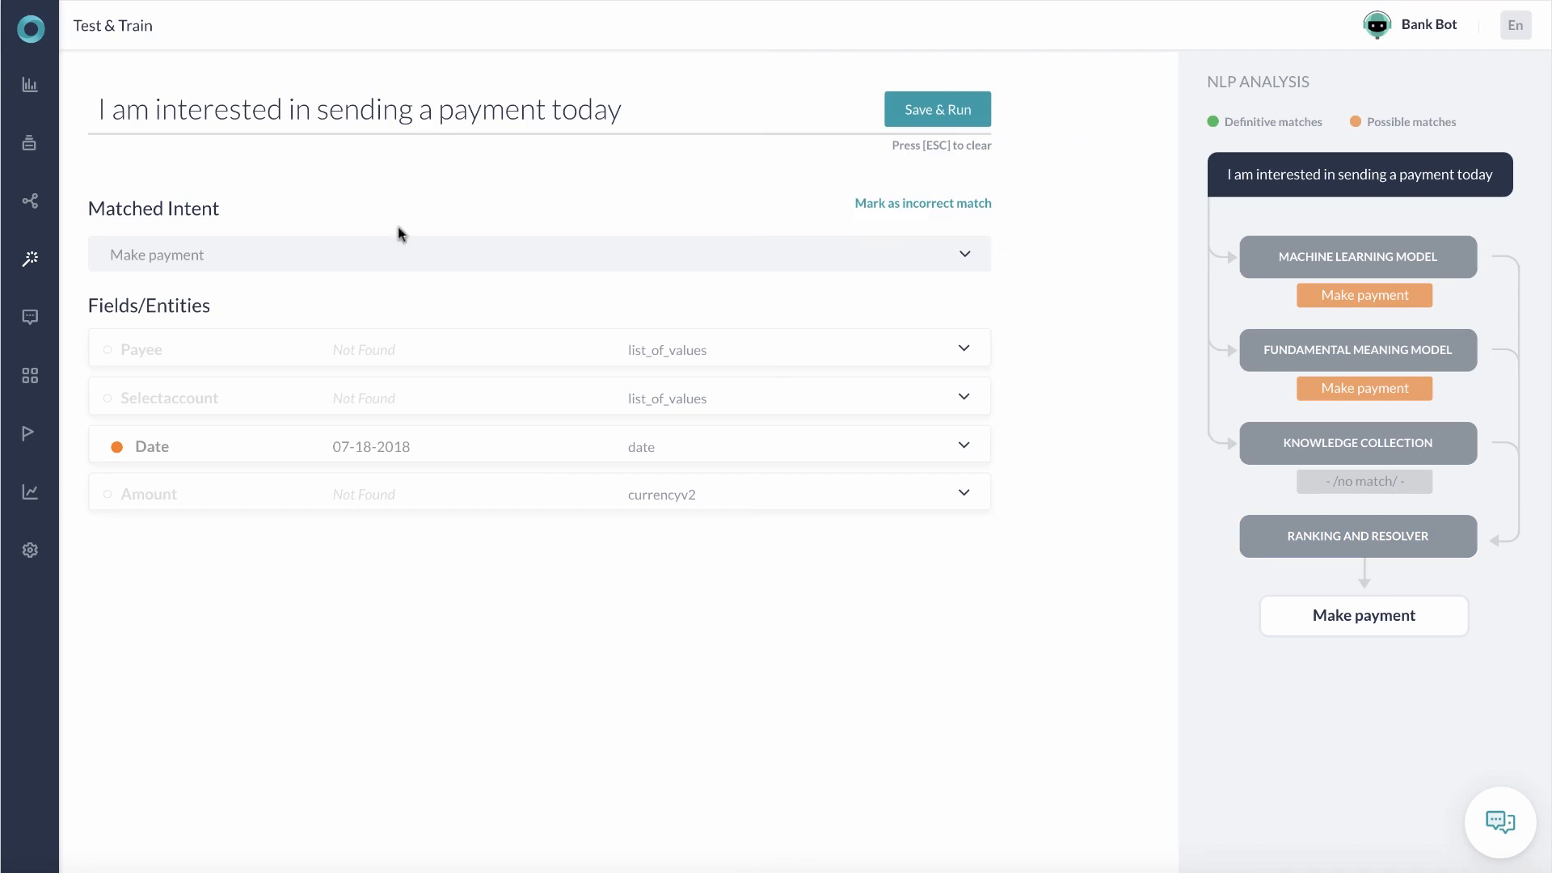
# Open Channels, review the setup instructions for adding Facebook Messenger, and close them
pyautogui.moveTo(91, 360)
pyautogui.click(91, 322)
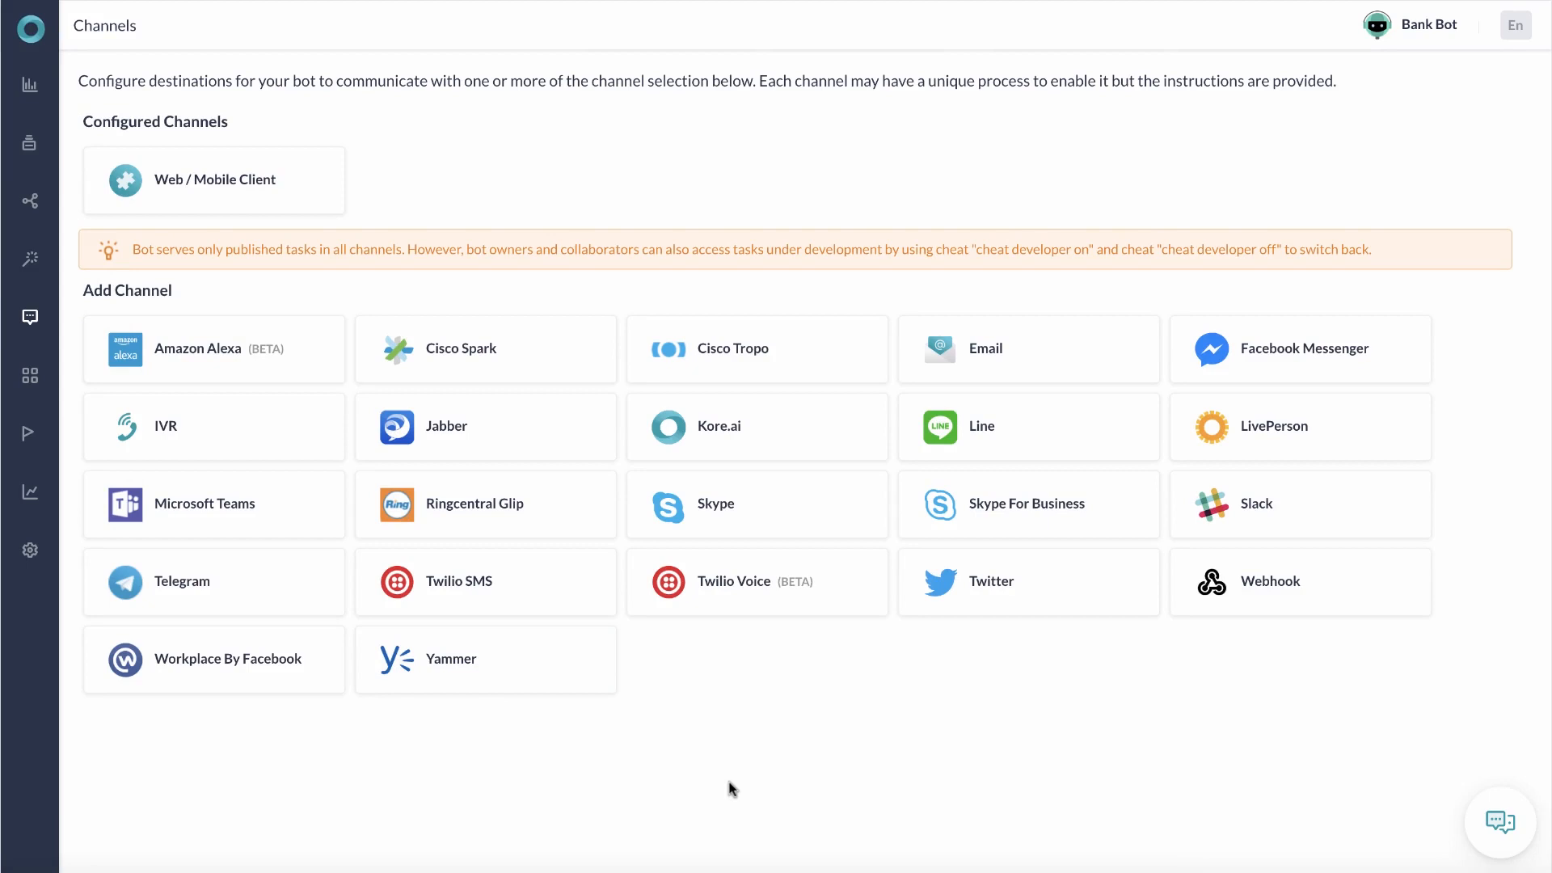
pyautogui.click(1312, 363)
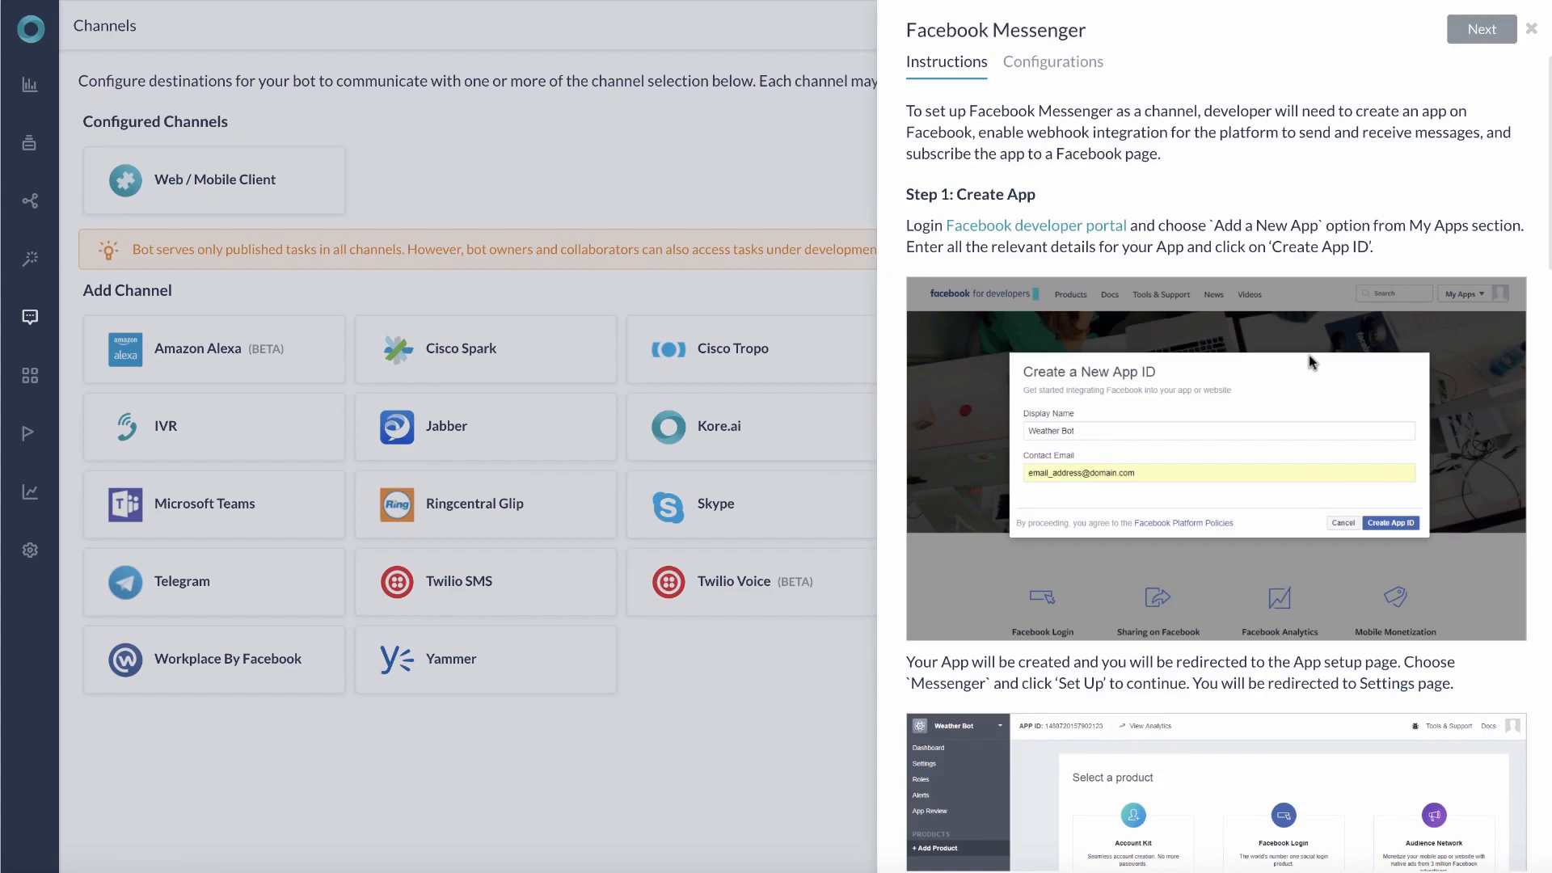
pyautogui.click(1531, 28)
# View the BotKit SDK setup under Apps & Agents and the task selection for publishing the bot
pyautogui.click(74, 379)
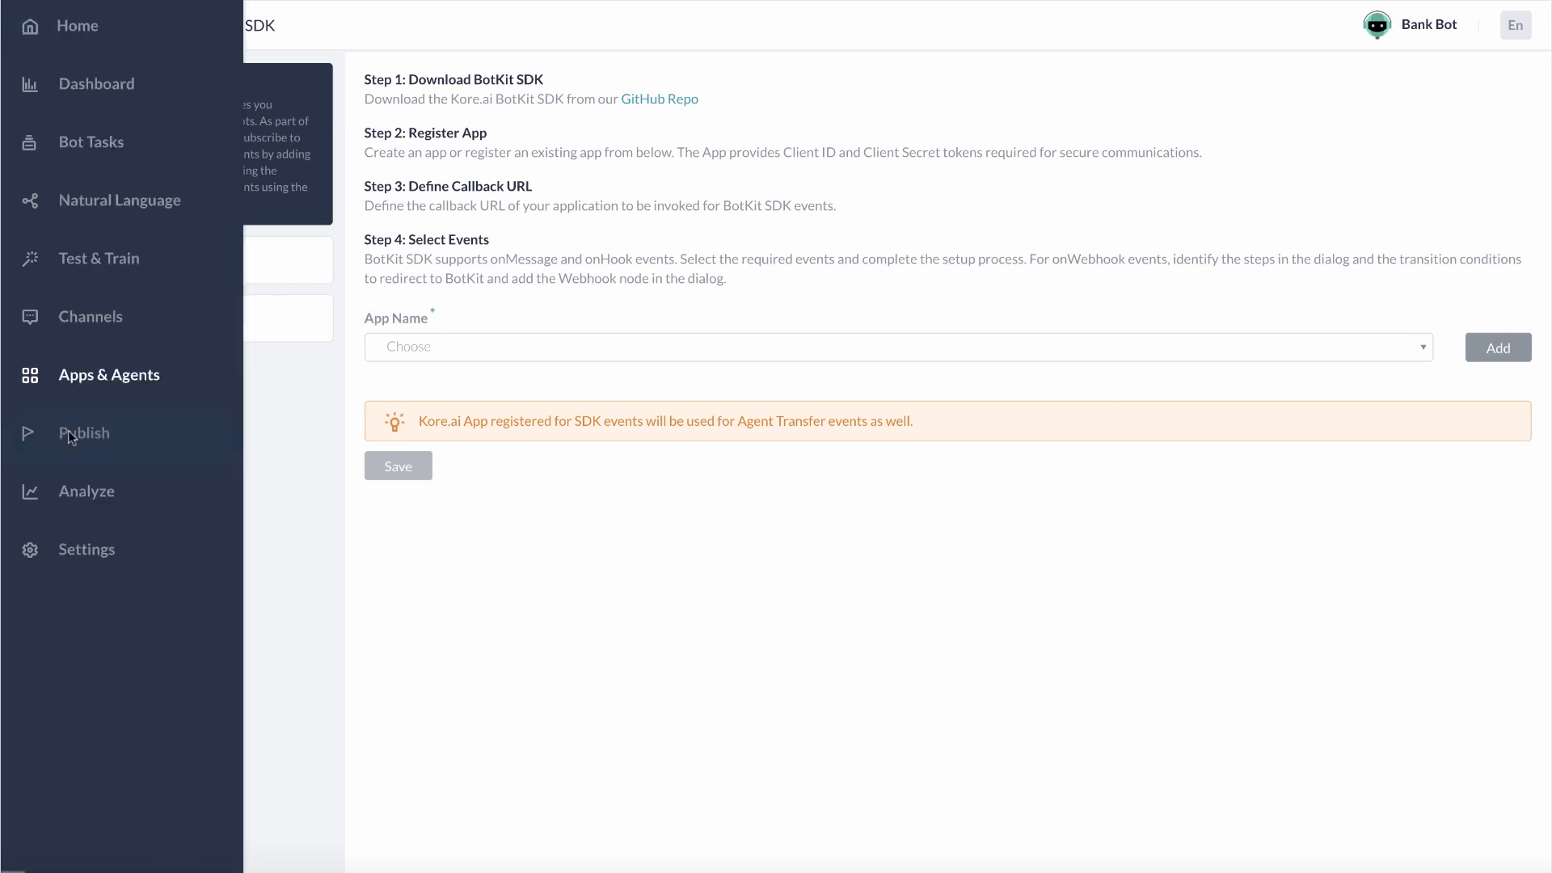
pyautogui.click(69, 435)
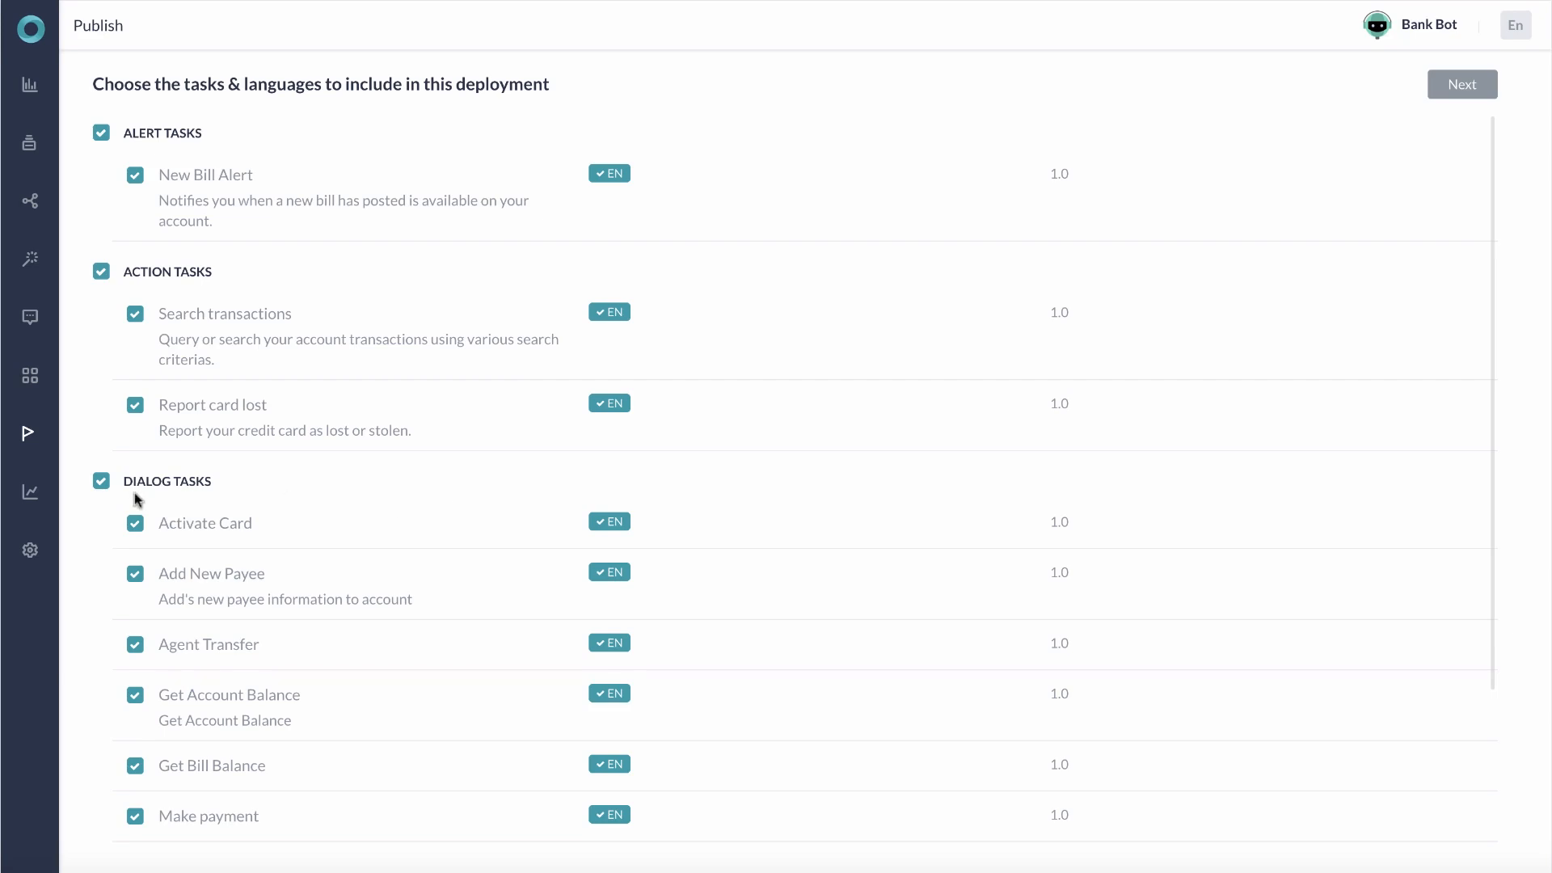
# In Analyze, inspect the Machine Learning Model, Fundamental Meaning Model, and Ranking and Resolver results for "what does my nest egg look like?"
pyautogui.click(79, 494)
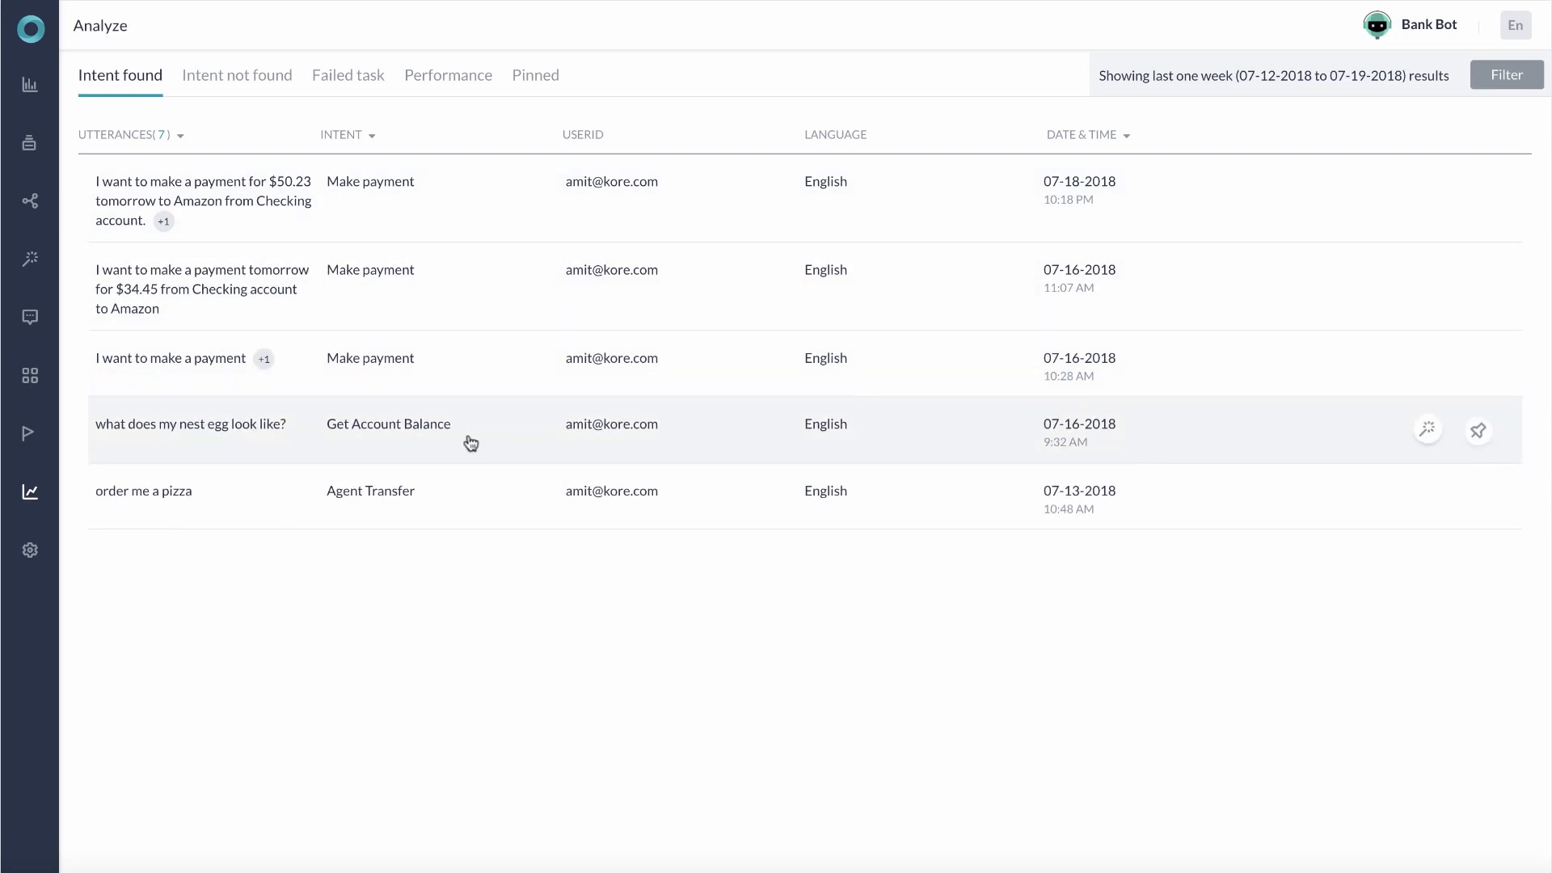
pyautogui.click(470, 443)
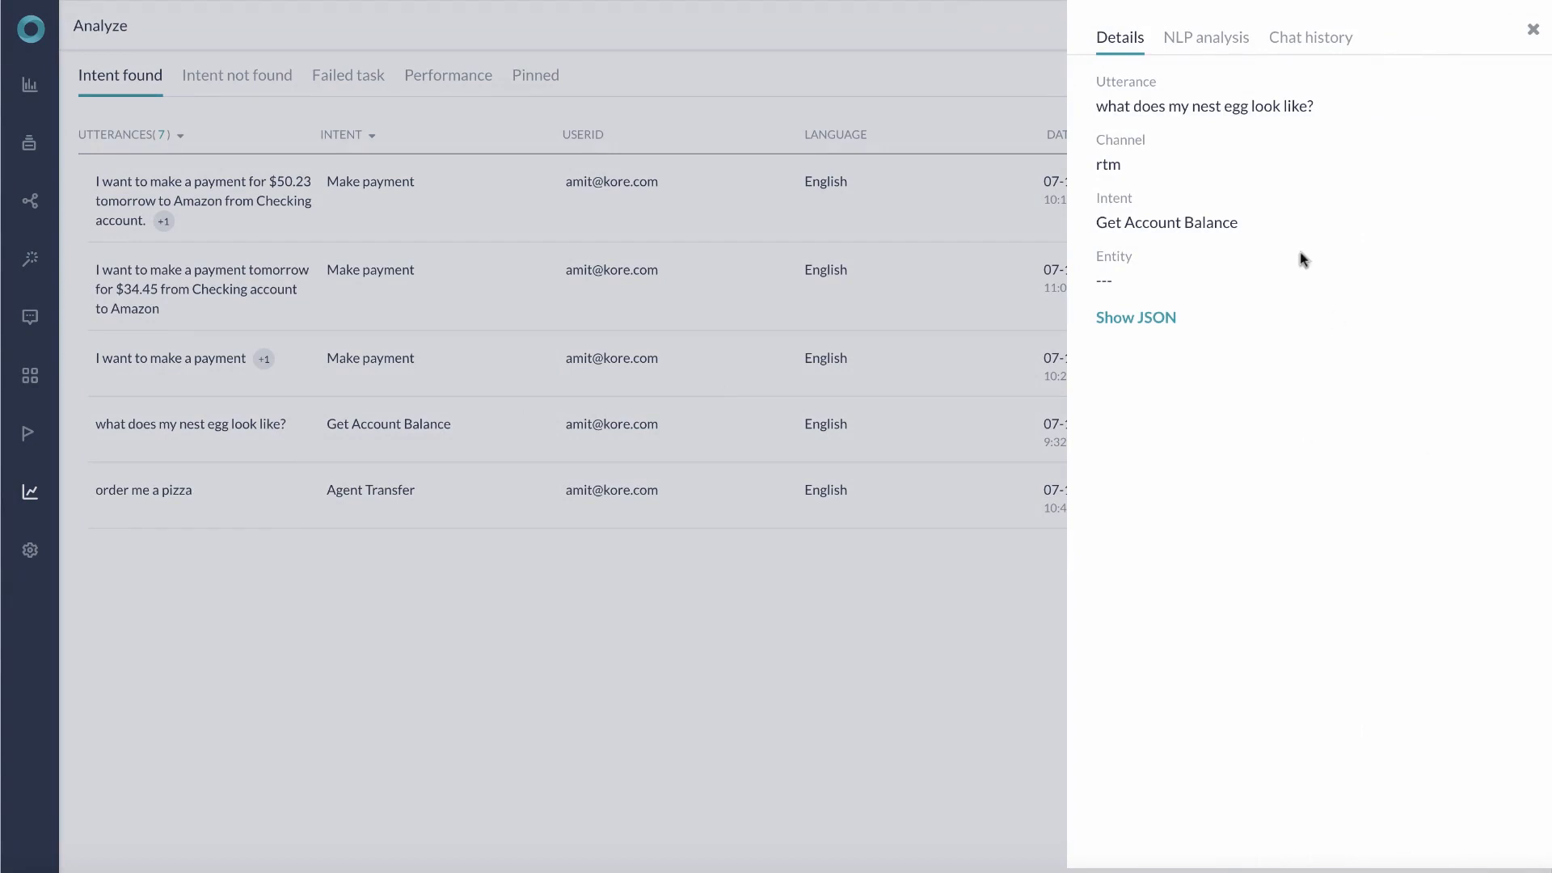
pyautogui.click(1203, 39)
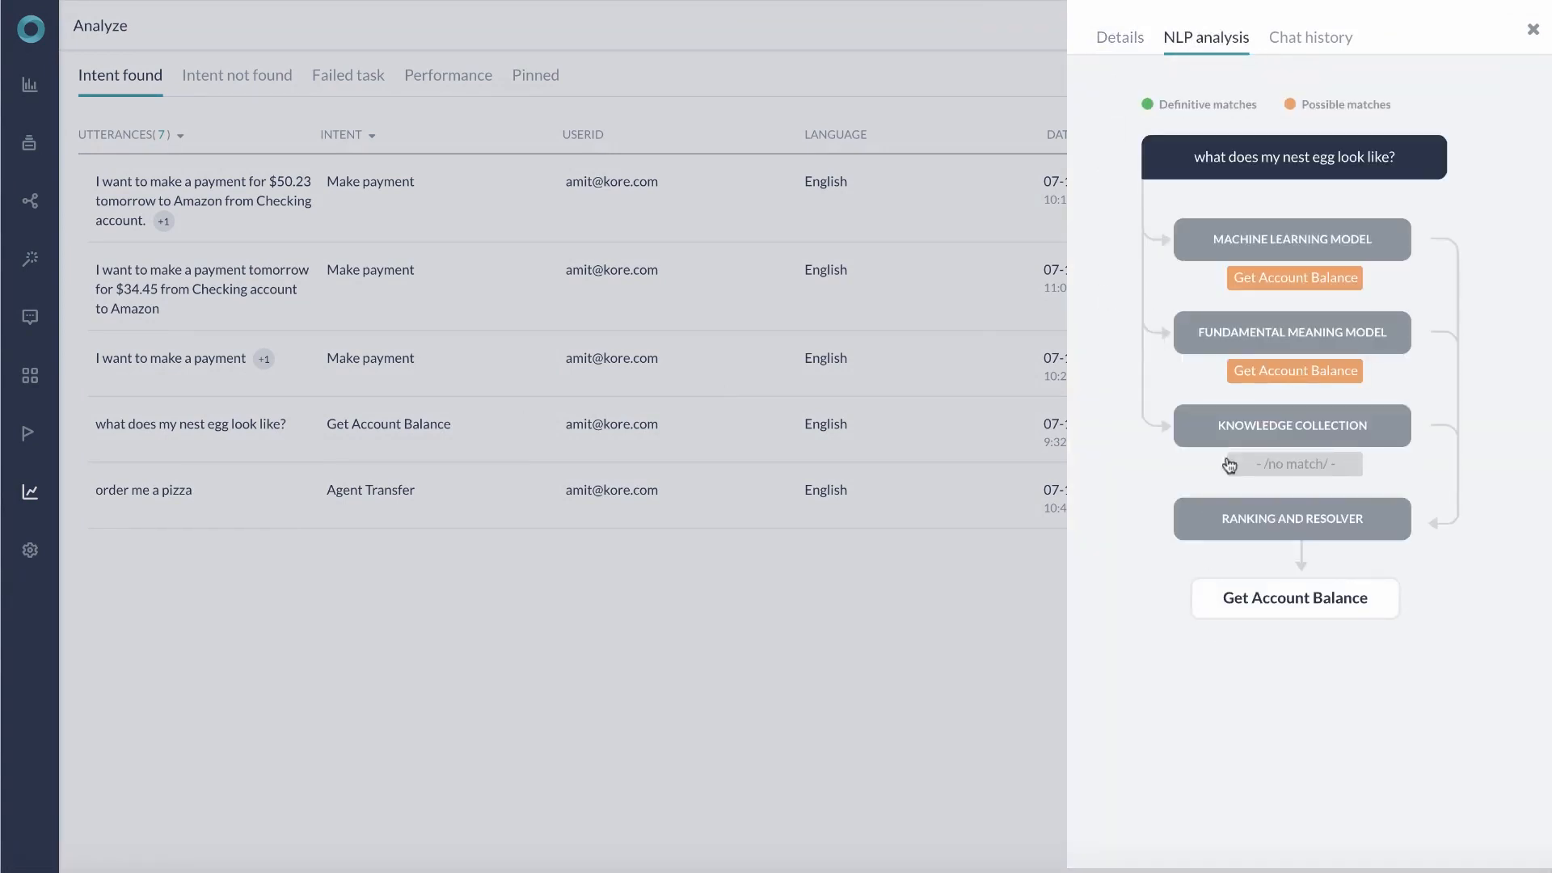
pyautogui.click(1253, 236)
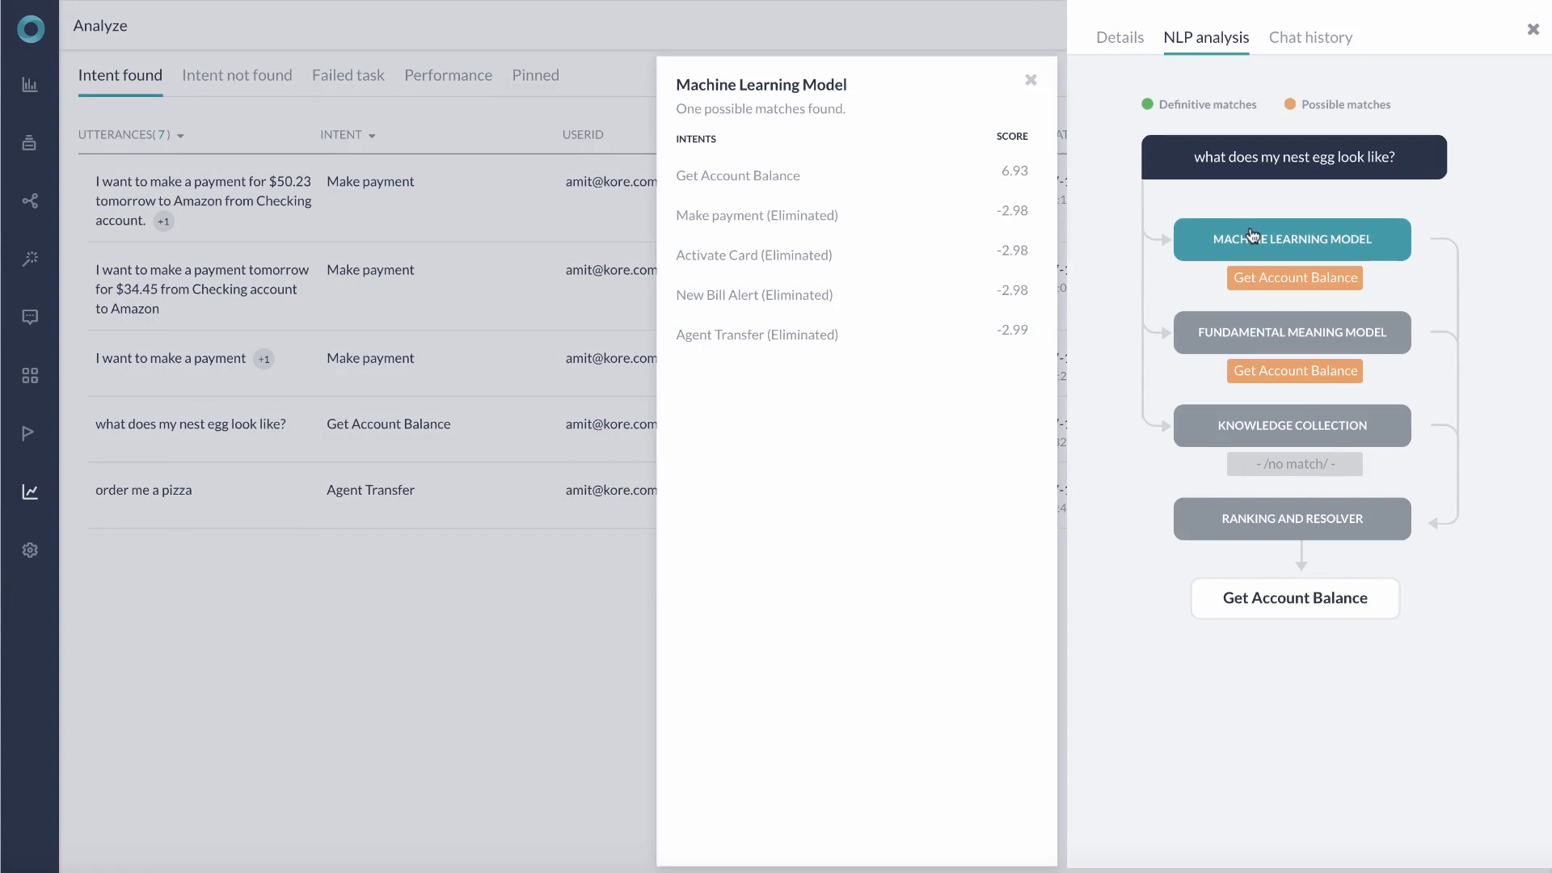
pyautogui.click(1237, 338)
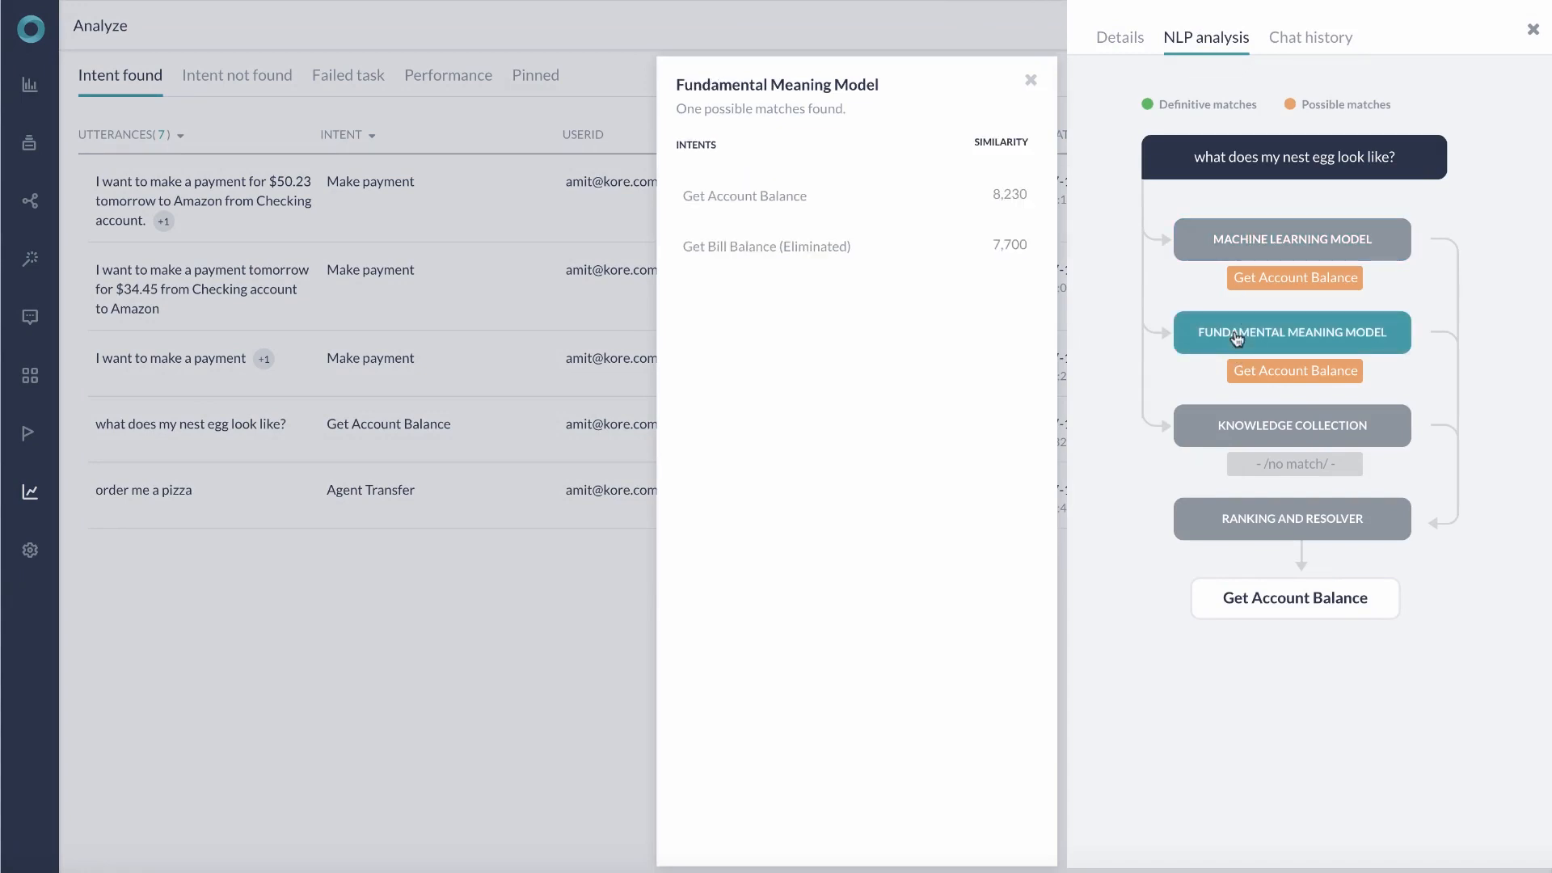
pyautogui.click(1255, 527)
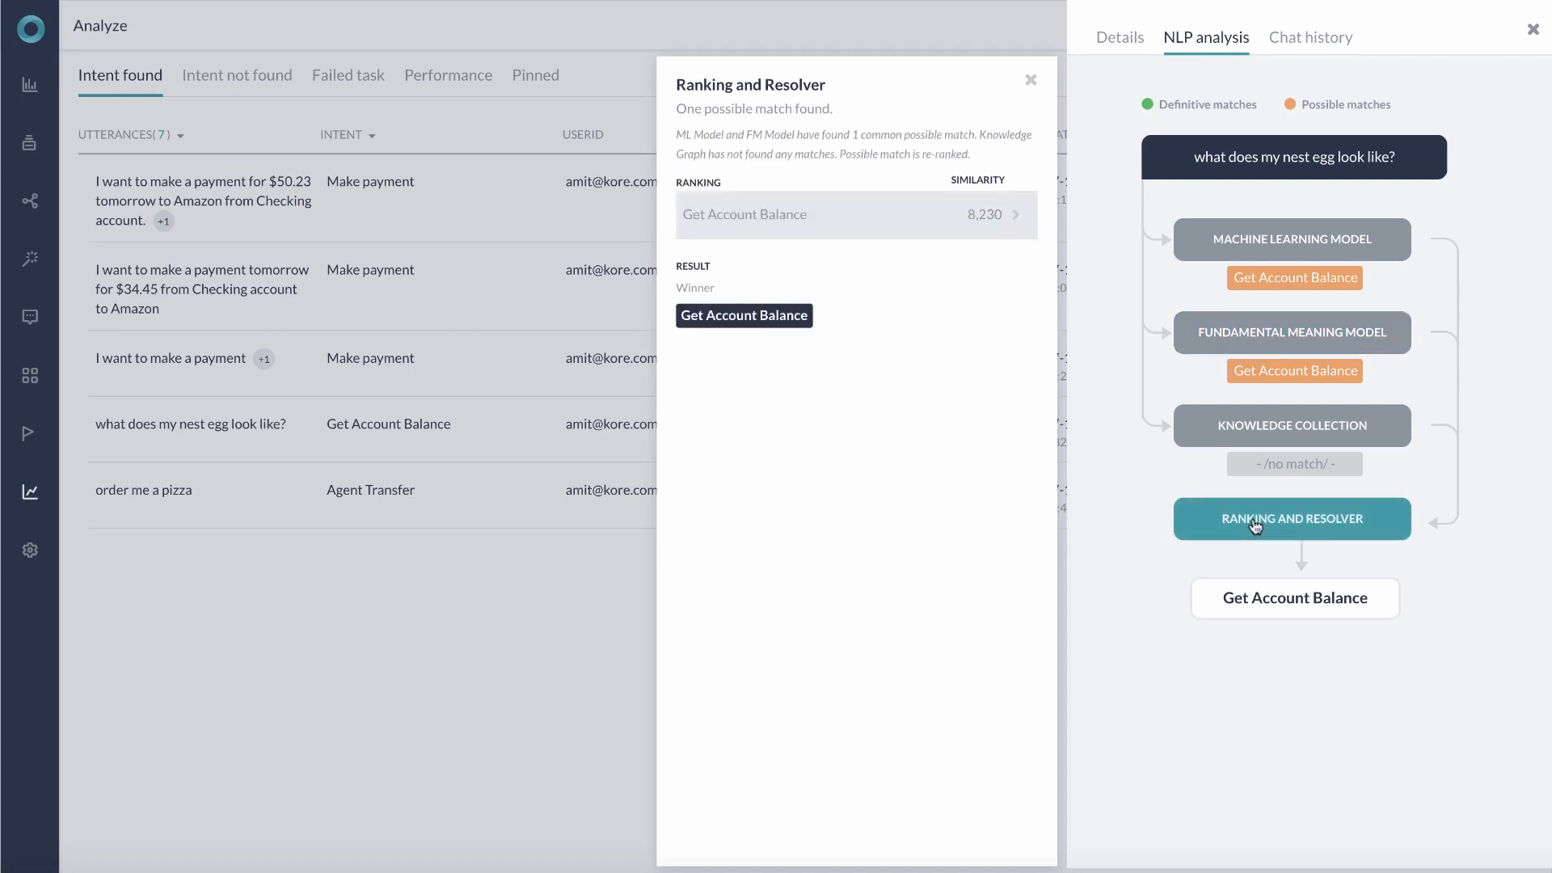
# Review the chat history around the nest egg utterance and close its details
pyautogui.click(1314, 39)
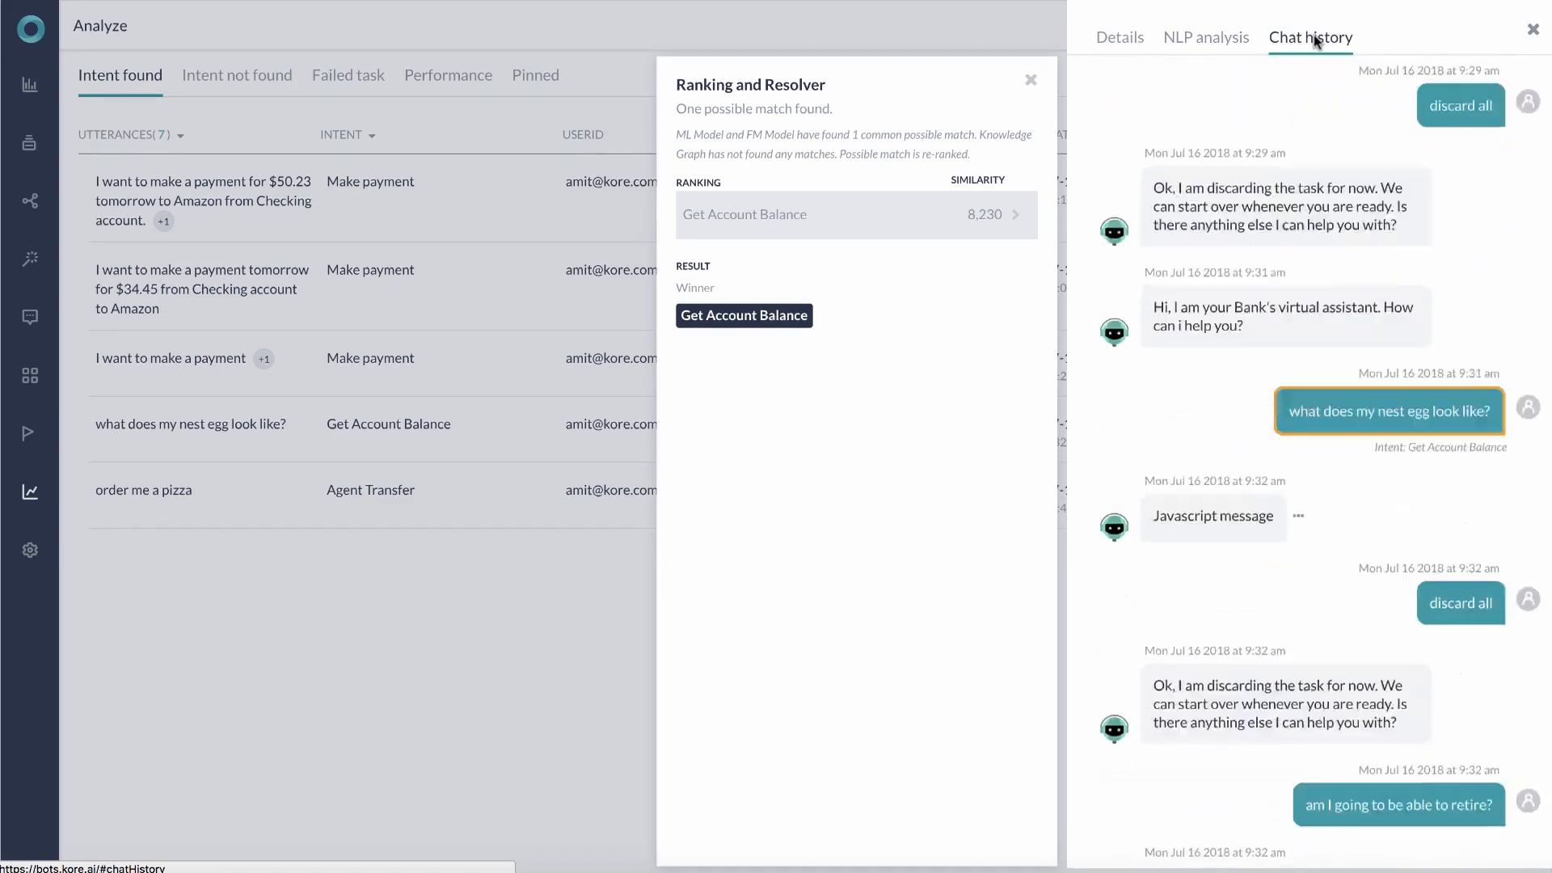
pyautogui.click(1032, 82)
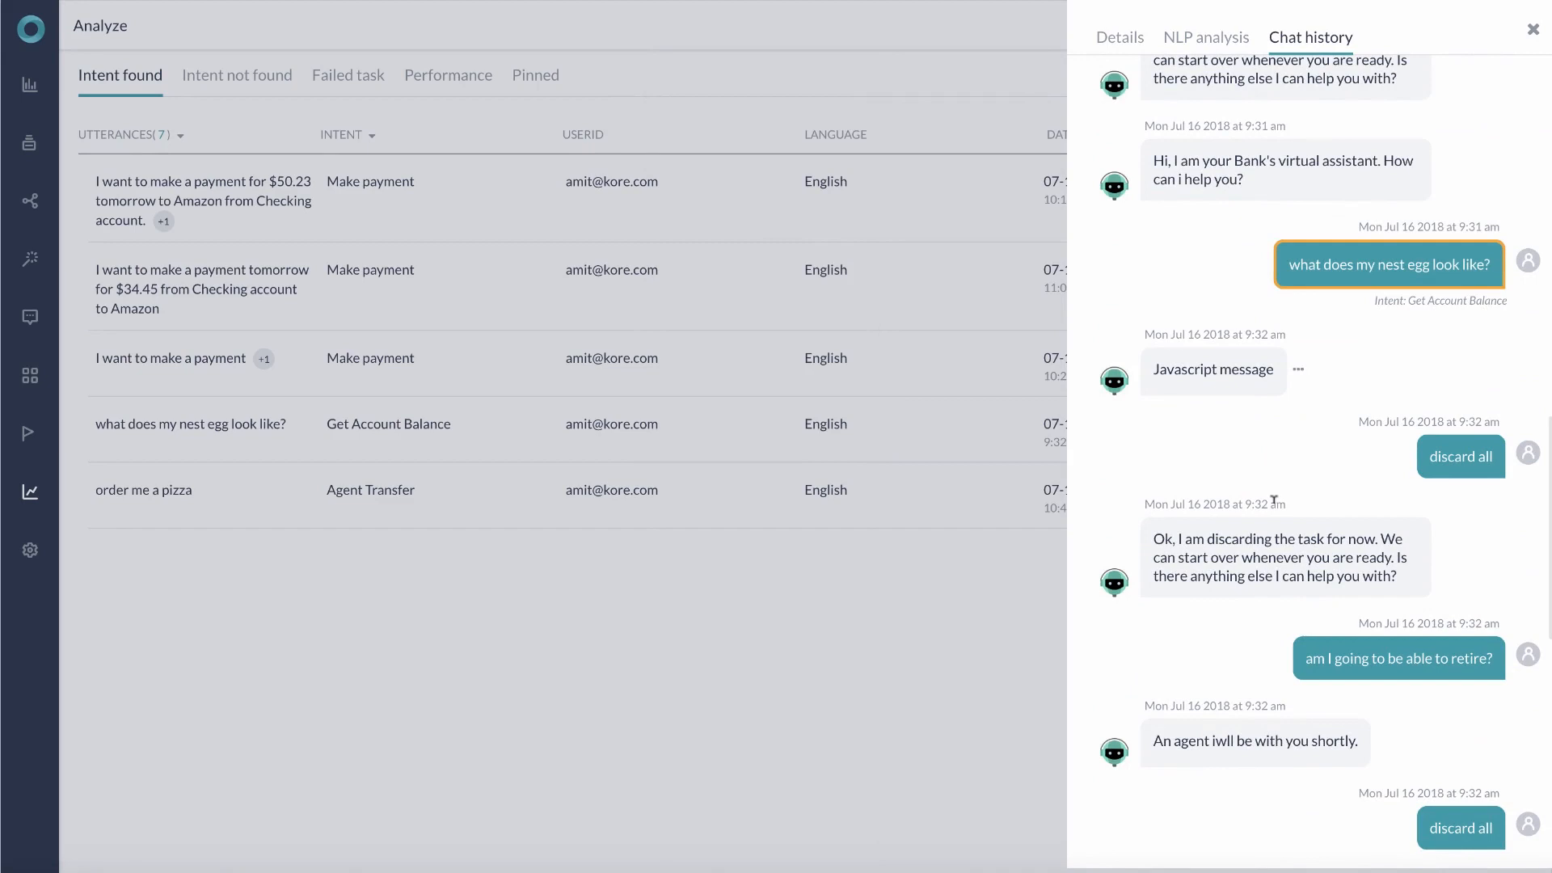
pyautogui.click(1533, 29)
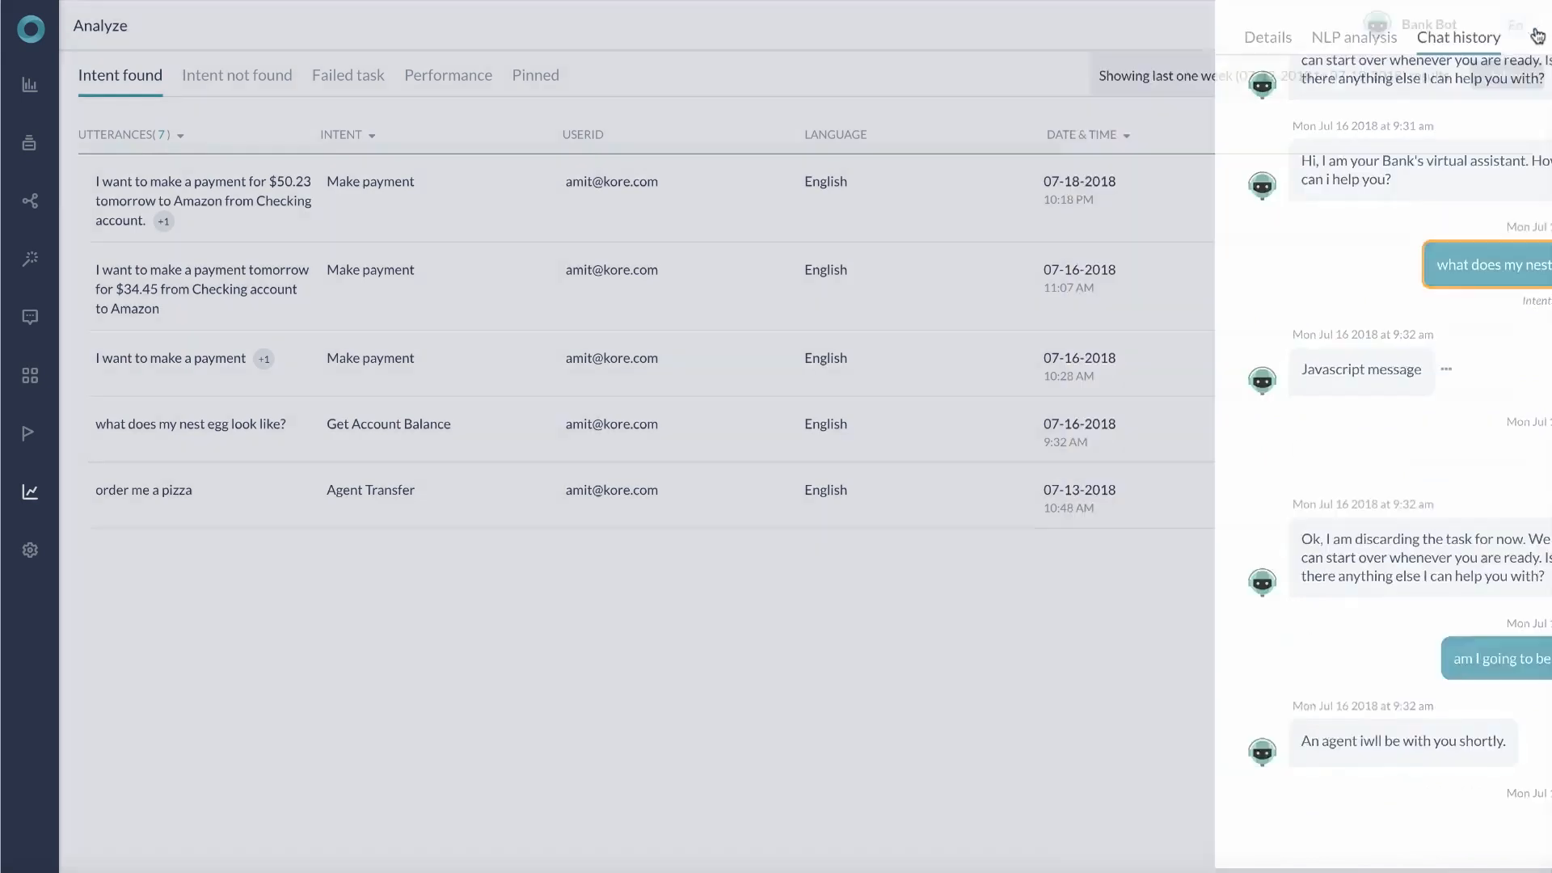
# Among utterances with no intent found, inspect the NLP analysis of "am I rich or poor?" and close its details
pyautogui.click(236, 74)
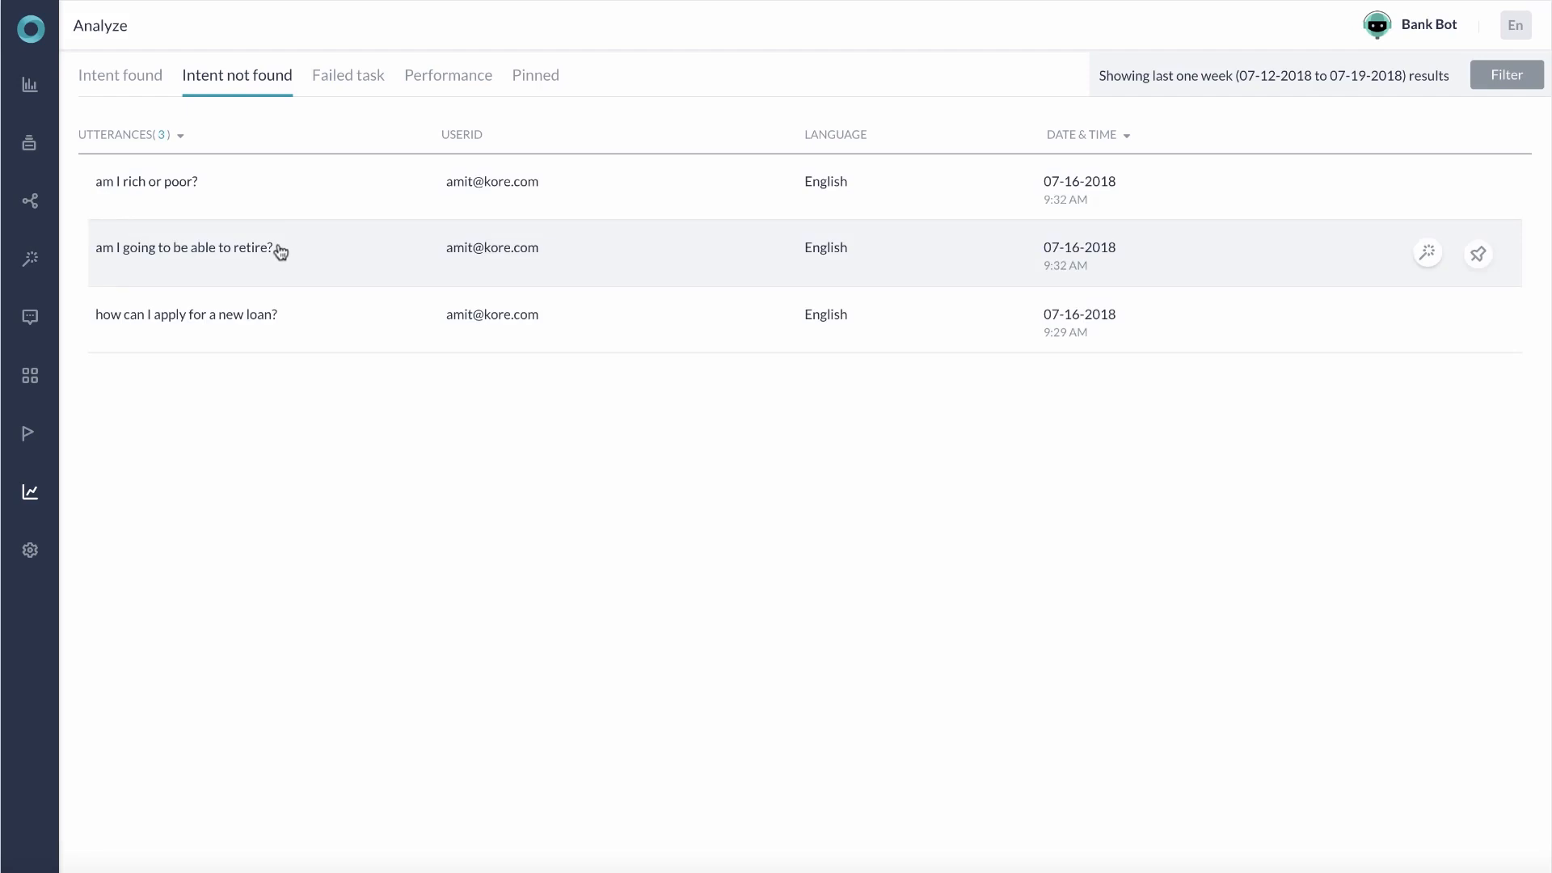
pyautogui.click(299, 181)
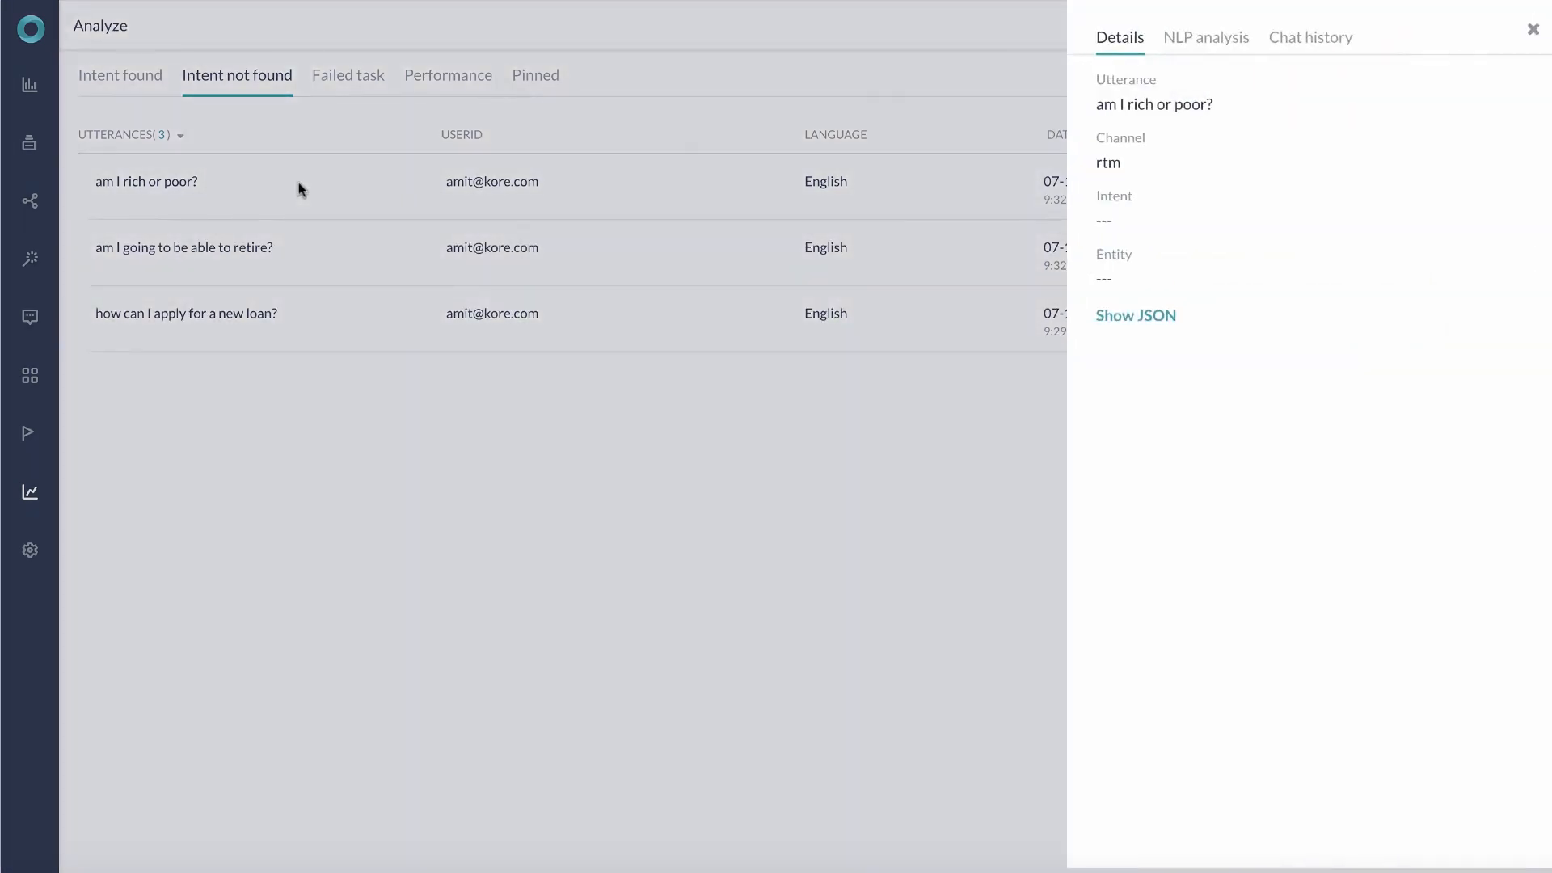
pyautogui.click(1206, 47)
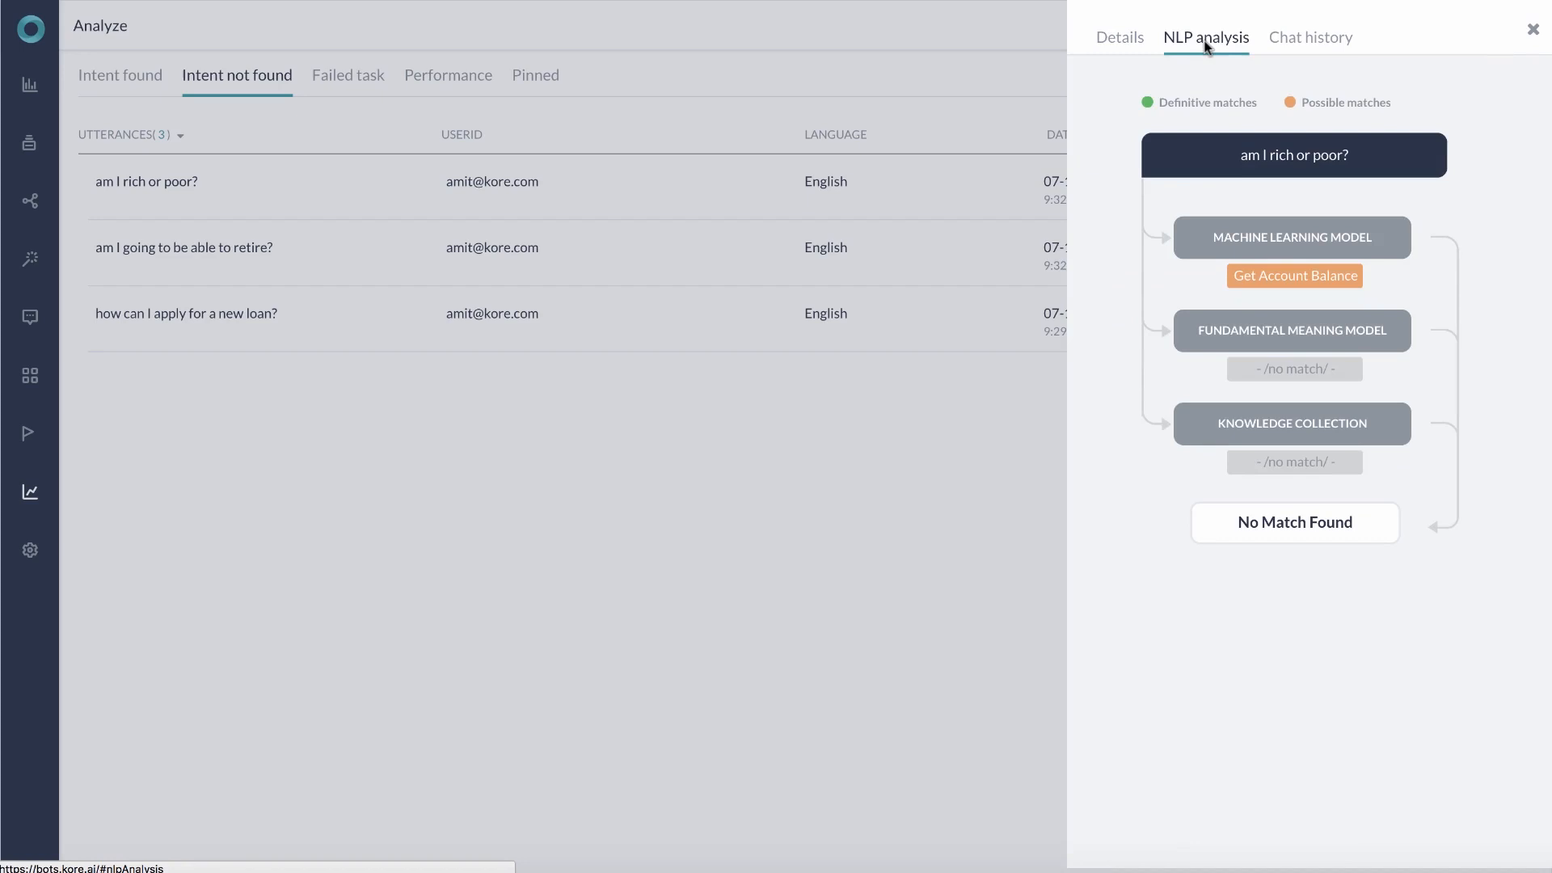
pyautogui.click(1273, 252)
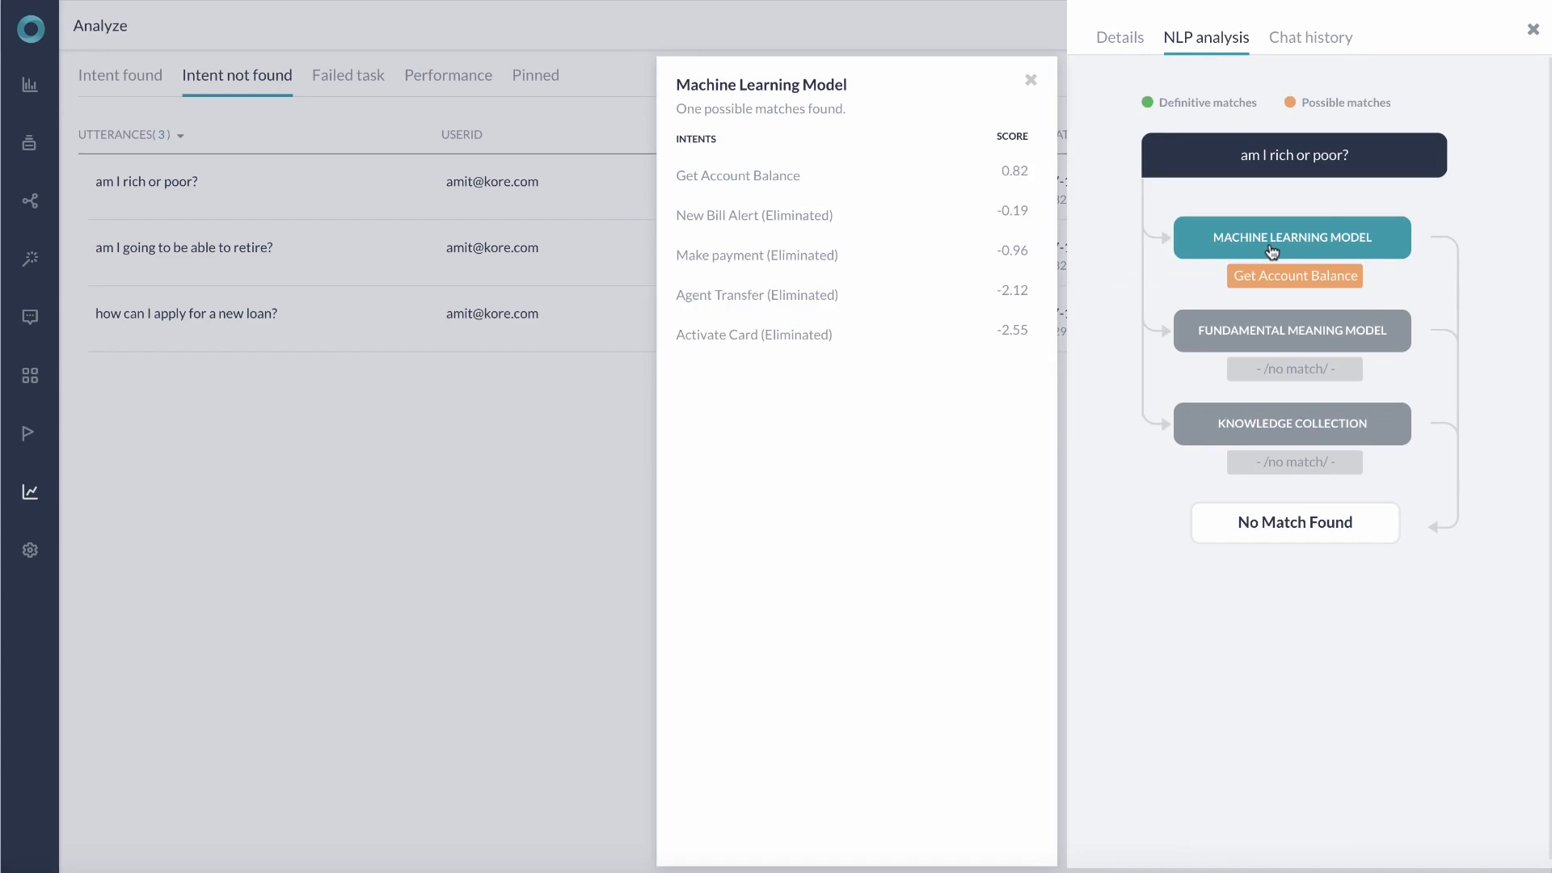
pyautogui.click(1277, 332)
pyautogui.click(1033, 81)
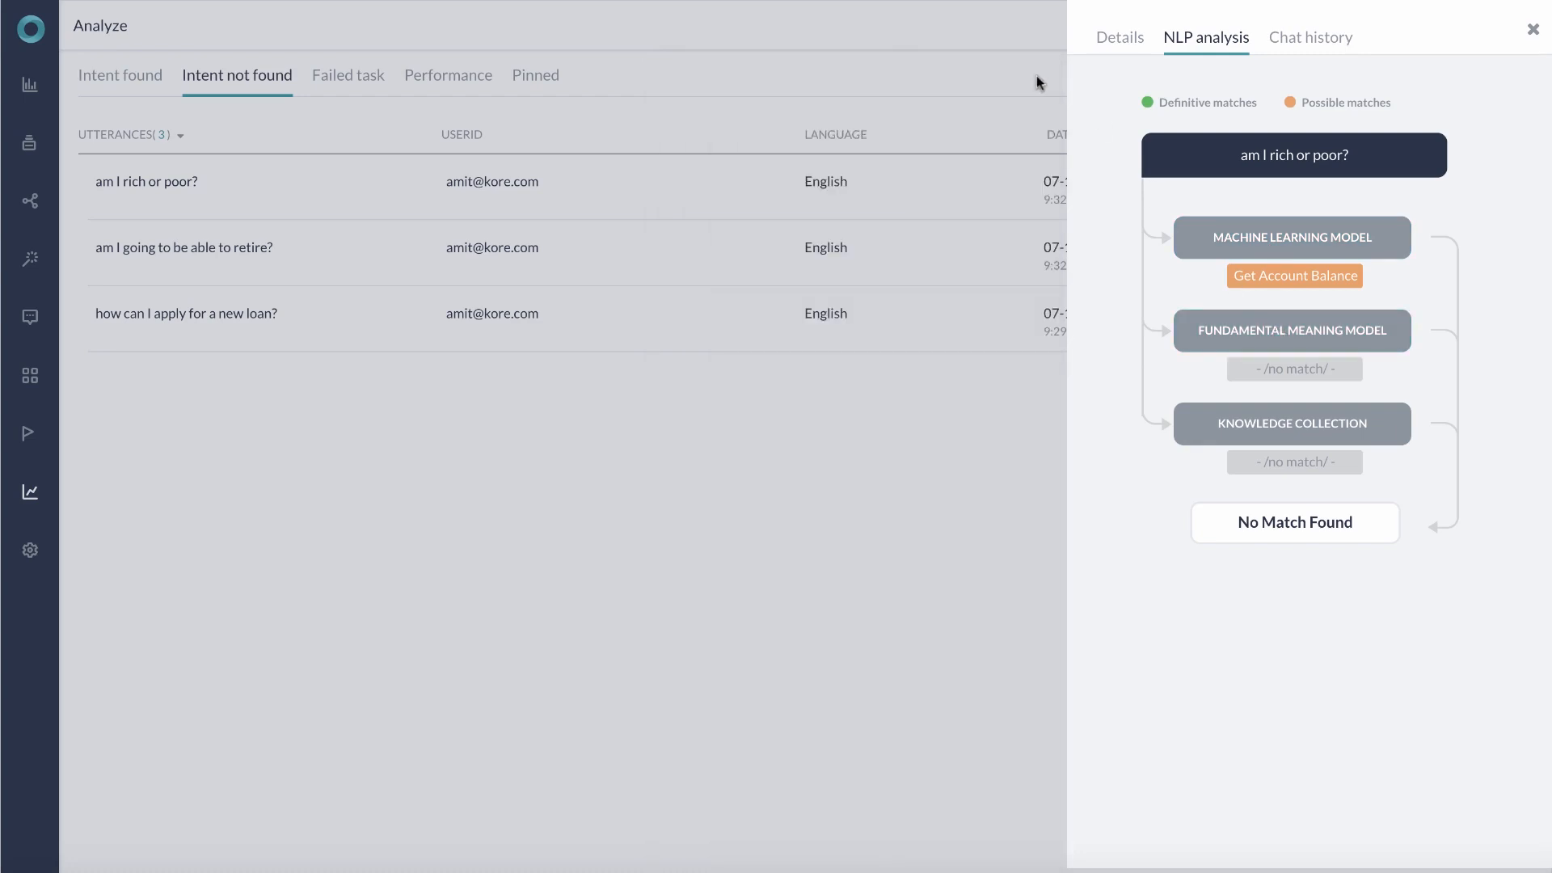
pyautogui.click(1532, 31)
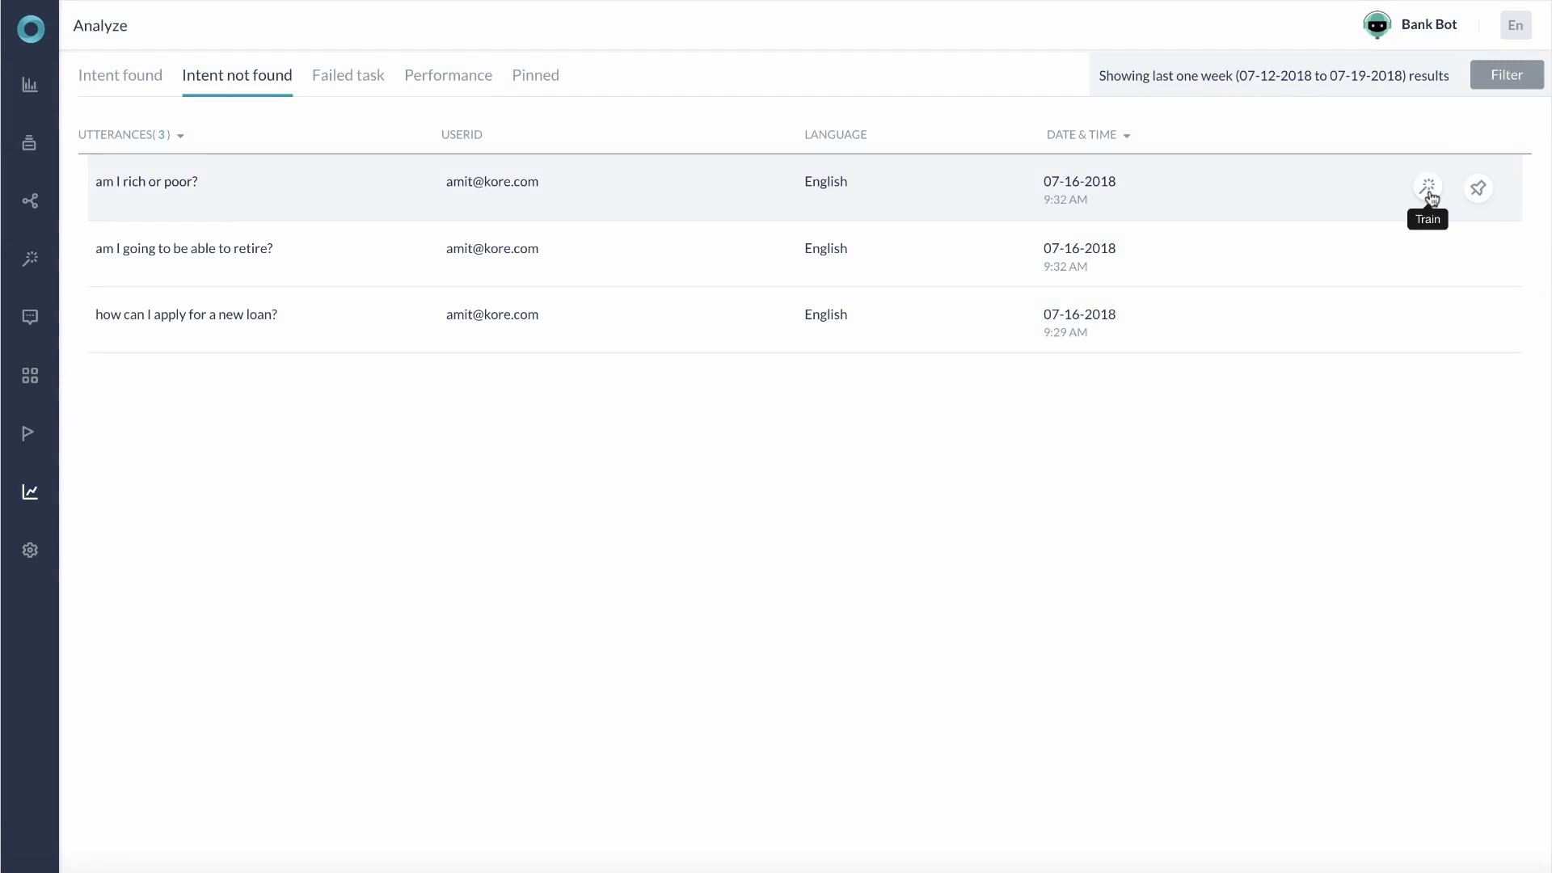
# Train the utterance "am I rich or poor?" on the Get Account Balance intent as an ML utterance, and close Test & Train
pyautogui.click(1430, 194)
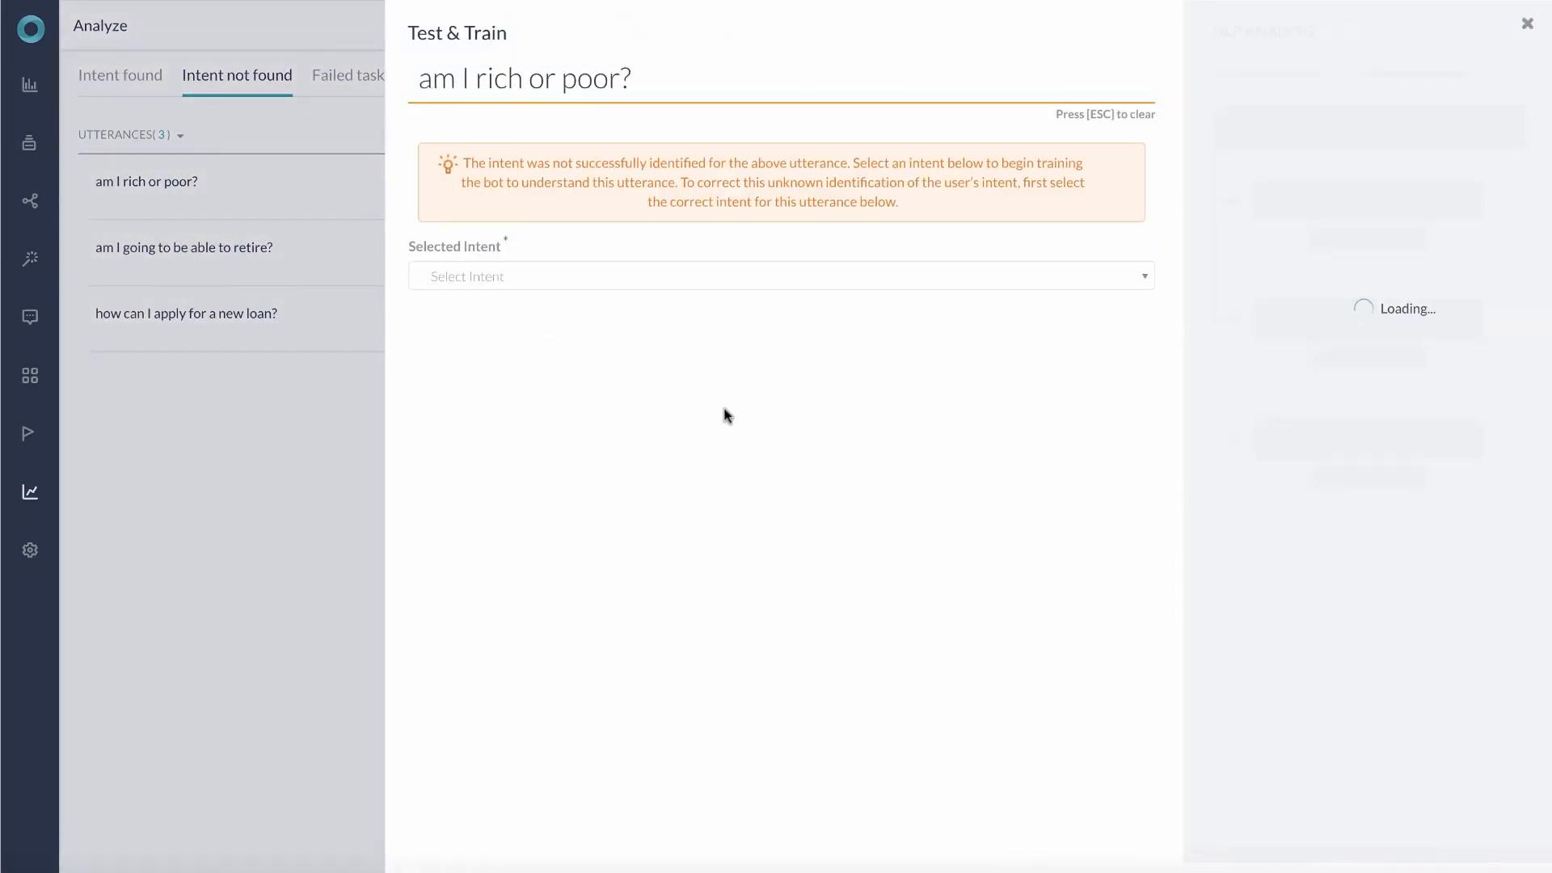
pyautogui.click(711, 275)
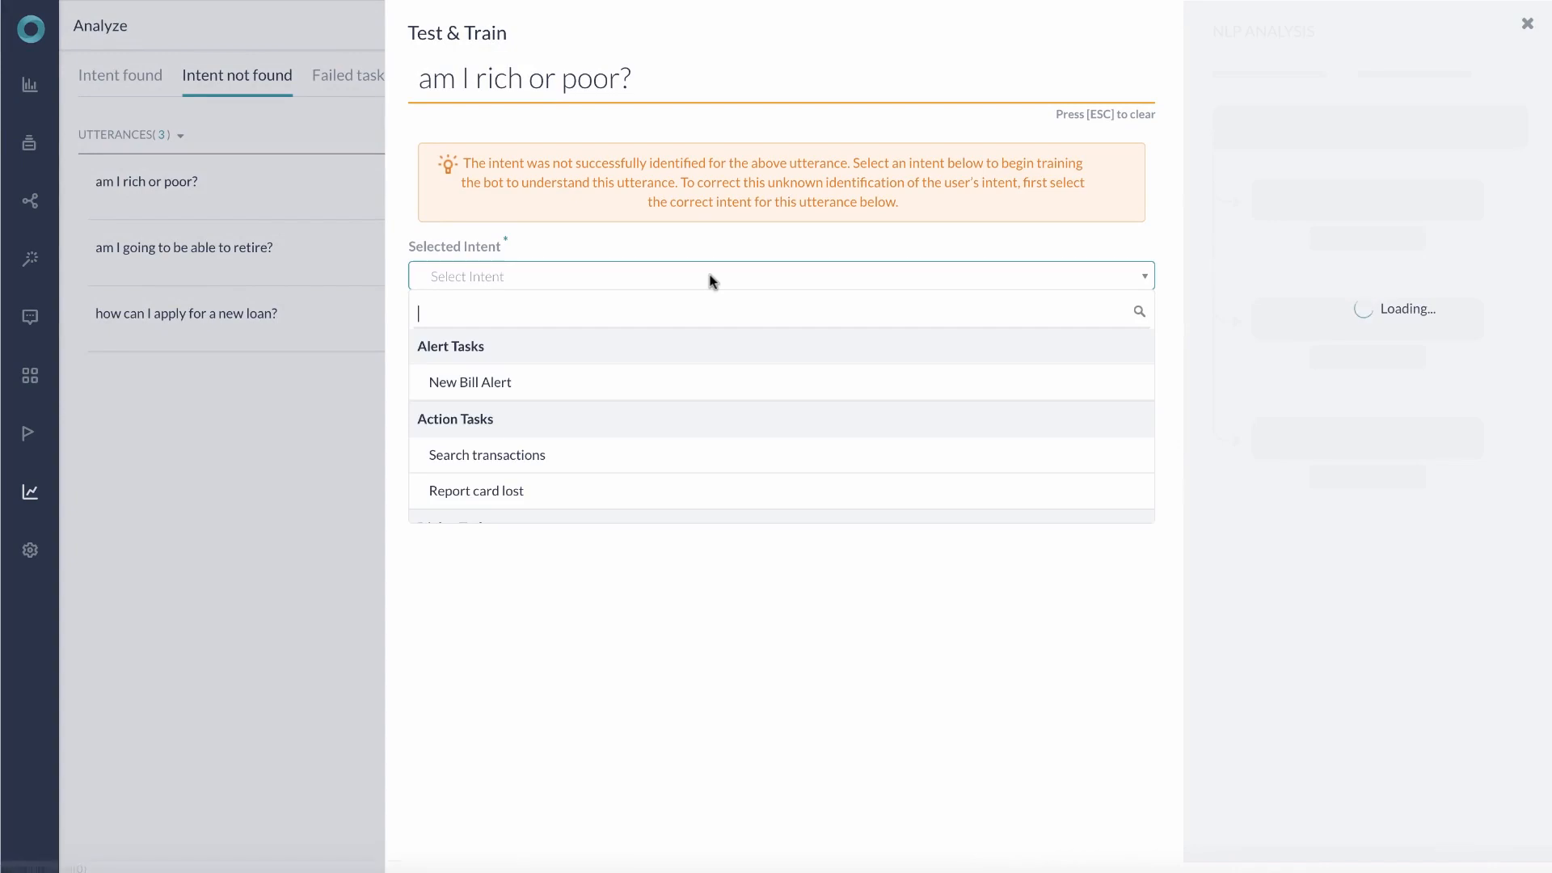
pyautogui.scroll(-2, 677, 445)
pyautogui.scroll(-3, 677, 445)
pyautogui.click(676, 441)
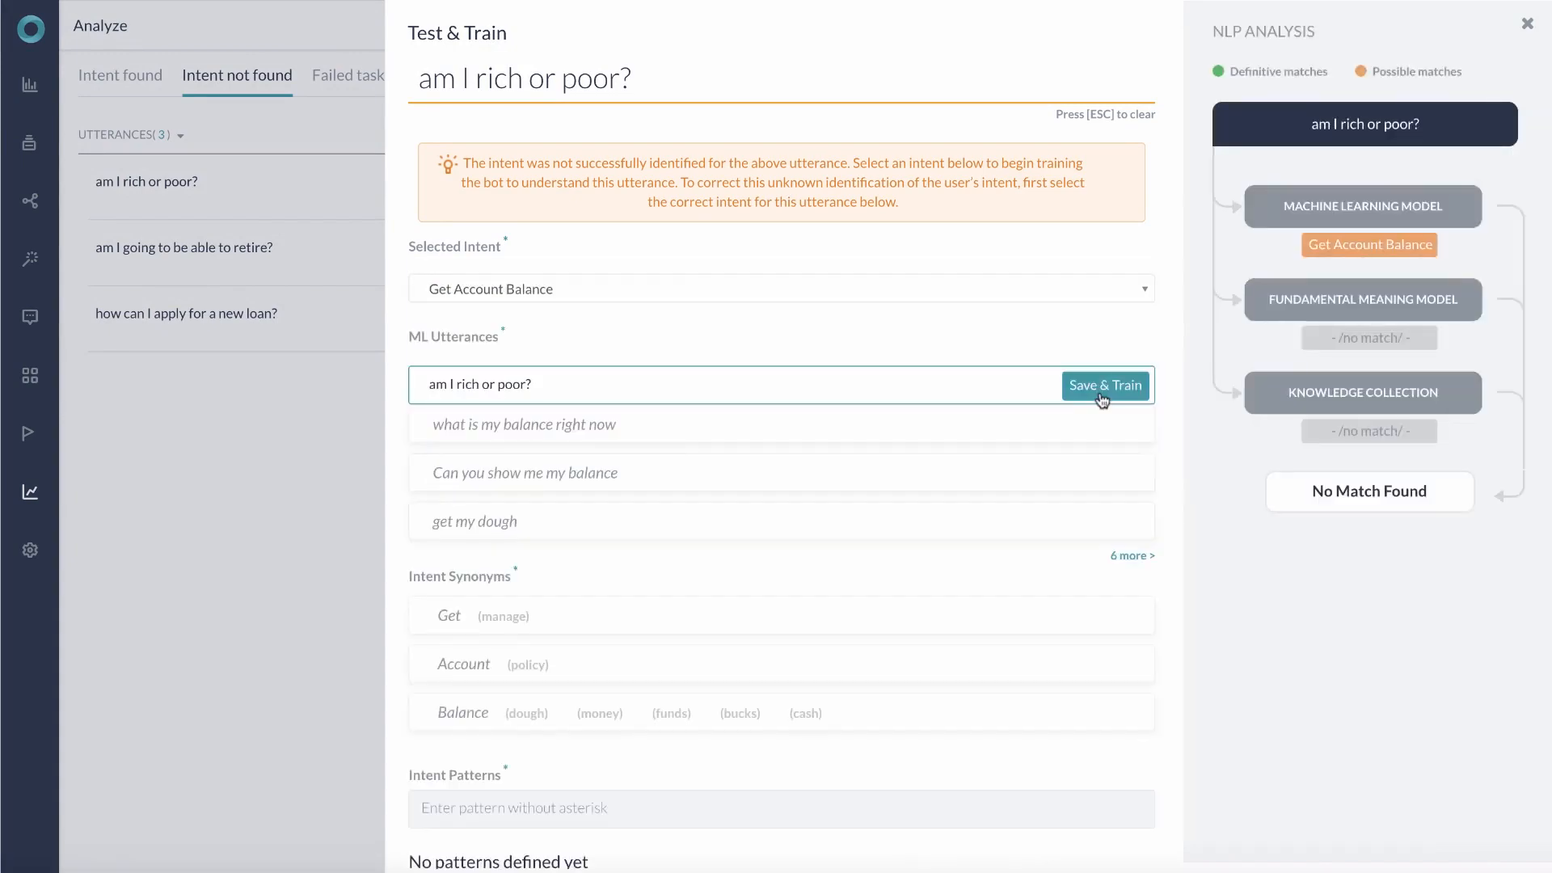
pyautogui.click(1103, 386)
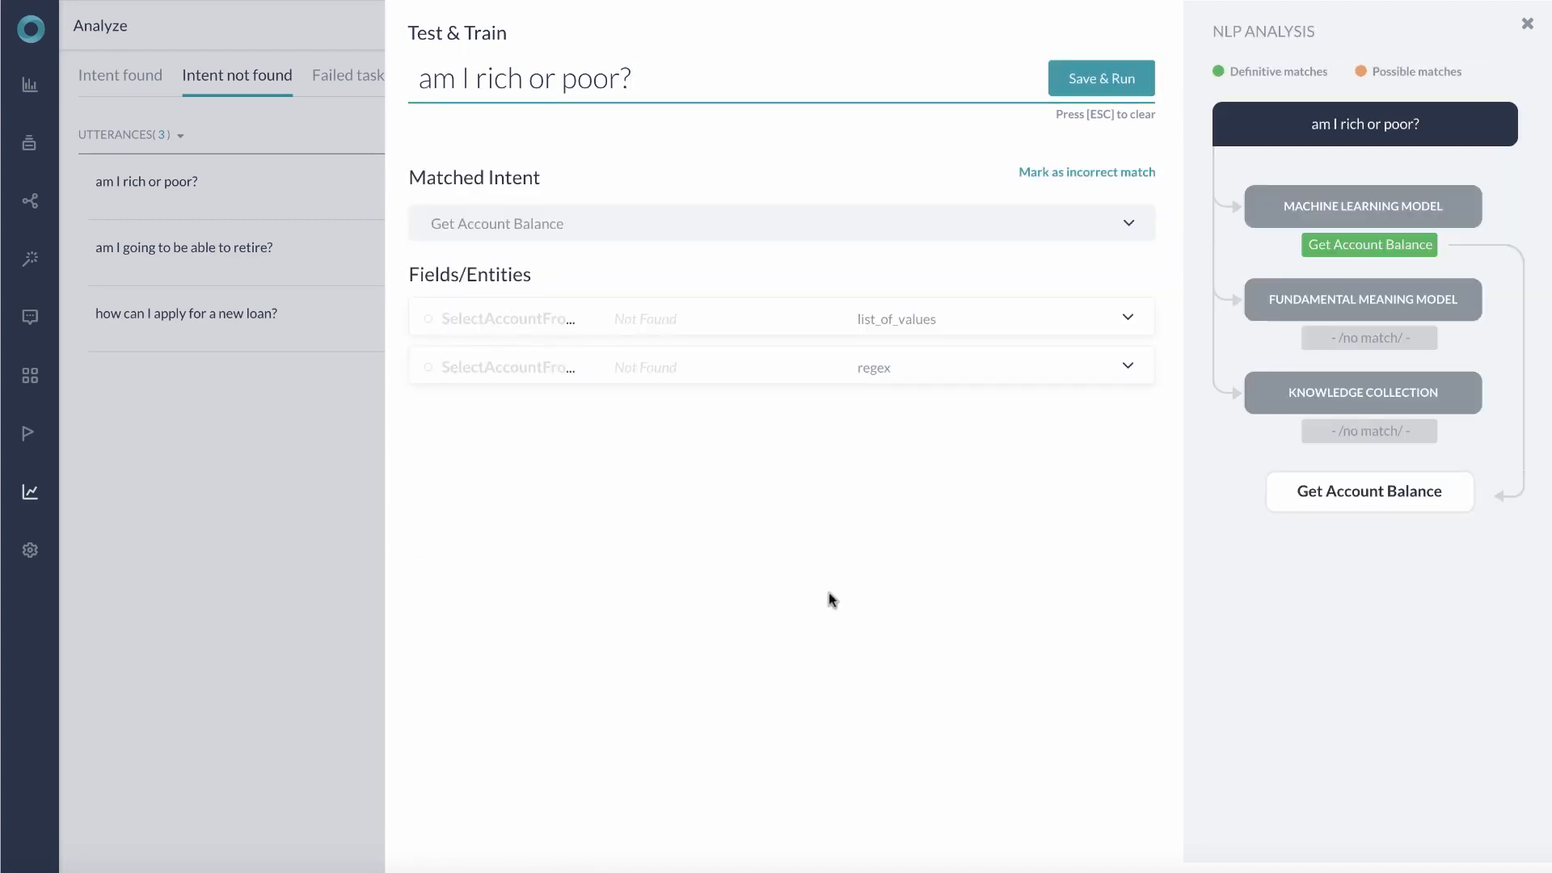
pyautogui.click(1525, 24)
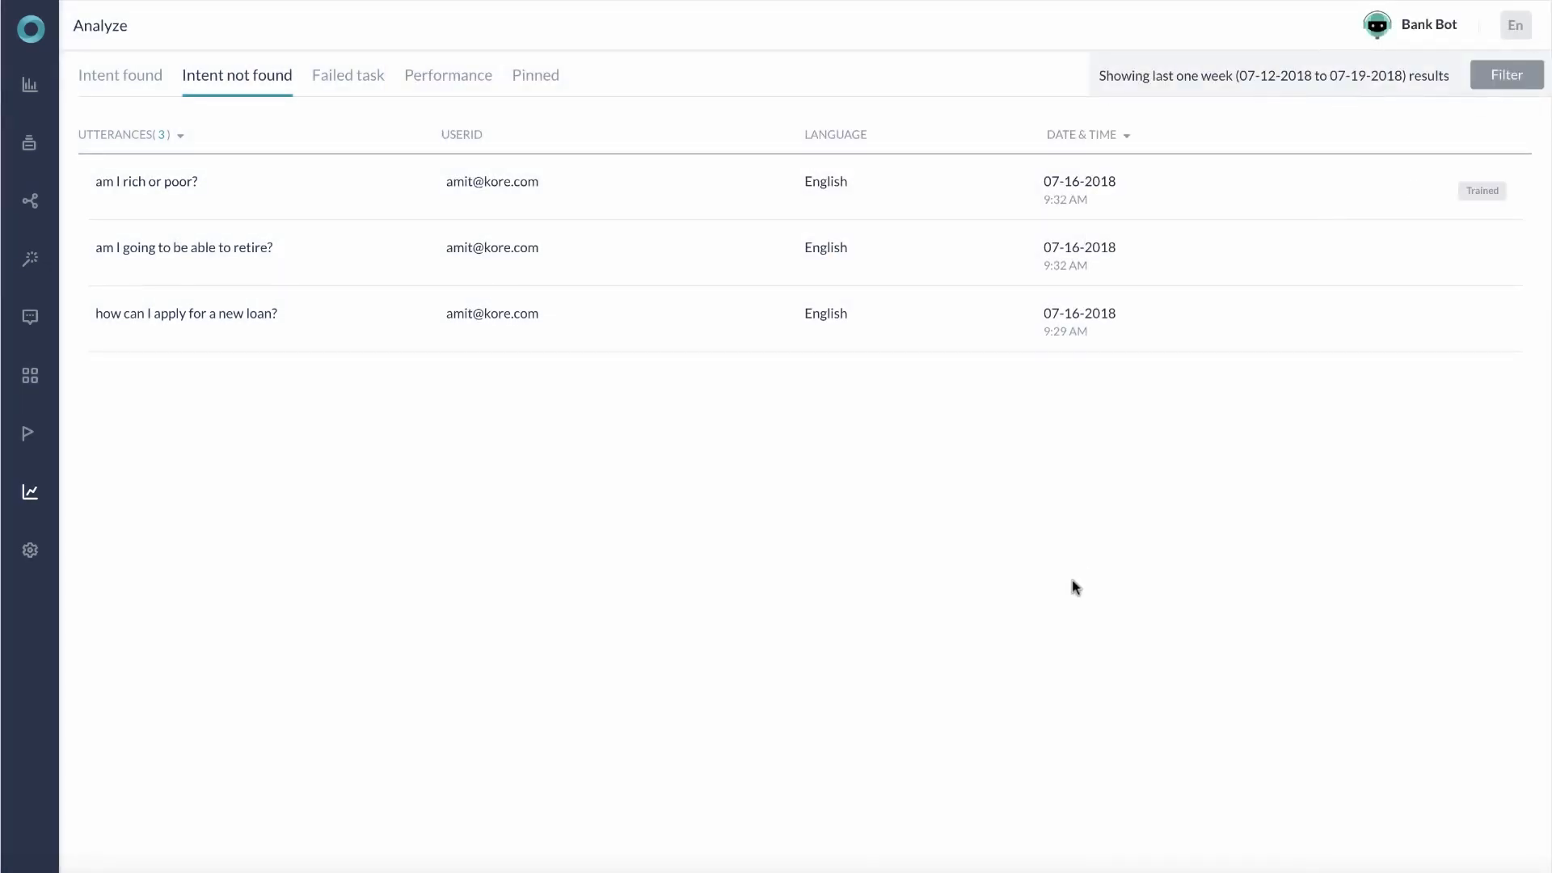
# Inspect the details and chat history of the failed task for "what does my nest egg look like?", and view the Performance results
pyautogui.moveTo(1435, 228)
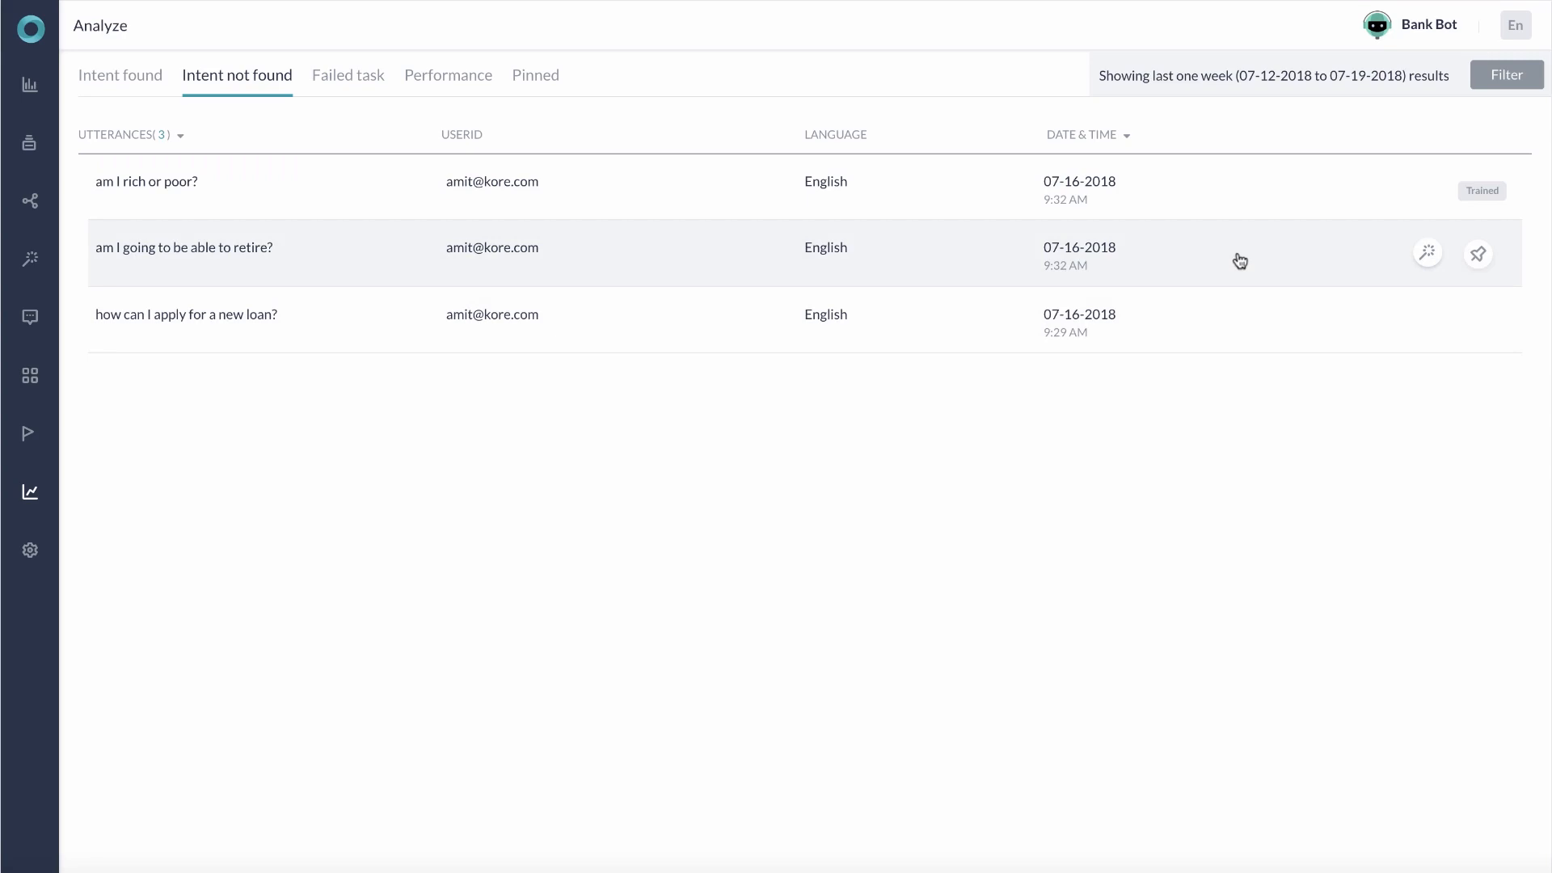
pyautogui.click(355, 79)
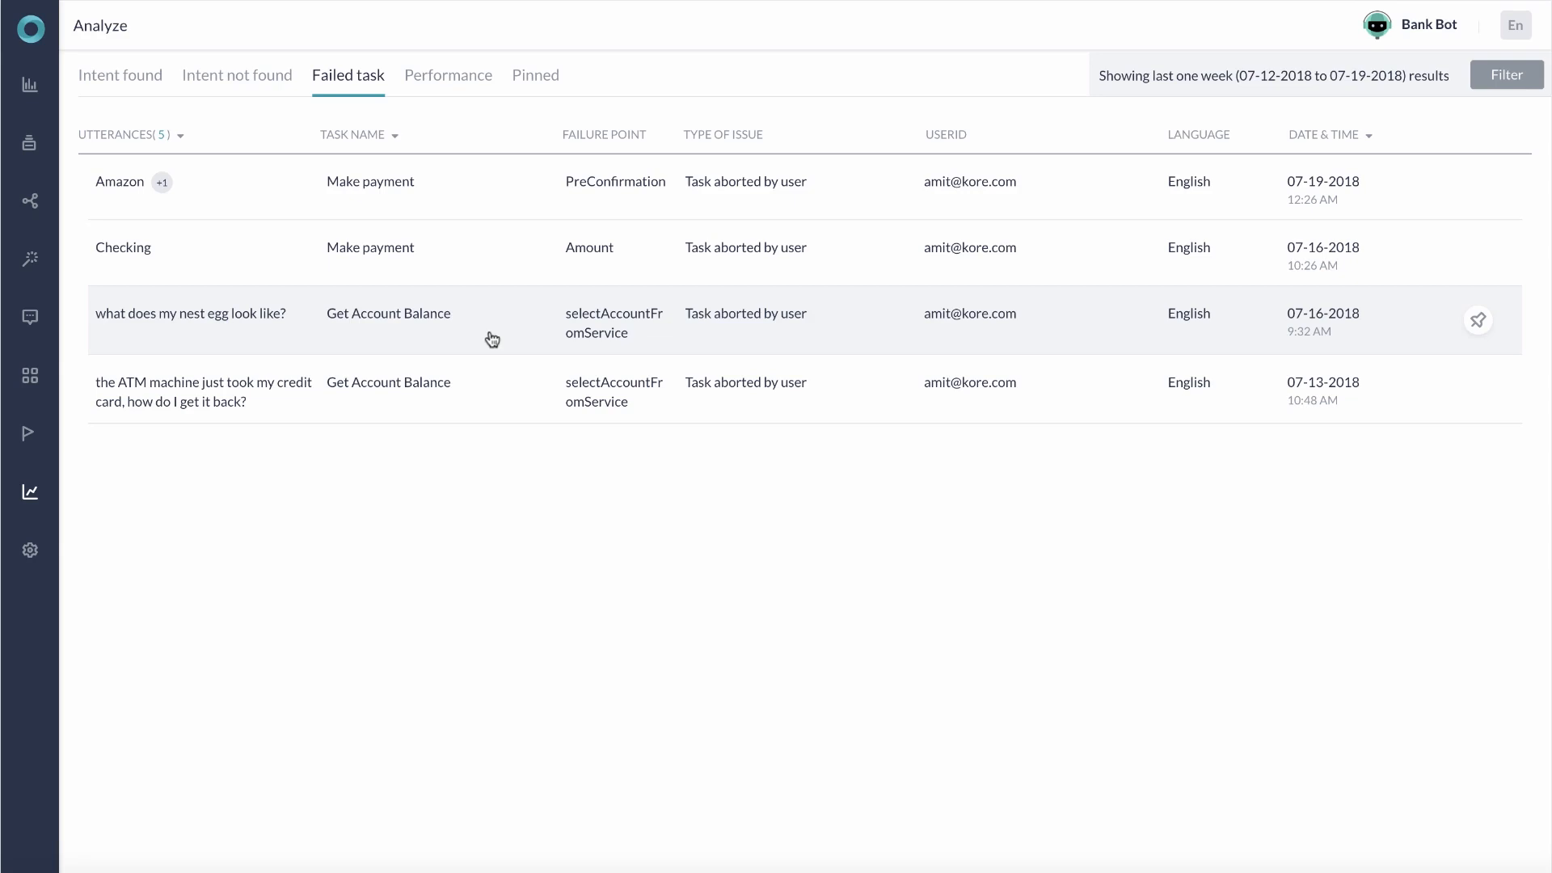
pyautogui.click(493, 339)
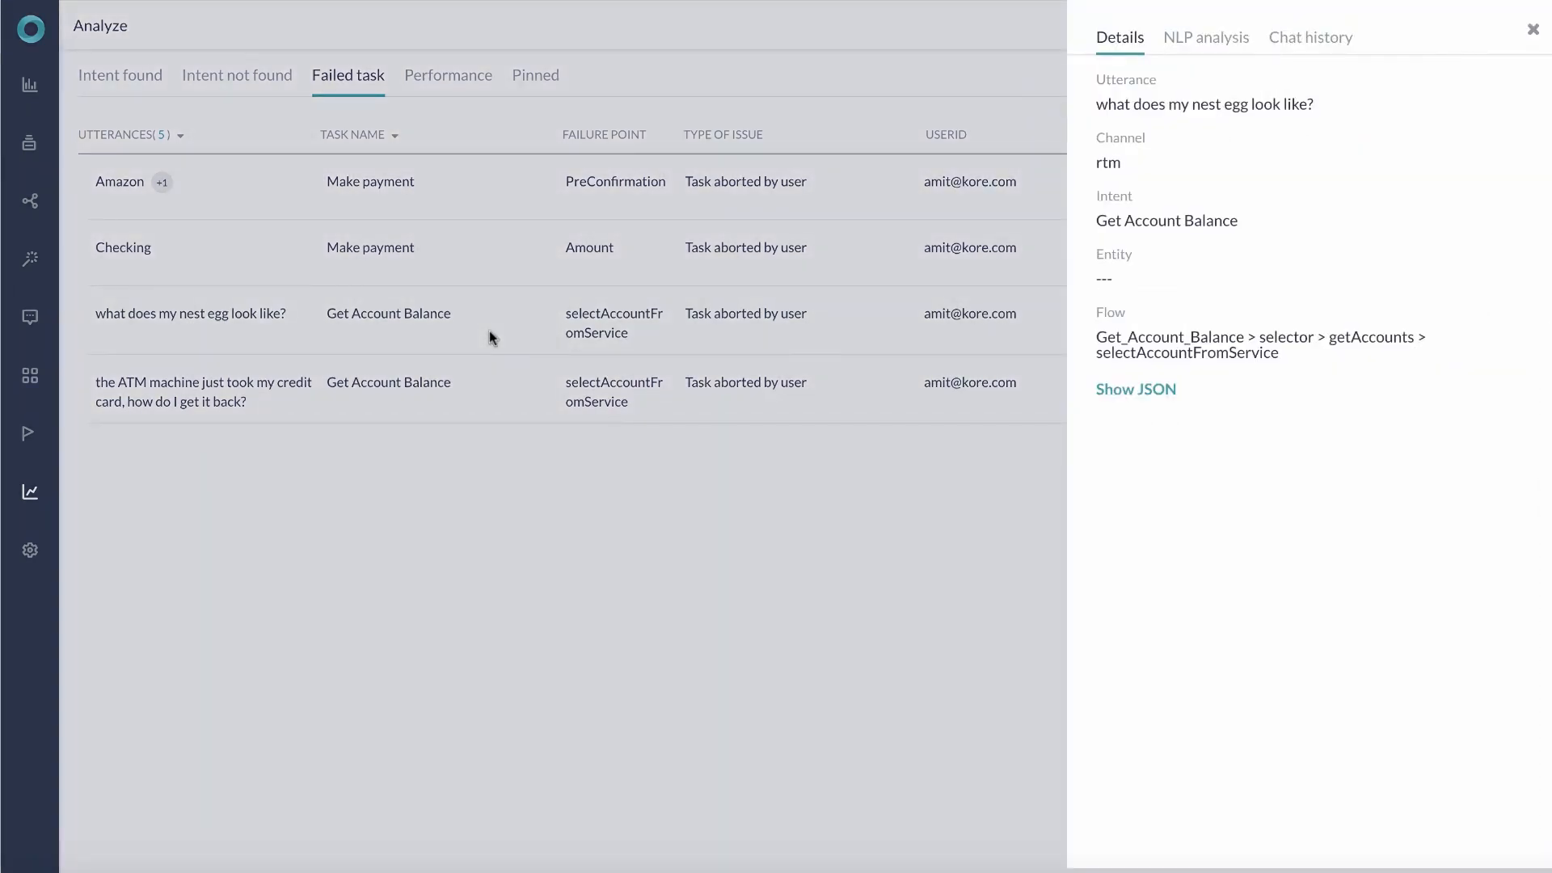
pyautogui.click(1310, 42)
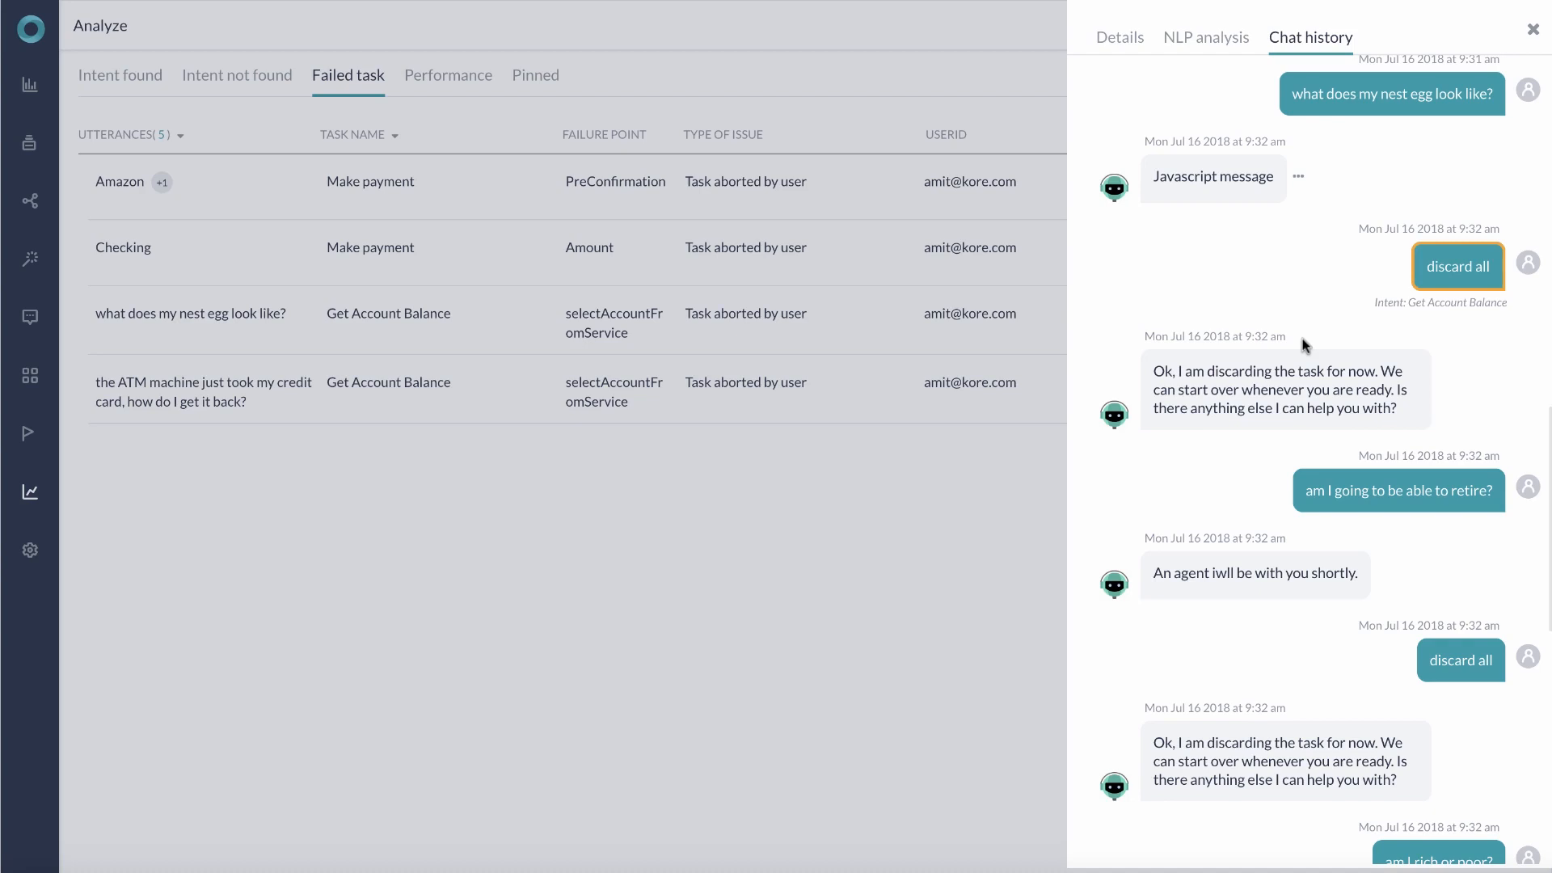
pyautogui.click(1532, 29)
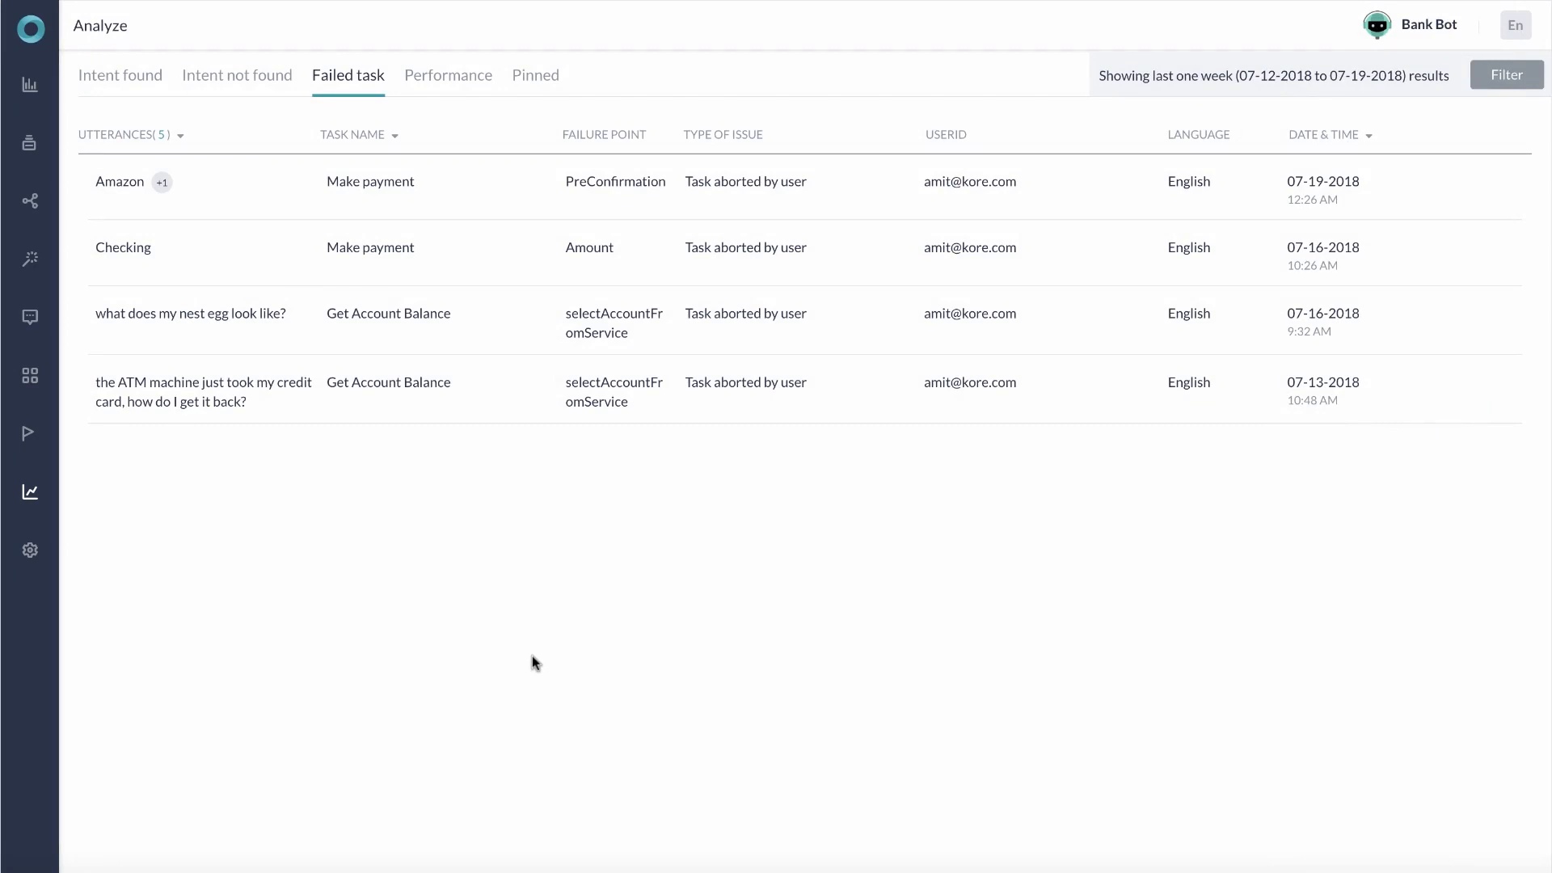
pyautogui.click(454, 76)
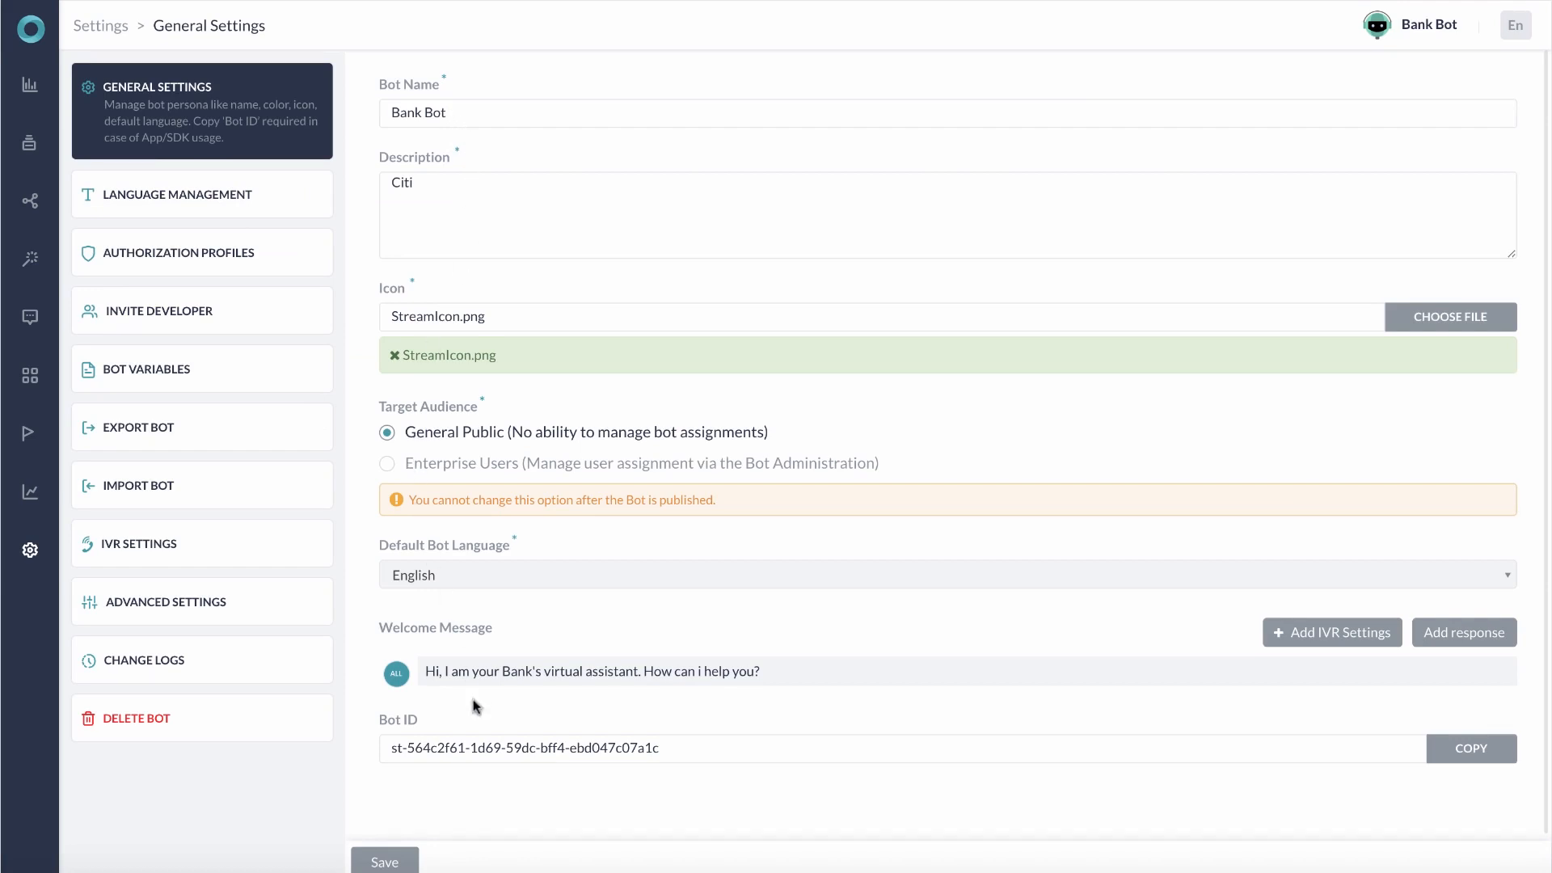
# In the bot's language management settings, review the options for enabling Spanish and close them without enabling it
pyautogui.click(211, 208)
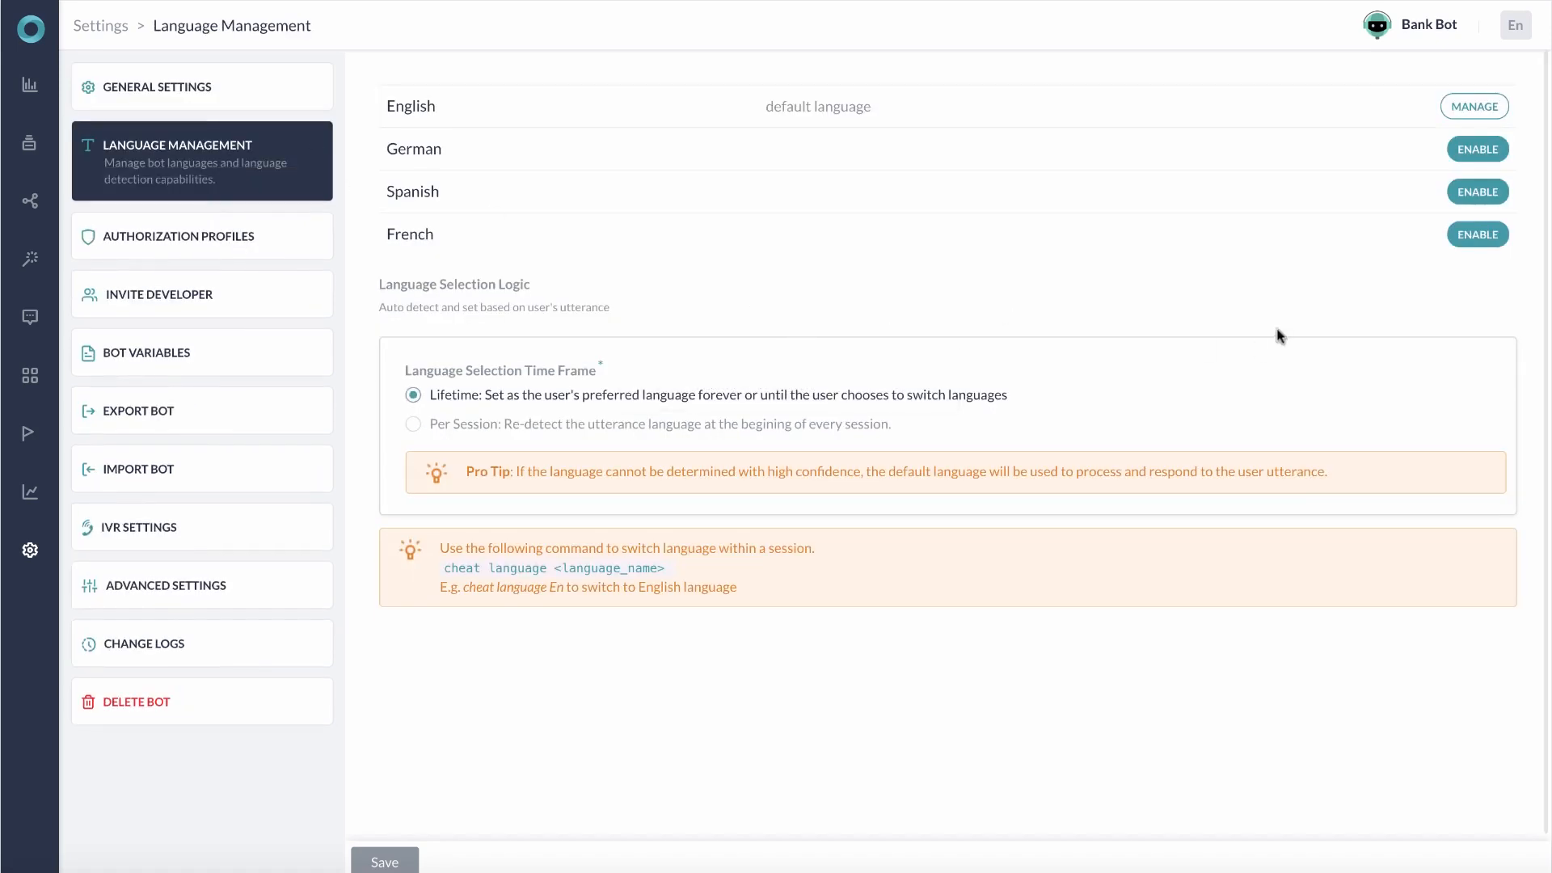
pyautogui.click(1477, 194)
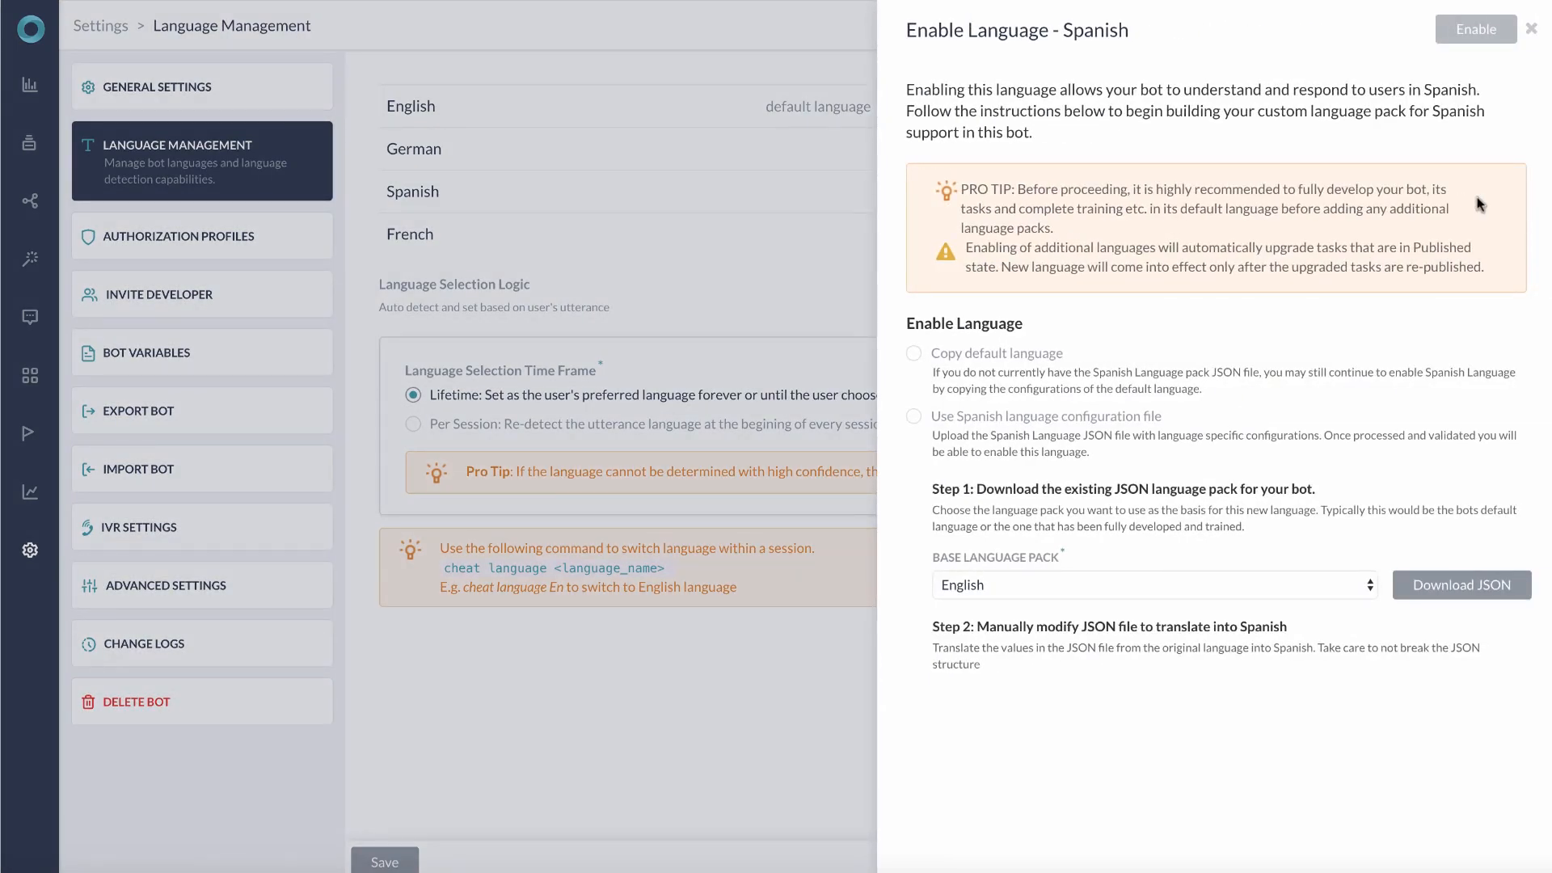
pyautogui.click(1531, 30)
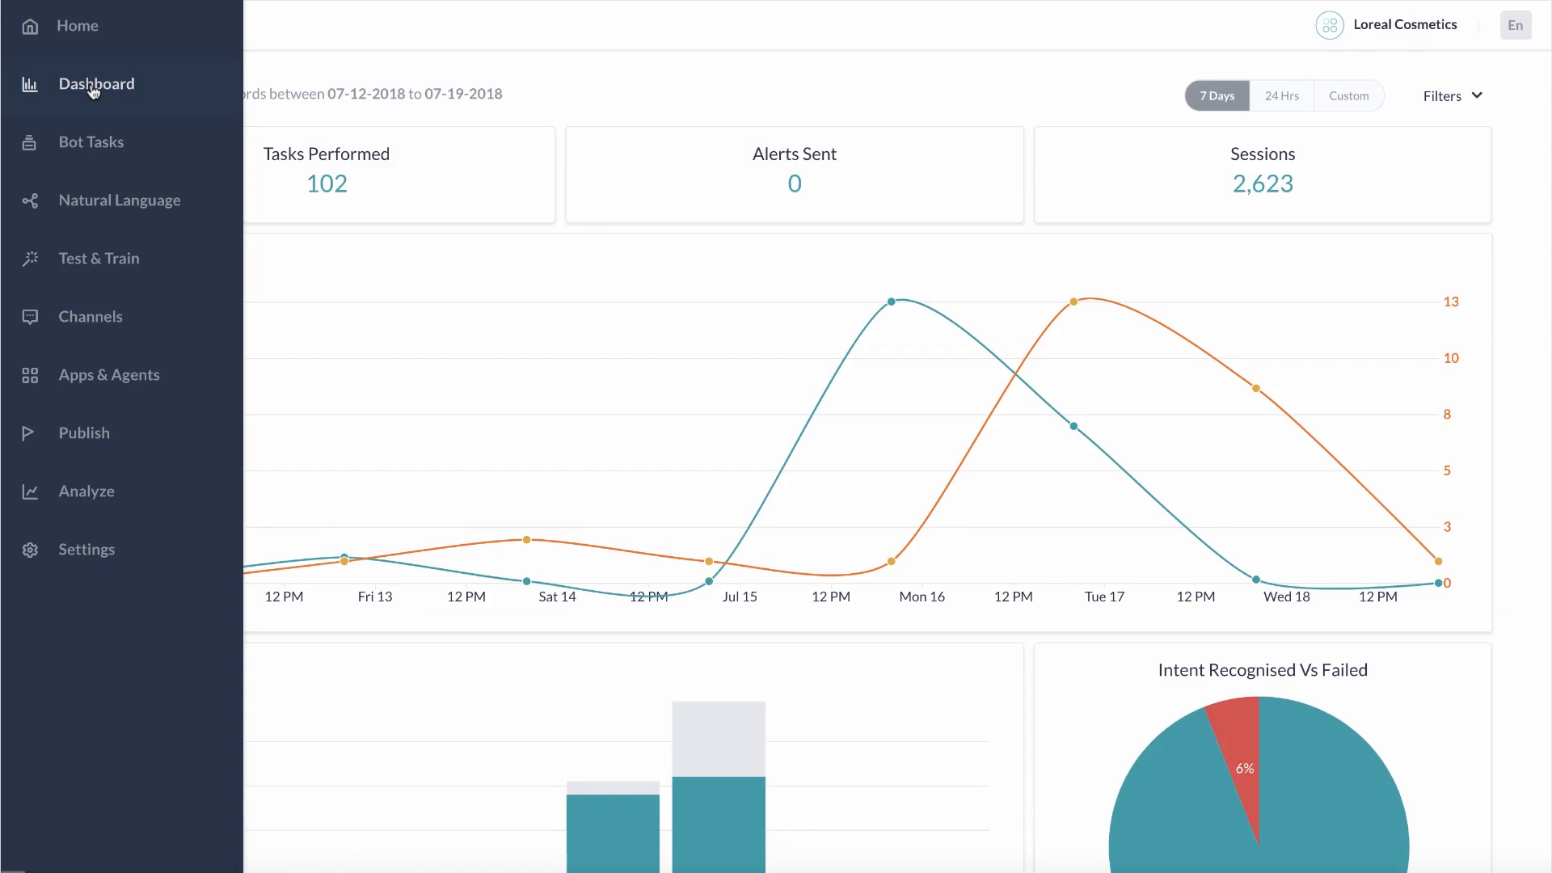
# Review the Loreal Cosmetics bot's dashboard, covering chats and sessions, tasks performed, intent recognition, tasks and channels
pyautogui.click(94, 89)
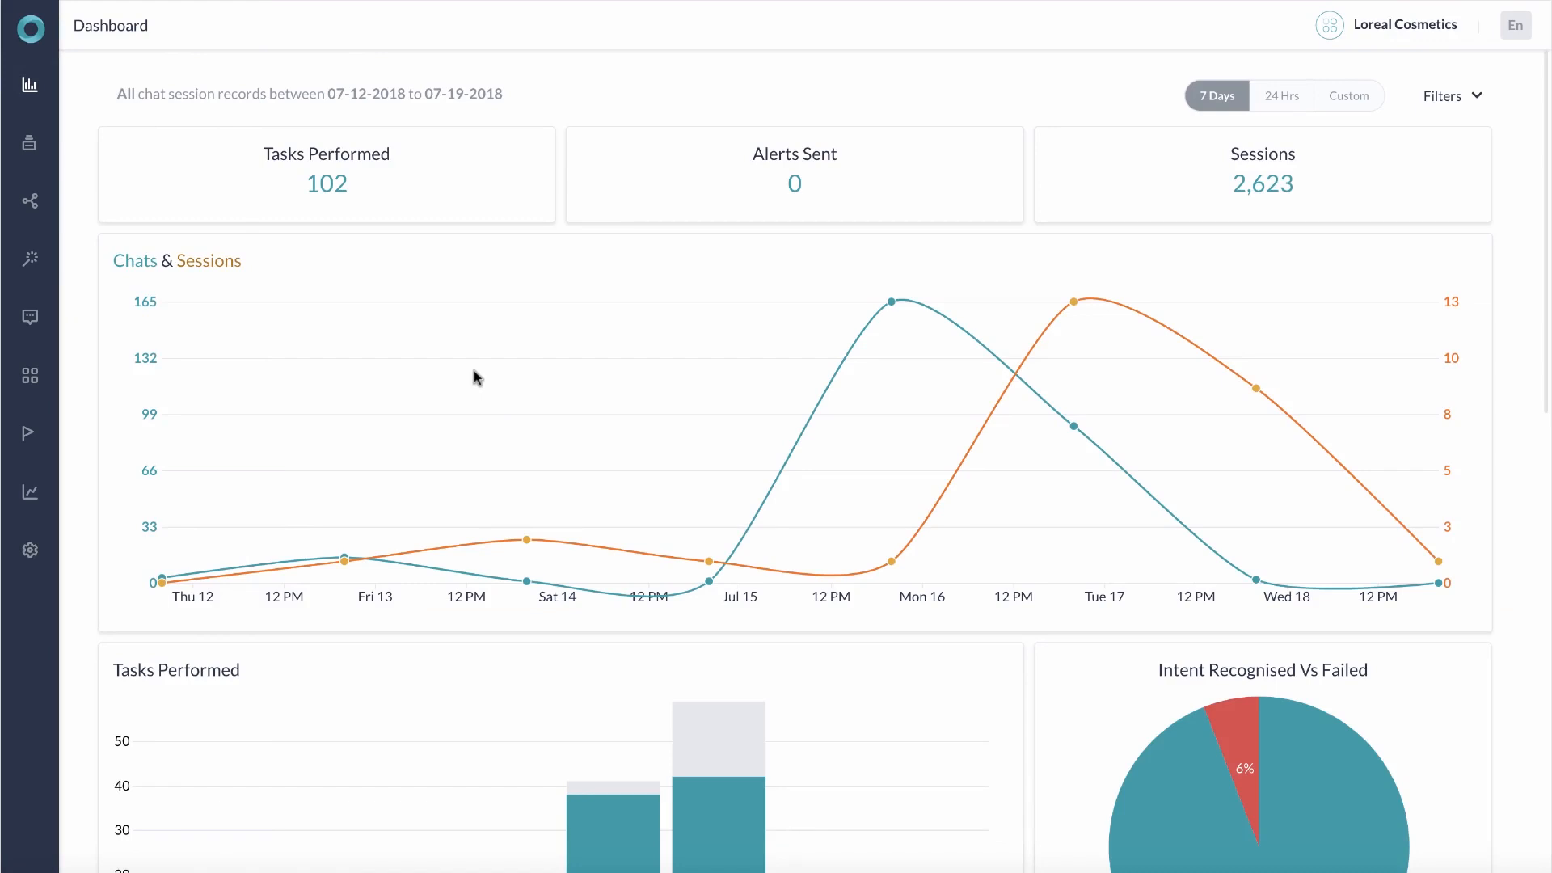
pyautogui.scroll(-2, 477, 377)
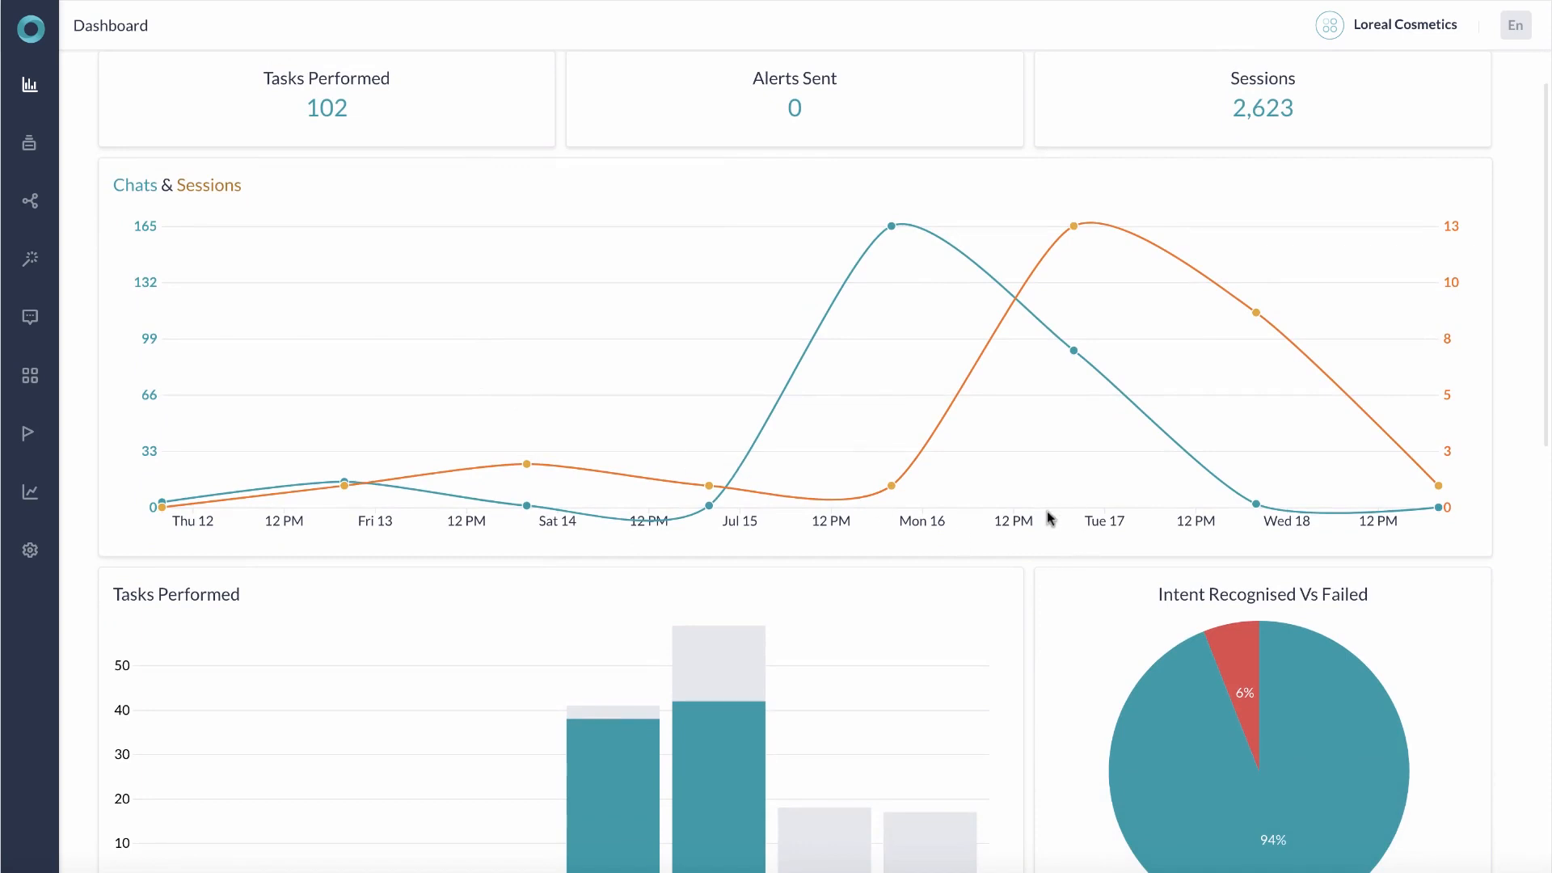
pyautogui.scroll(-5, 1049, 518)
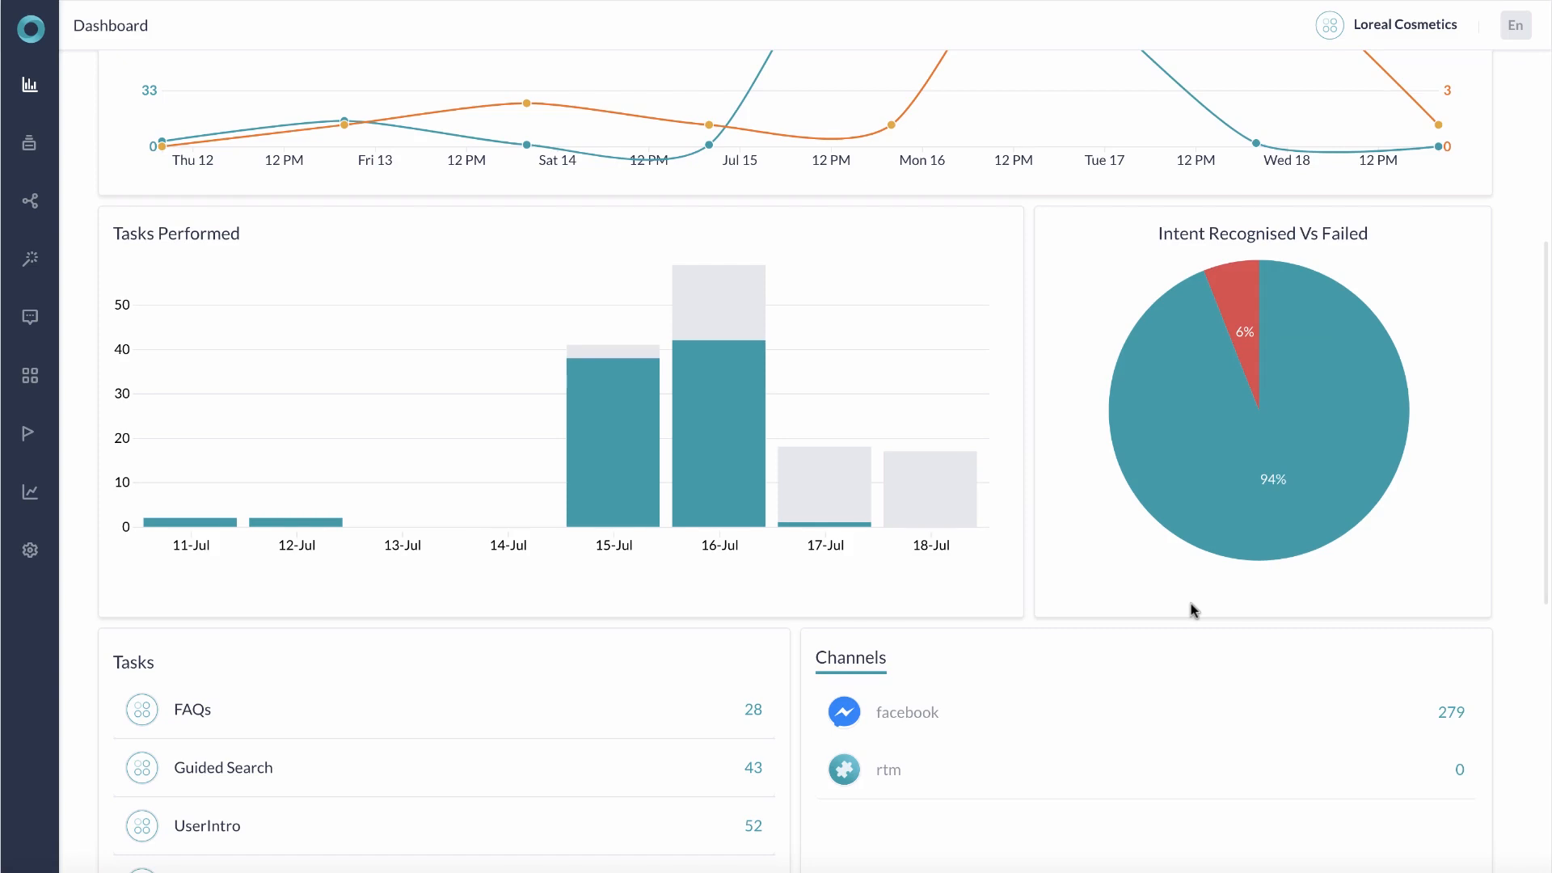
pyautogui.scroll(-3, 558, 724)
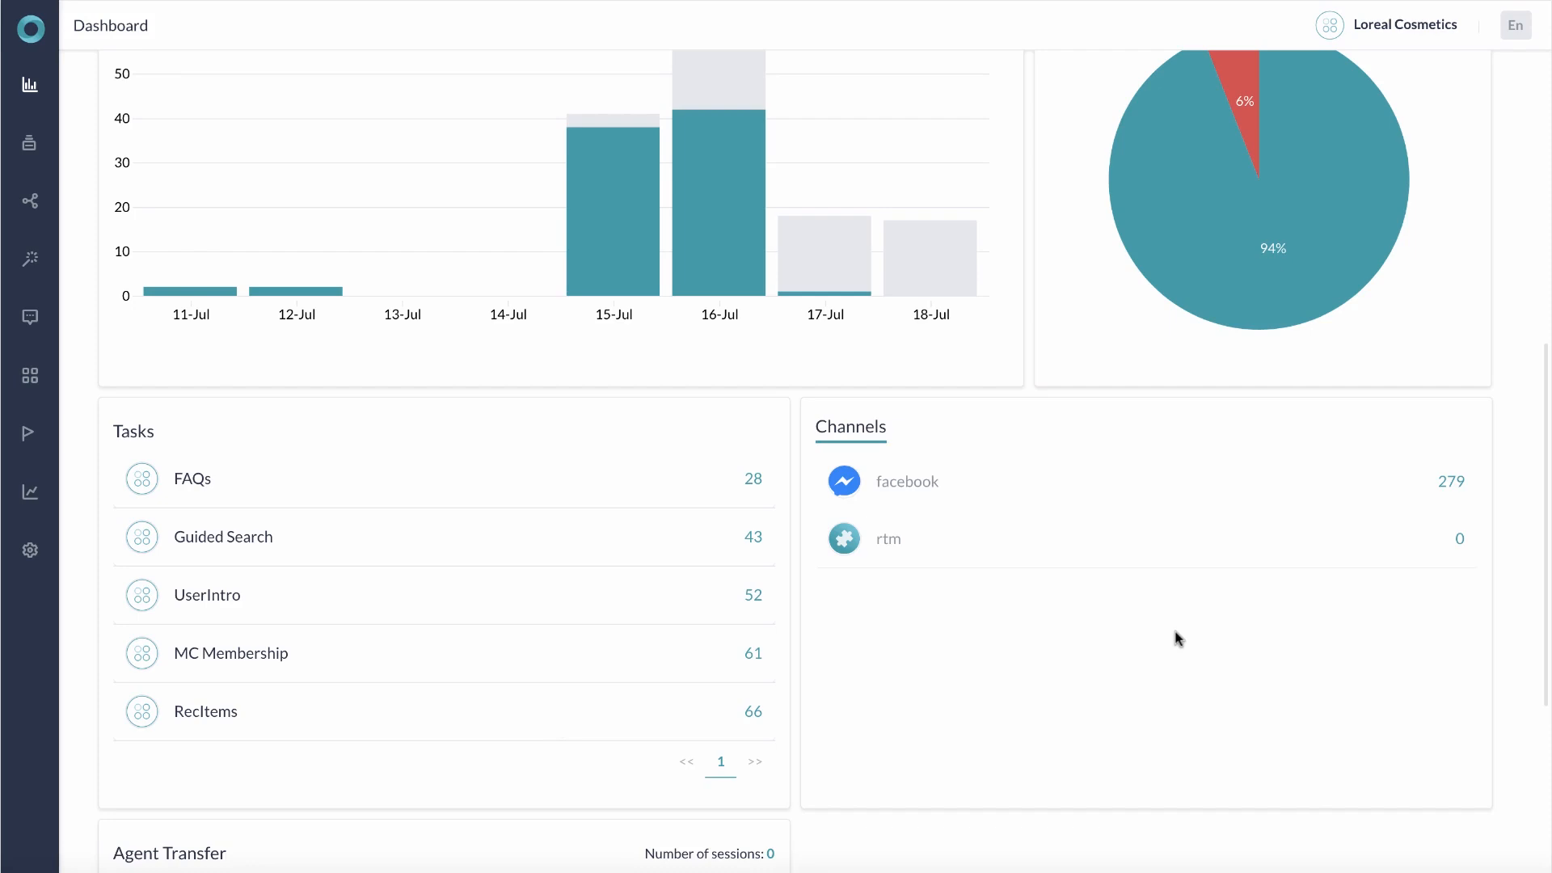
pyautogui.scroll(9, 1178, 639)
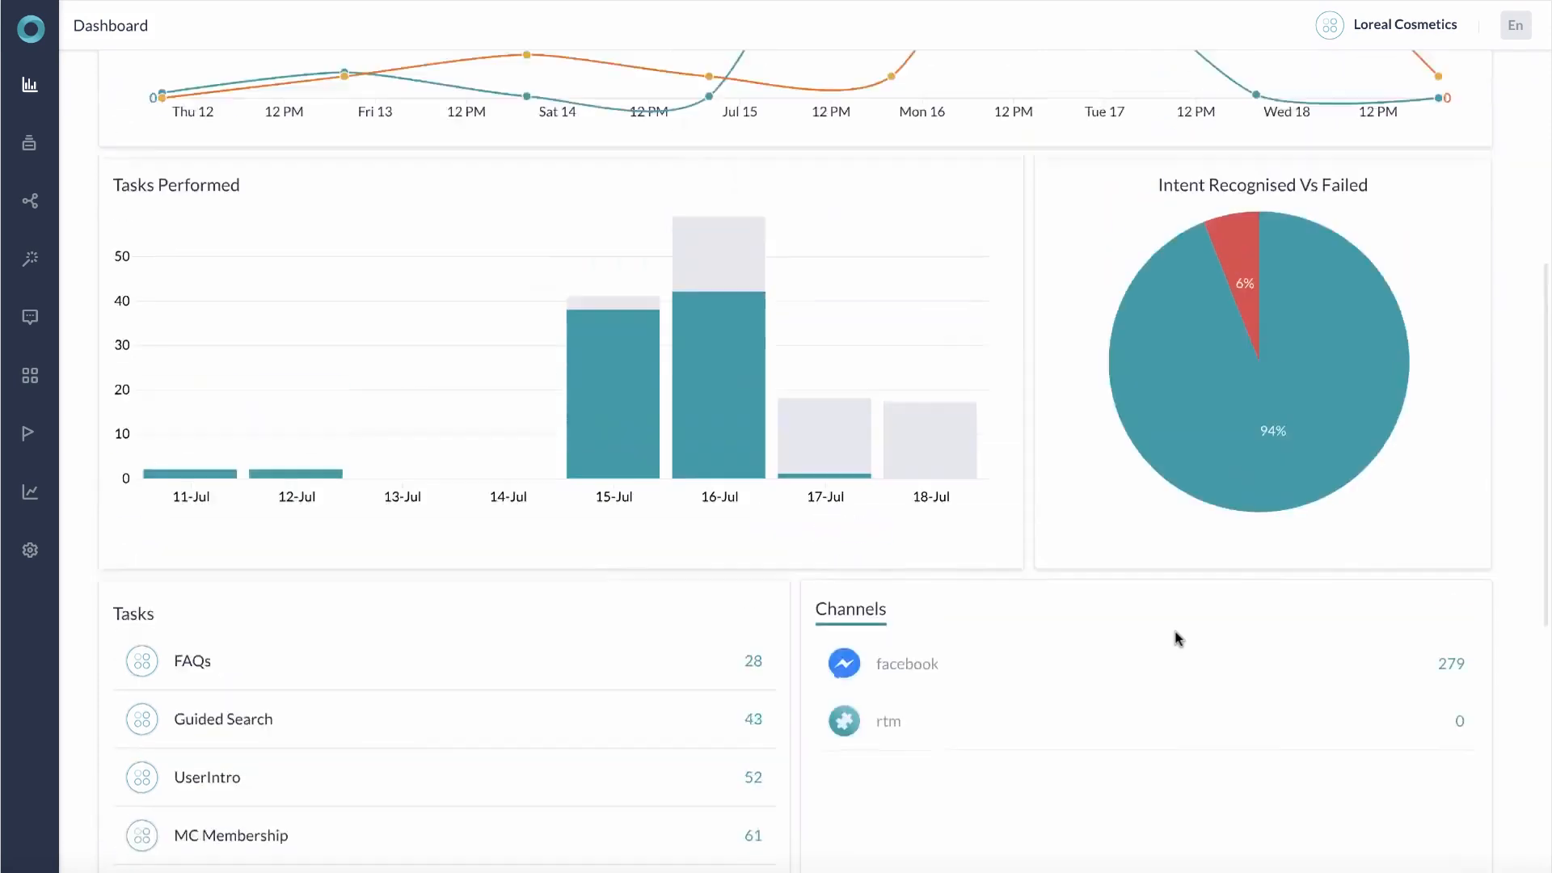